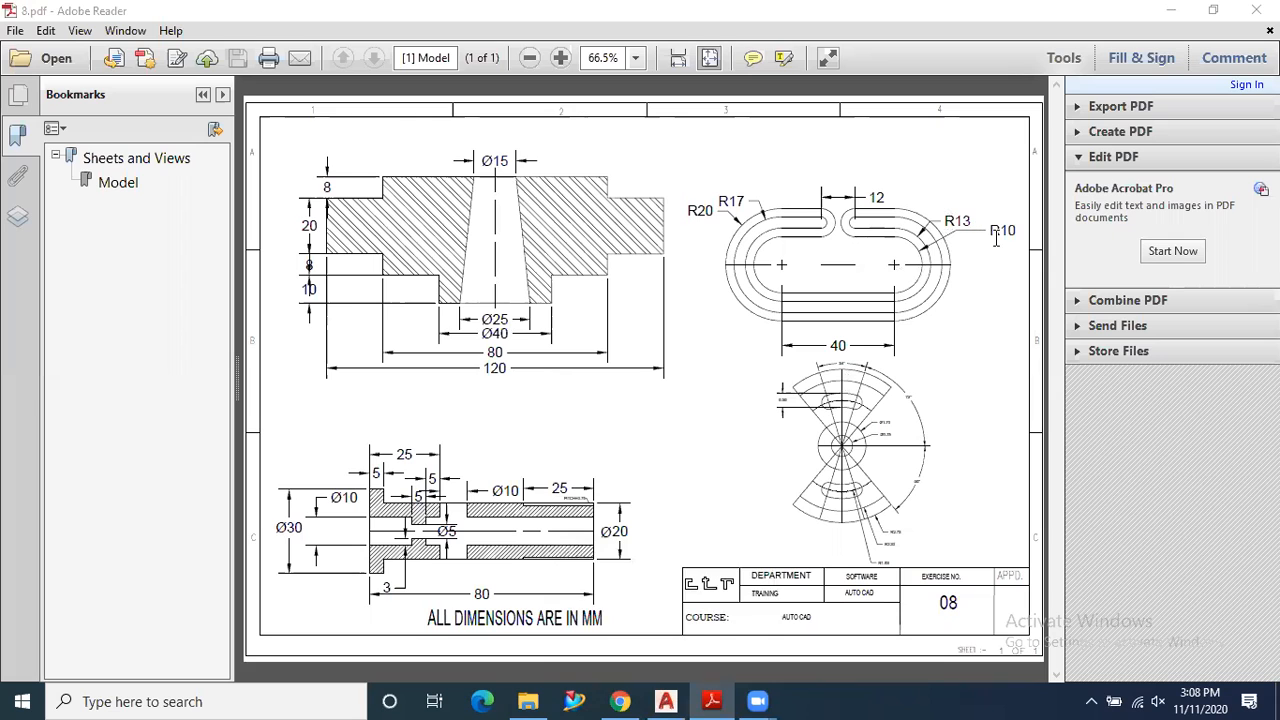
- Switch to AutoCAD and draw a circle of radius 10 in the empty drawing area
click(659, 700)
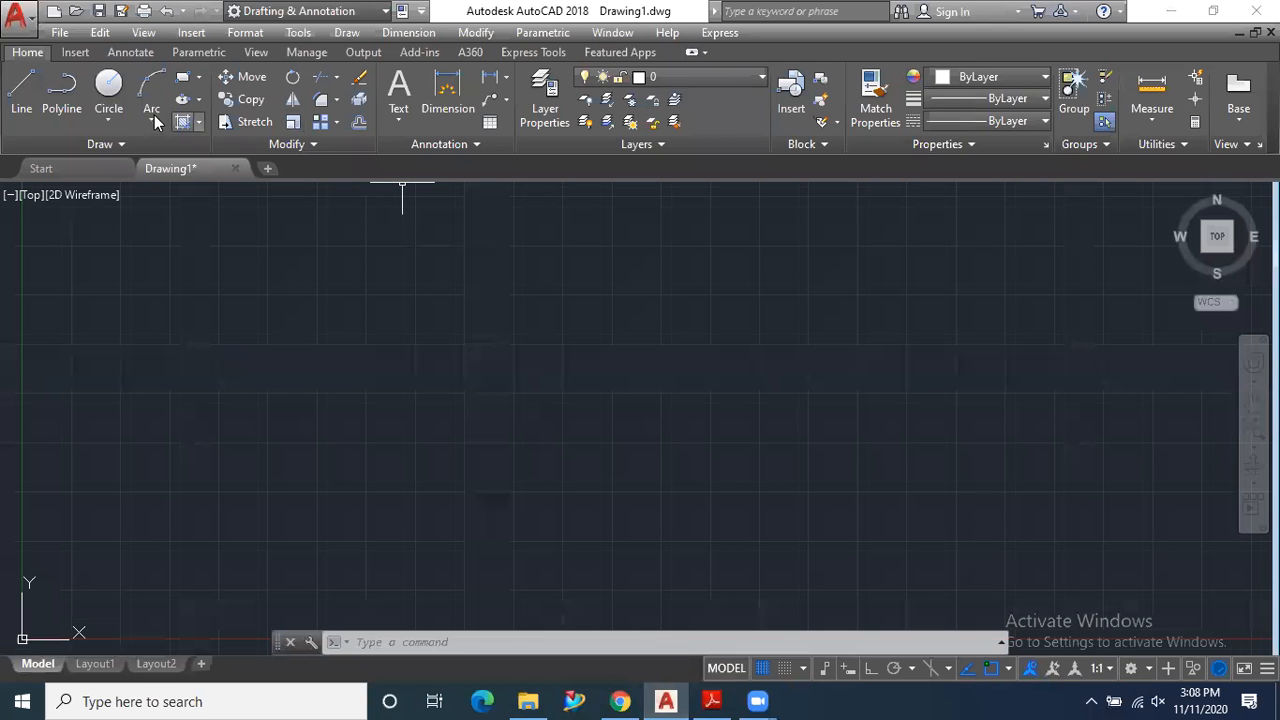
click(108, 92)
click(701, 384)
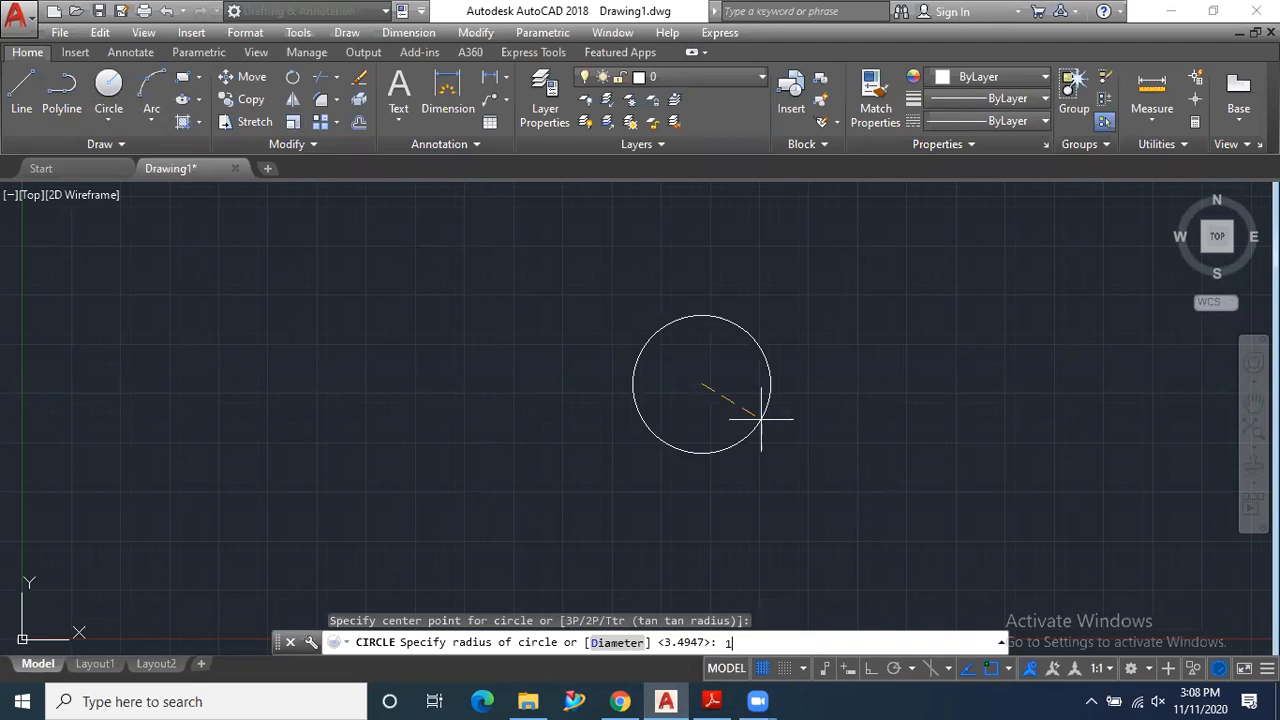
key(Return)
scroll(748, 422, down, 2)
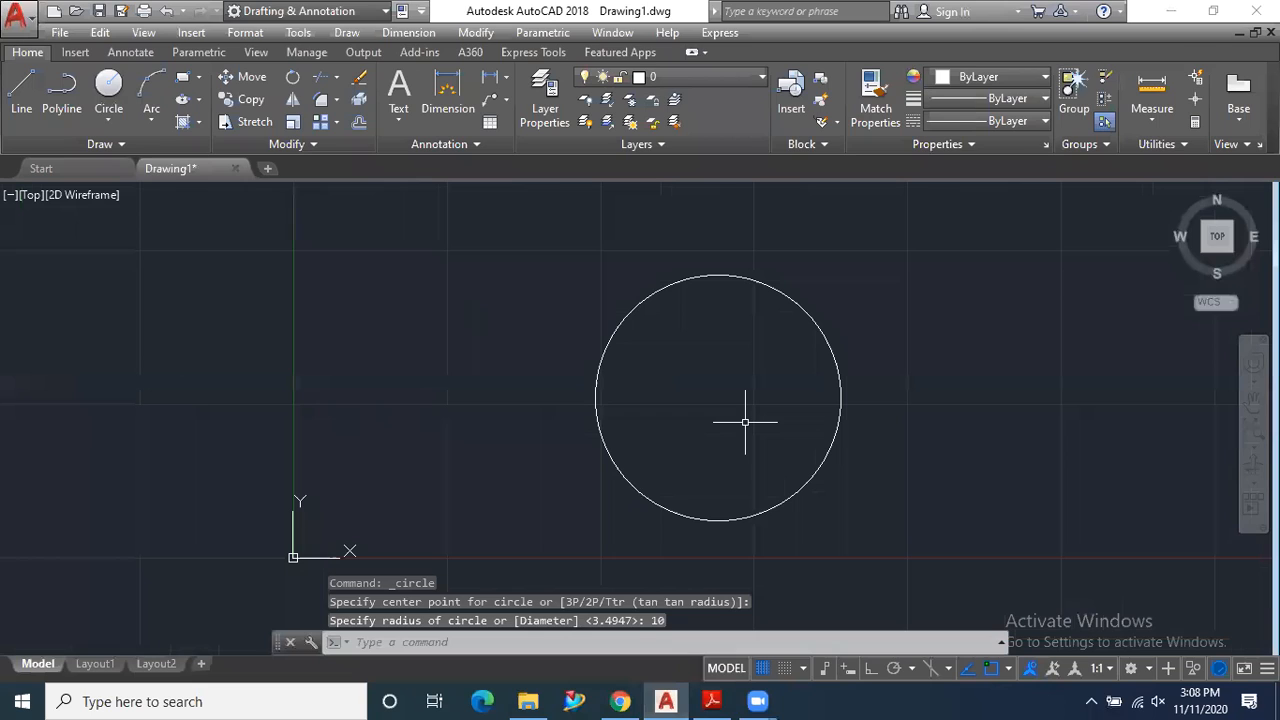
- Draw two more circles of radius 13 and 17 on the same centre as the first circle
key(Return)
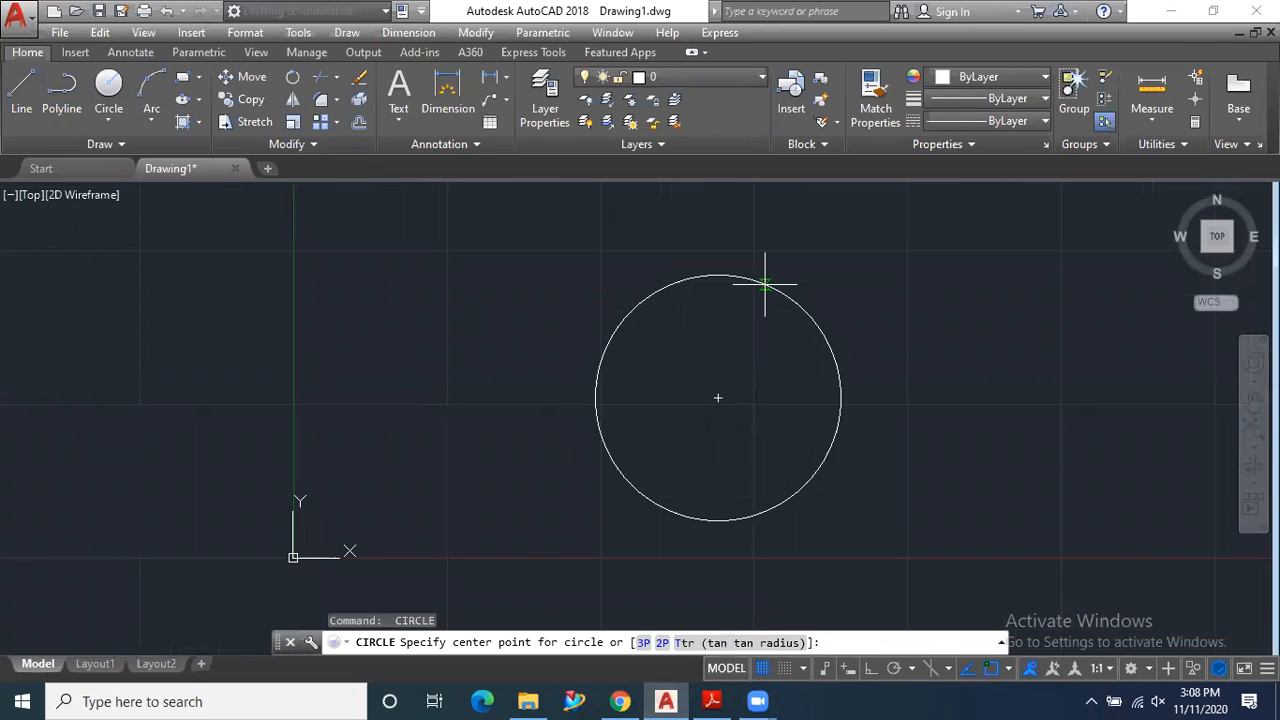
click(717, 397)
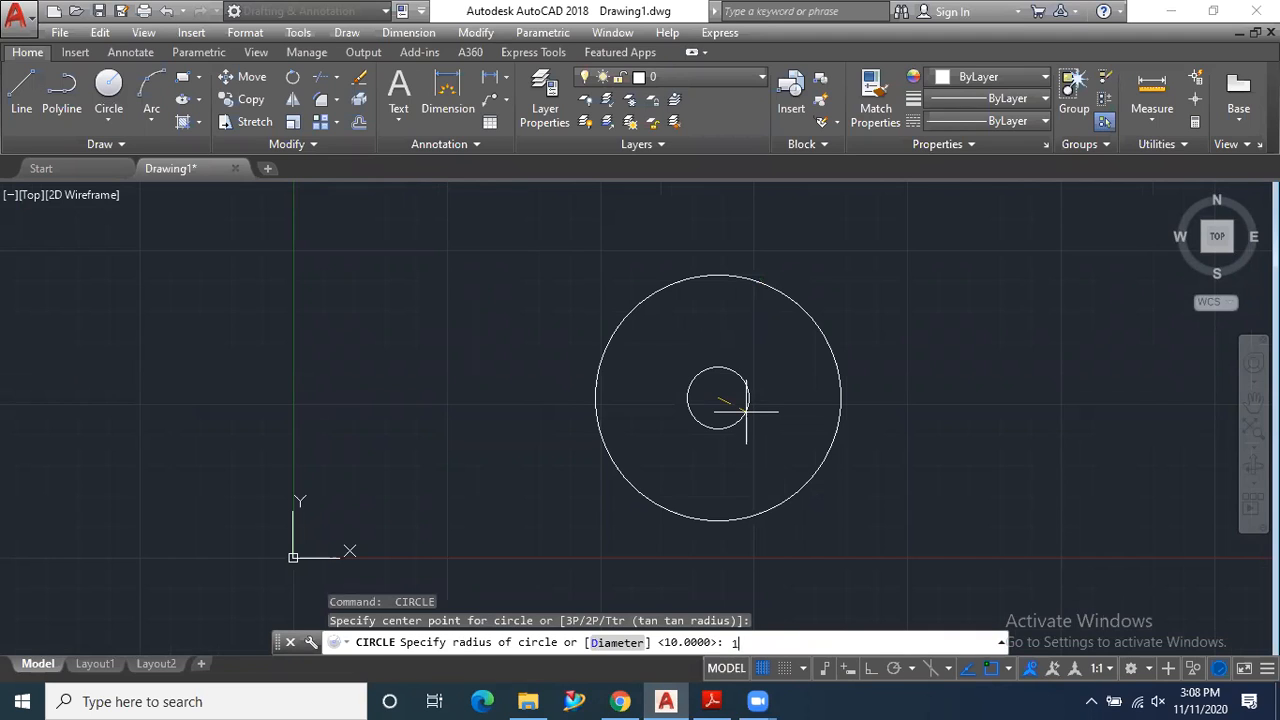
key(Return)
key(Return)
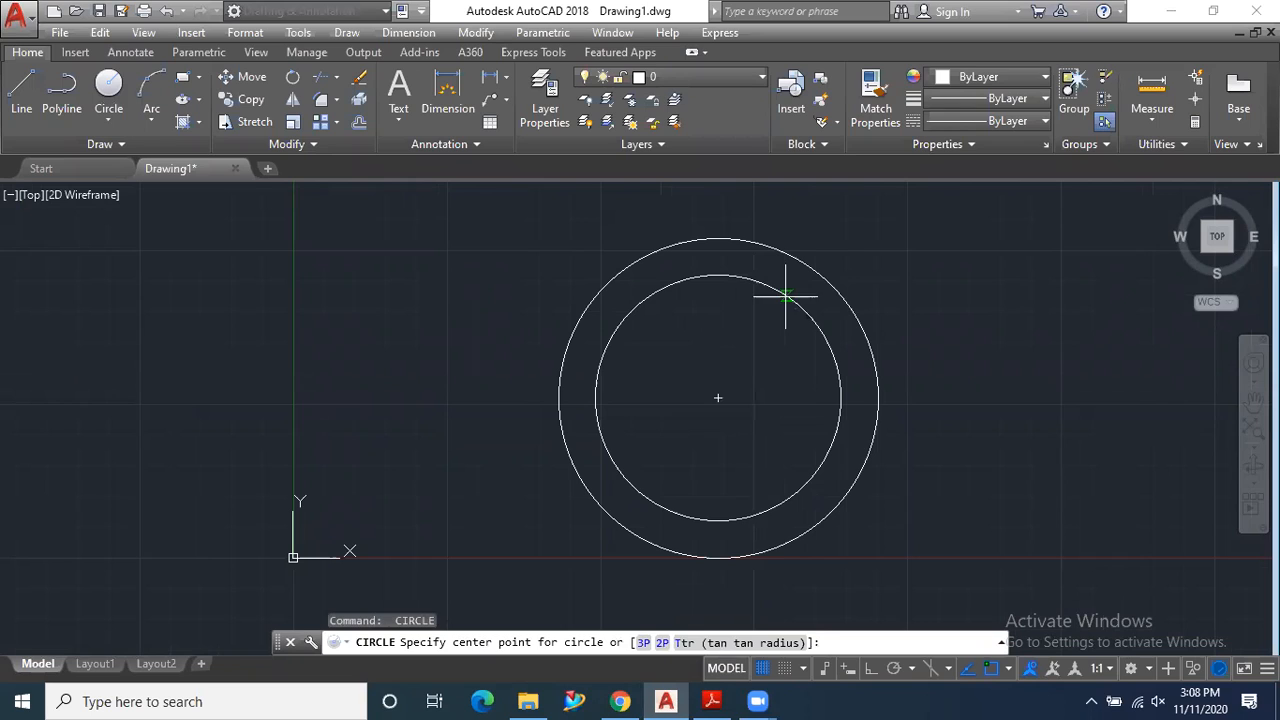
click(717, 398)
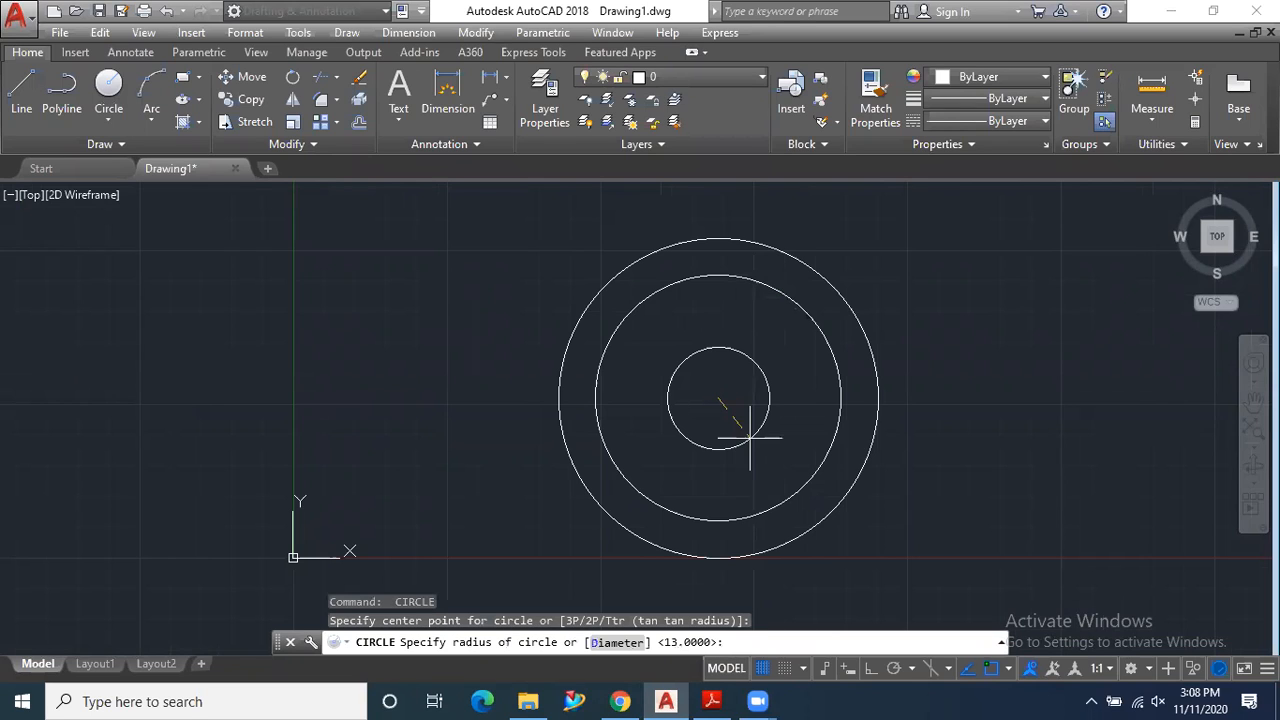
key(Return)
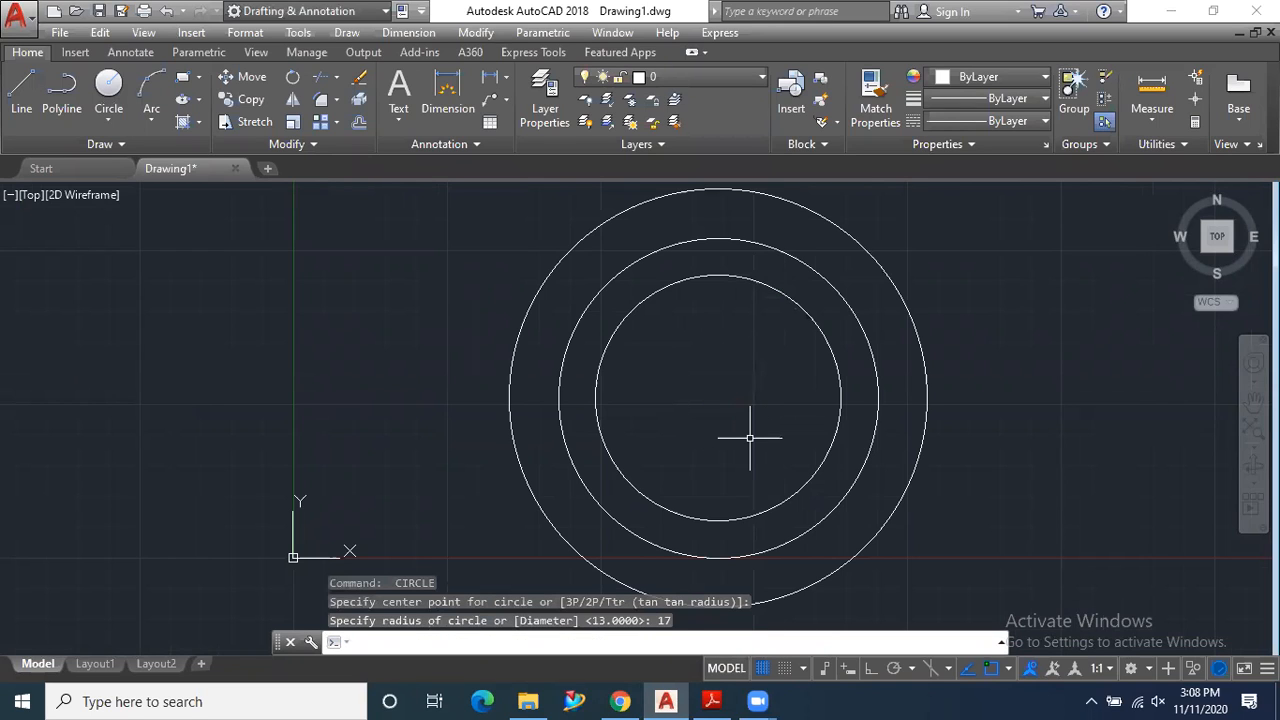
- Add an outermost concentric circle of radius 20 around the existing circles
key(Return)
click(718, 398)
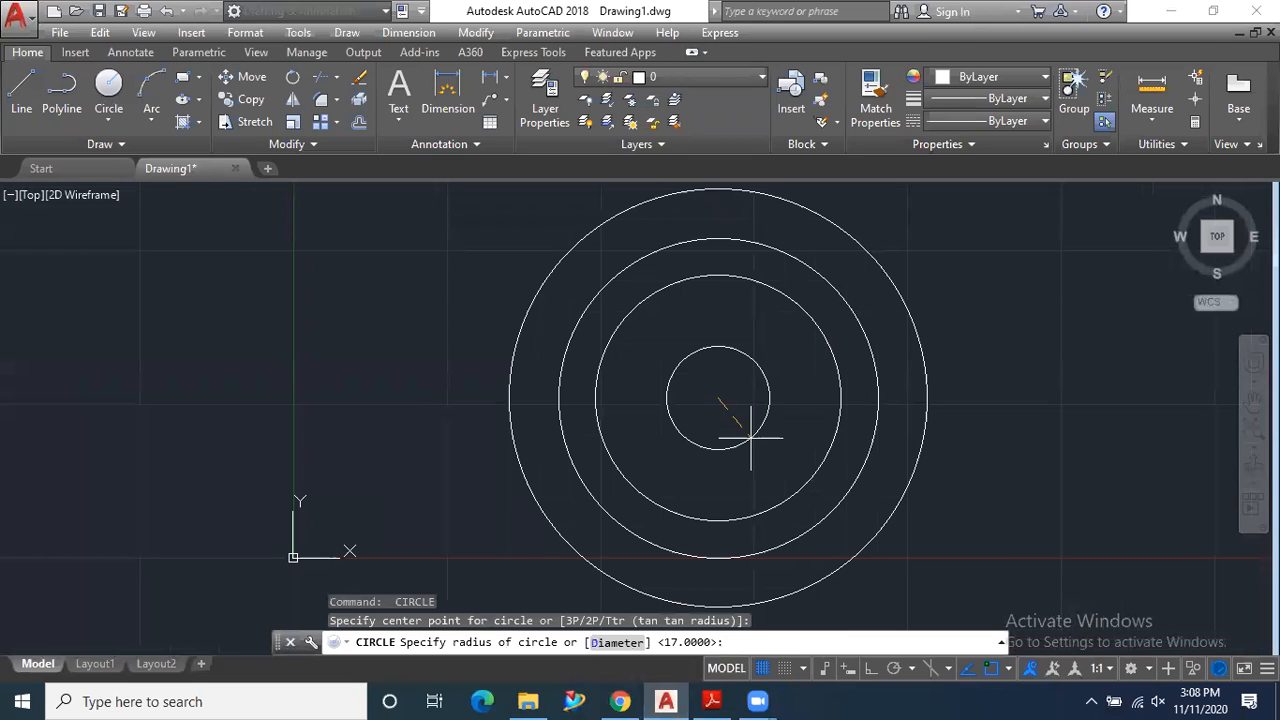
key(Return)
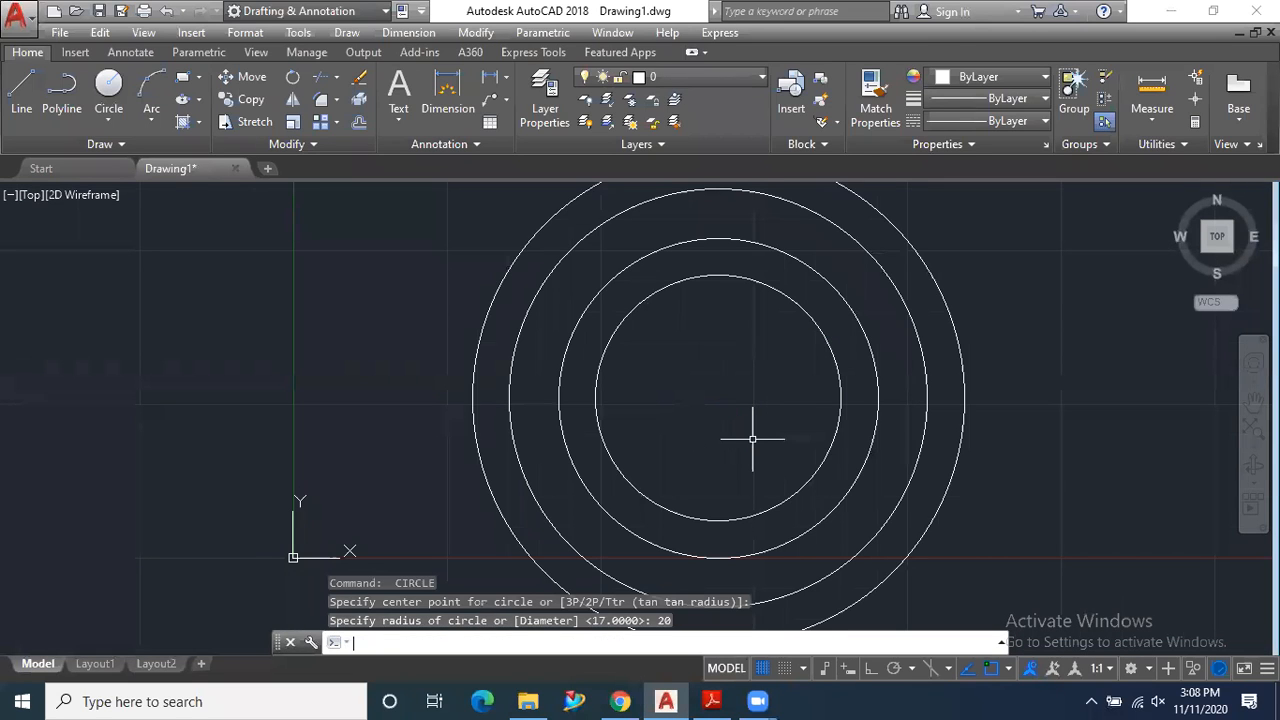
scroll(755, 432, down, 3)
scroll(695, 465, up, 2)
scroll(610, 460, down, 2)
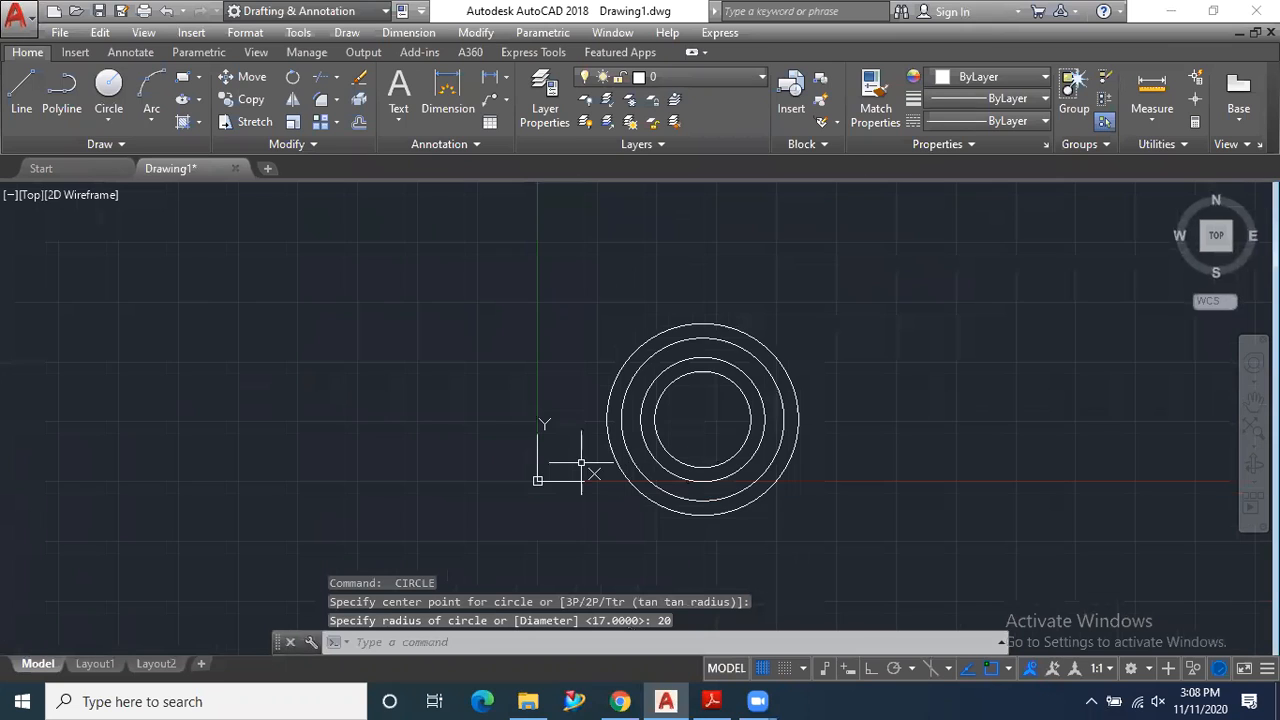
- Check the PDF exercise, return to AutoCAD, and draw a horizontal line 40 long rightward from the circles' centre with ortho on
click(683, 699)
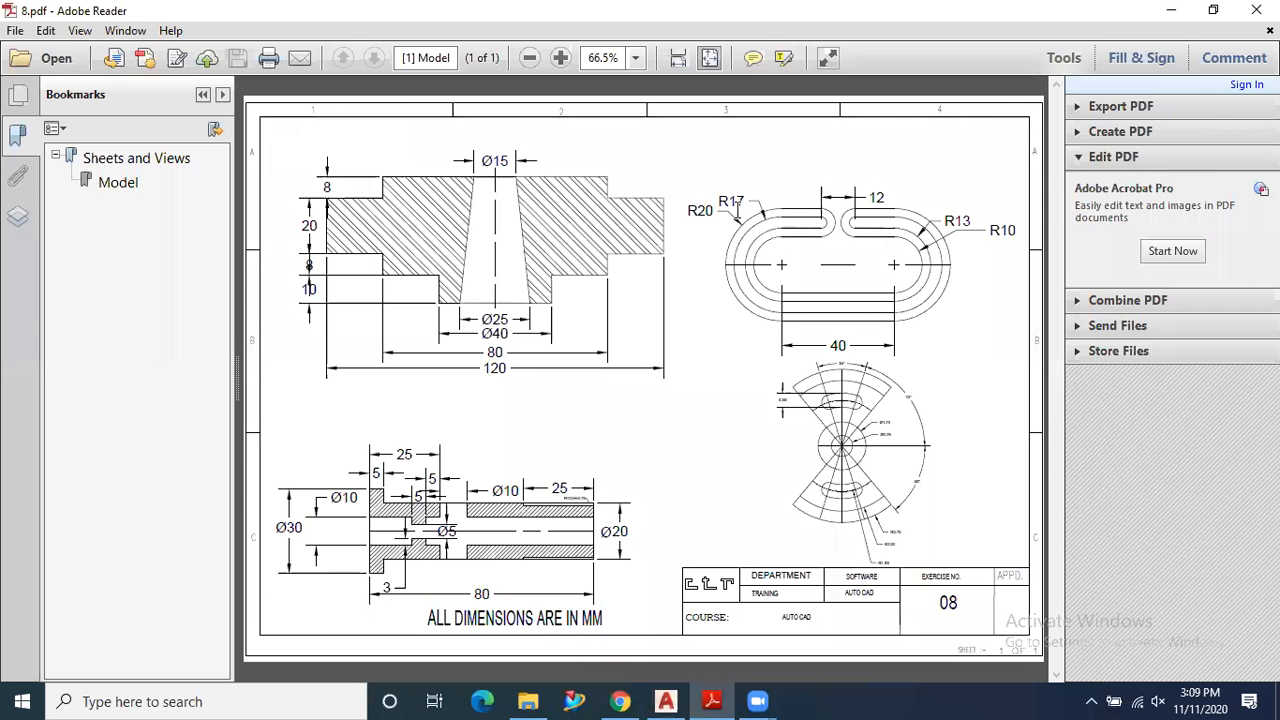
click(665, 699)
click(21, 95)
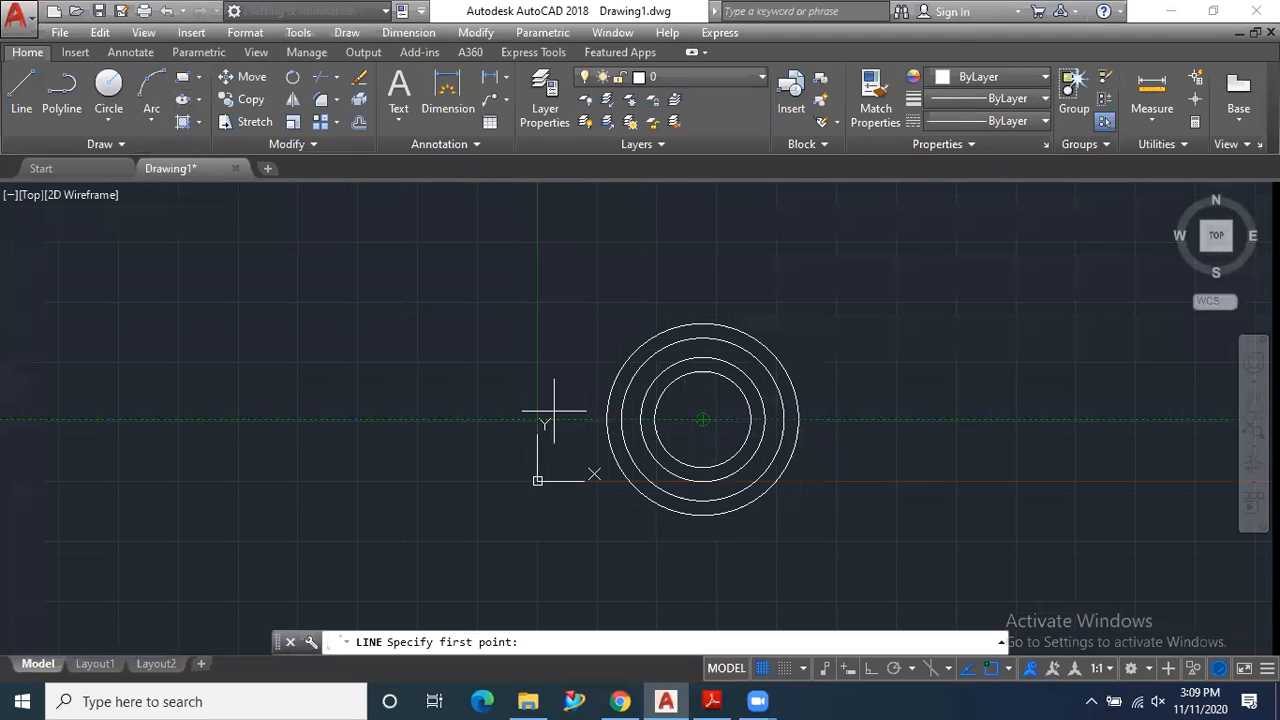
click(703, 420)
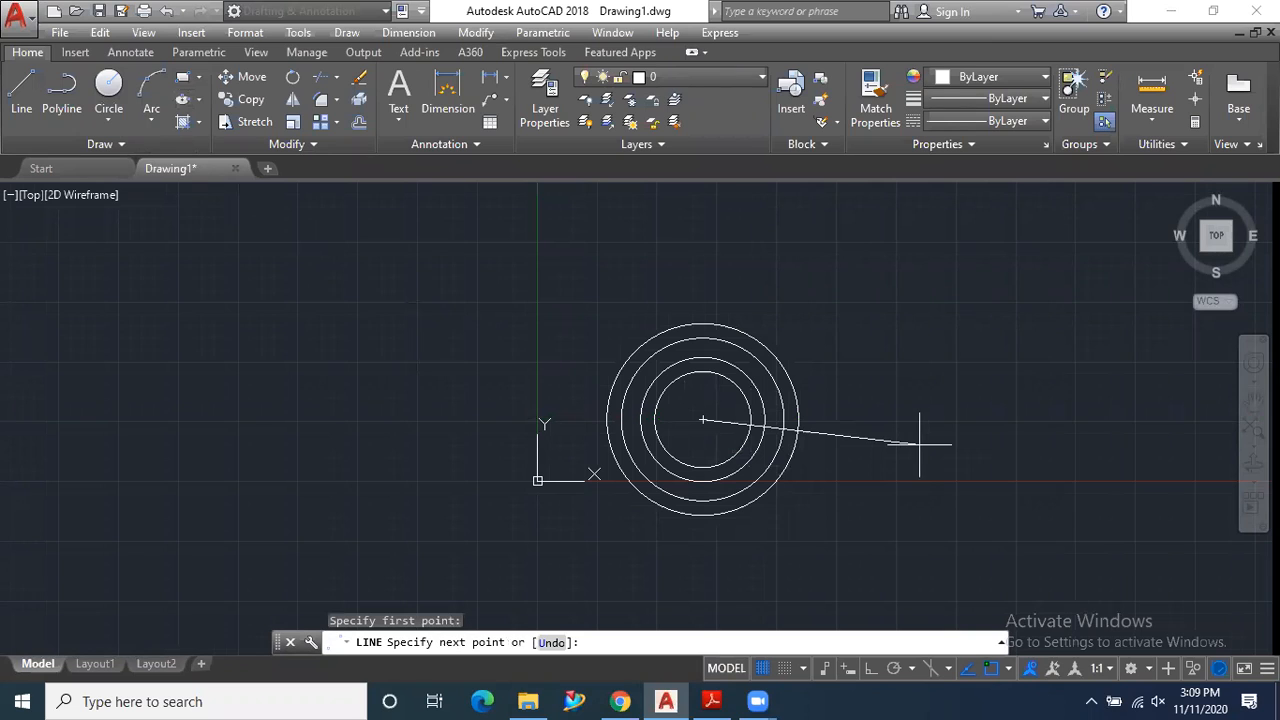
key(F8)
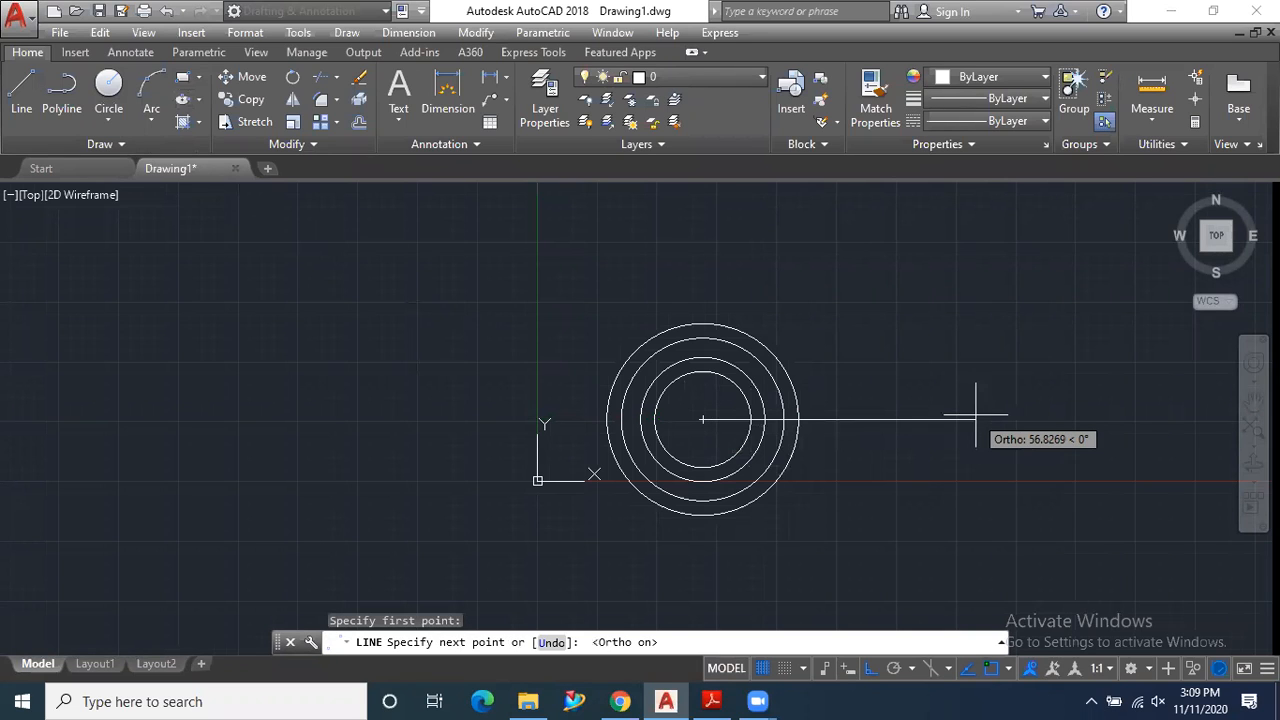
text(40)
key(Return)
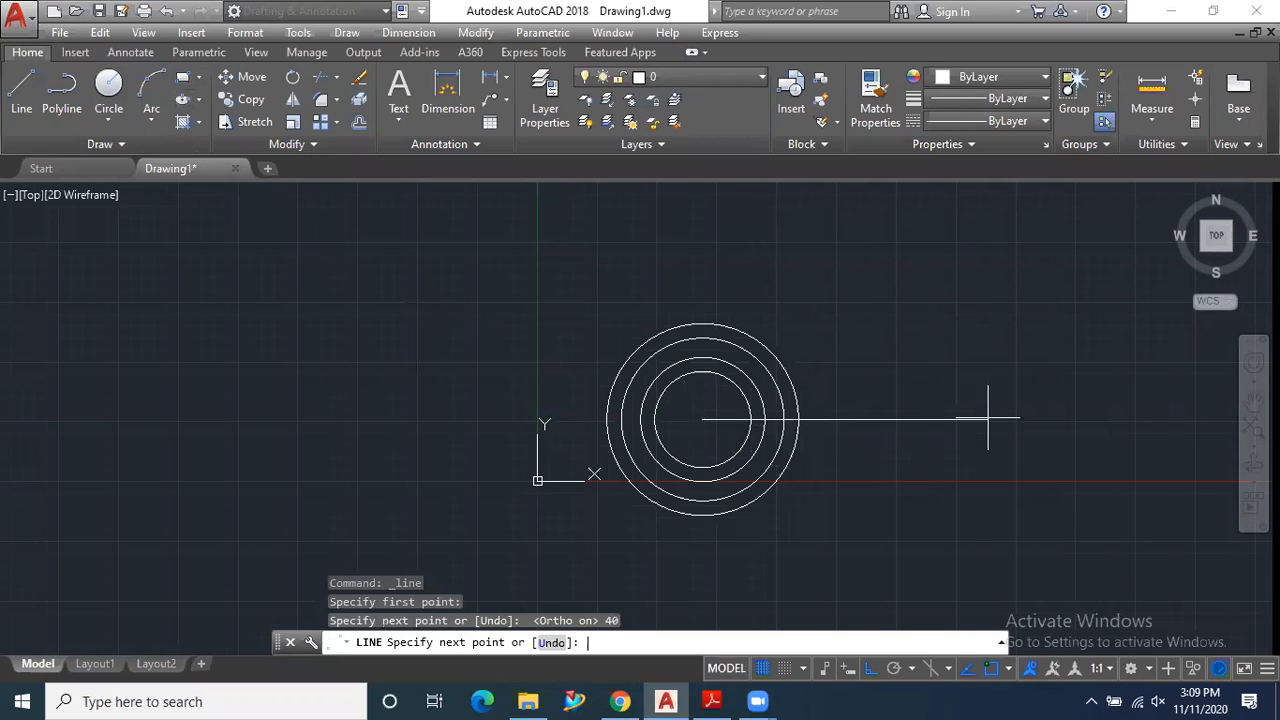
key(Escape)
scroll(716, 441, down, 1)
scroll(871, 451, up, 1)
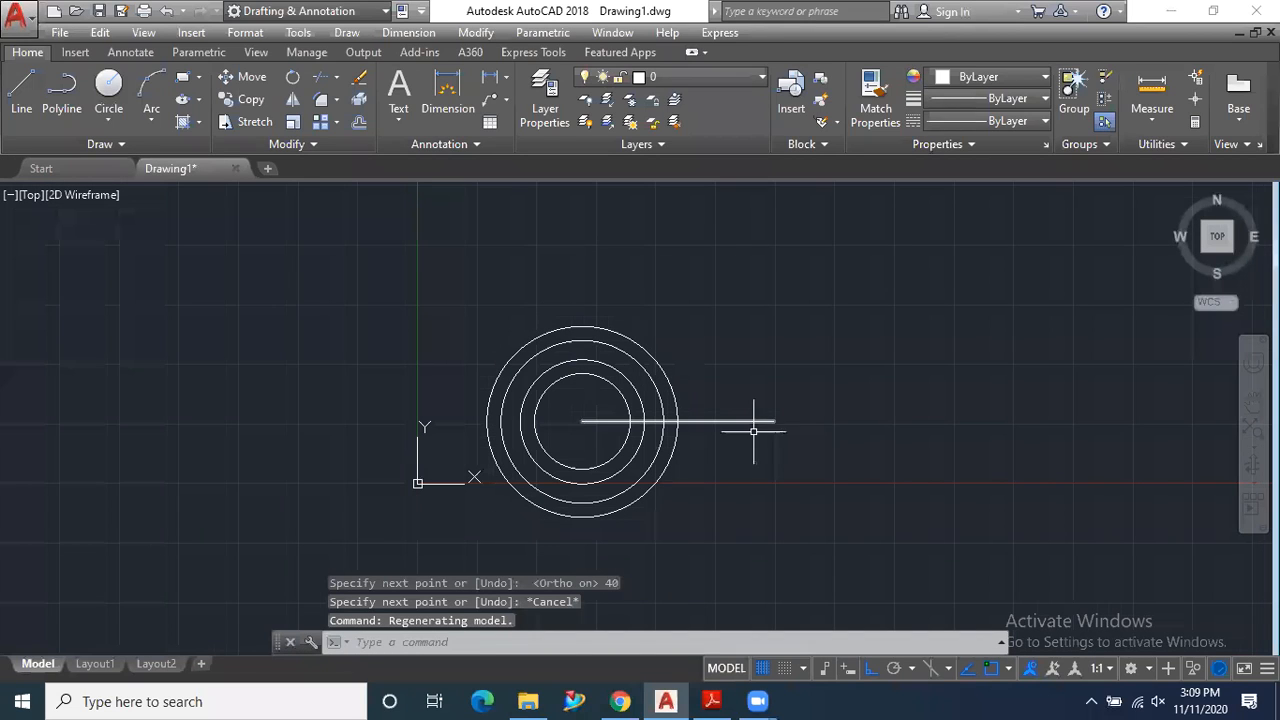
- Mirror the four concentric circles about a vertical line through the midpoint of the 40-long centre line, keeping the originals
click(292, 99)
click(597, 291)
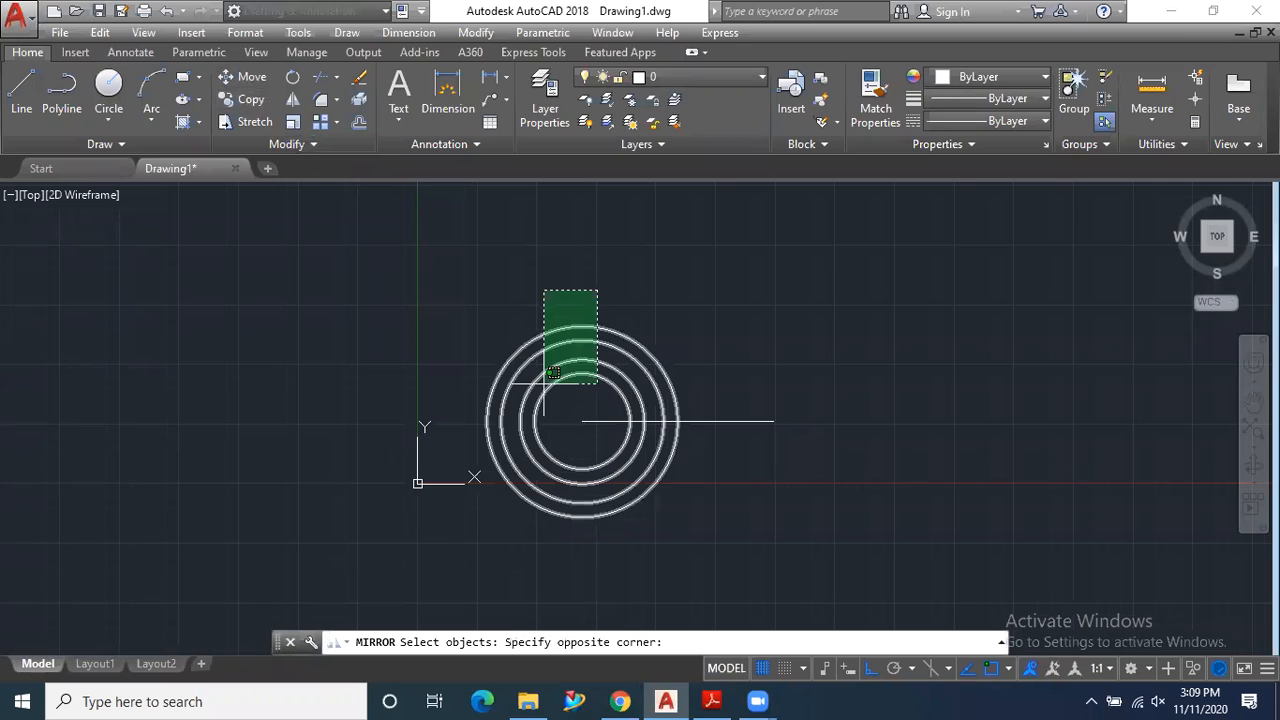
click(542, 378)
key(Return)
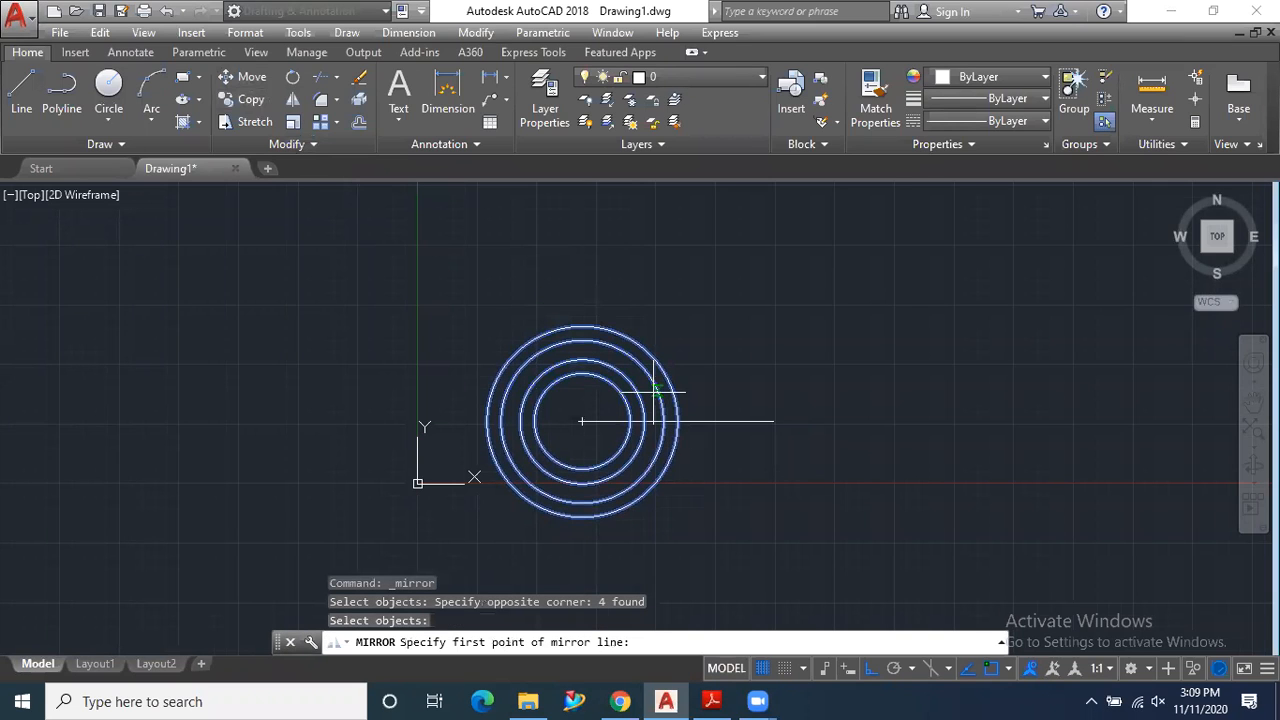
click(678, 421)
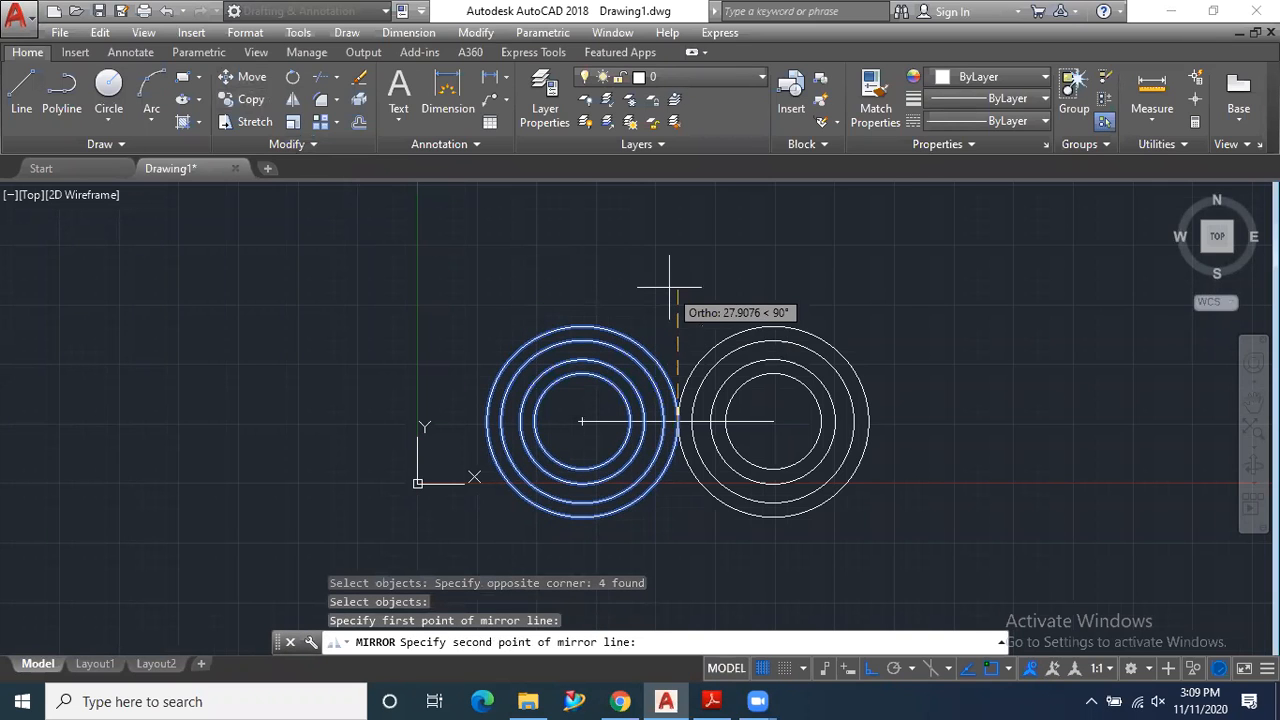
click(669, 285)
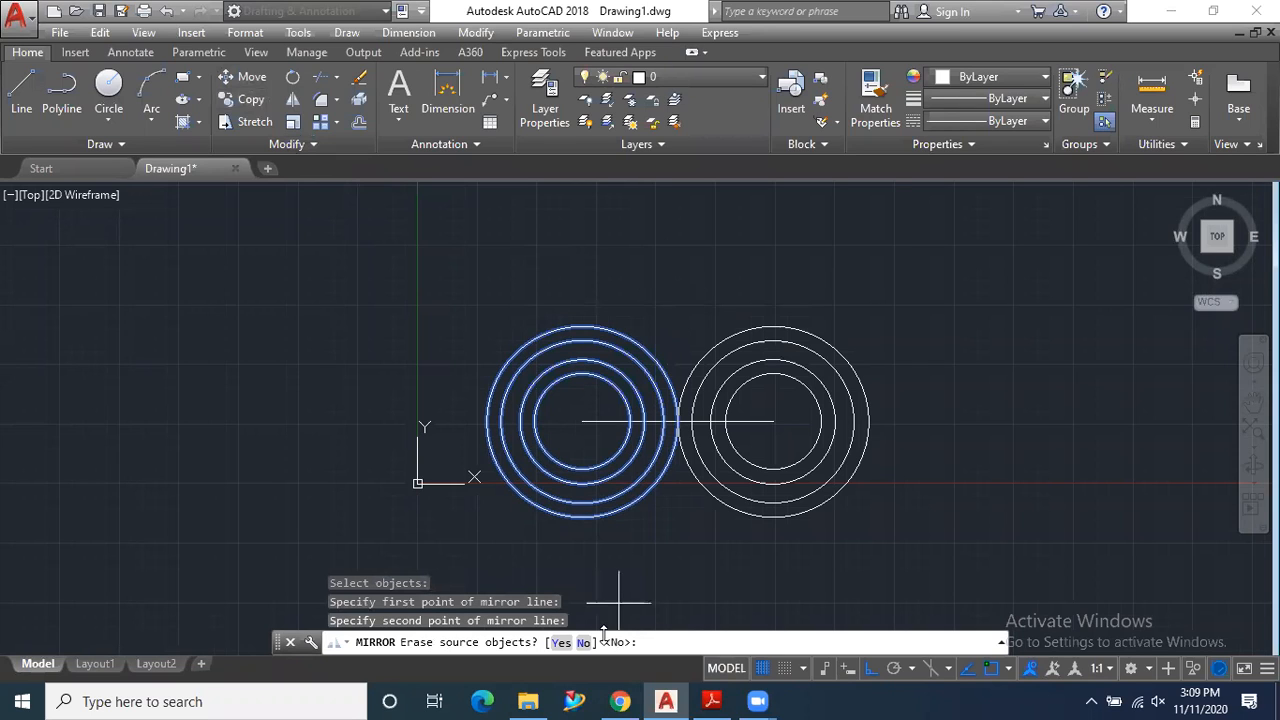
key(Return)
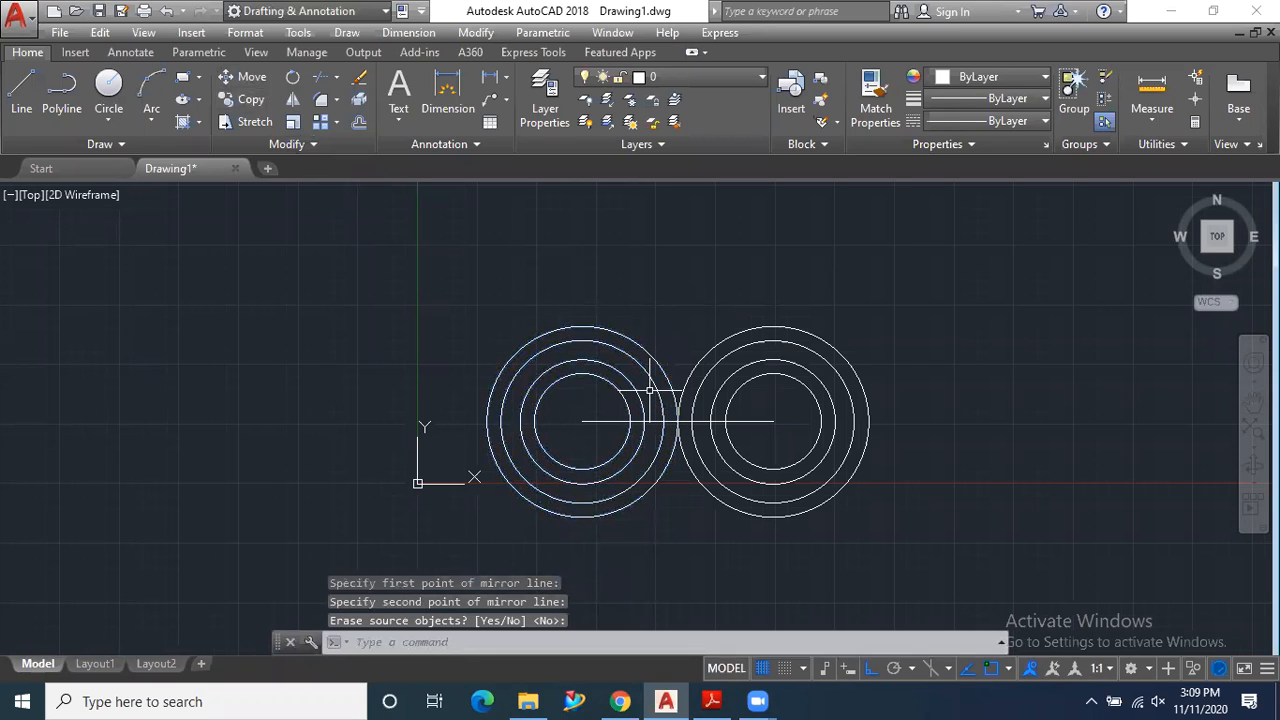
- Consult the PDF exercise, return to AutoCAD, and connect the upper quadrants of the radius 20 and radius 17 circle pairs with horizontal lines
scroll(715, 350, up, 2)
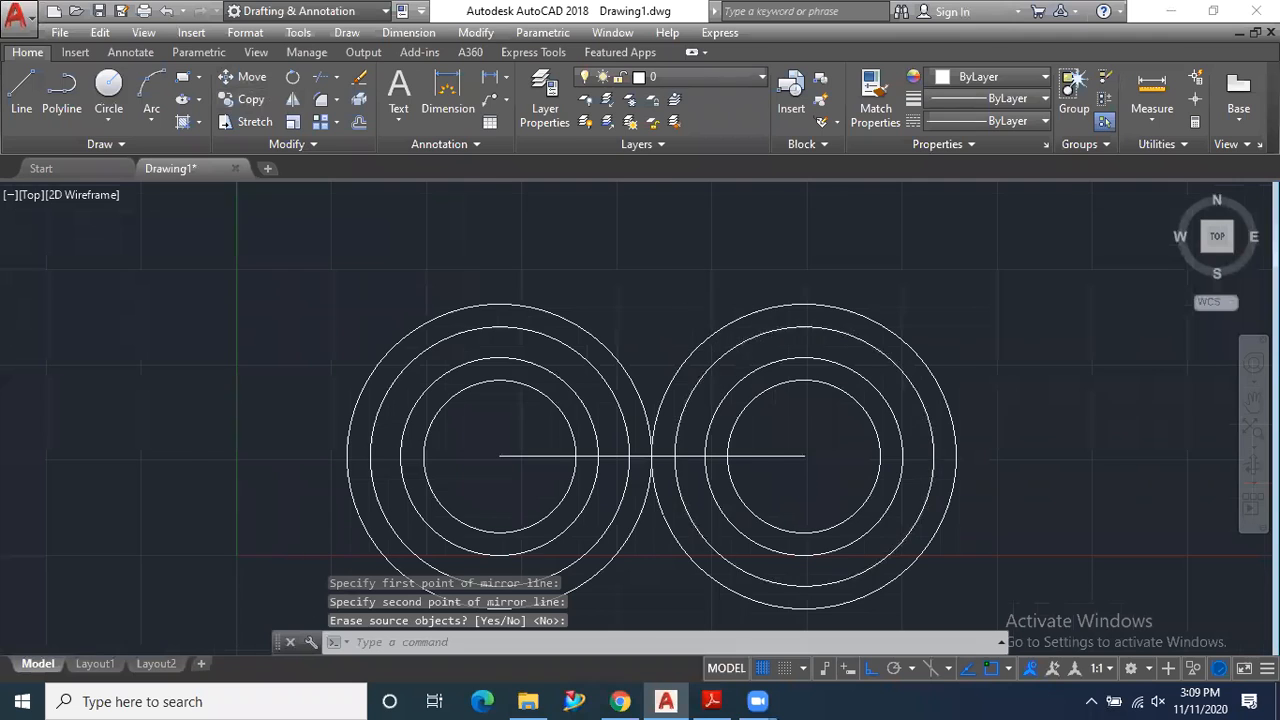
scroll(718, 410, down, 3)
click(712, 701)
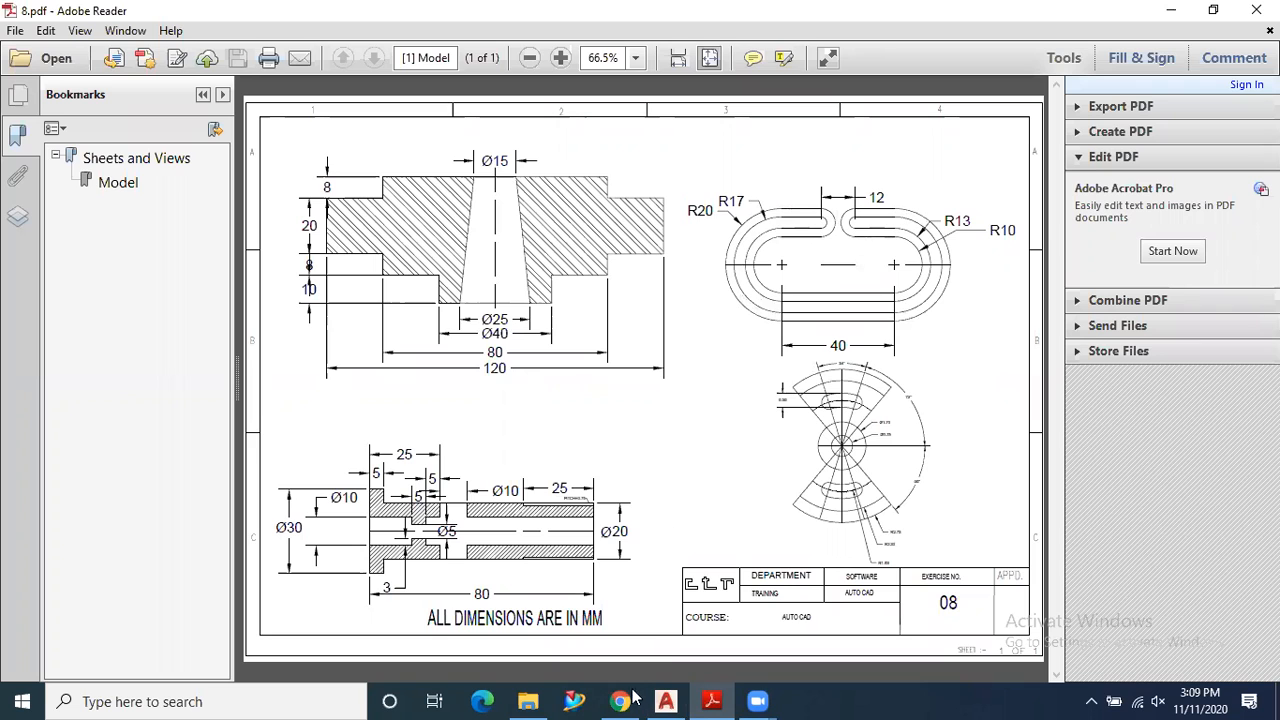
click(666, 701)
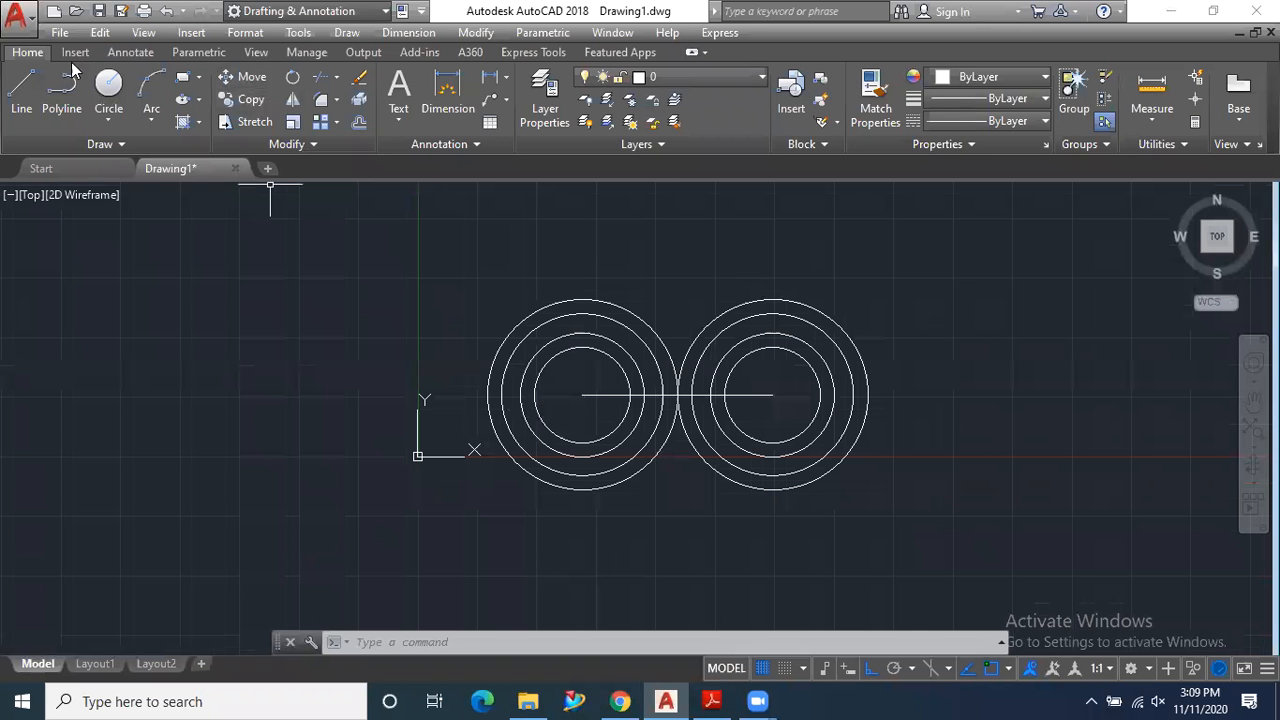
click(21, 88)
click(584, 300)
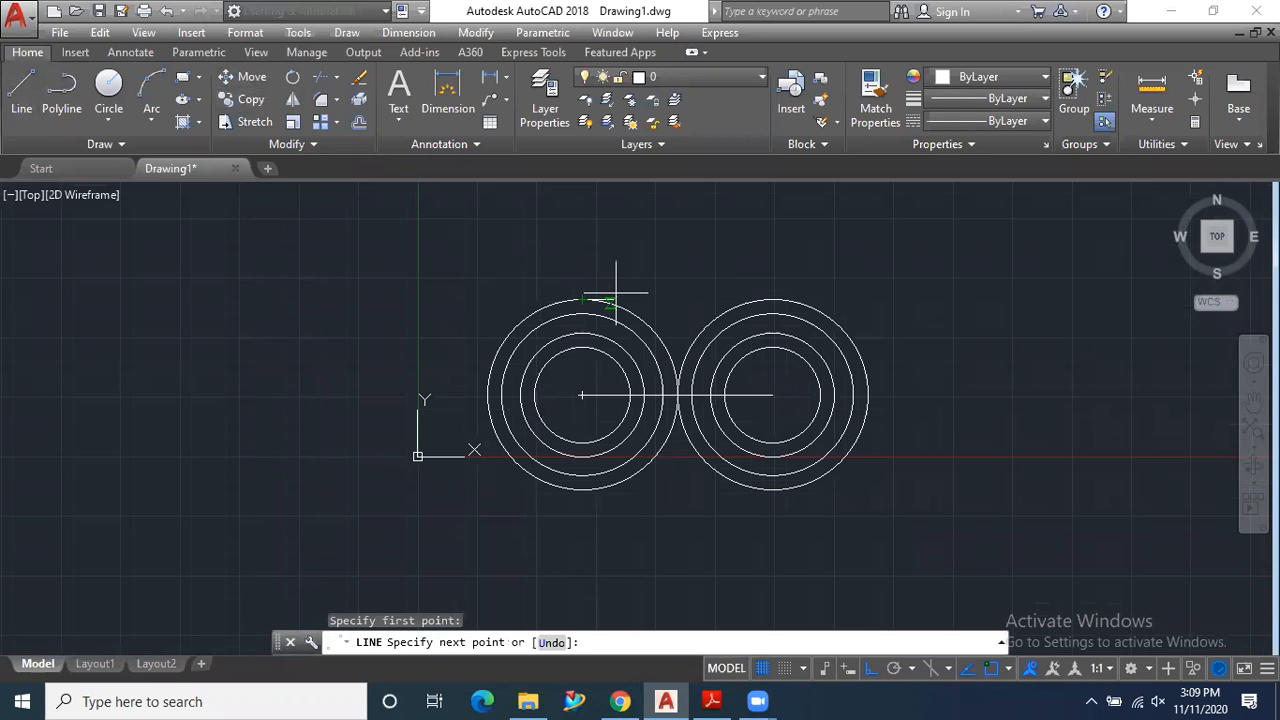
click(772, 300)
key(Return)
key(Return)
click(583, 314)
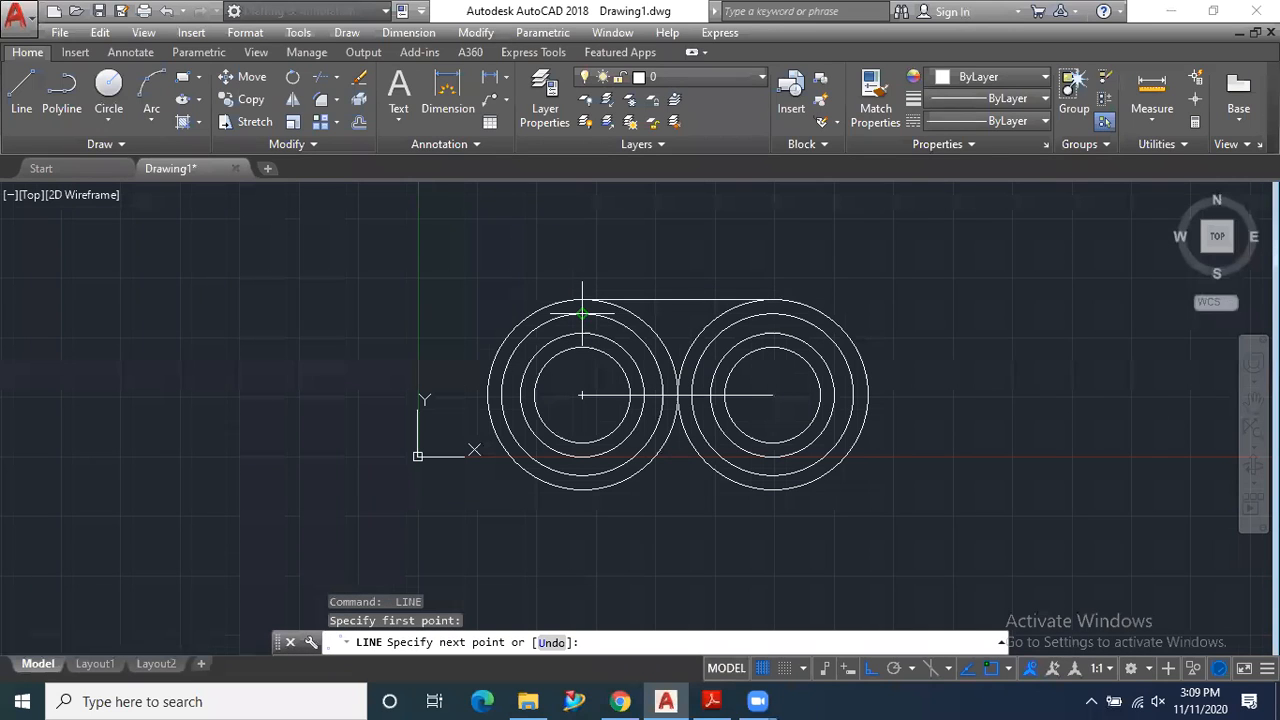
click(763, 314)
key(Return)
- Connect the upper quadrants of the radius 13 and radius 10 circle pairs with horizontal lines
key(Return)
click(583, 332)
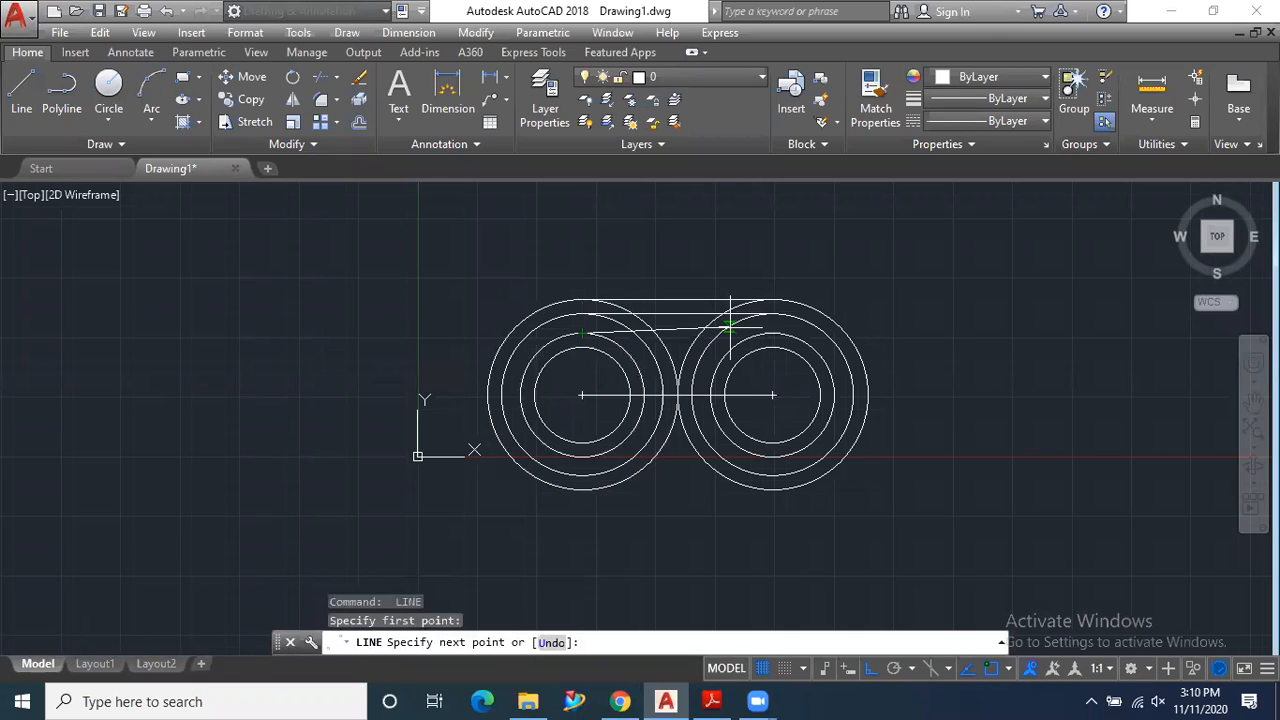
click(772, 332)
key(Return)
key(Return)
click(583, 348)
click(771, 348)
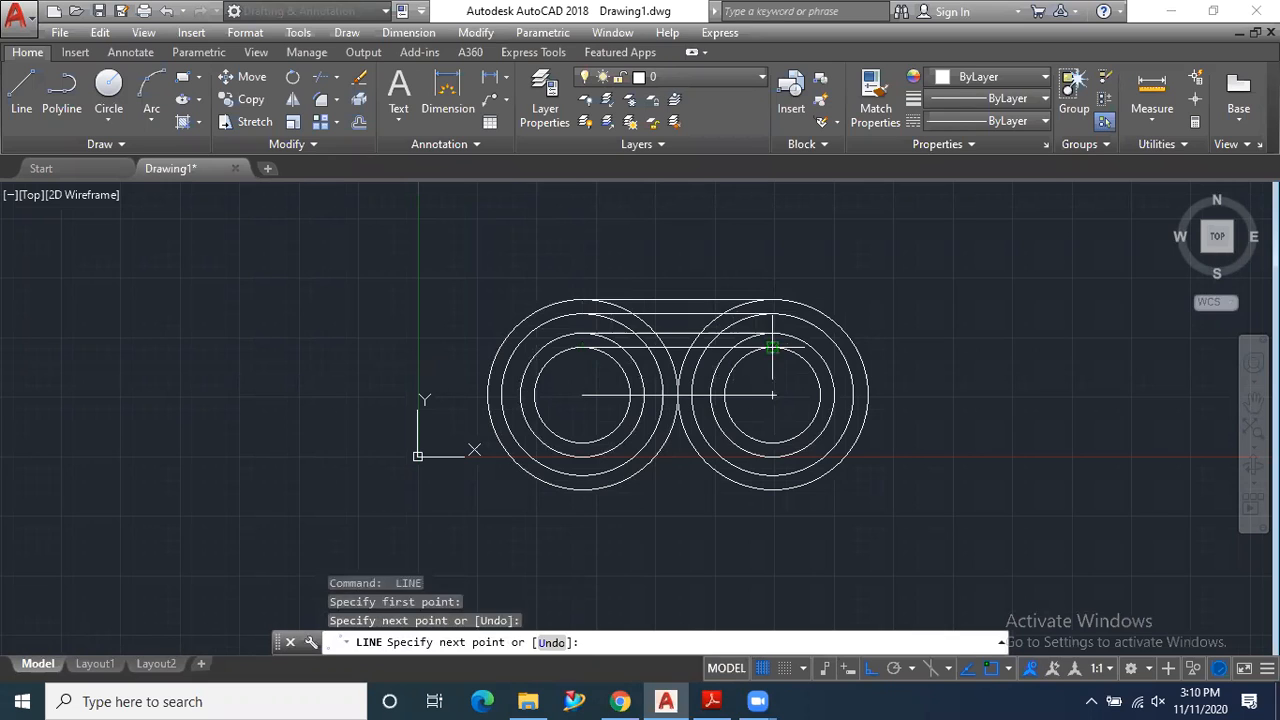
key(Return)
key(Return)
click(583, 441)
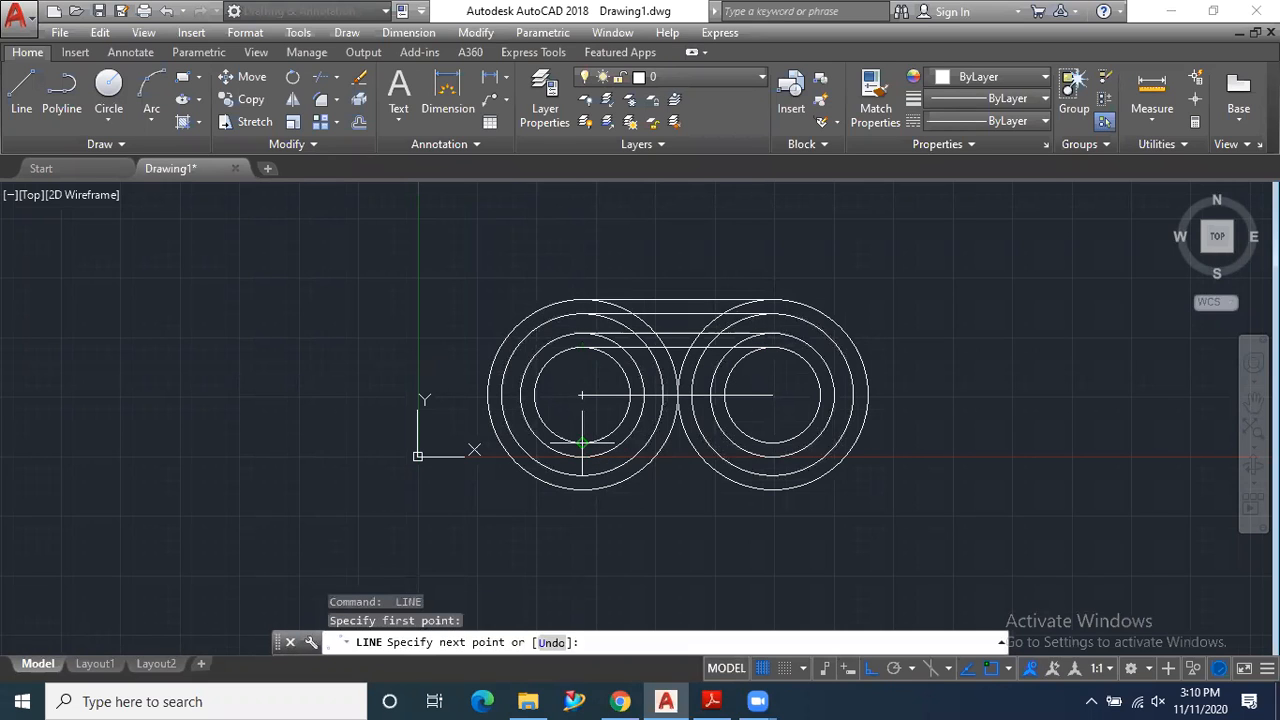
key(Escape)
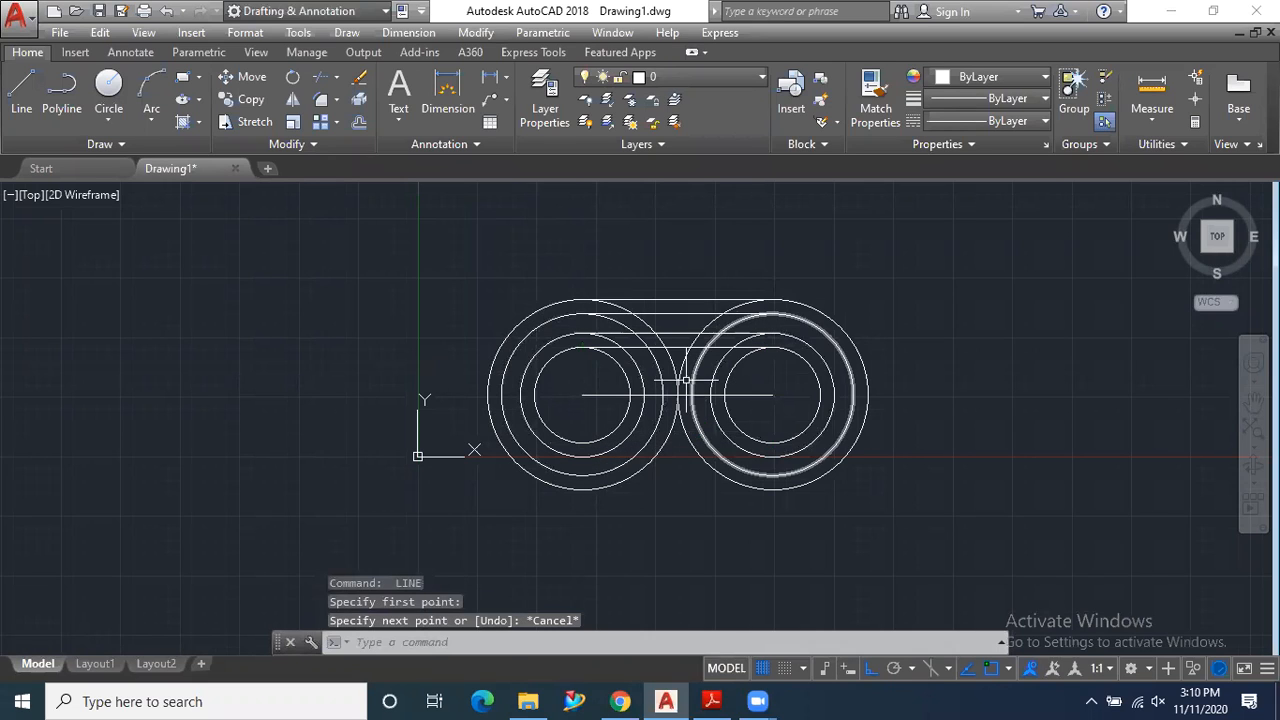
- Mirror the four upper horizontal connecting lines about the 40-long centre line, keeping the originals
scroll(694, 337, up, 4)
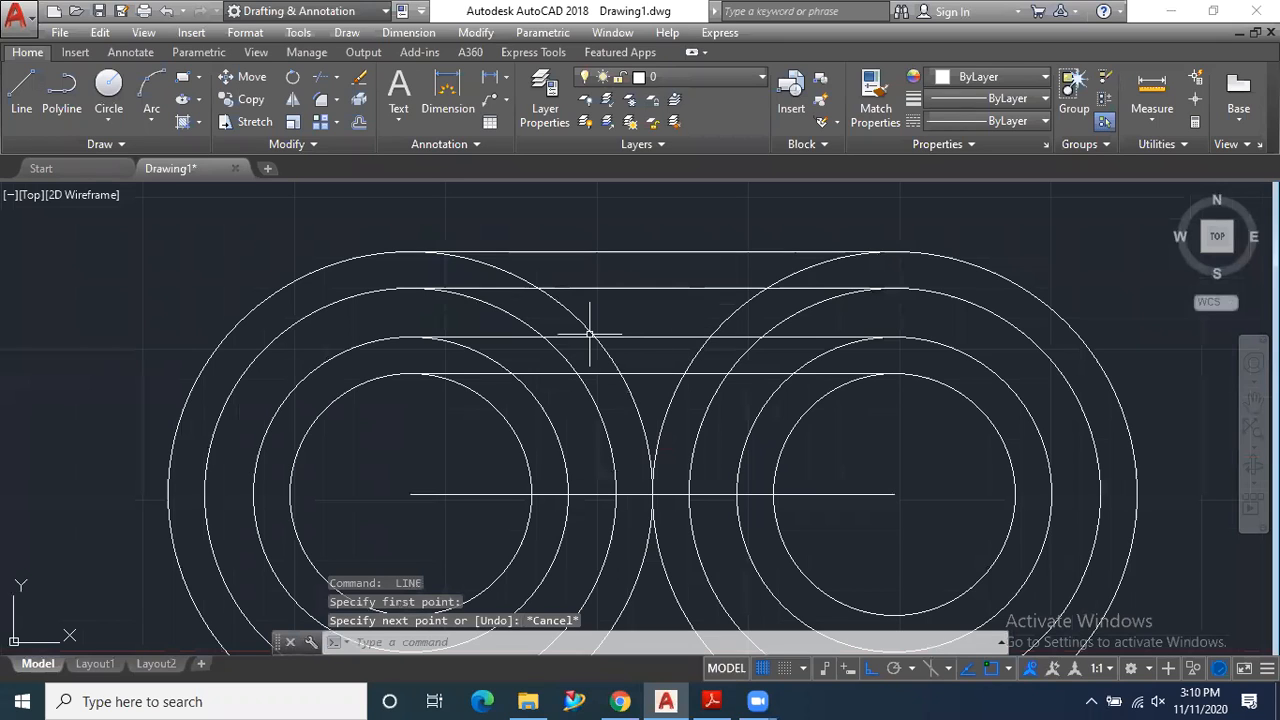
click(292, 99)
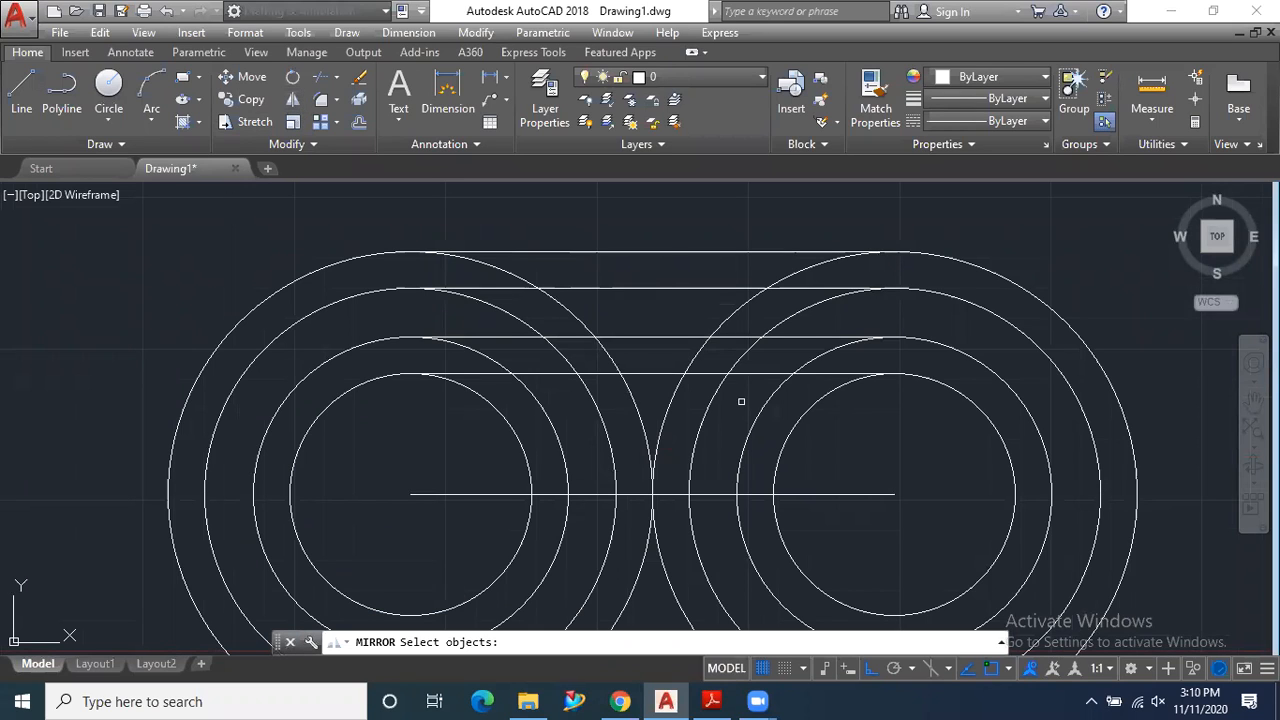
click(687, 218)
click(645, 342)
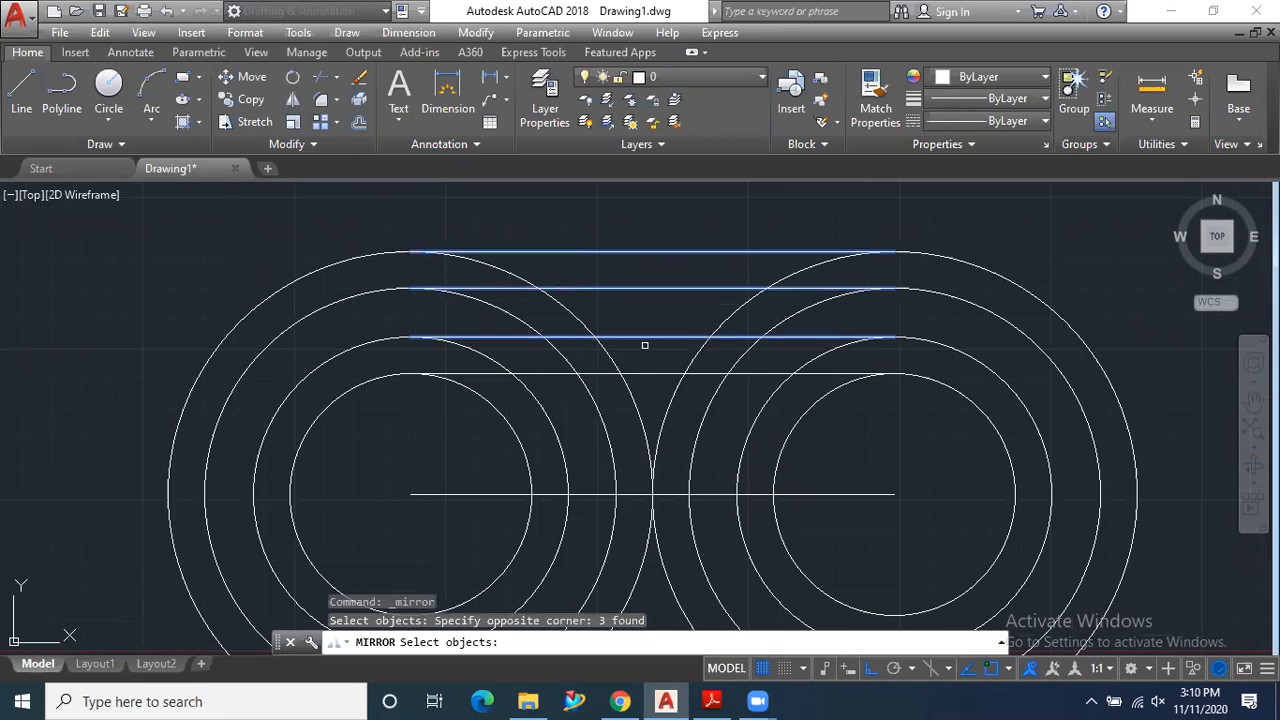
click(649, 374)
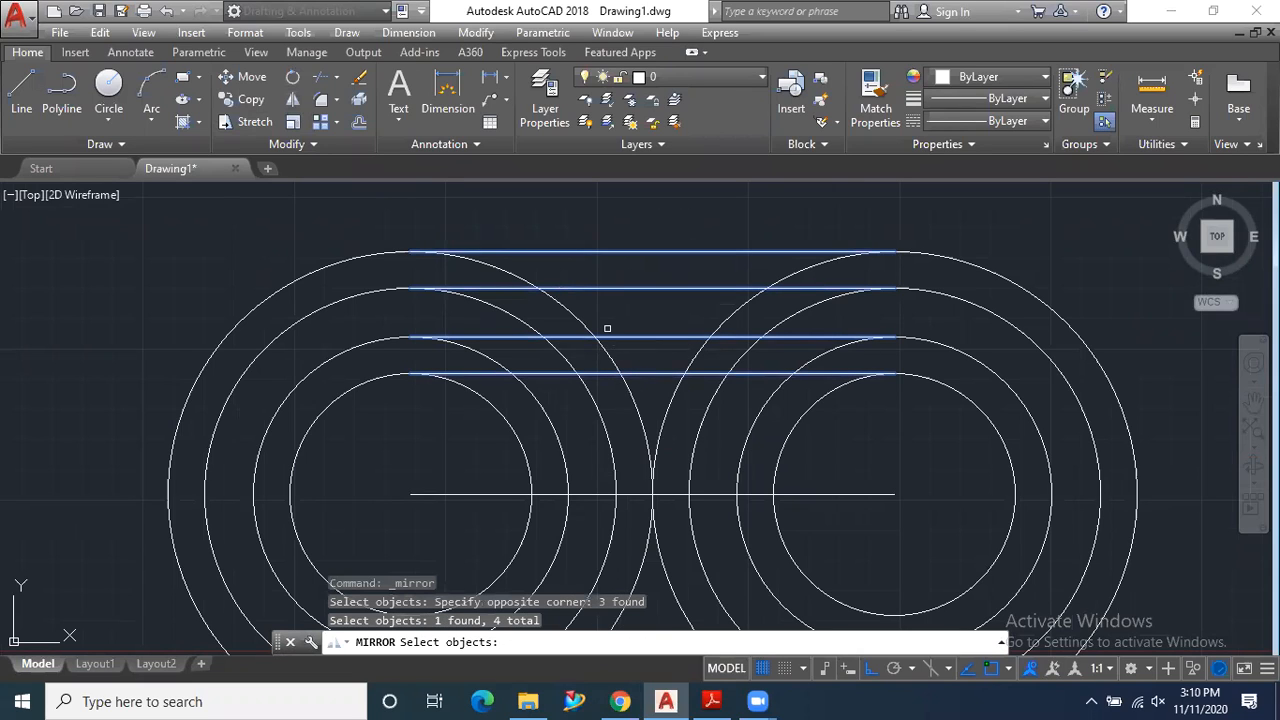
key(Return)
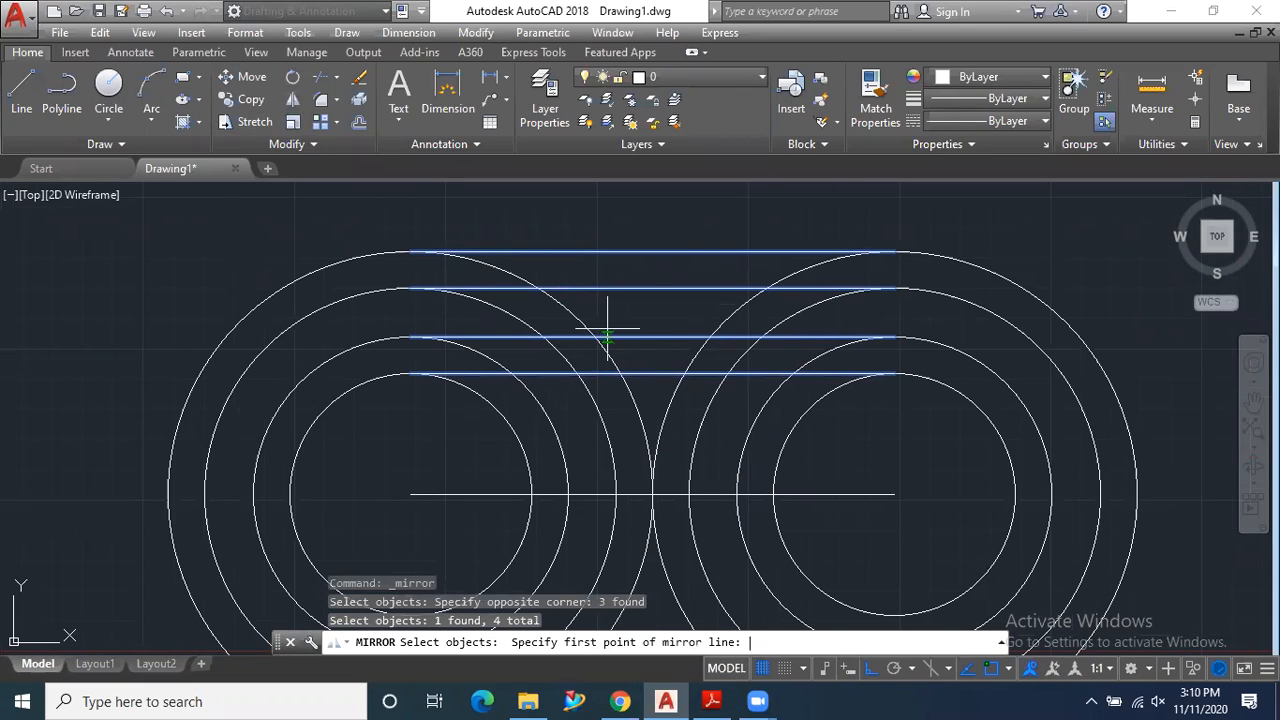
click(410, 494)
click(894, 492)
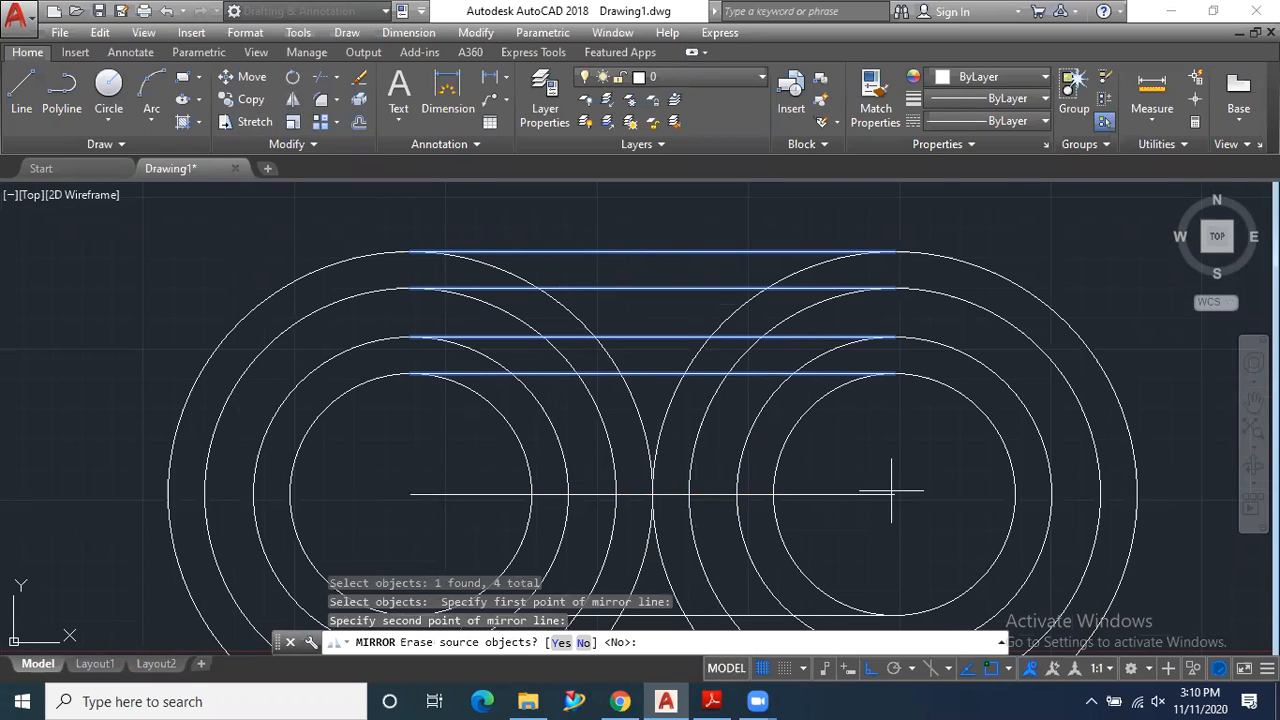
scroll(862, 441, down, 3)
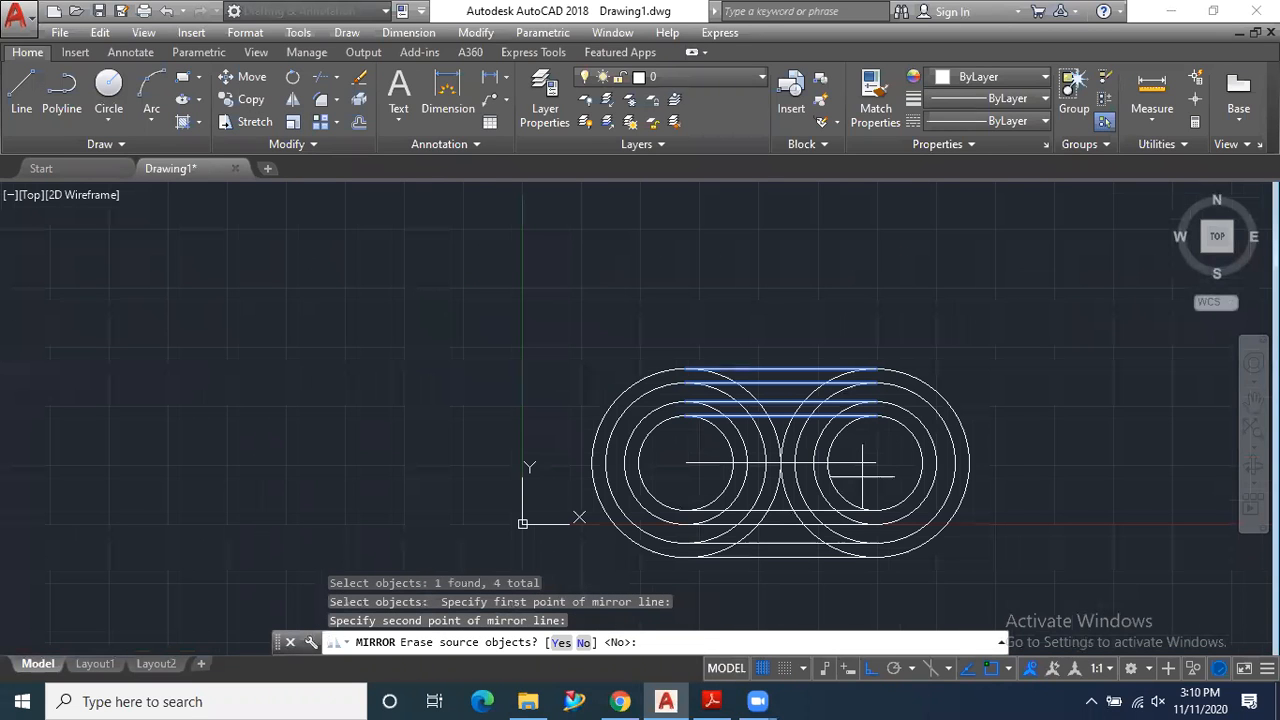
key(Return)
scroll(730, 470, up, 3)
scroll(660, 430, down, 3)
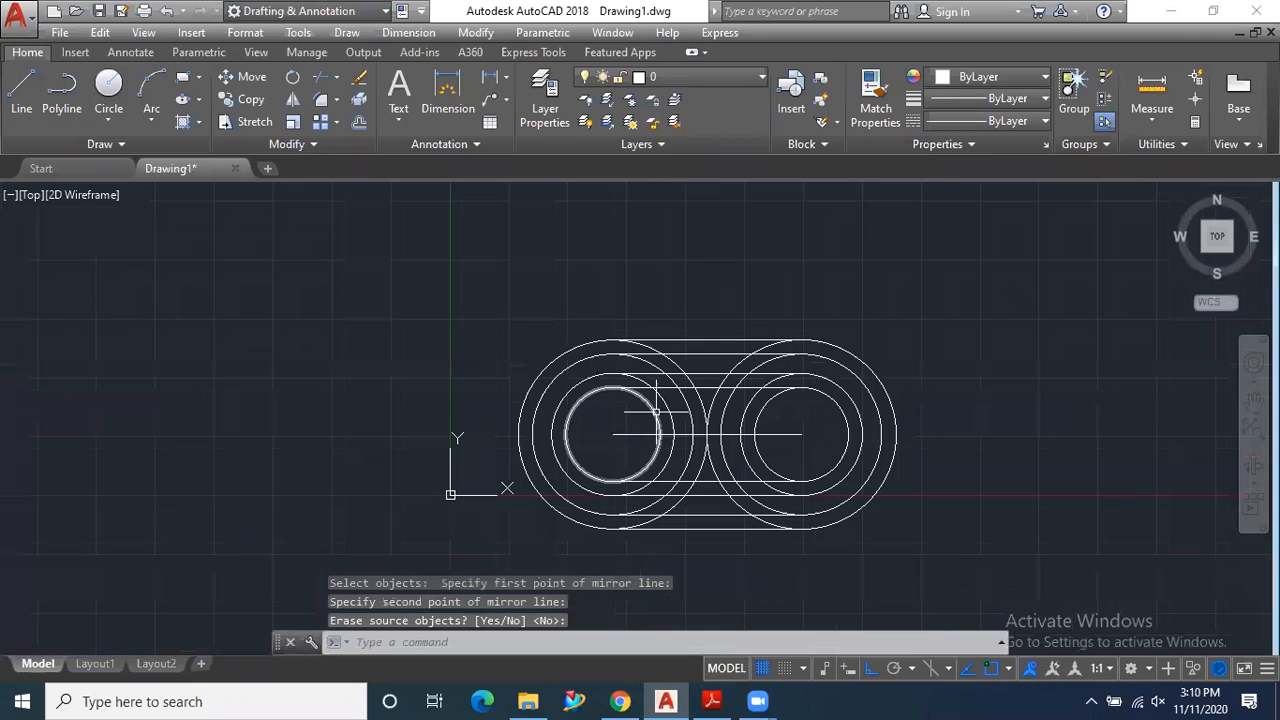
- Trim the circle portions crossing the three gaps between the four upper horizontal lines, using all objects as cutting edges
scroll(697, 335, up, 5)
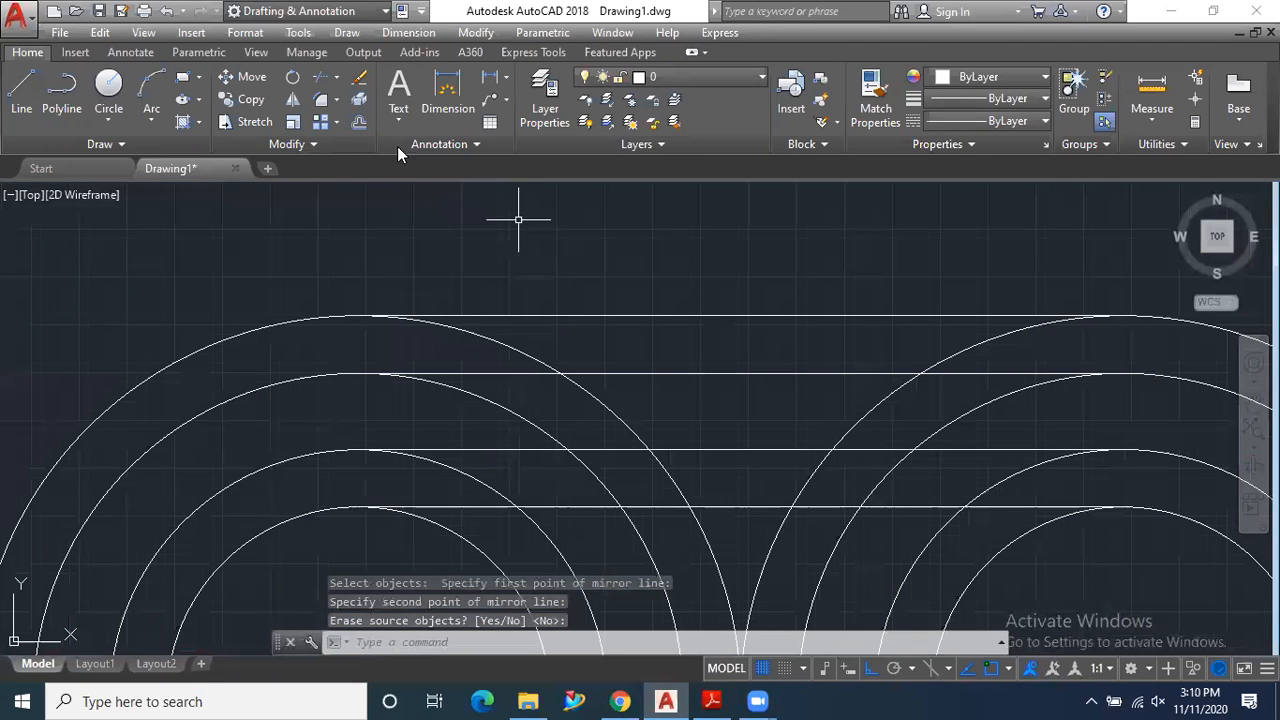
click(320, 77)
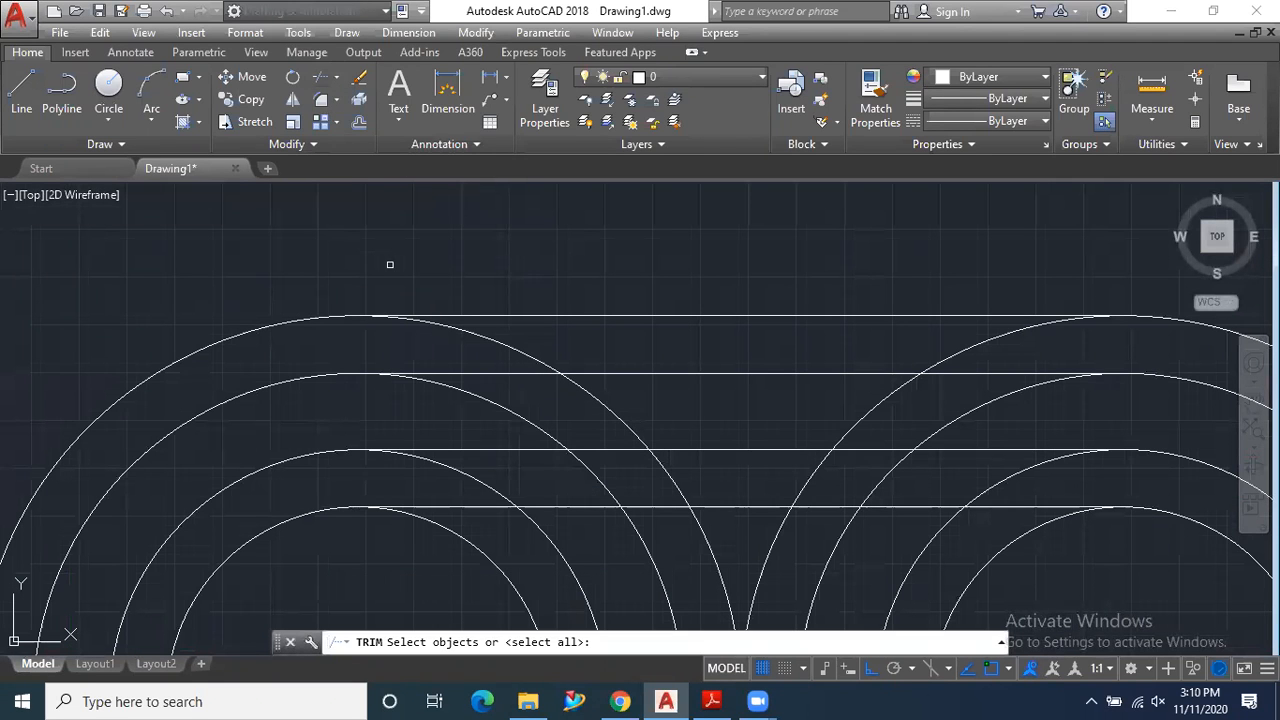
key(Return)
click(439, 320)
scroll(438, 321, down, 2)
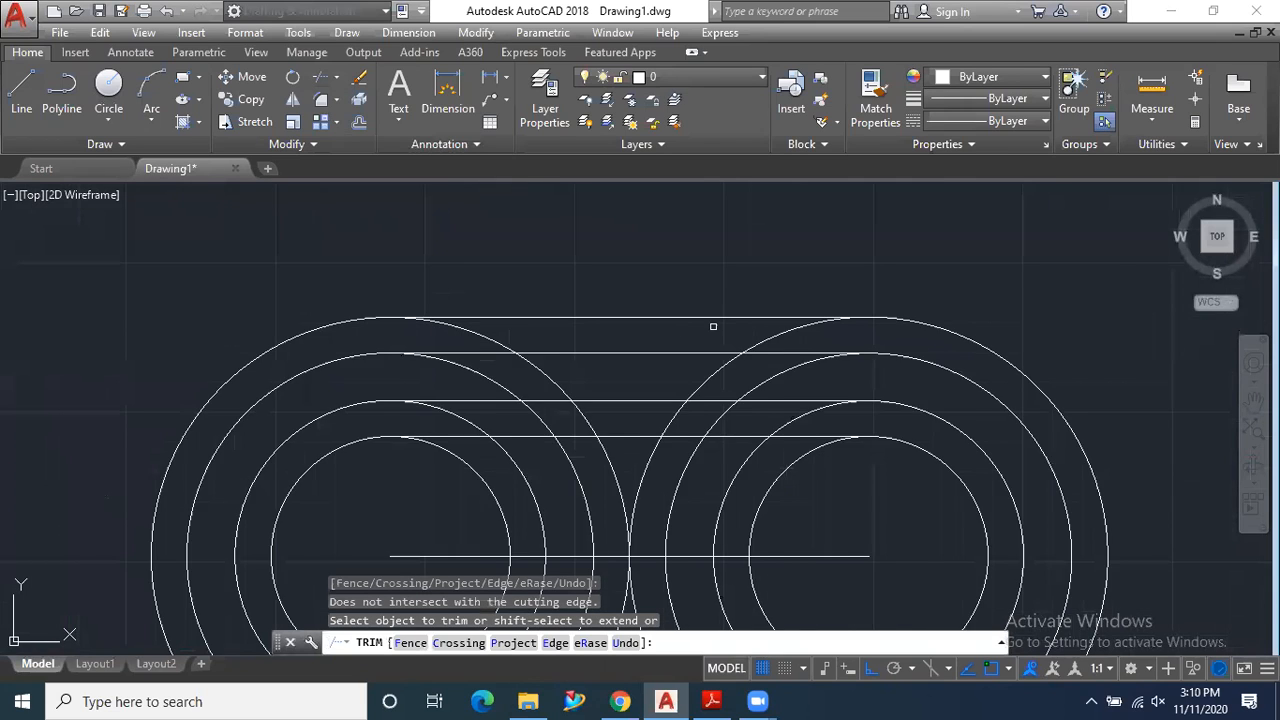
scroll(713, 326, up, 2)
click(800, 342)
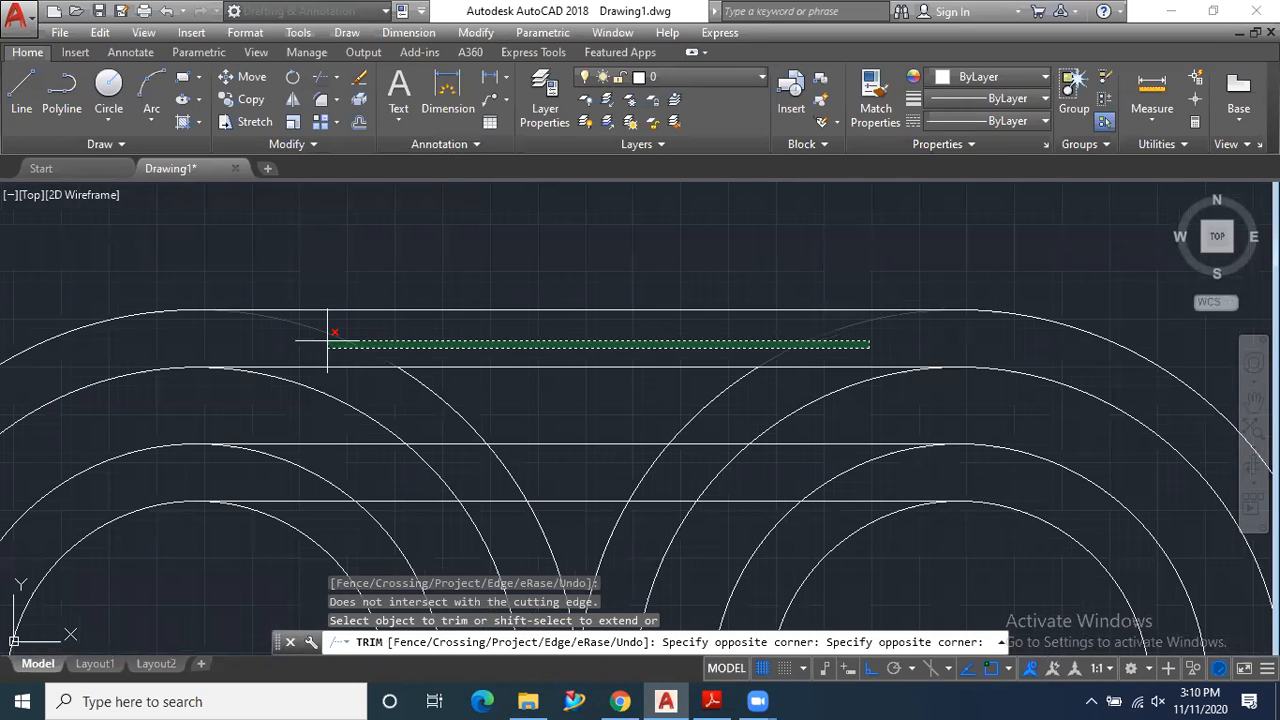
click(290, 344)
click(842, 411)
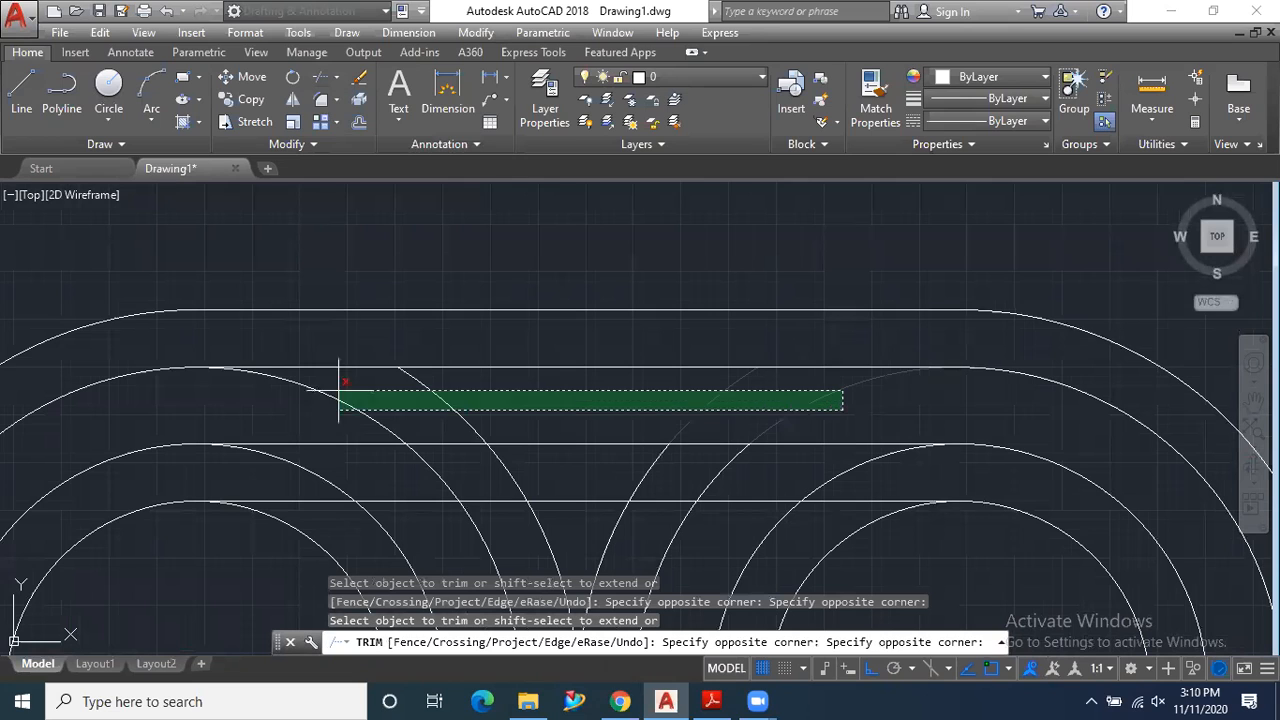
click(296, 392)
click(906, 482)
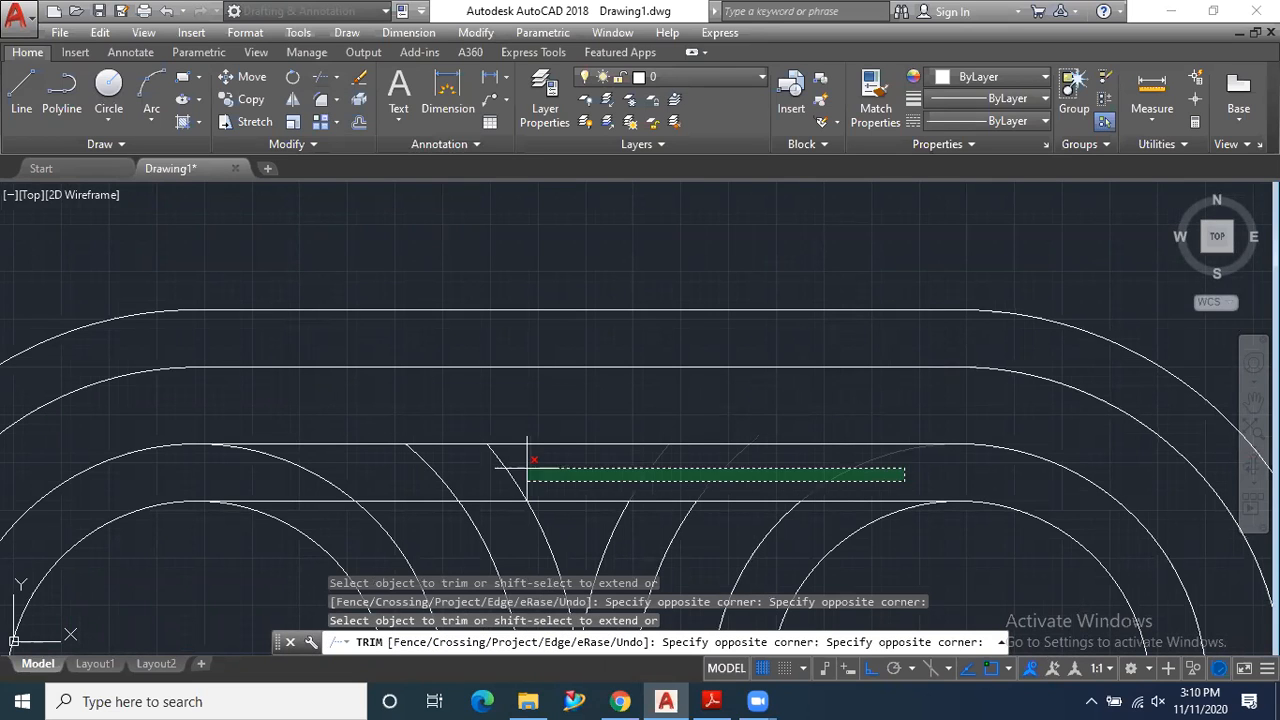
click(290, 462)
scroll(566, 256, down, 5)
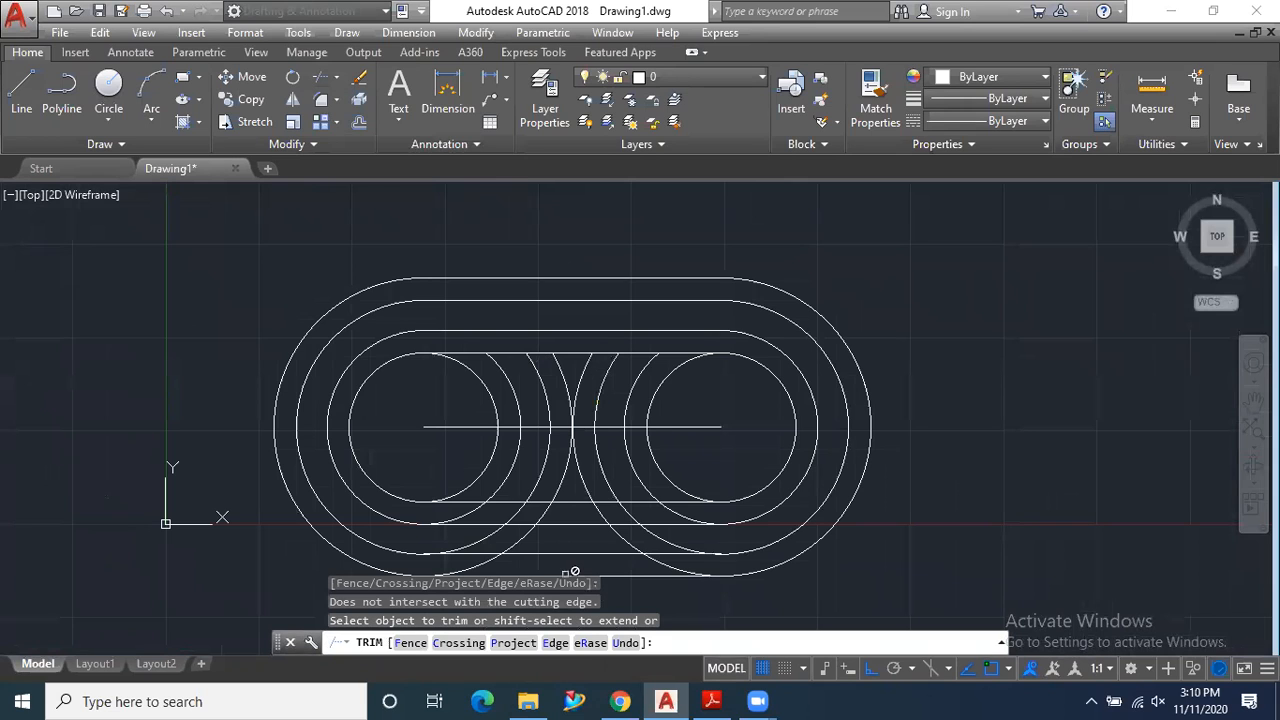
- Trim the circle portions crossing the three gaps between the four lower horizontal lines
scroll(605, 500, down, 2)
scroll(738, 485, up, 5)
click(738, 485)
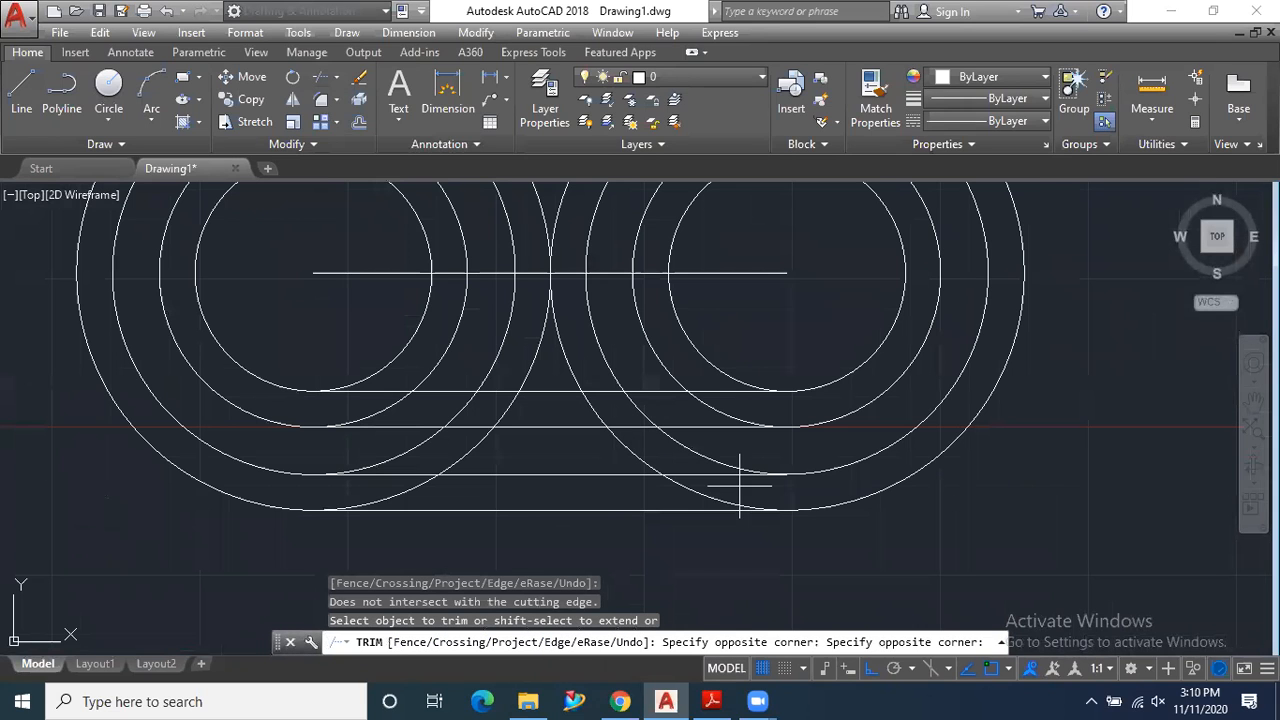
click(408, 489)
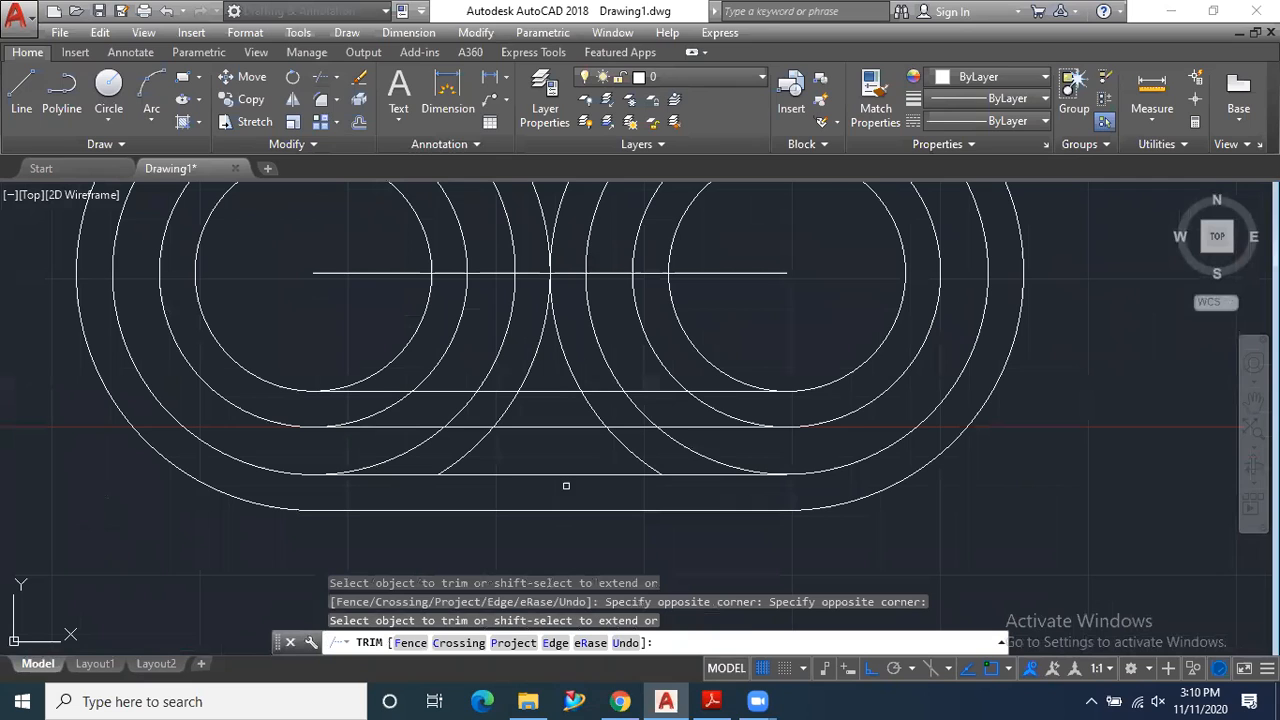
click(726, 446)
click(388, 445)
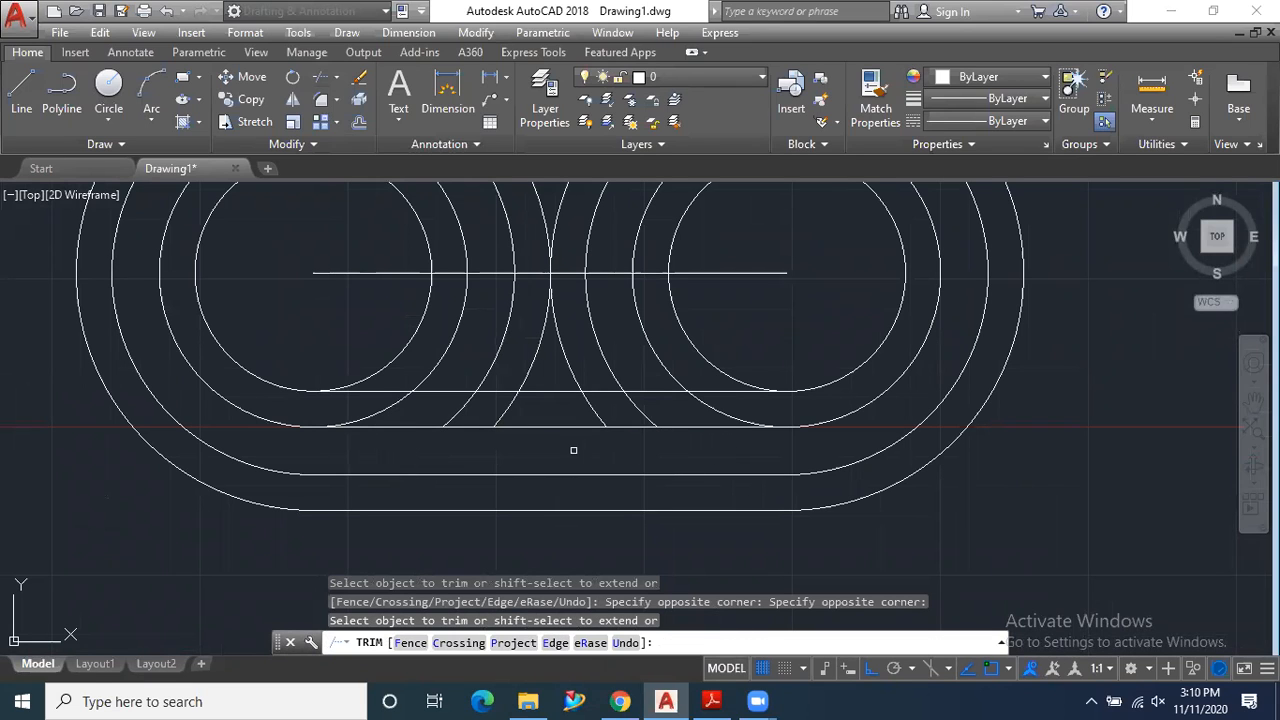
click(742, 406)
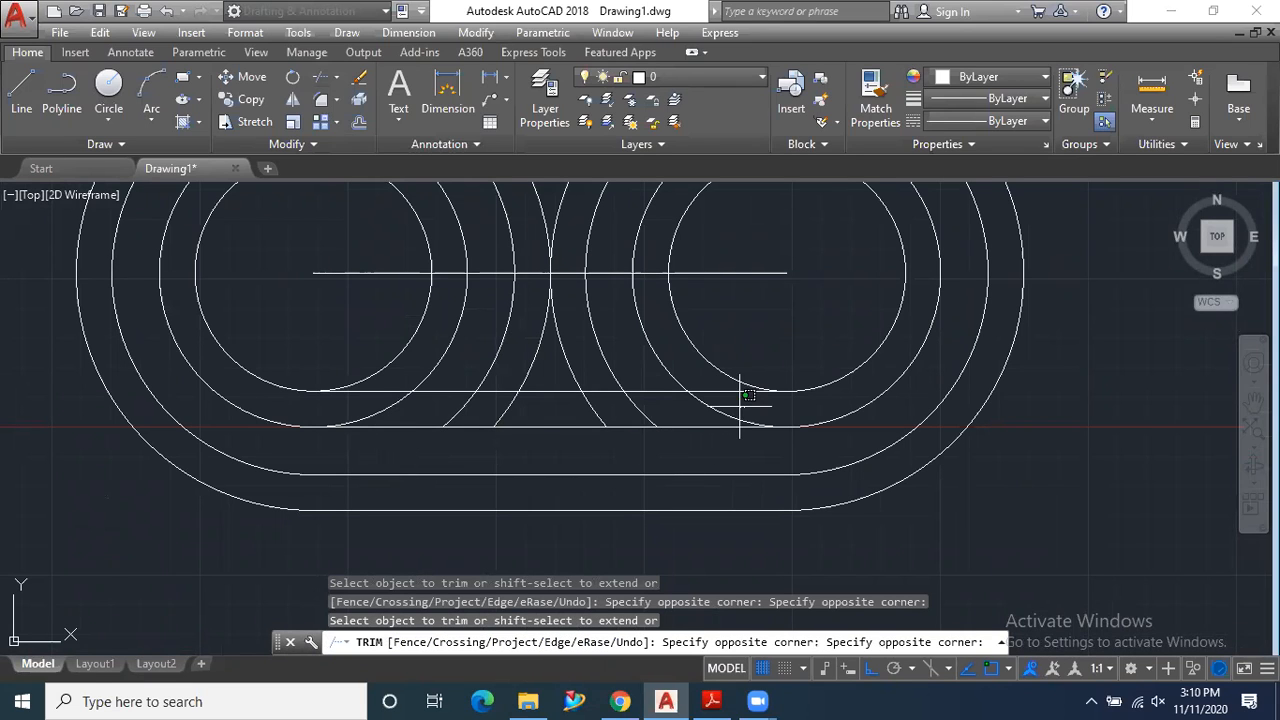
click(378, 406)
click(718, 432)
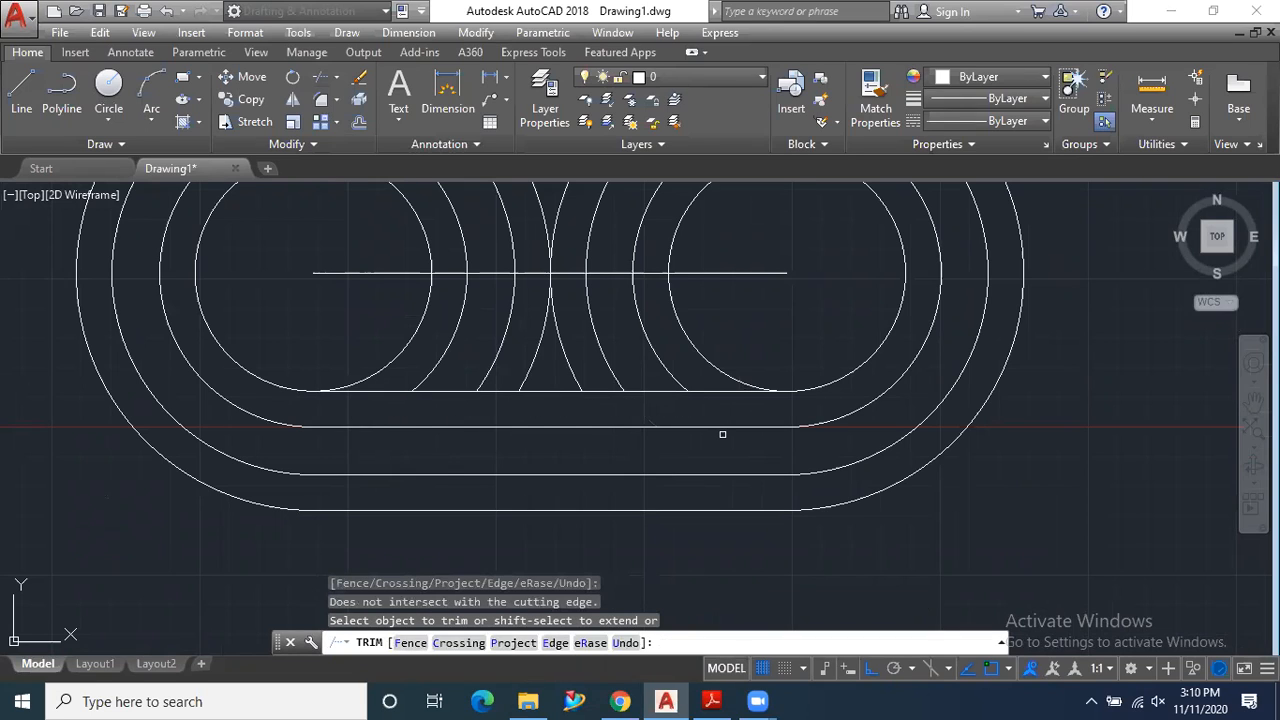
- Trim all arc portions between the centre line and the innermost lower line, and end the Trim command
scroll(720, 434, down, 2)
click(729, 361)
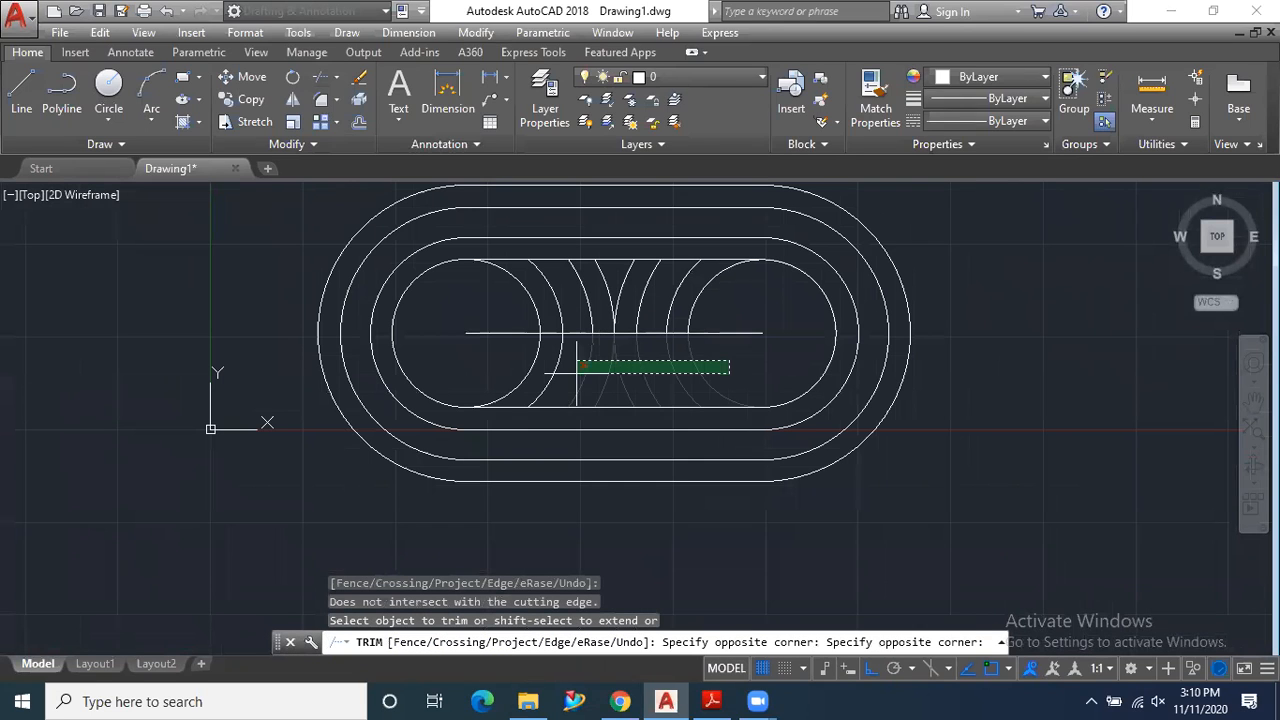
click(513, 358)
key(Escape)
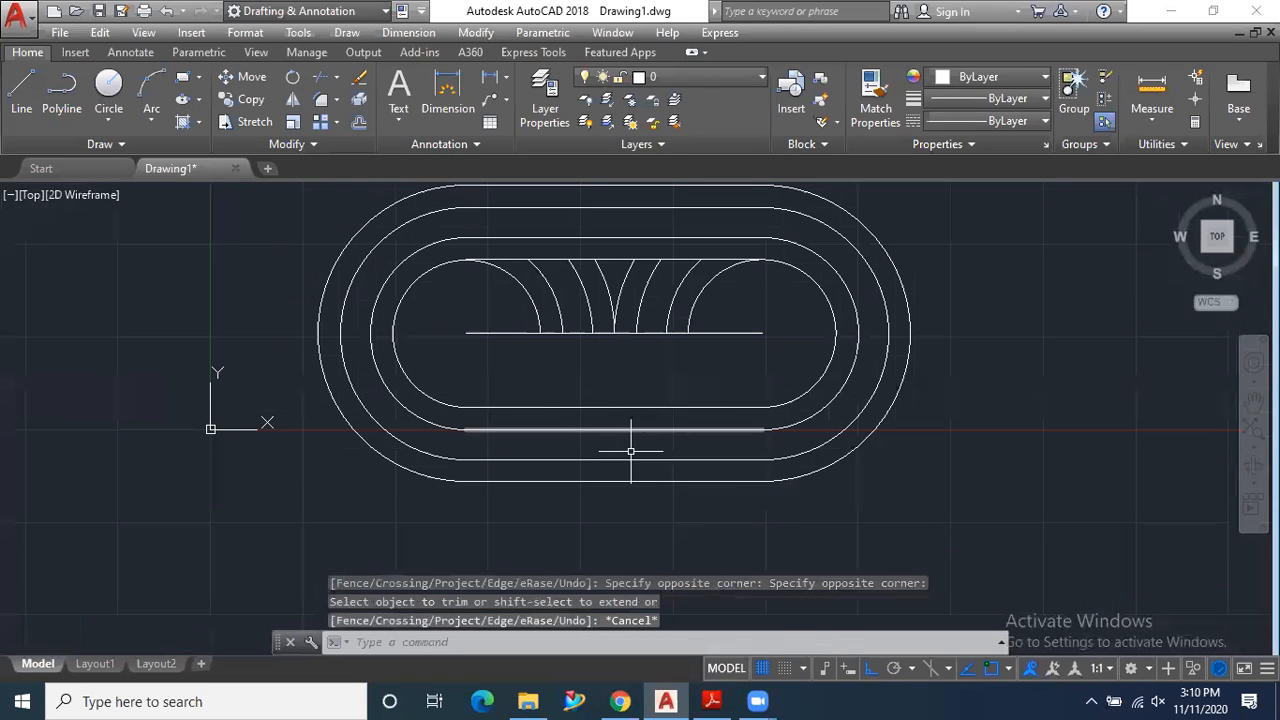
- Check the slotted link drawing in the PDF exercise and return to AutoCAD
click(709, 700)
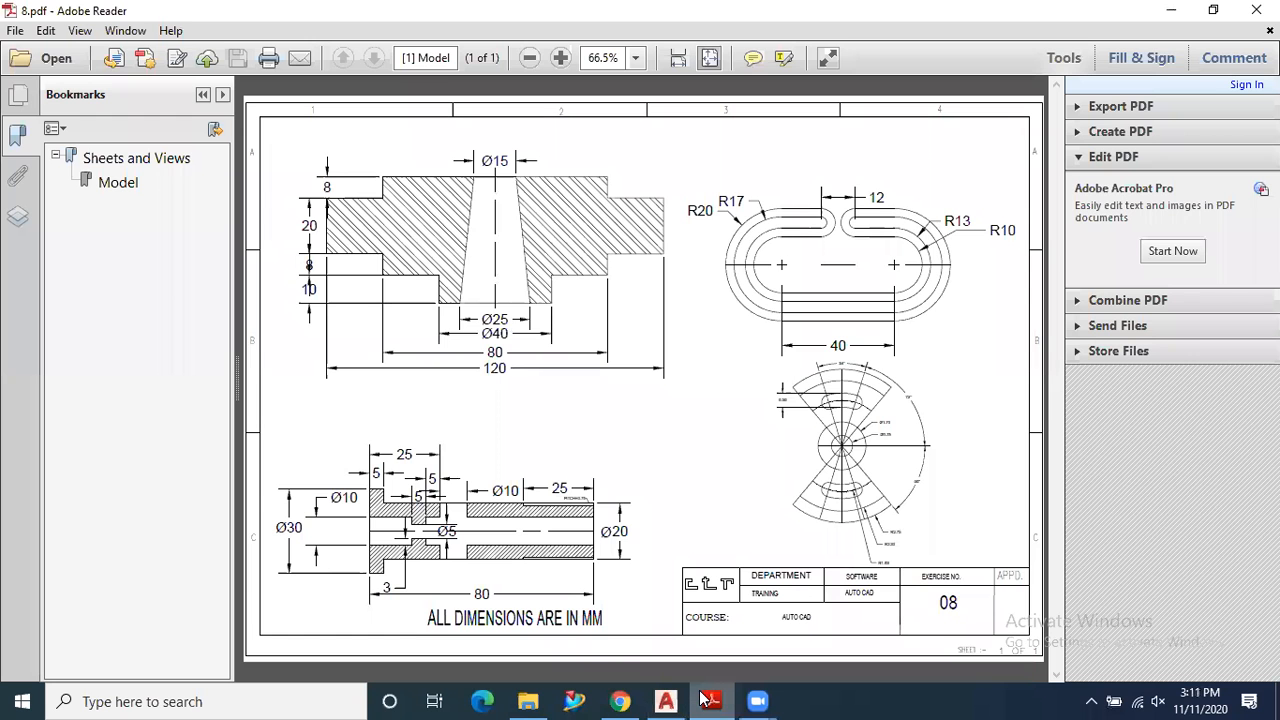
click(709, 700)
scroll(612, 287, up, 3)
scroll(634, 366, down, 3)
click(738, 338)
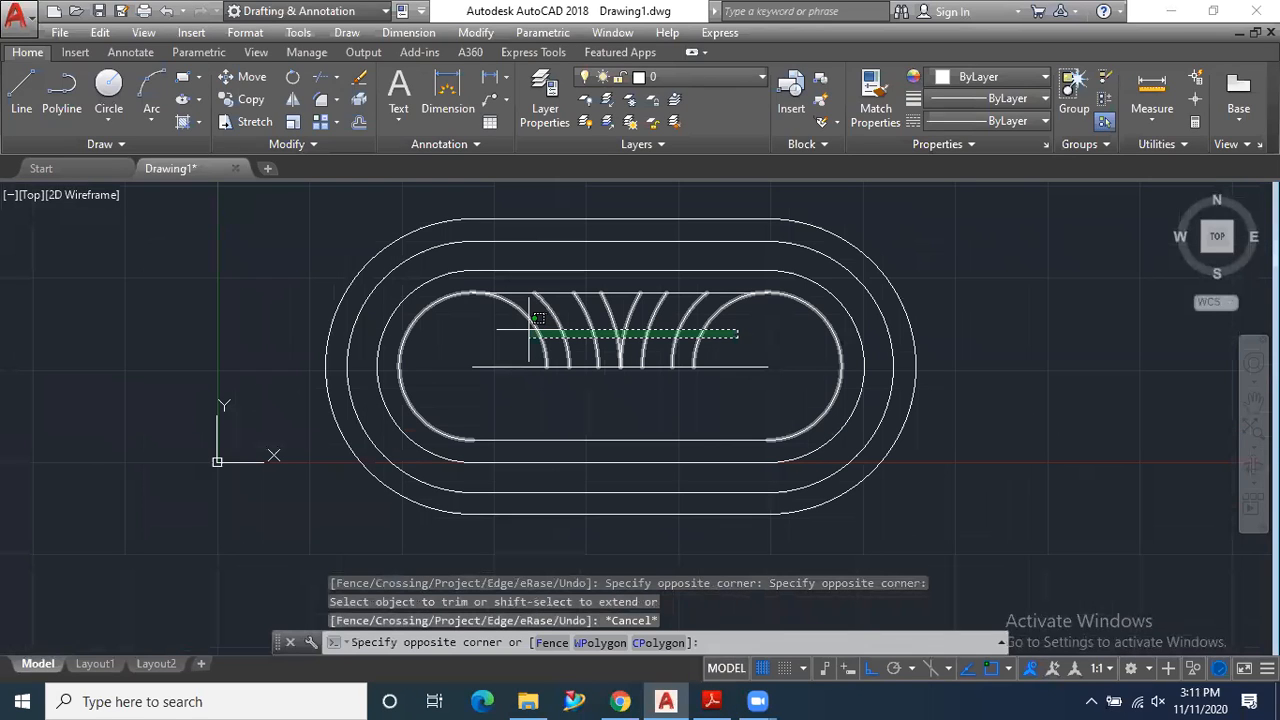
key(Escape)
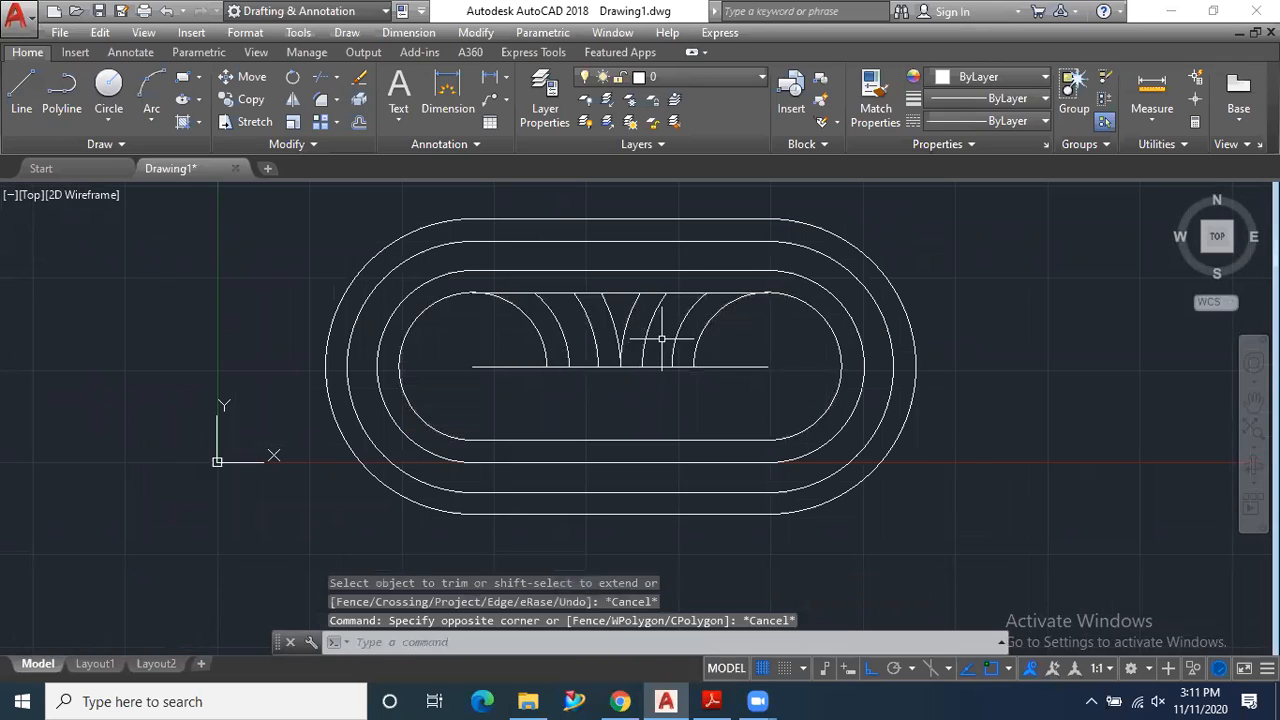
- Trim the two radius 10 arc portions between the innermost upper line and the centre line
scroll(661, 340, up, 2)
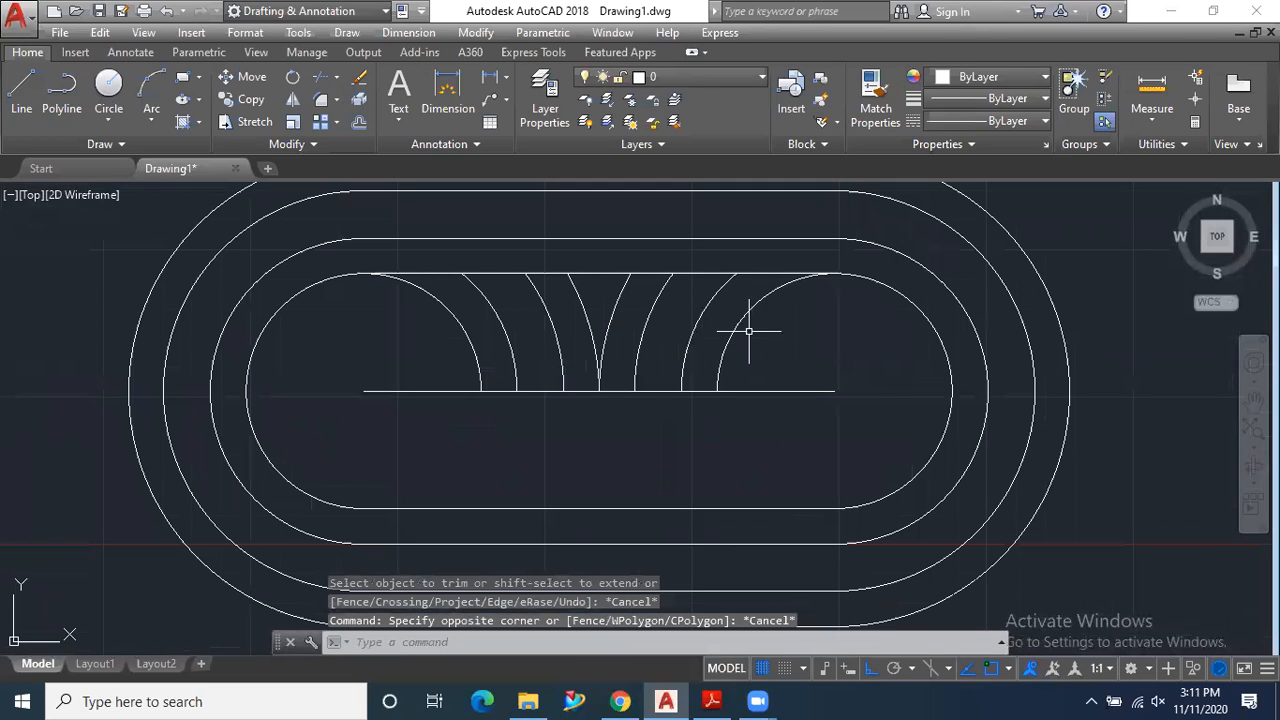
click(326, 80)
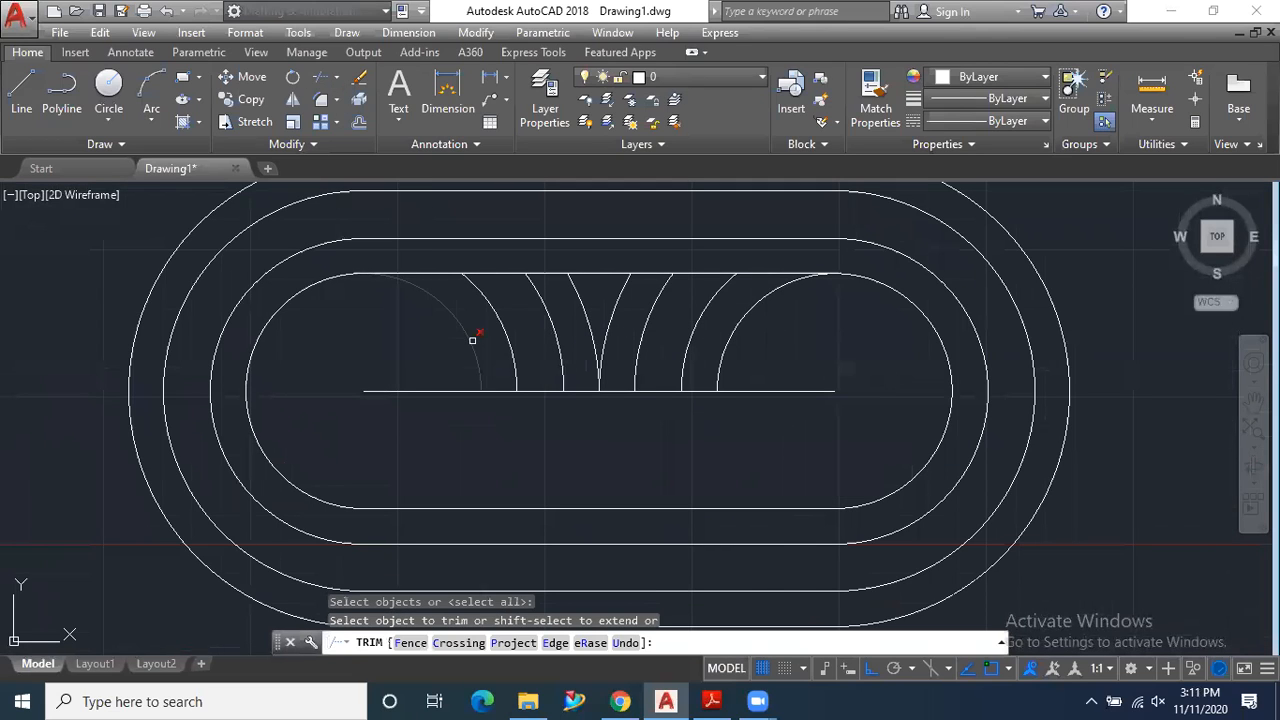
click(472, 340)
click(722, 347)
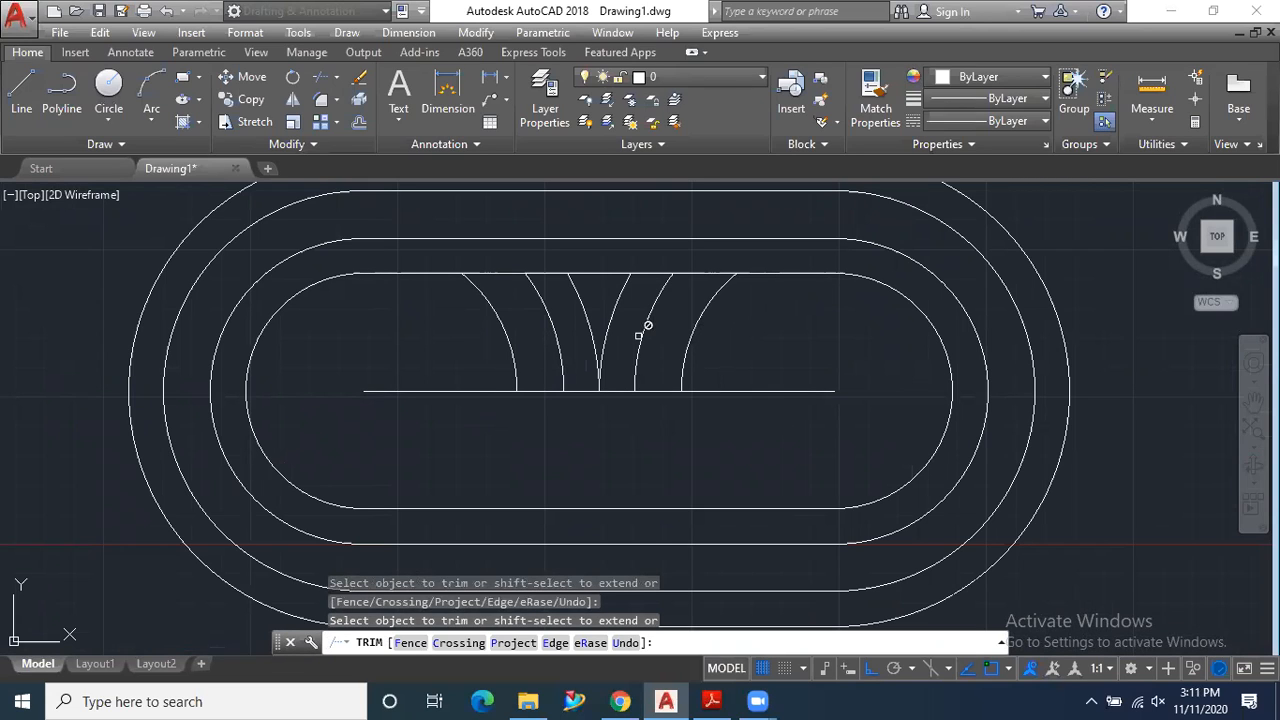
- Try to trim the remaining arc pieces above the centre line, and leave the Trim command
click(581, 345)
click(565, 348)
click(535, 351)
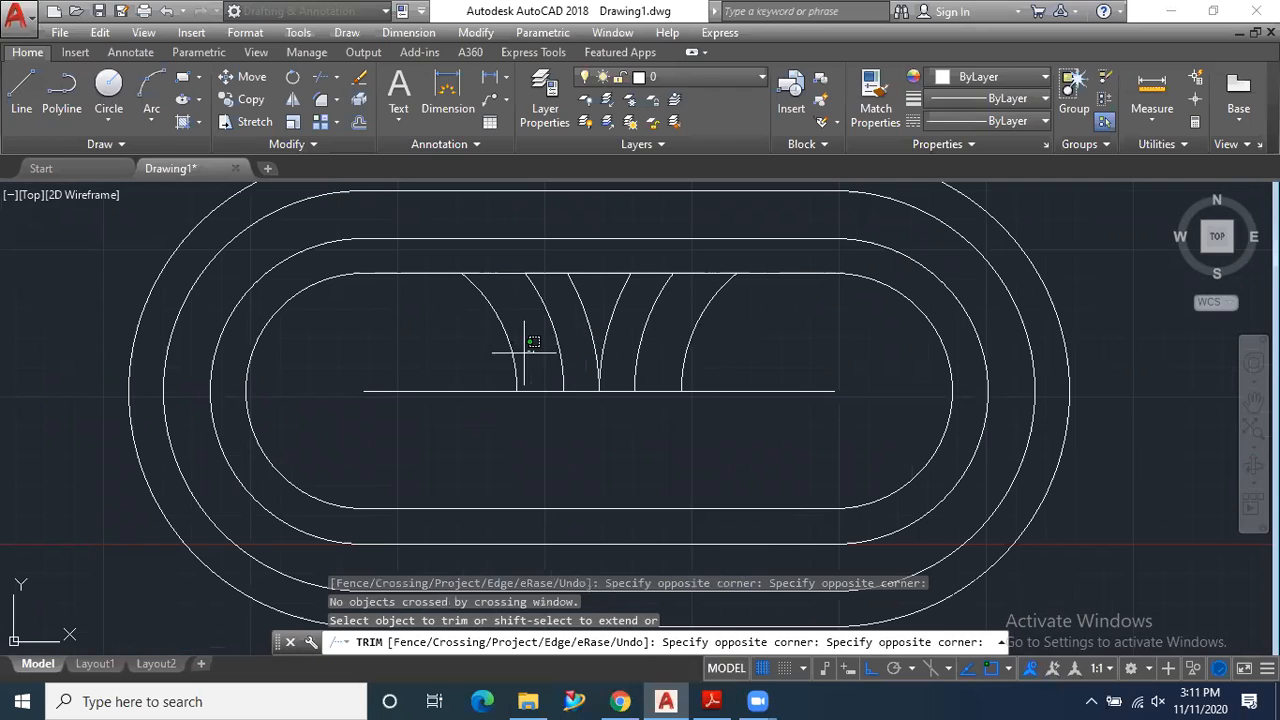
key(Escape)
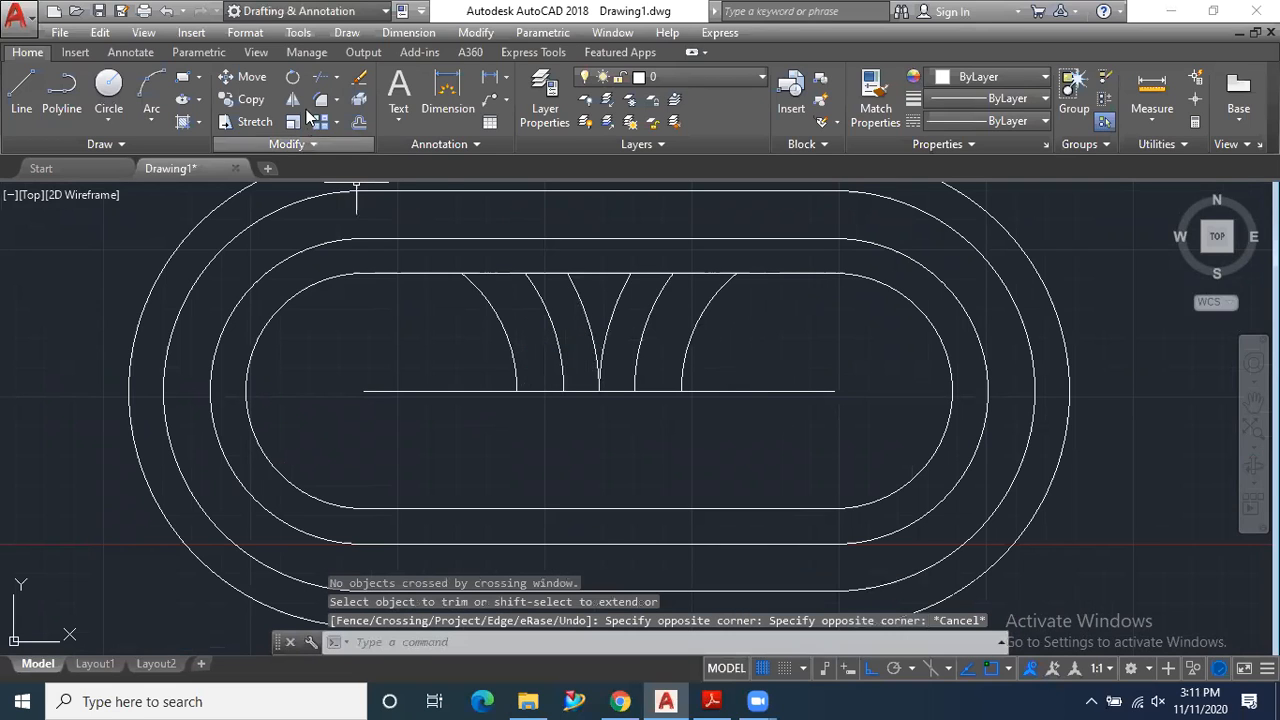
- Delete the six leftover arc pieces between the innermost upper line and the centre line
click(771, 341)
click(508, 324)
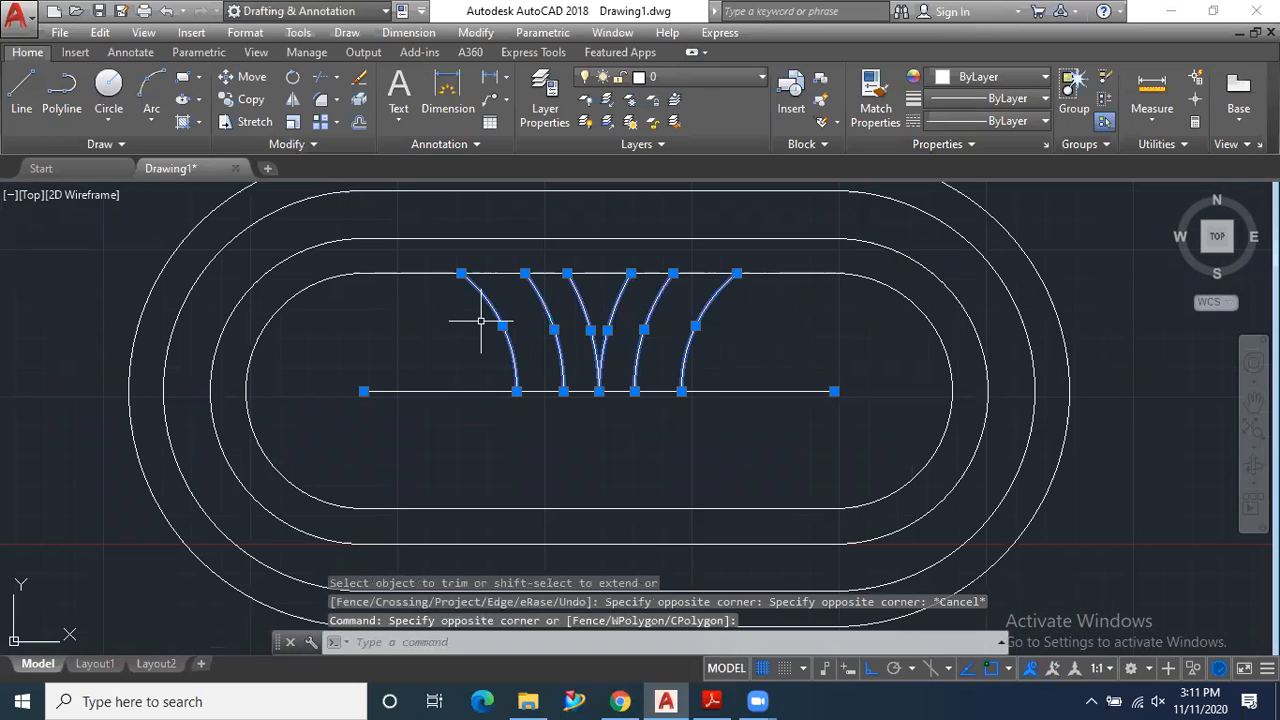
key(Delete)
scroll(525, 412, down, 4)
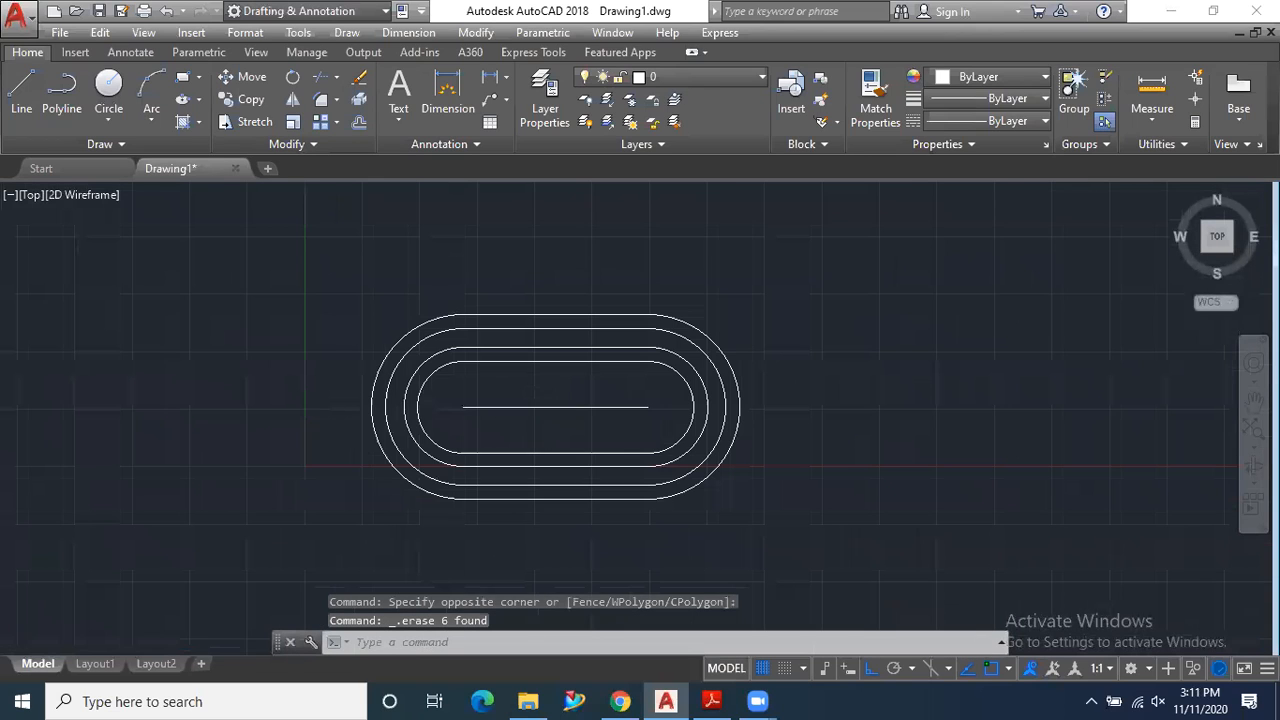
scroll(511, 338, up, 2)
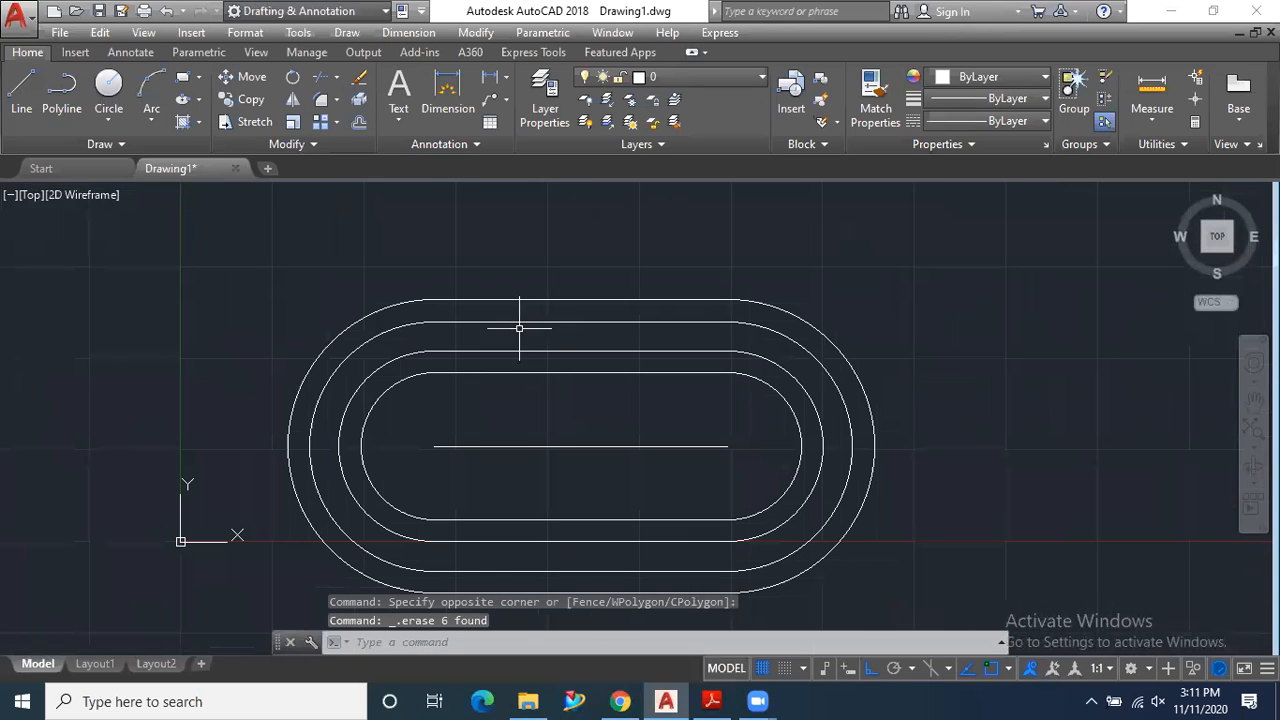
- Check the upper opening of the slotted link in the PDF exercise and return to AutoCAD
click(710, 700)
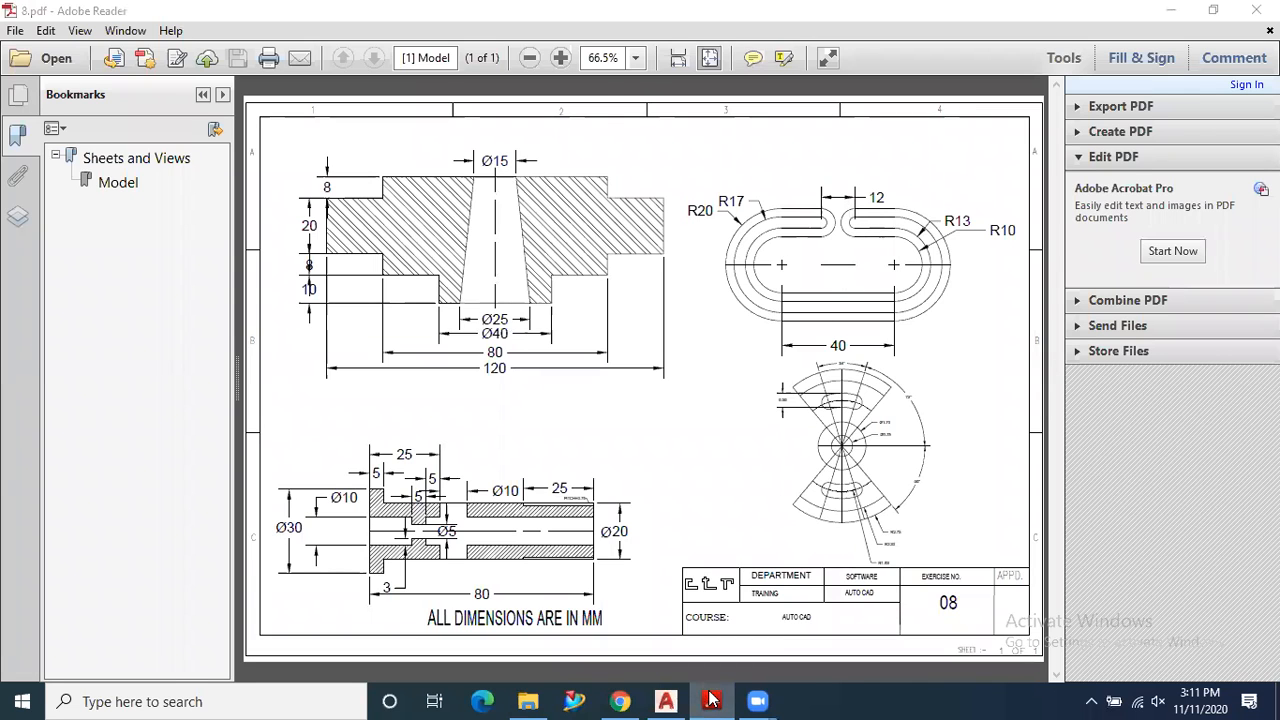
click(665, 701)
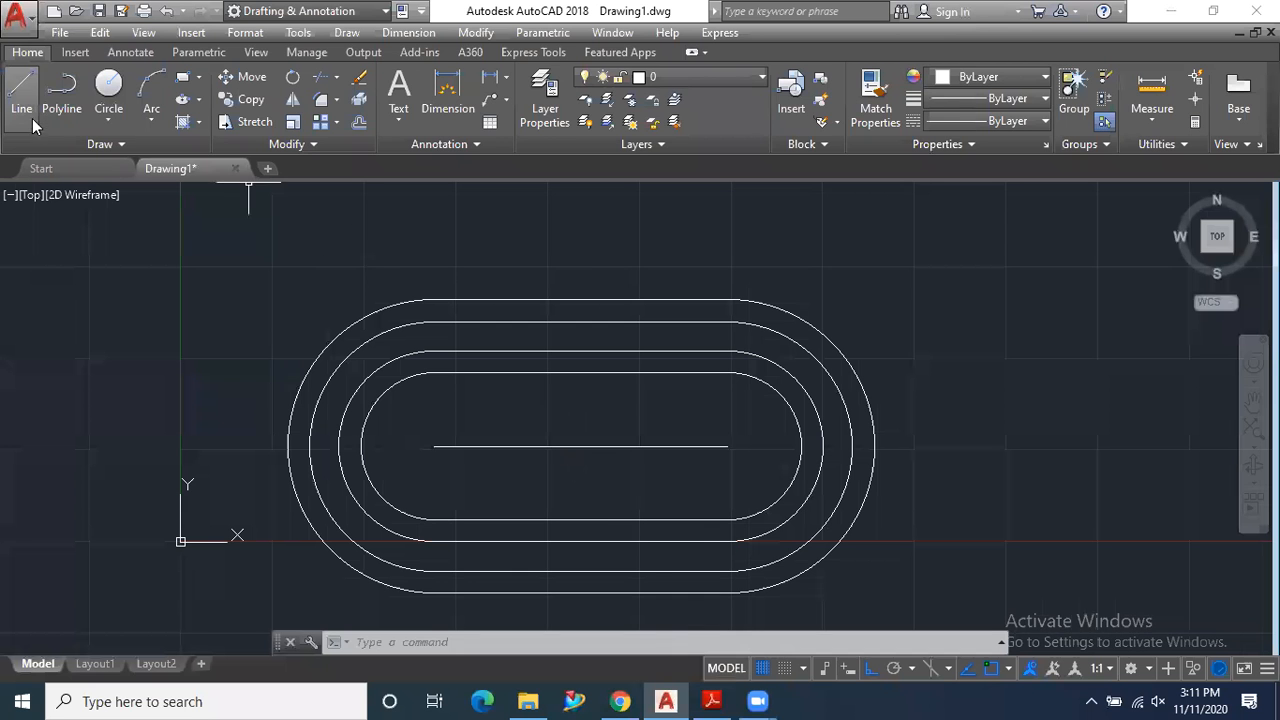
- Draw a vertical line from the centre line's midpoint up past the outermost upper line
click(21, 88)
click(581, 446)
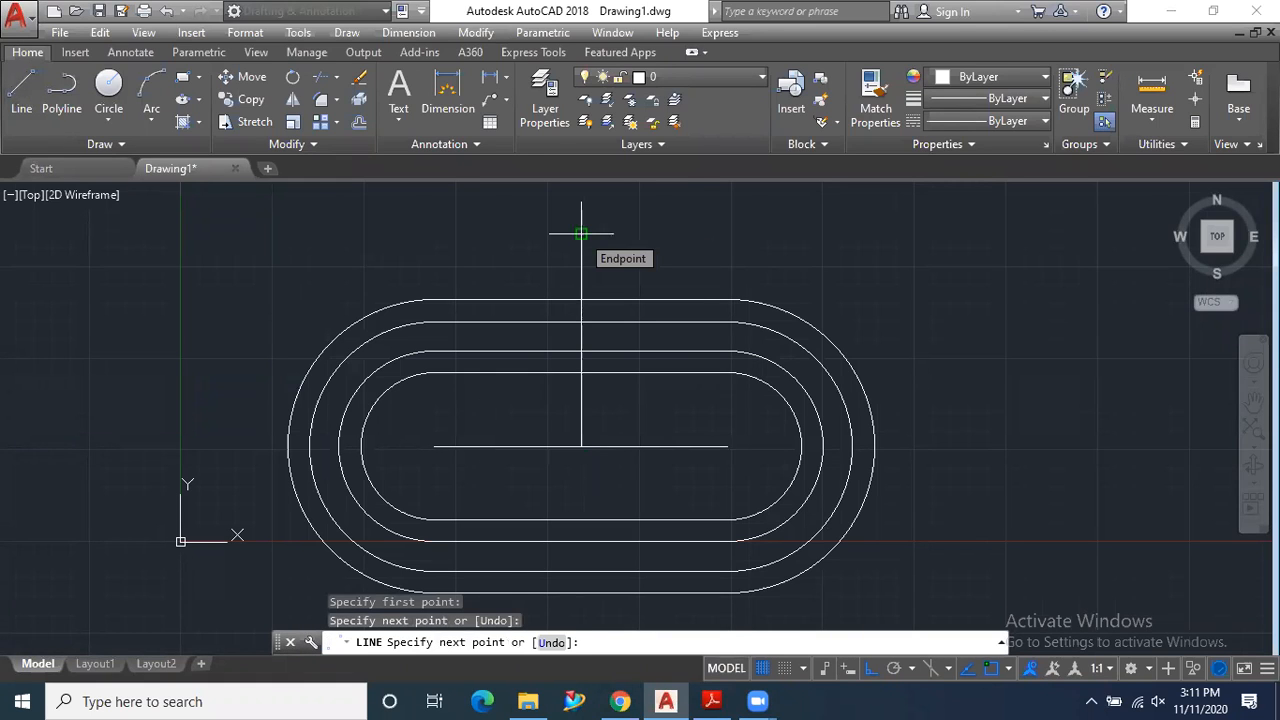
key(Escape)
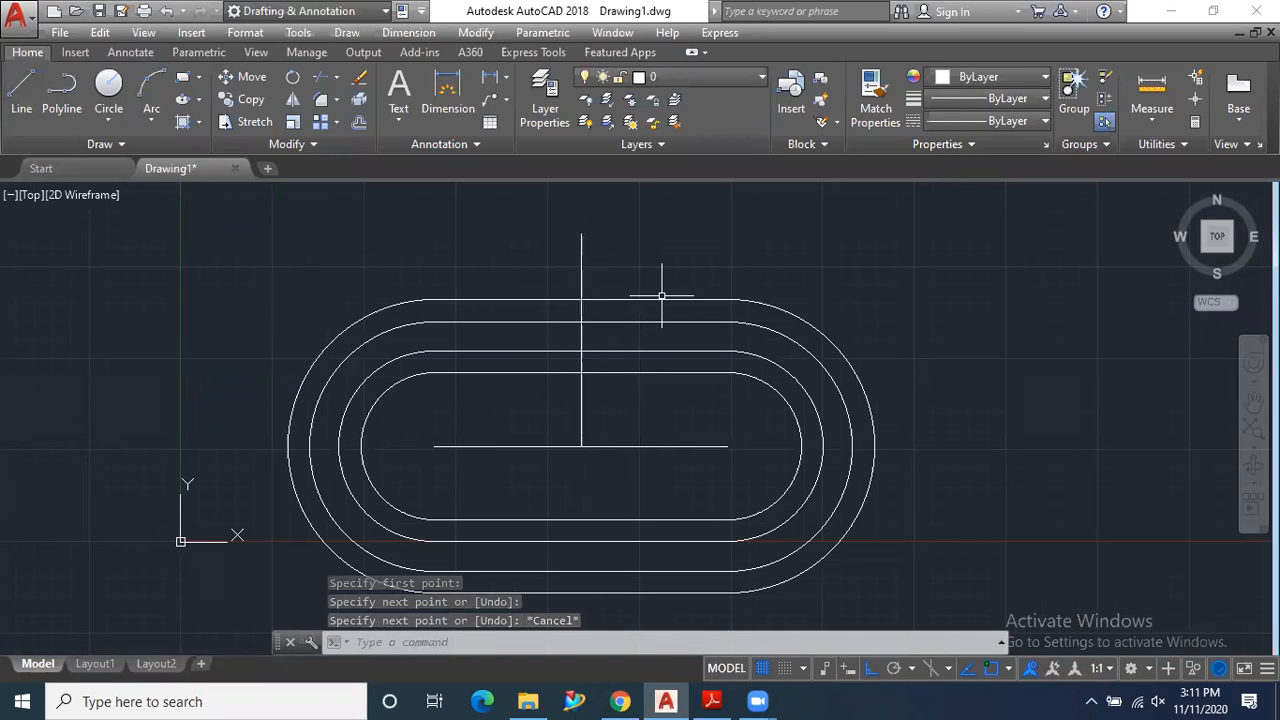
- Offset the vertical line by 6 to both sides
click(359, 121)
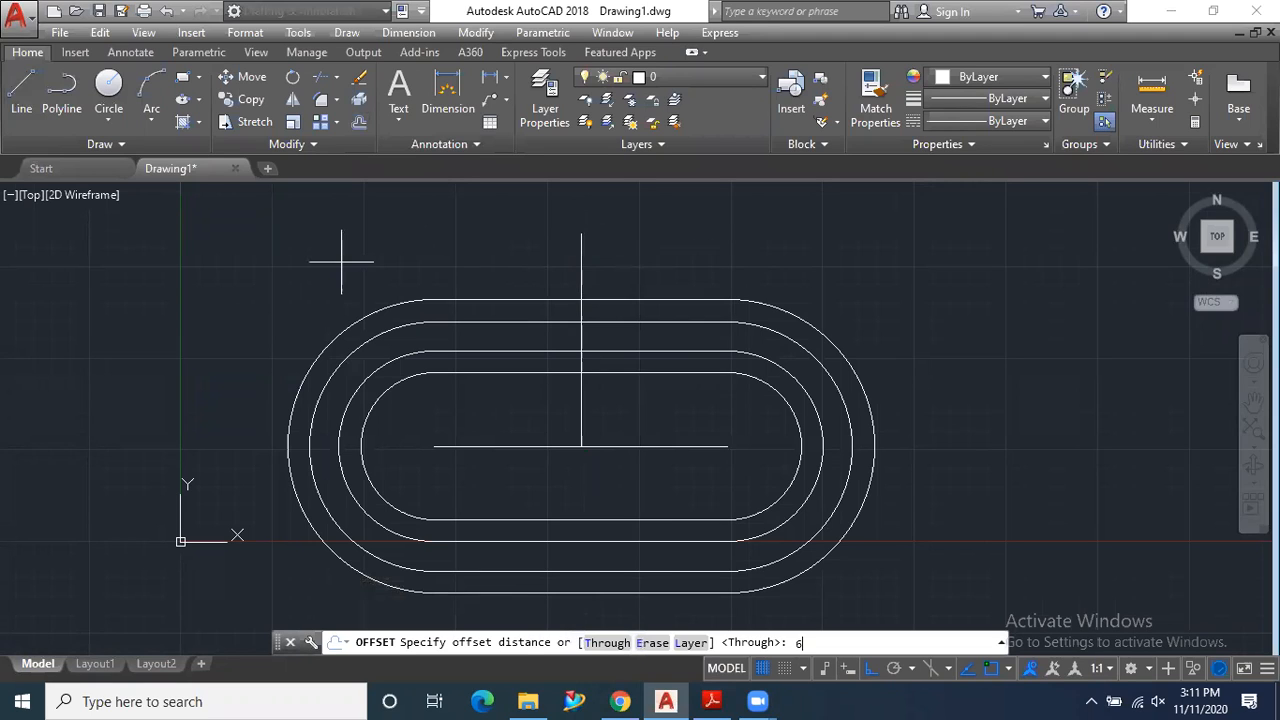
key(Return)
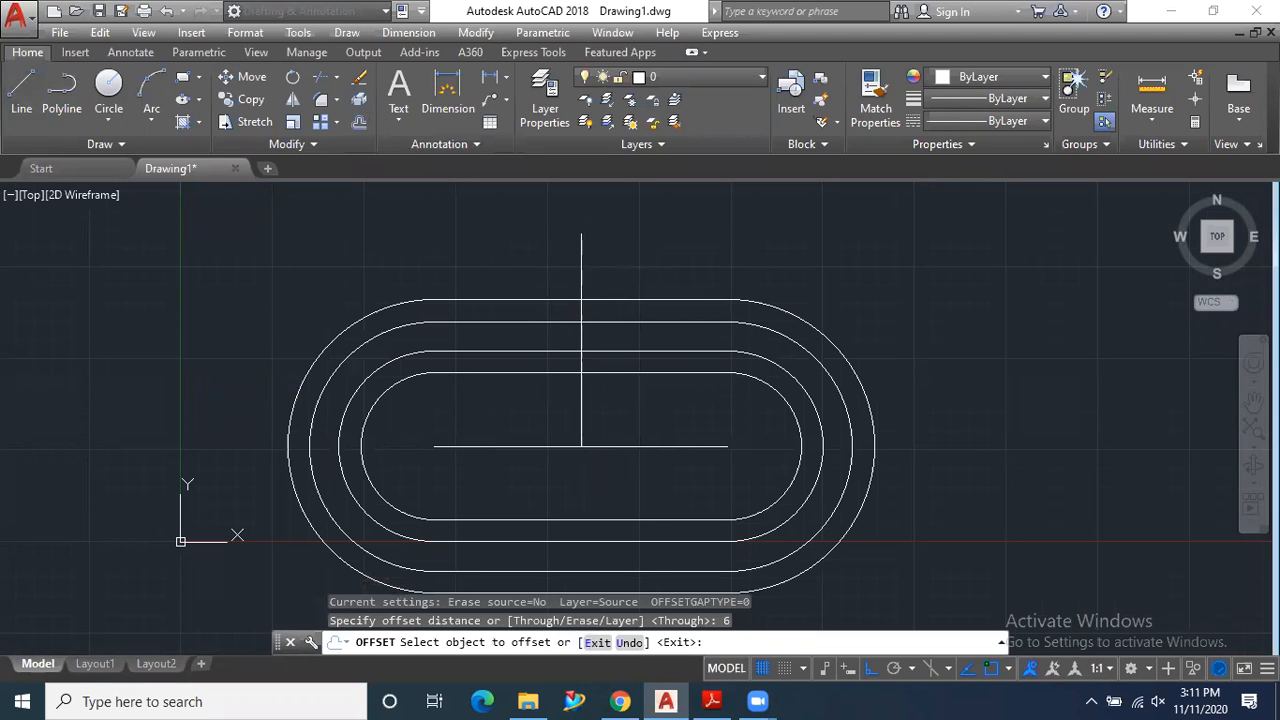
click(580, 268)
click(620, 263)
click(581, 260)
click(545, 259)
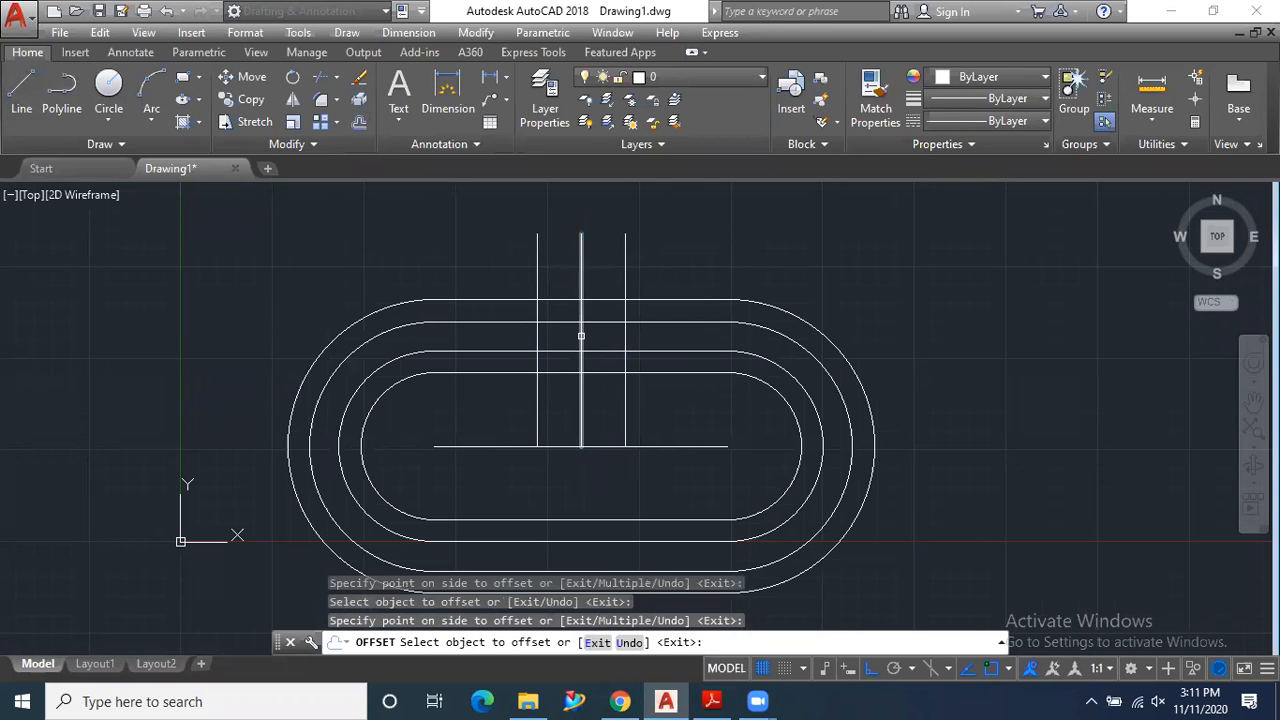
- Trim the four upper horizontal lines between the two offset vertical lines to open the link
scroll(582, 332, up, 2)
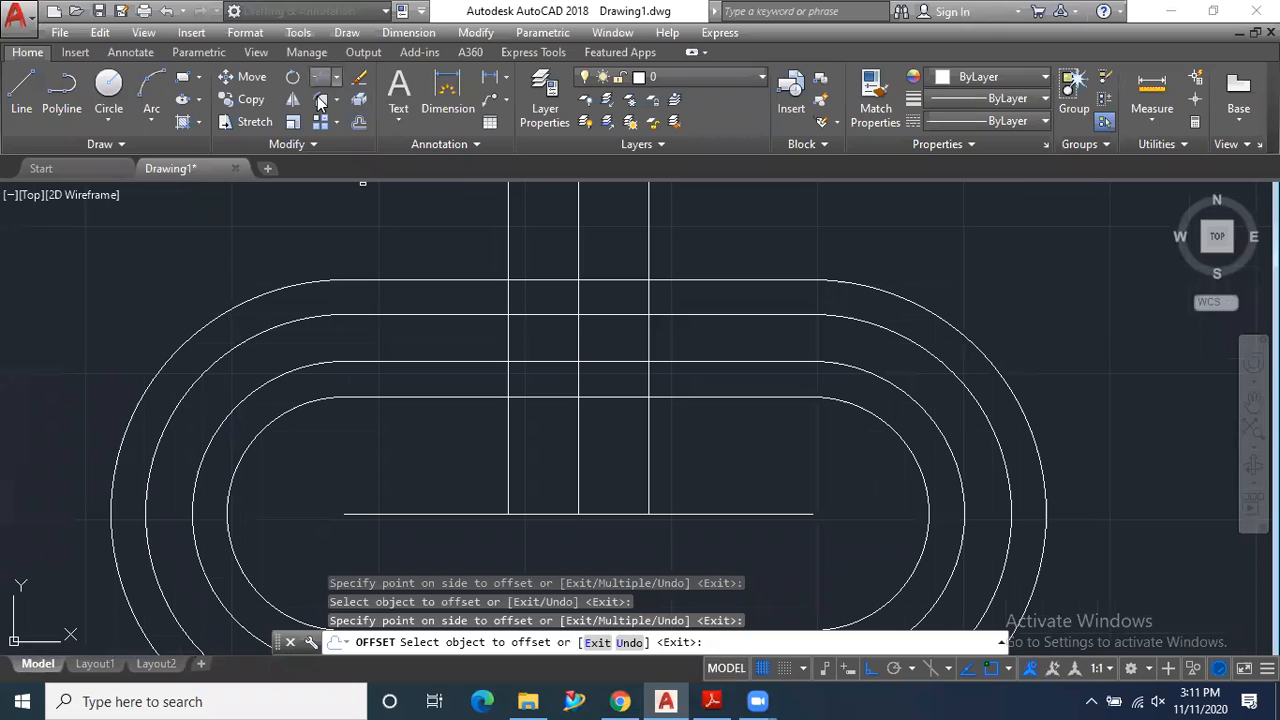
click(358, 99)
key(Return)
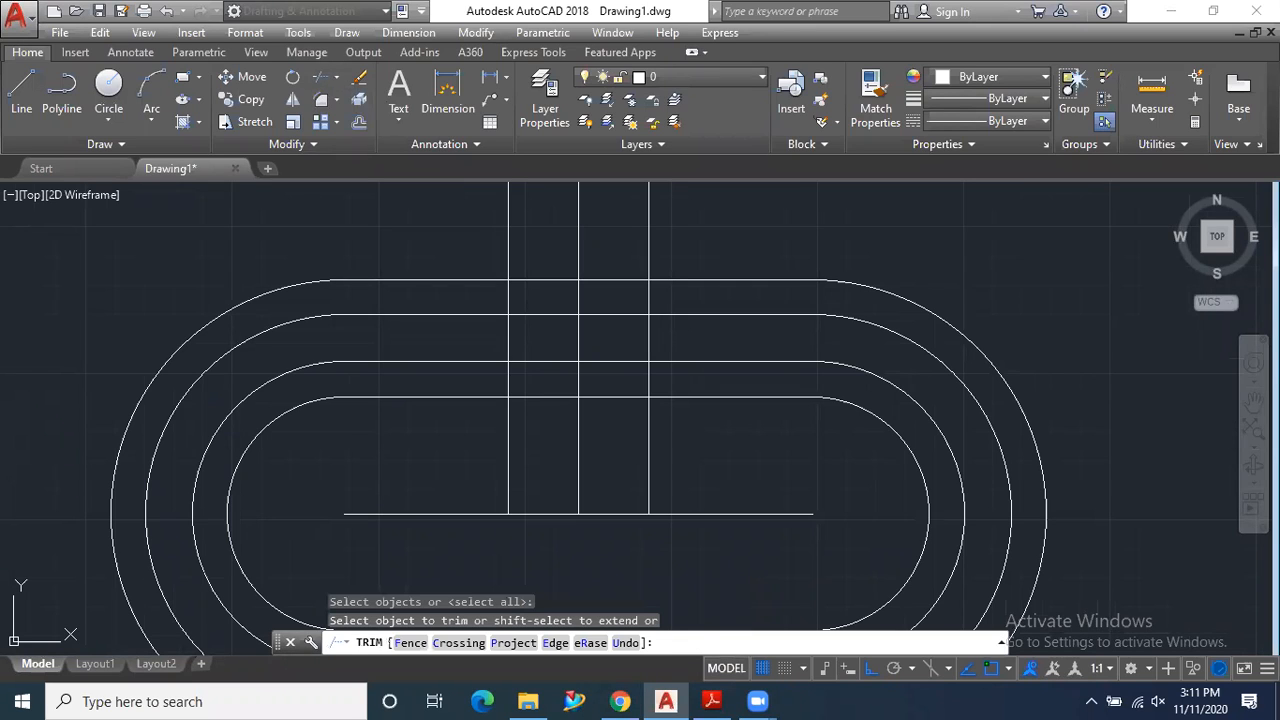
click(322, 77)
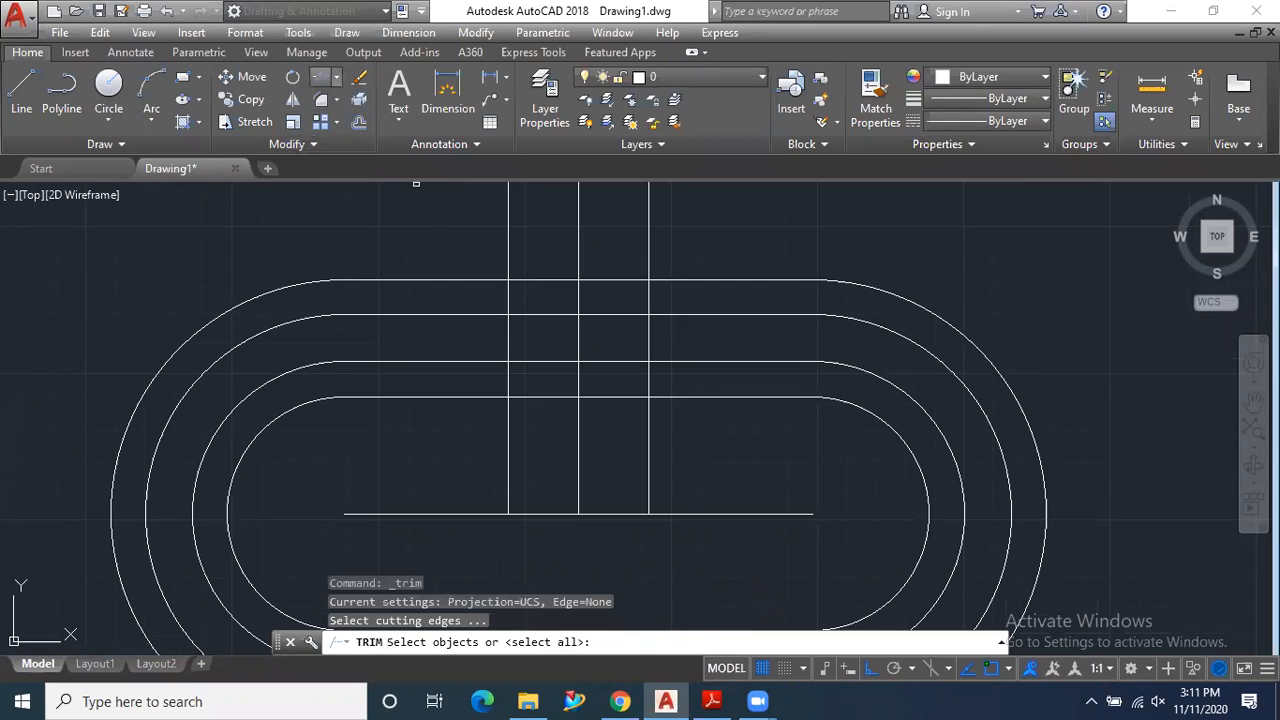
drag(554, 253, 530, 450)
drag(619, 260, 600, 441)
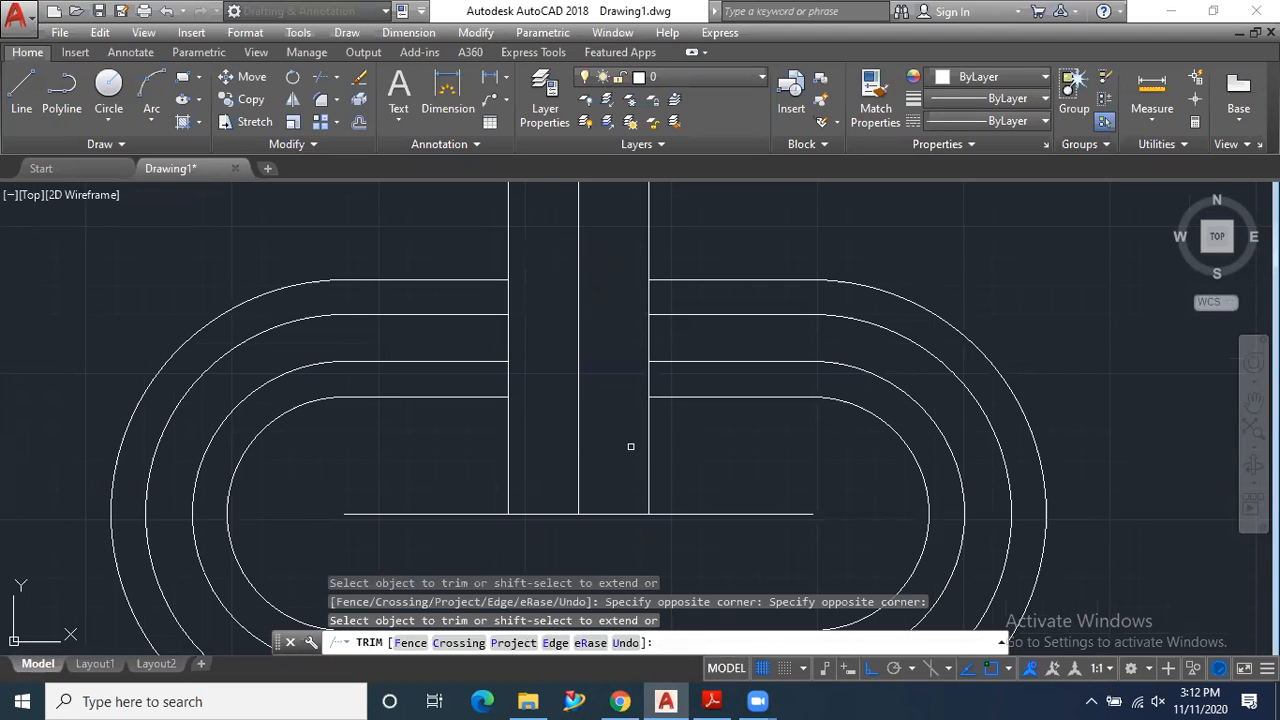
key(Escape)
scroll(630, 446, down, 2)
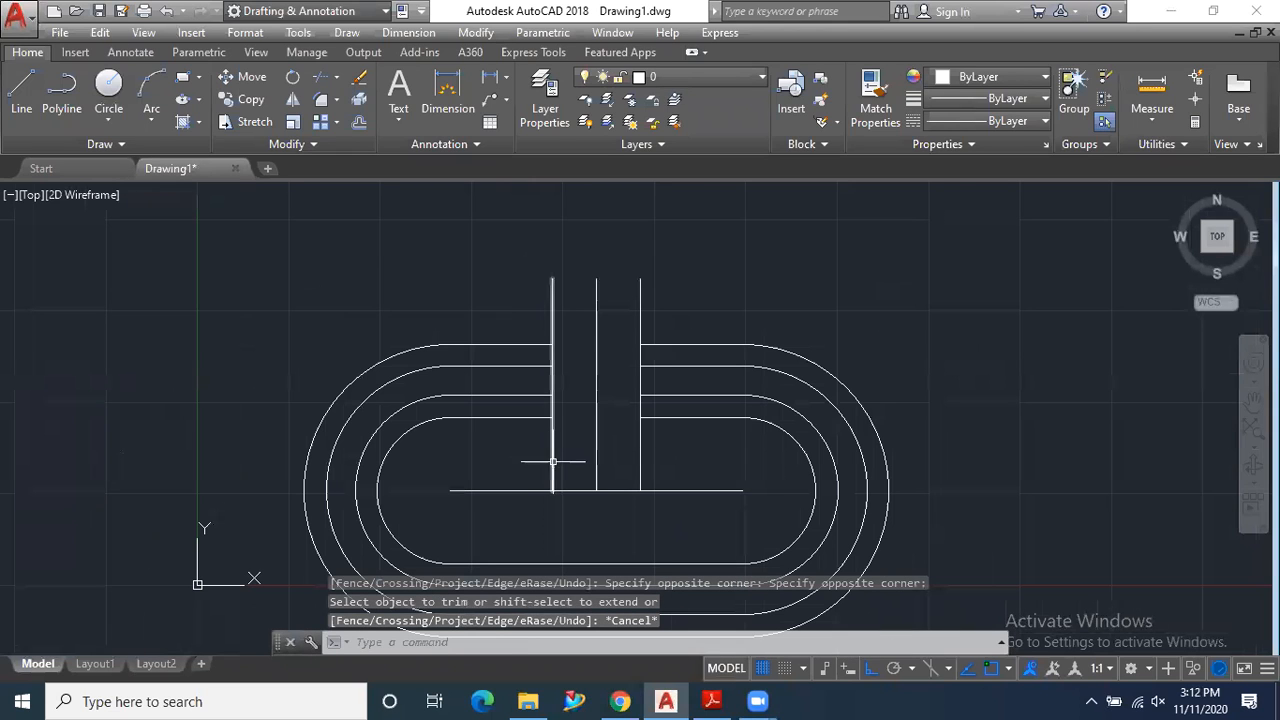
- Delete the three vertical construction lines and the horizontal centre line
click(665, 452)
click(531, 454)
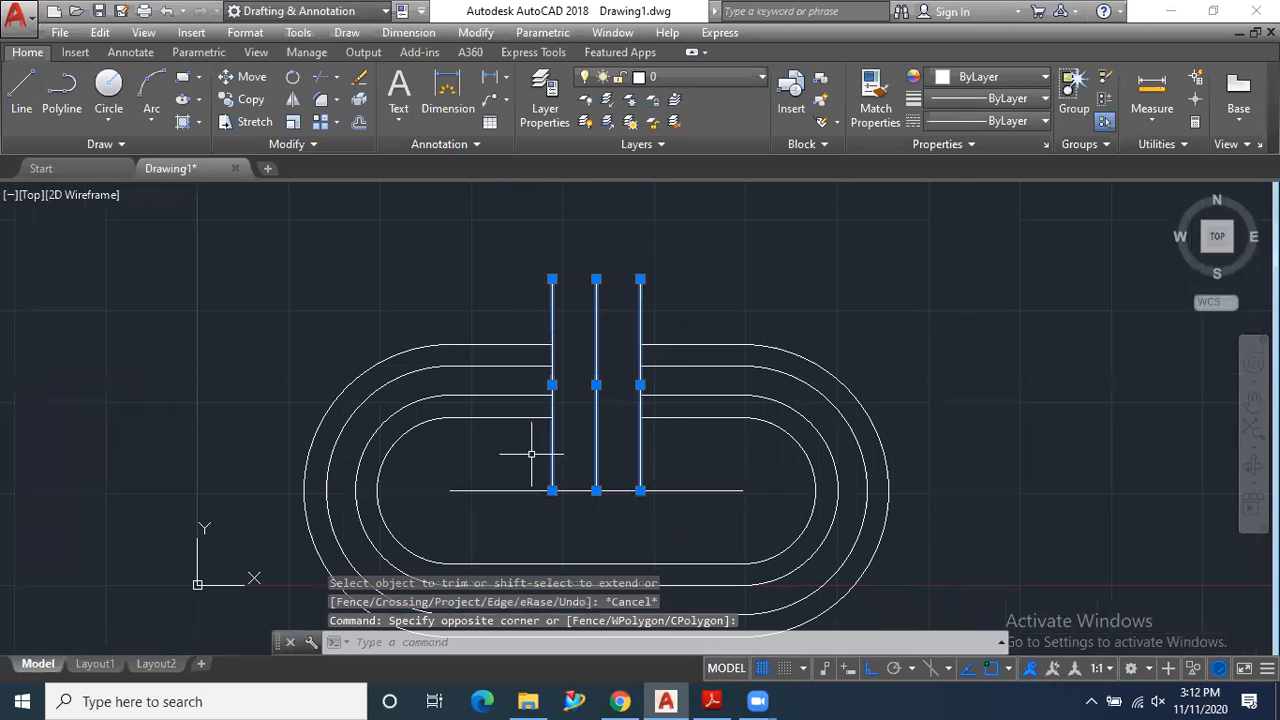
key(Delete)
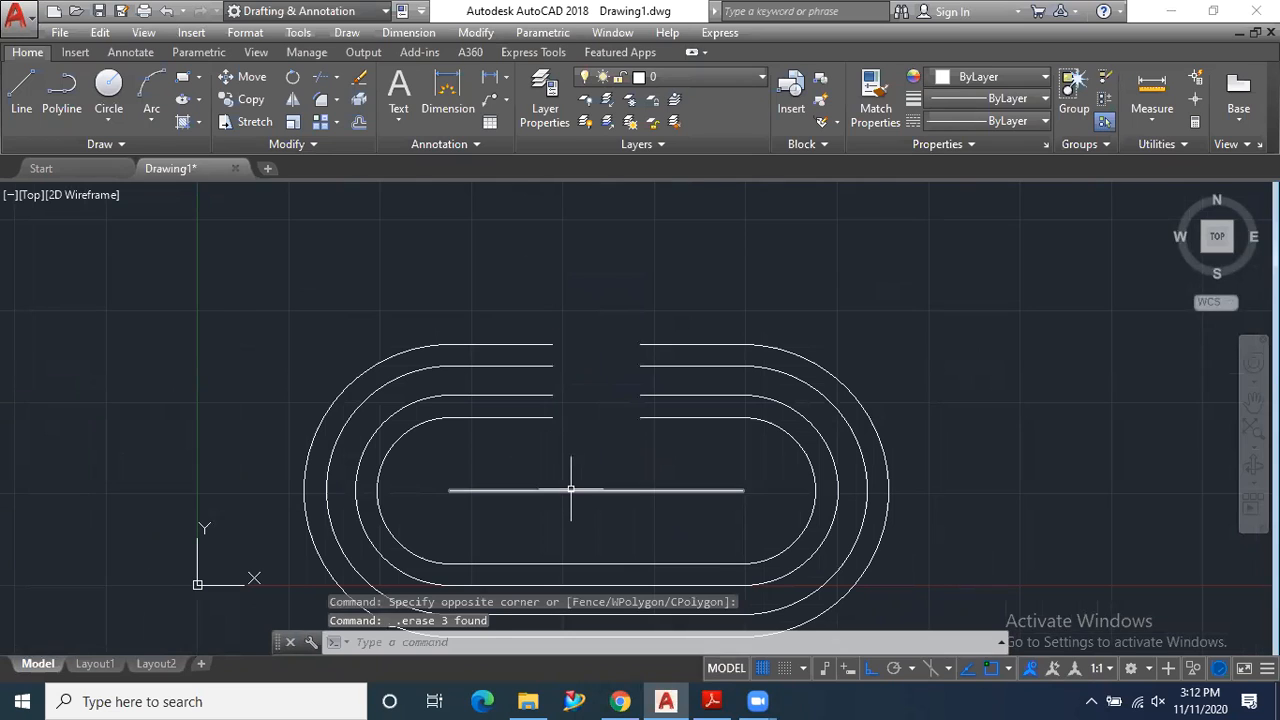
click(571, 489)
key(Delete)
- Check the rounded ends of the link's opening in the PDF exercise and return to AutoCAD
scroll(566, 460, up, 2)
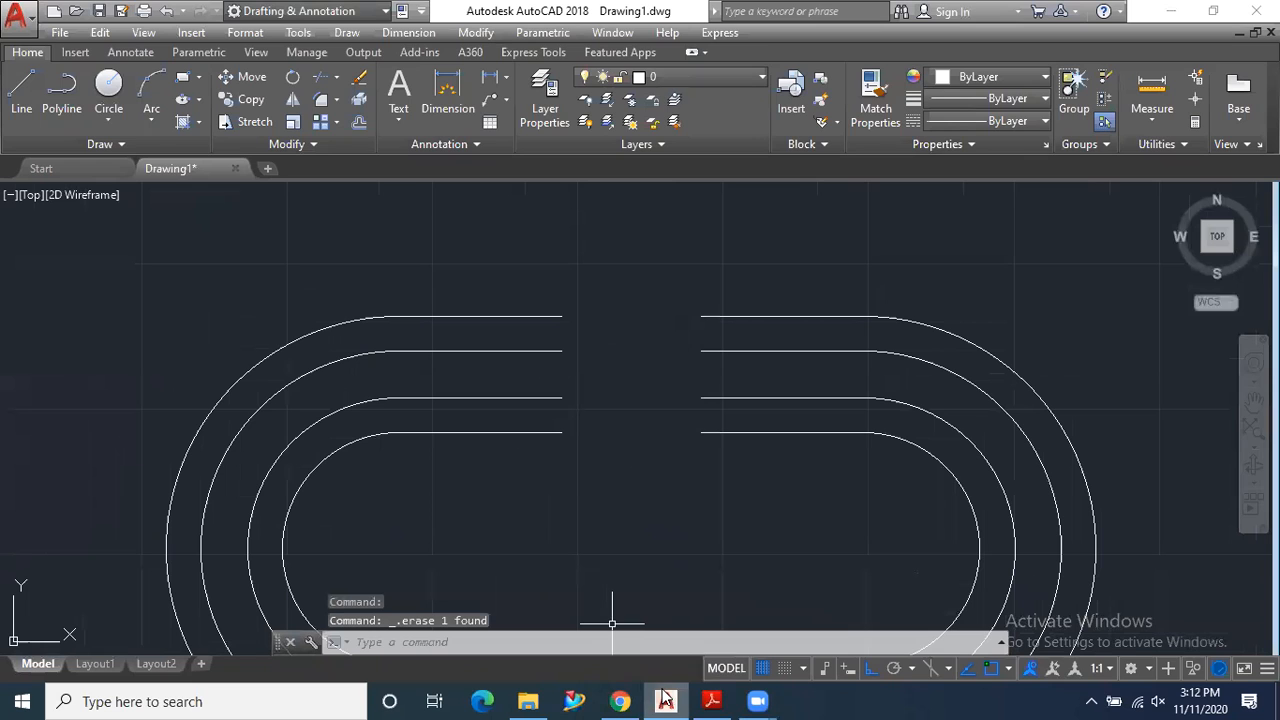
click(709, 701)
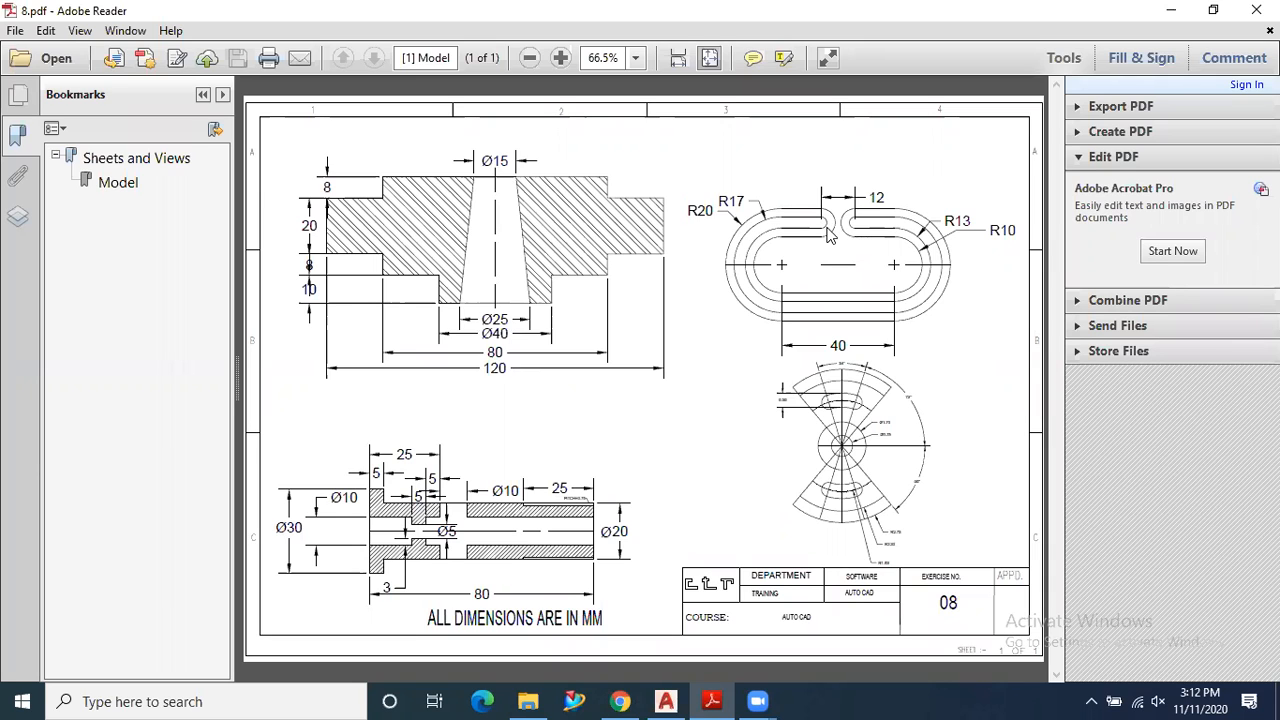
click(713, 697)
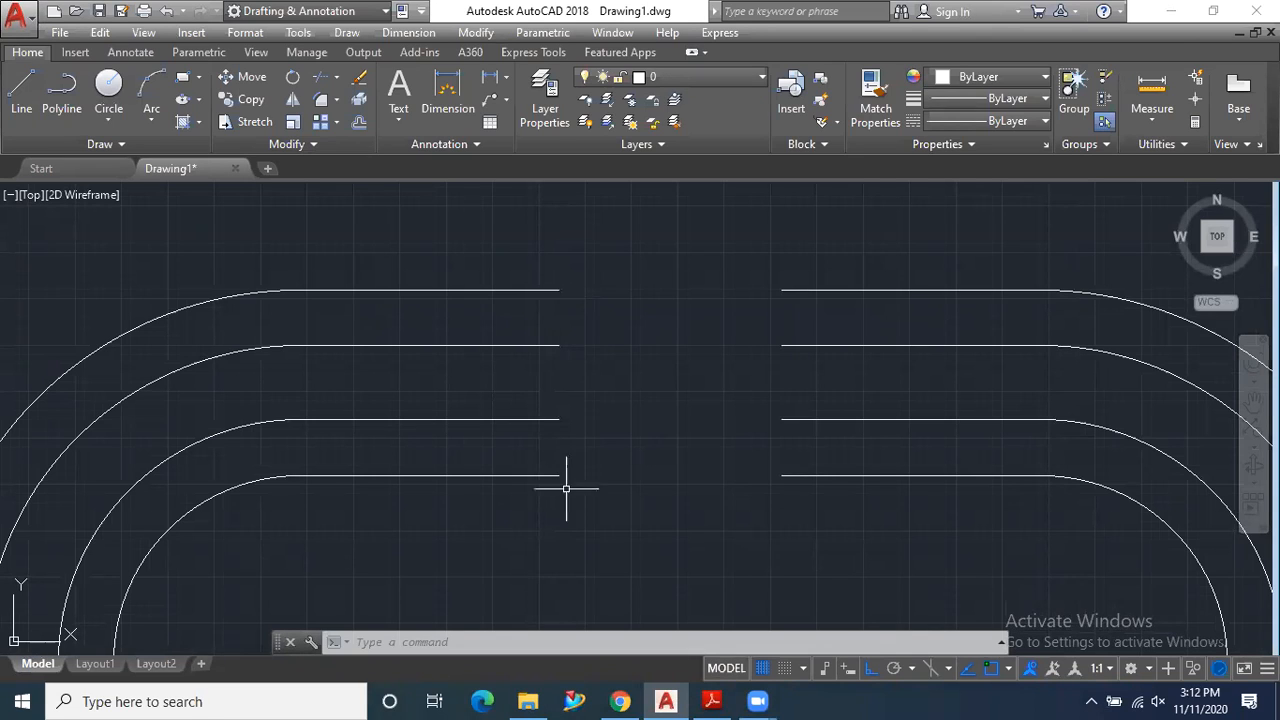
- Draw a 2-point circle between the open ends of the two middle lines left of the gap
click(112, 118)
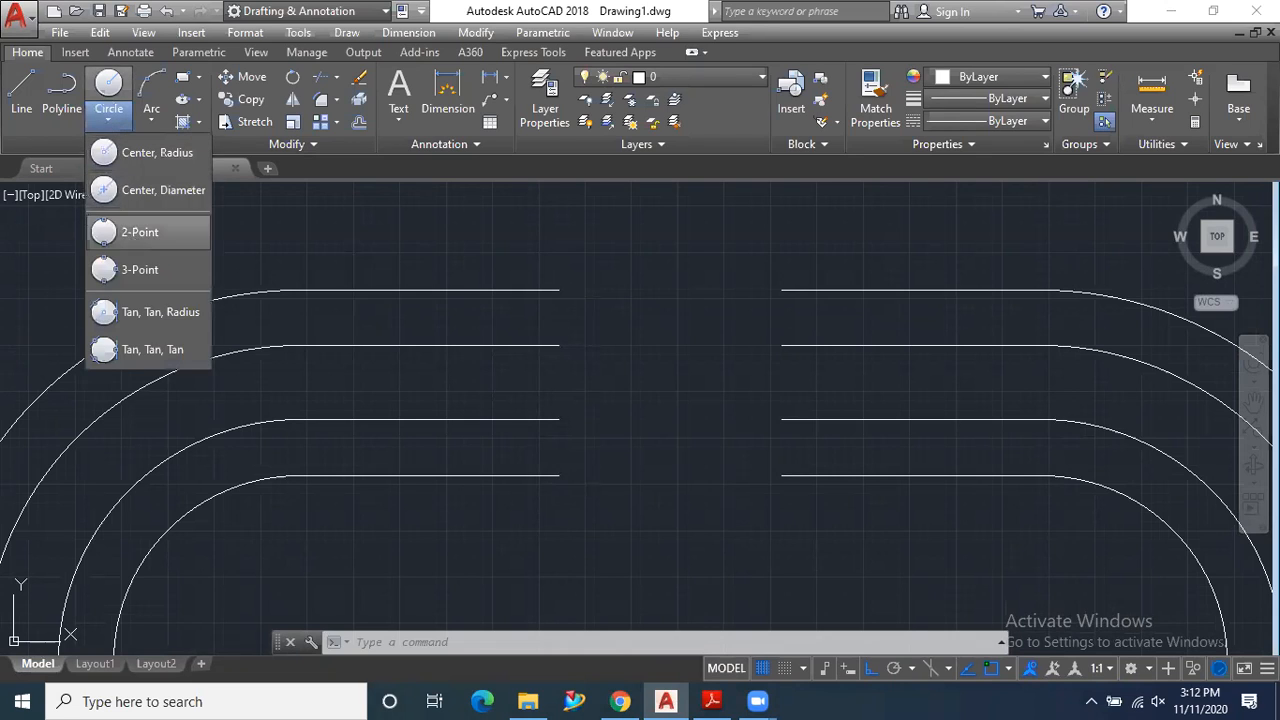
click(135, 232)
click(558, 345)
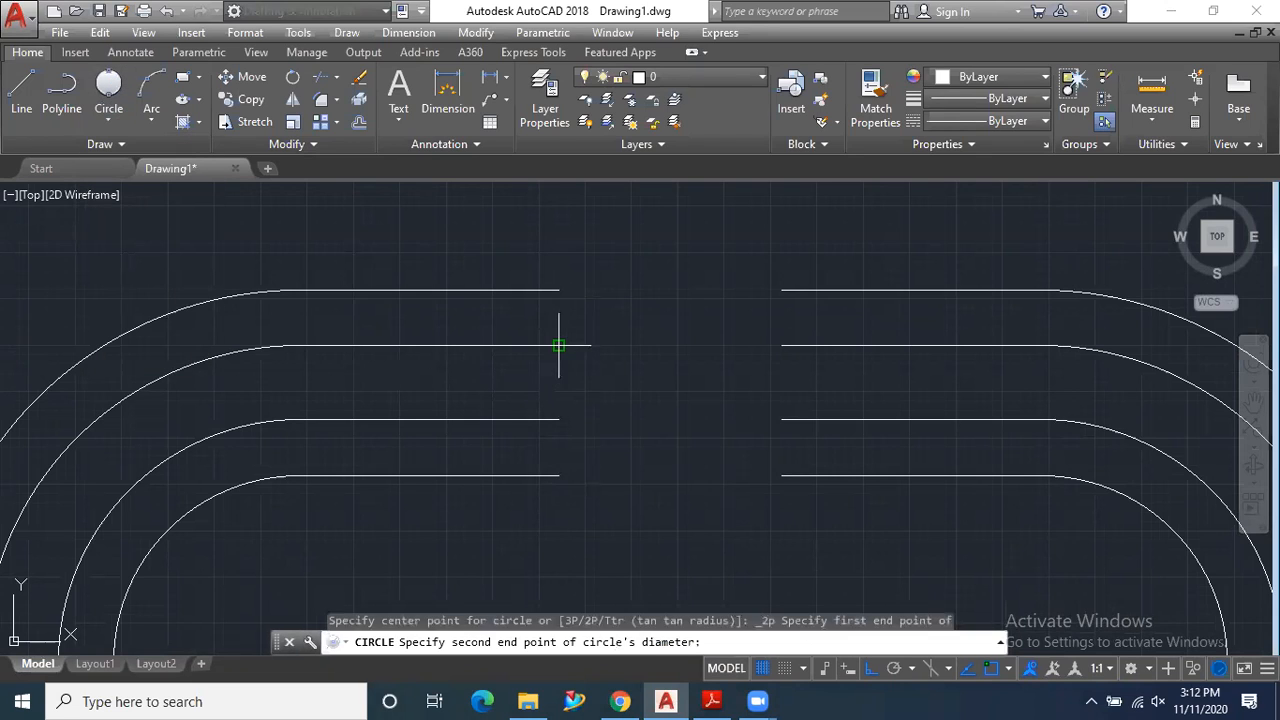
click(558, 419)
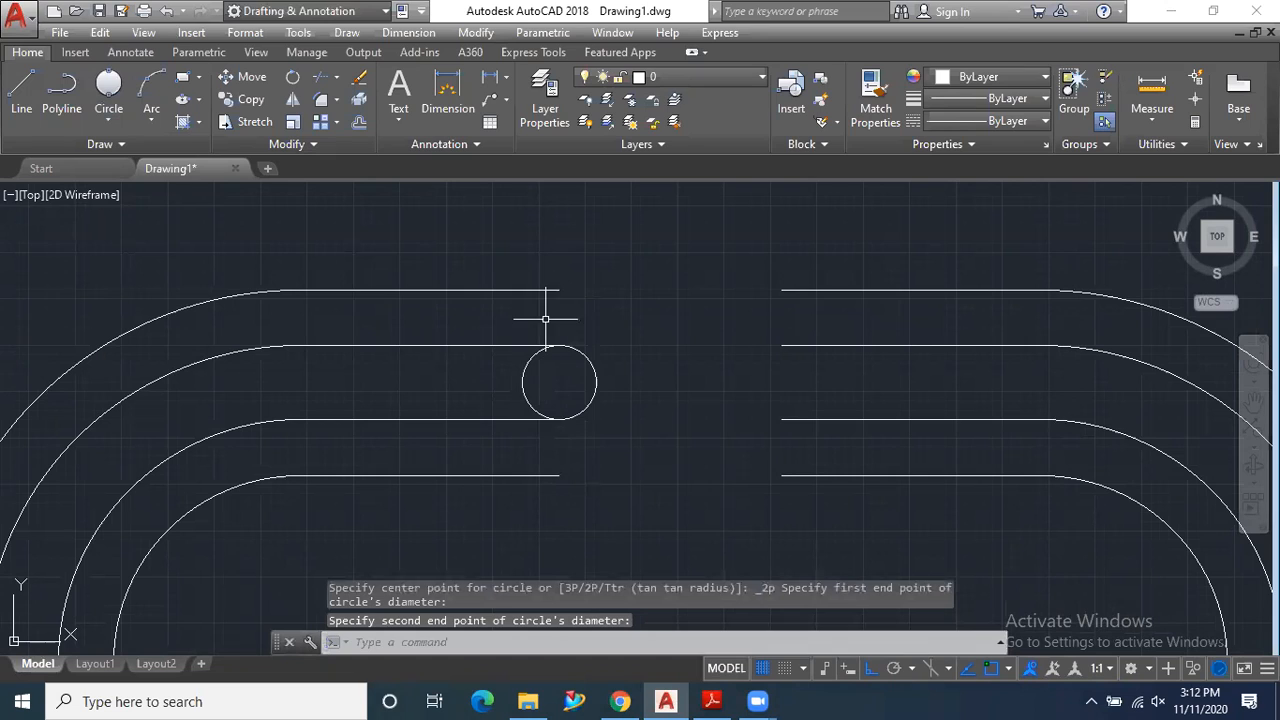
key(Return)
click(558, 290)
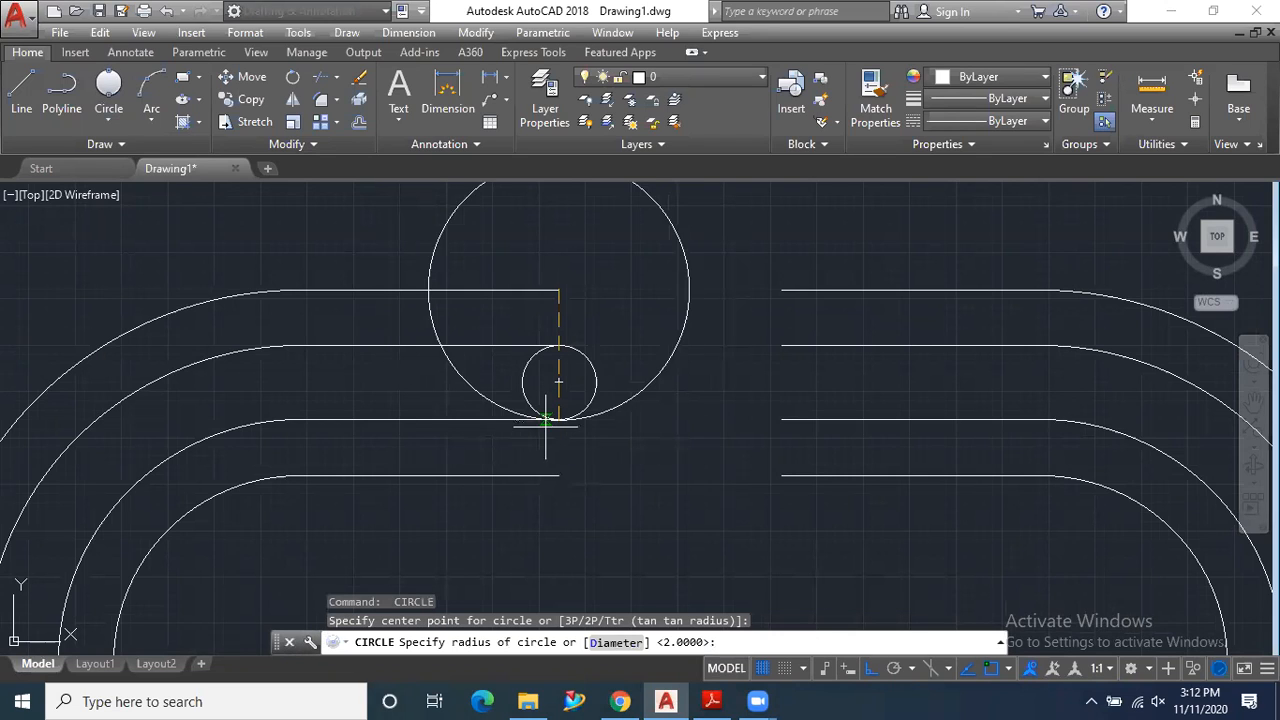
key(Escape)
- Draw a 2-point circle between the open ends of the outermost and innermost lines left of the gap
click(112, 90)
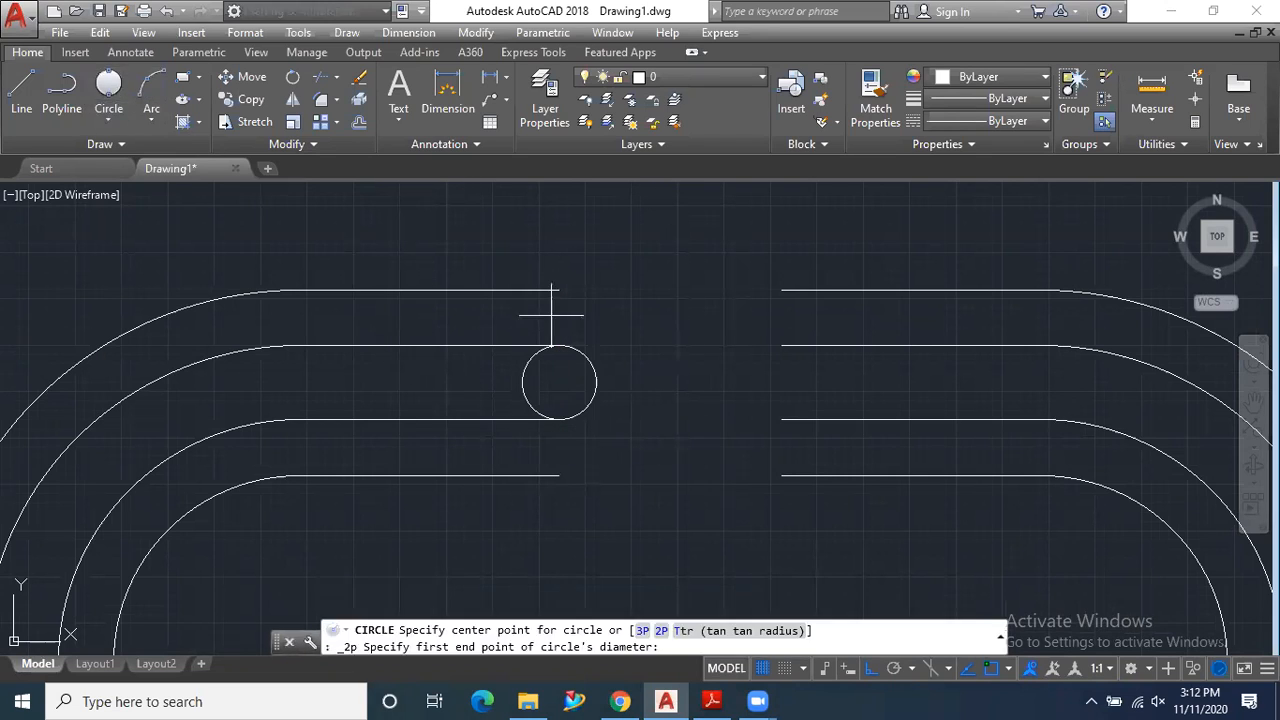
click(558, 290)
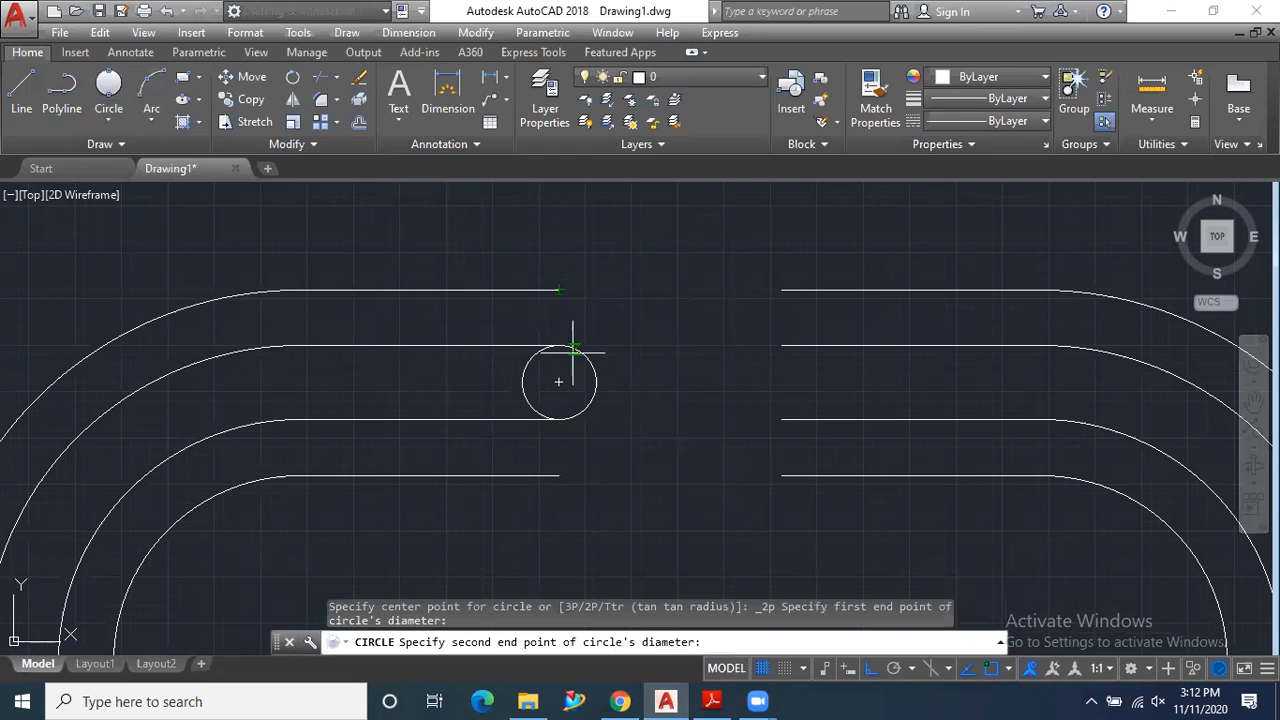
click(558, 476)
- Draw two concentric 2-point circles right of the gap, one across the middle line ends and one across the outermost and innermost line ends
click(108, 85)
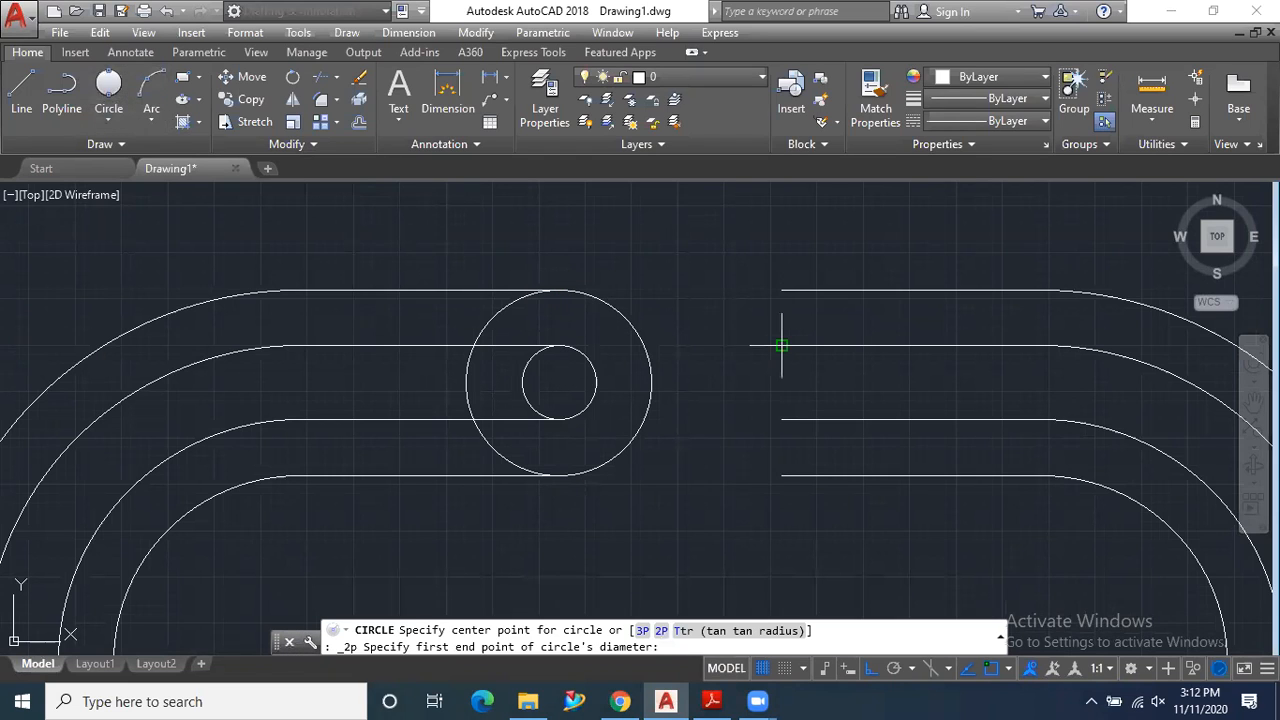
click(781, 346)
click(781, 420)
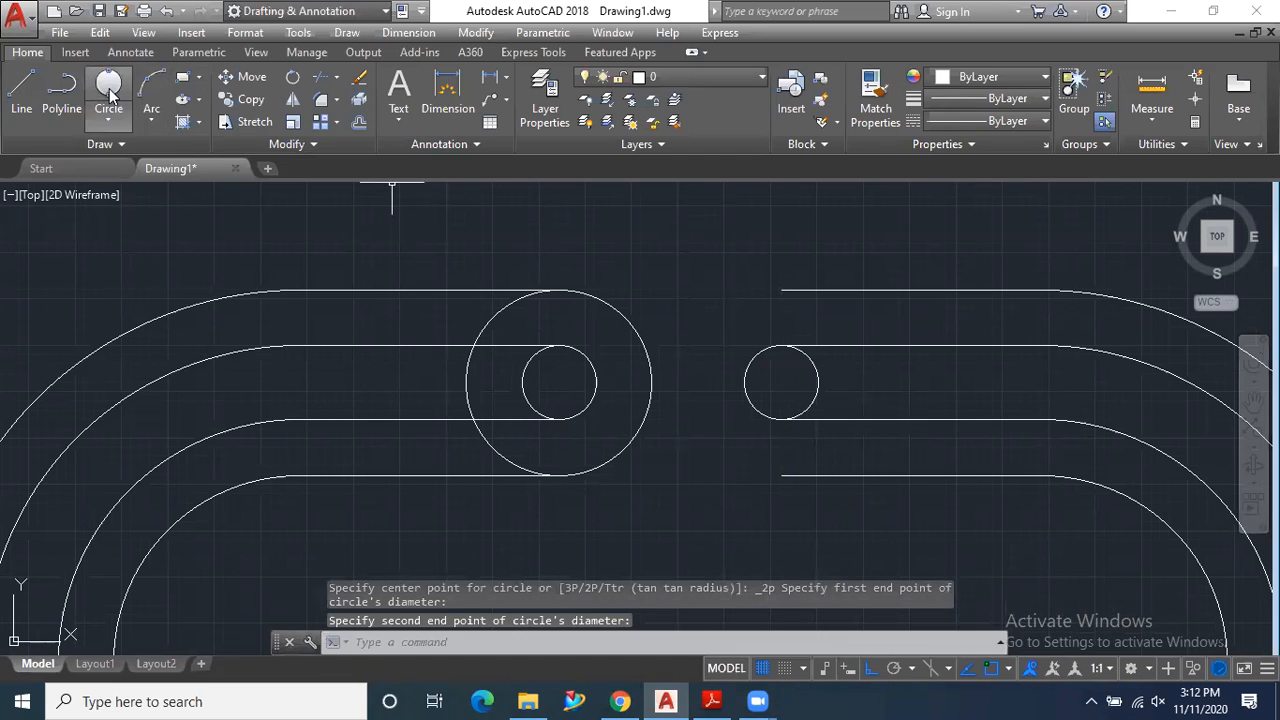
click(108, 85)
click(781, 290)
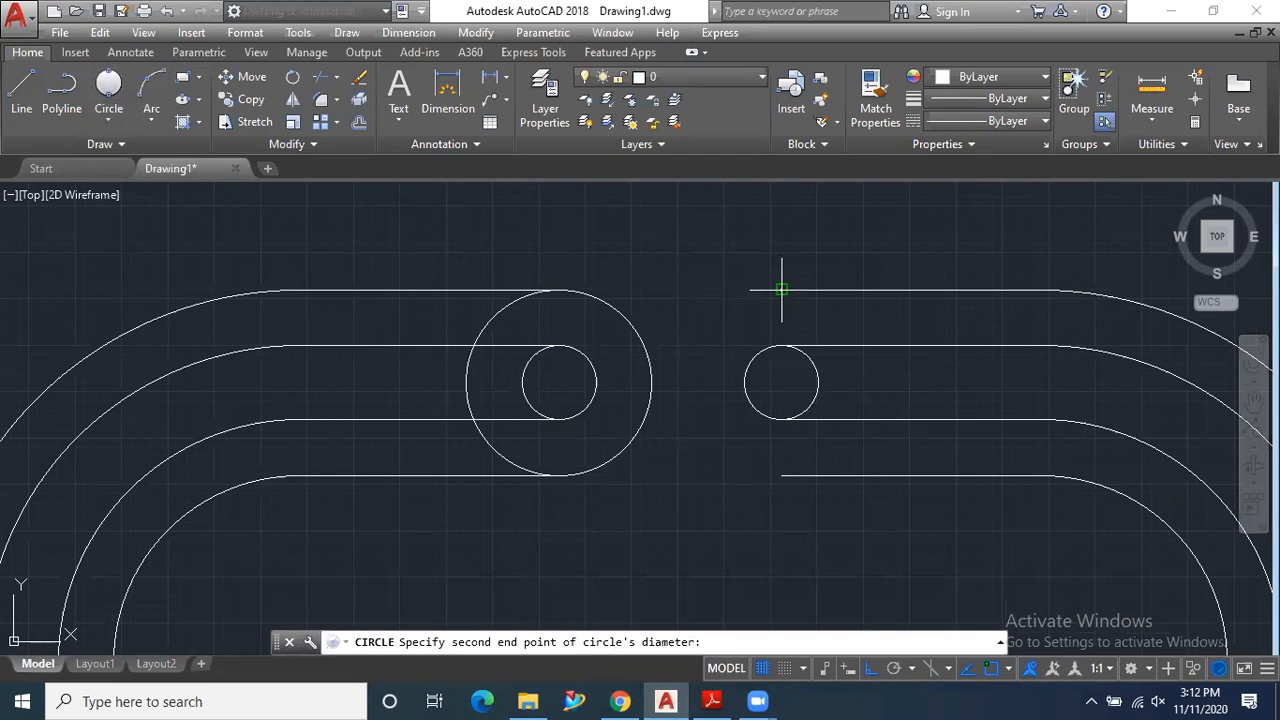
click(781, 476)
scroll(703, 277, down, 1)
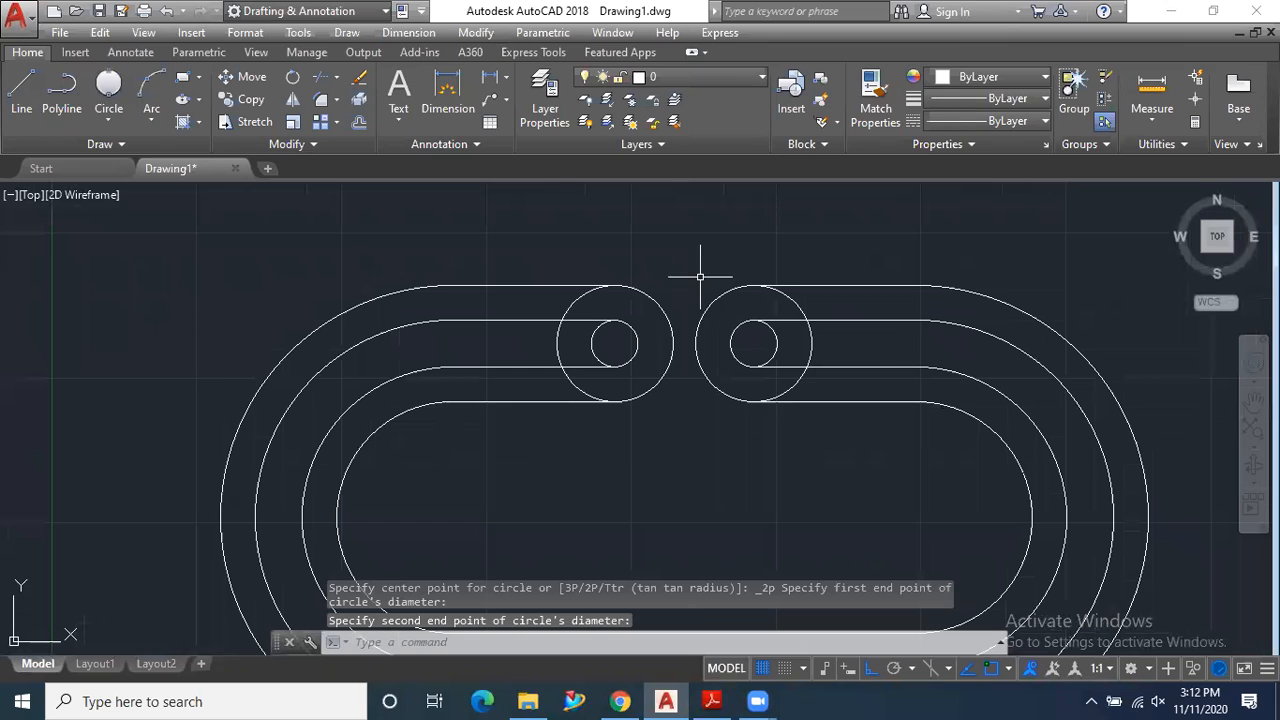
- Trim the arcs of both large circles lying between the two uppermost lines on each side of the gap
scroll(894, 331, up, 1)
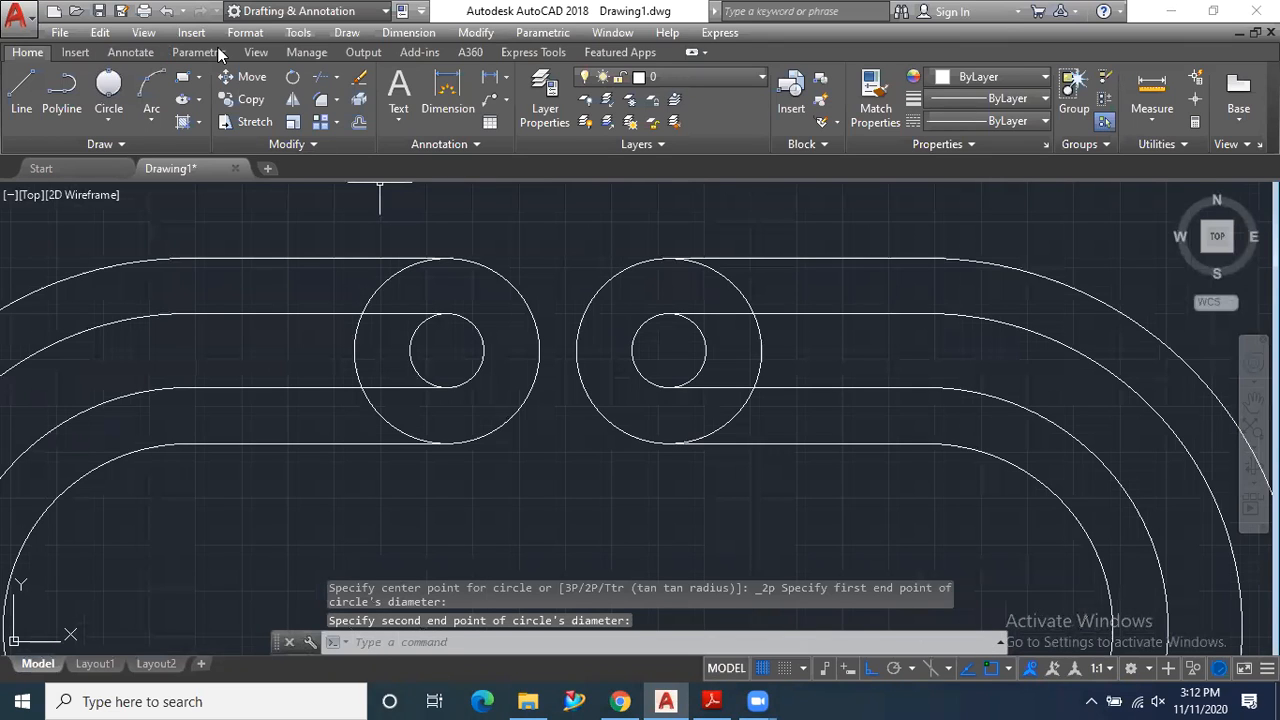
click(320, 77)
key(Return)
click(832, 287)
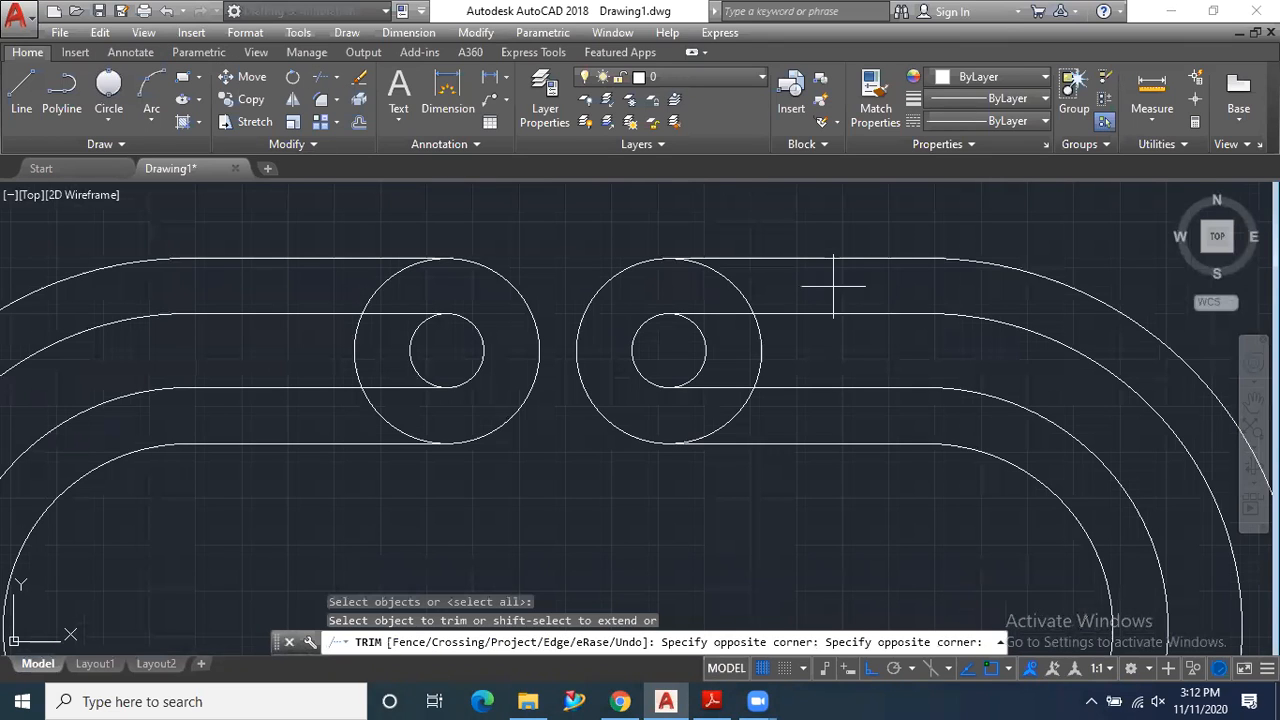
click(726, 292)
click(374, 287)
click(405, 300)
- Trim the large and small circle arcs lying between the two middle lines on both sides of the gap
click(346, 341)
click(424, 352)
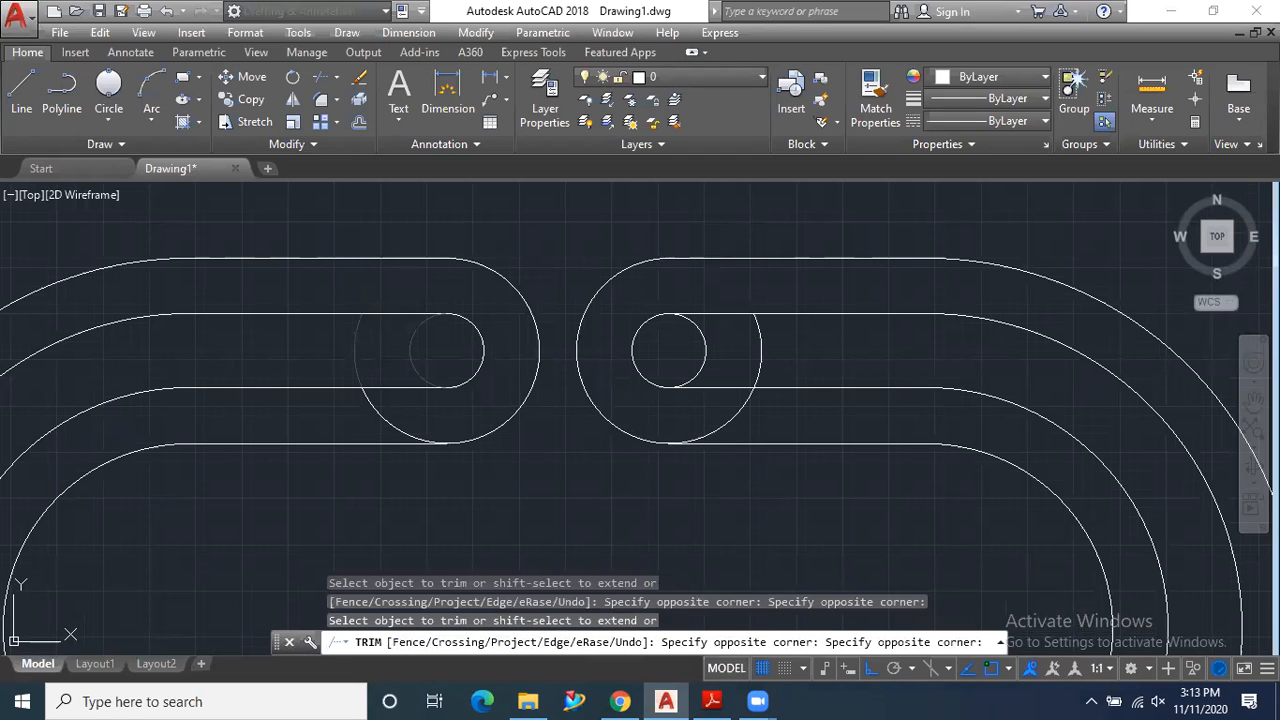
click(793, 357)
click(688, 344)
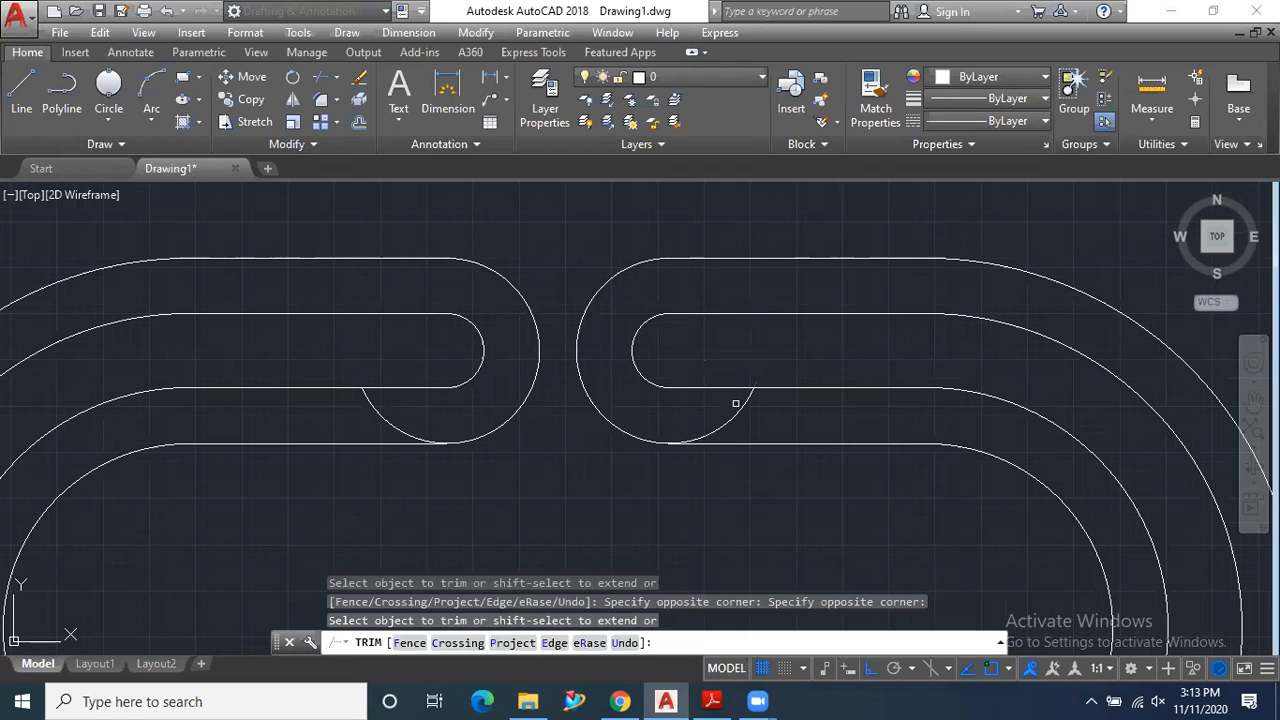
- Trim the remaining large-circle arcs between the two lower lines on both sides of the gap and leave the Trim command
click(746, 415)
click(710, 410)
click(414, 424)
click(372, 423)
scroll(590, 309, down, 4)
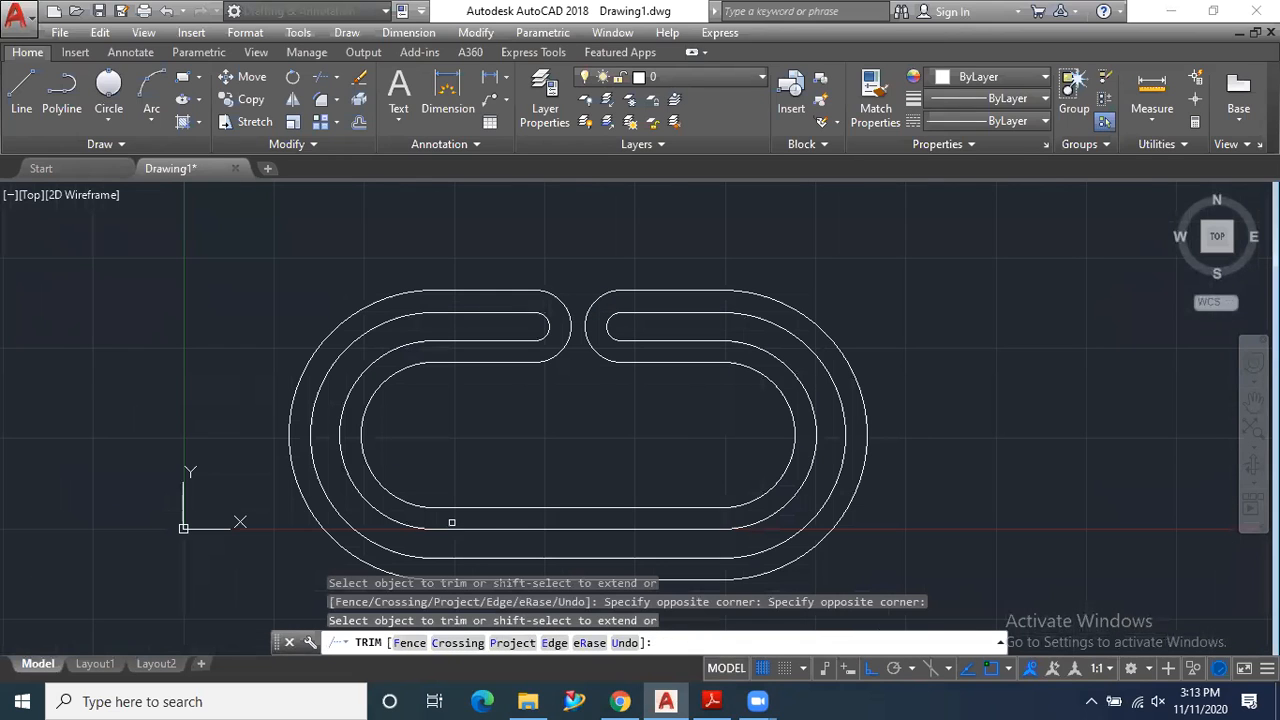
key(Escape)
scroll(490, 530, down, 2)
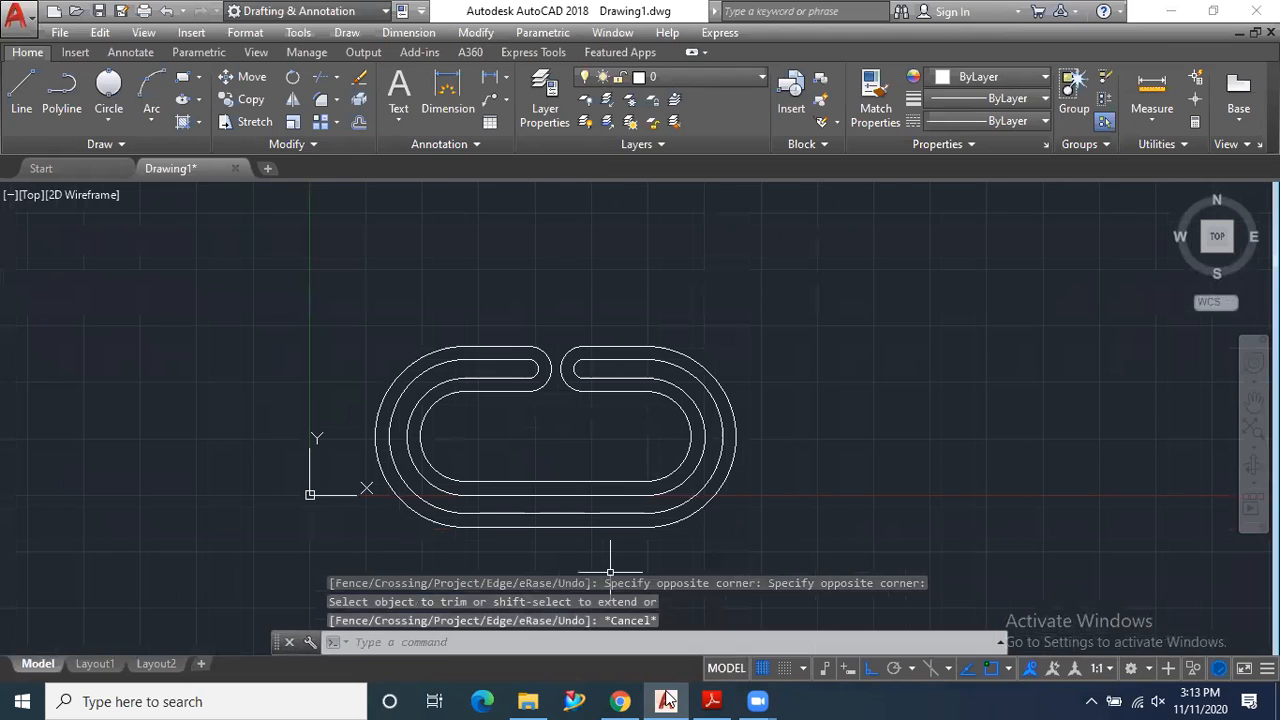
- Check the dimensions in the PDF exercise and add a horizontal linear dimension between the two end-arc centres, placed below the link
click(712, 701)
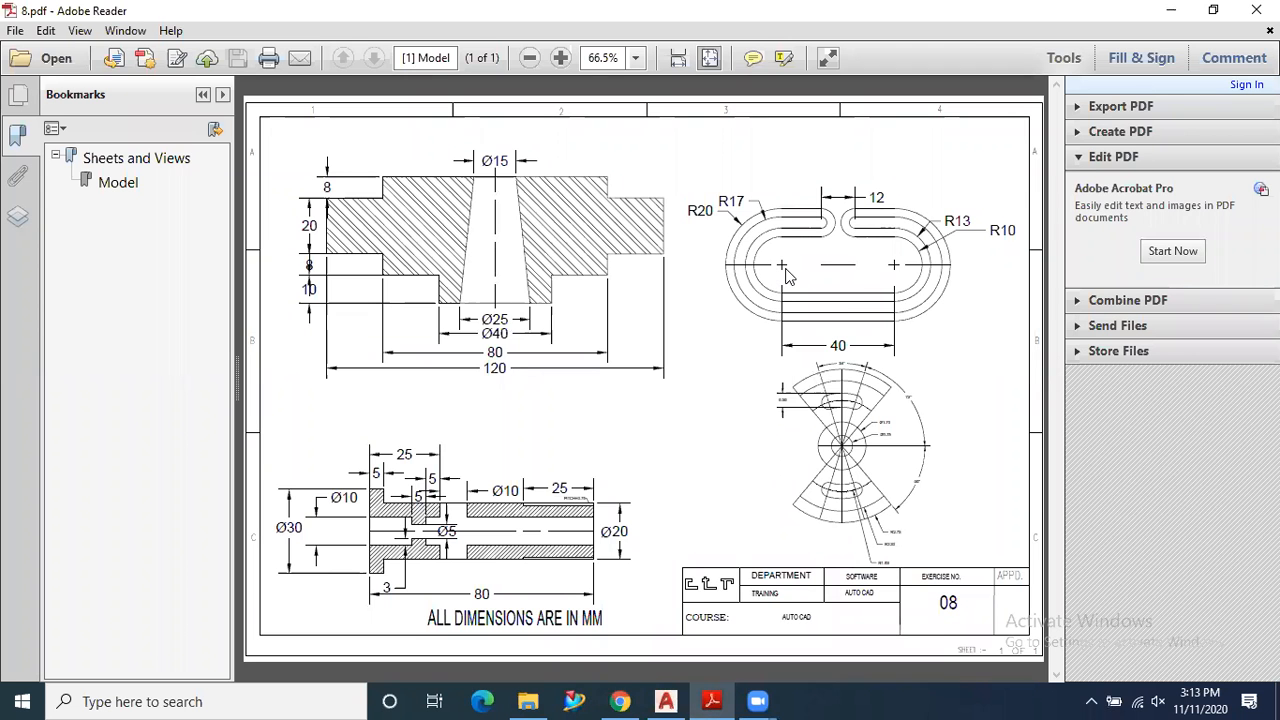
click(712, 701)
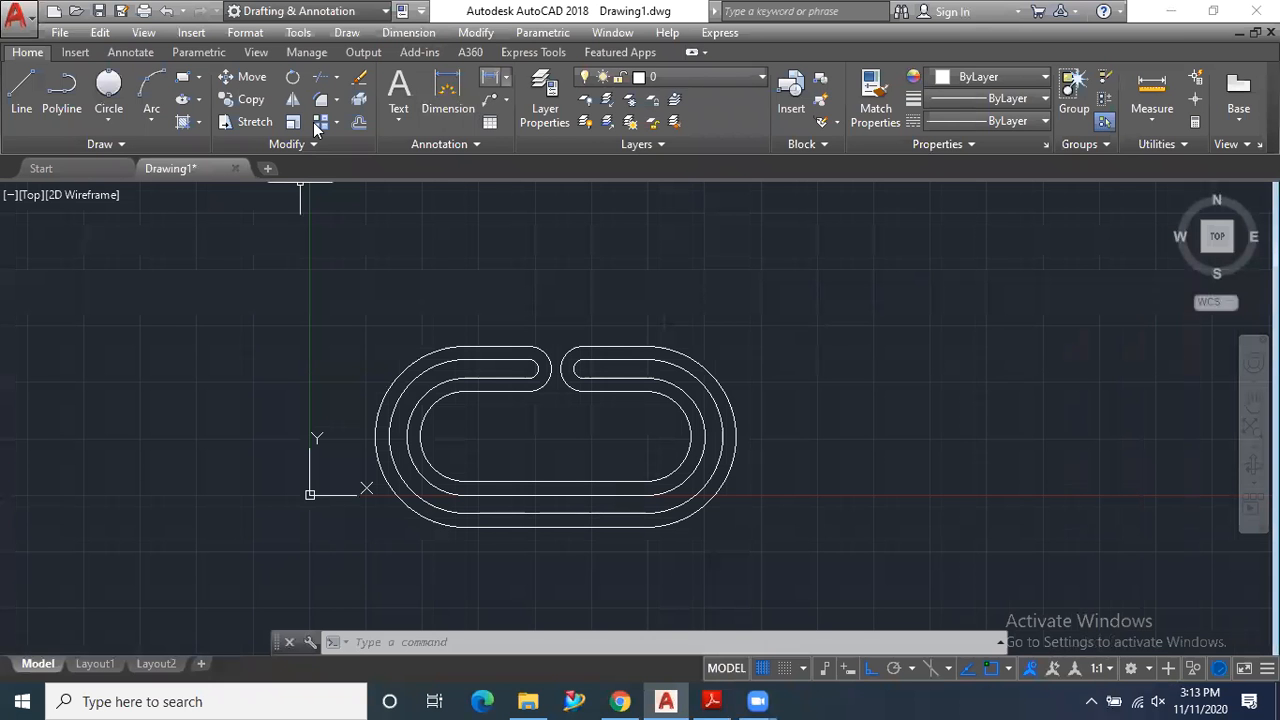
click(490, 77)
click(466, 436)
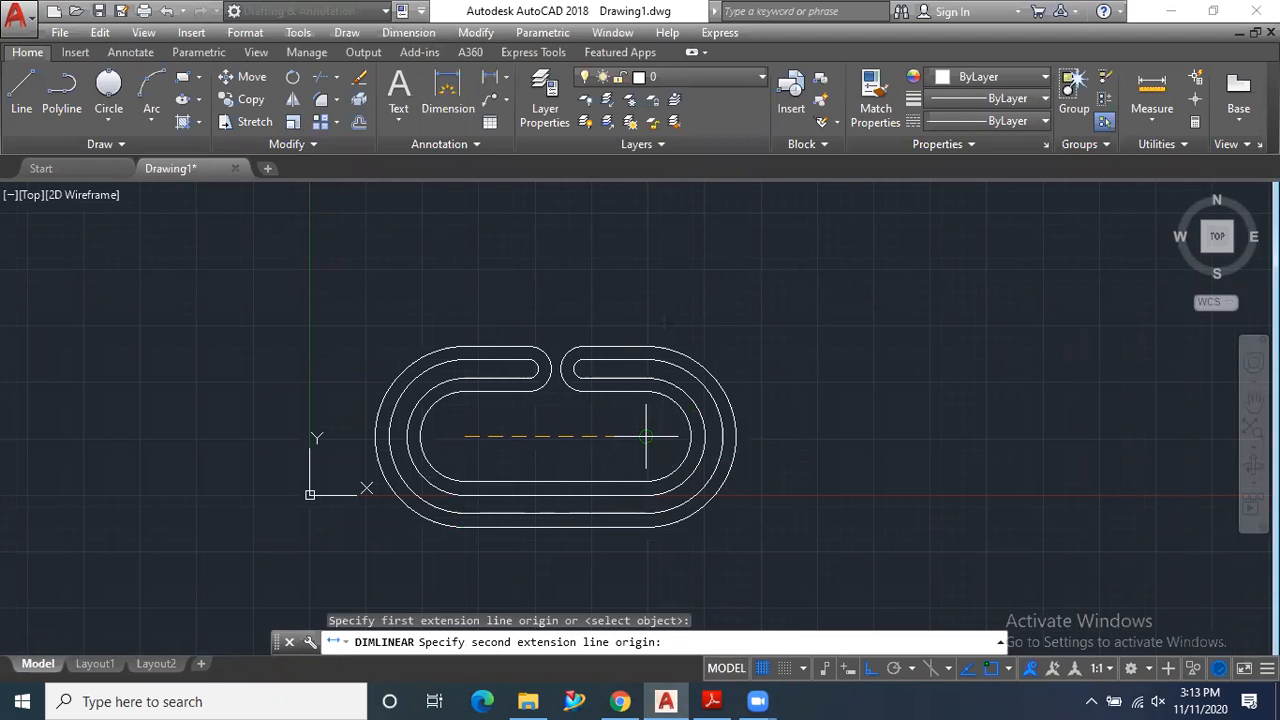
click(646, 436)
click(571, 553)
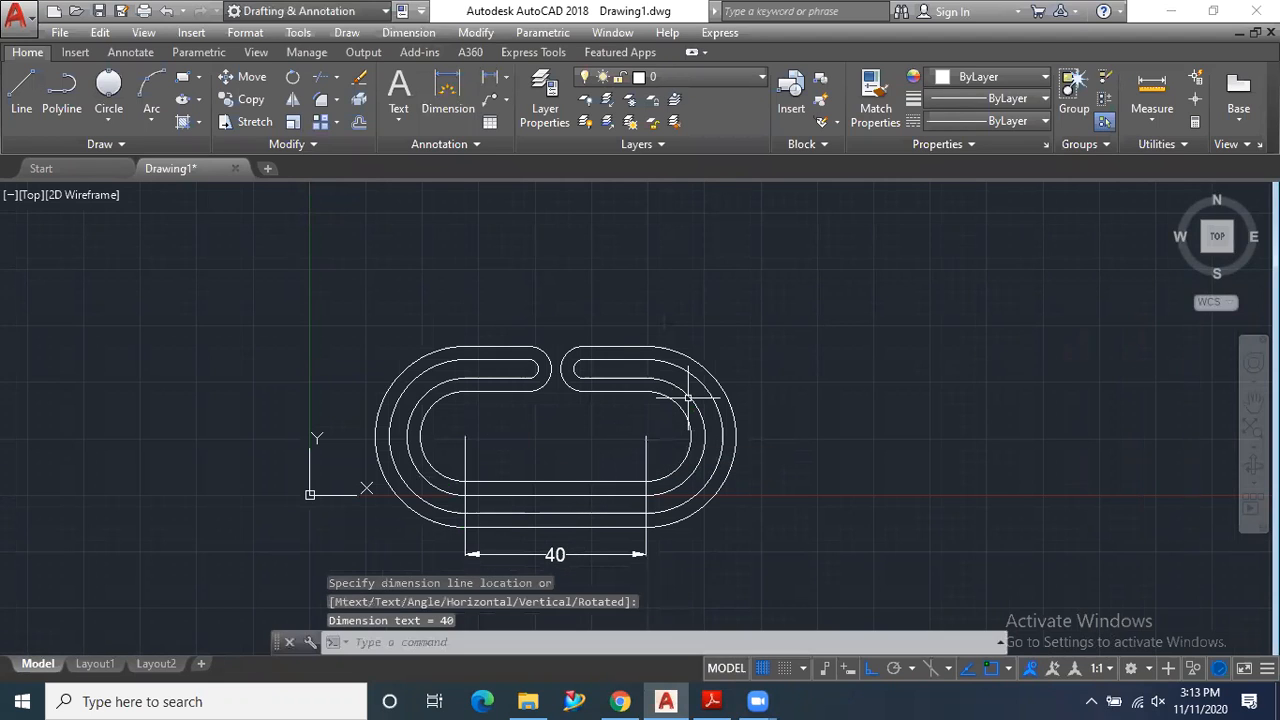
- Check the finished link profile against the exercise 08 PDF and return to the AutoCAD drawing
scroll(710, 428, up, 2)
scroll(751, 395, down, 2)
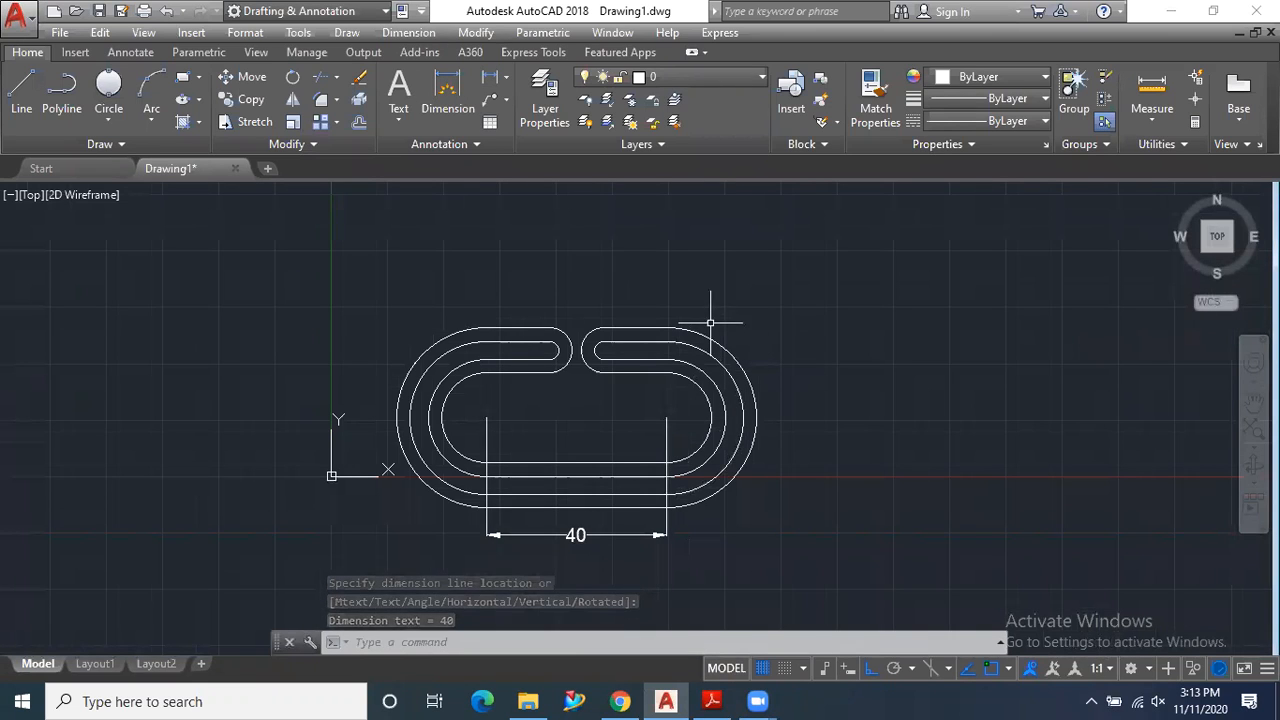
click(712, 701)
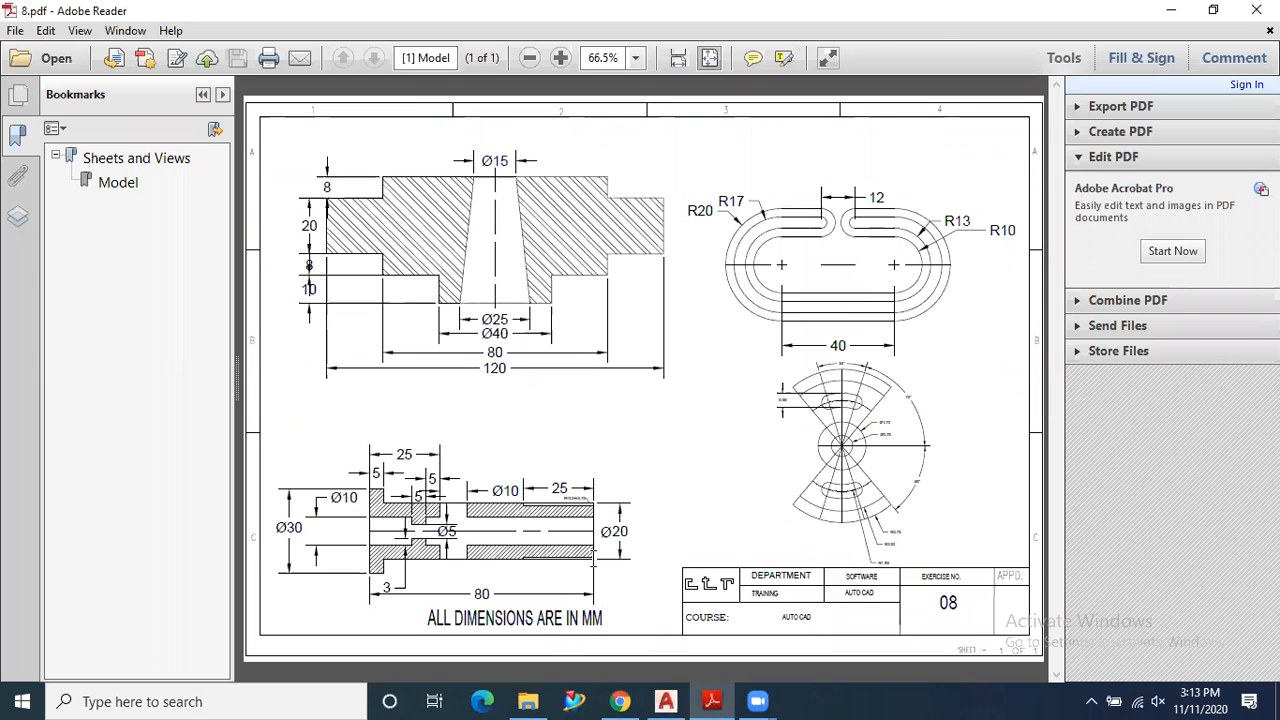
click(1170, 10)
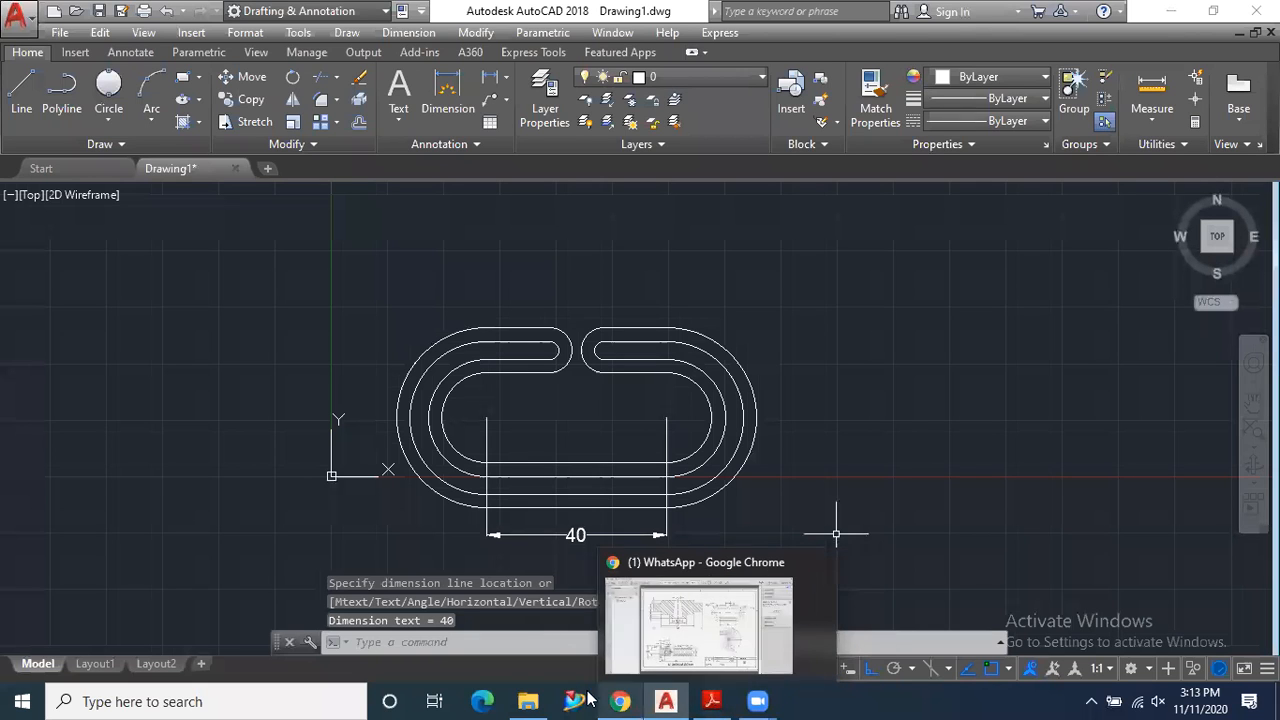
- Open 9.pdf from the basic autocad drawing folder to view exercise 09, and switch back to AutoCAD
click(527, 701)
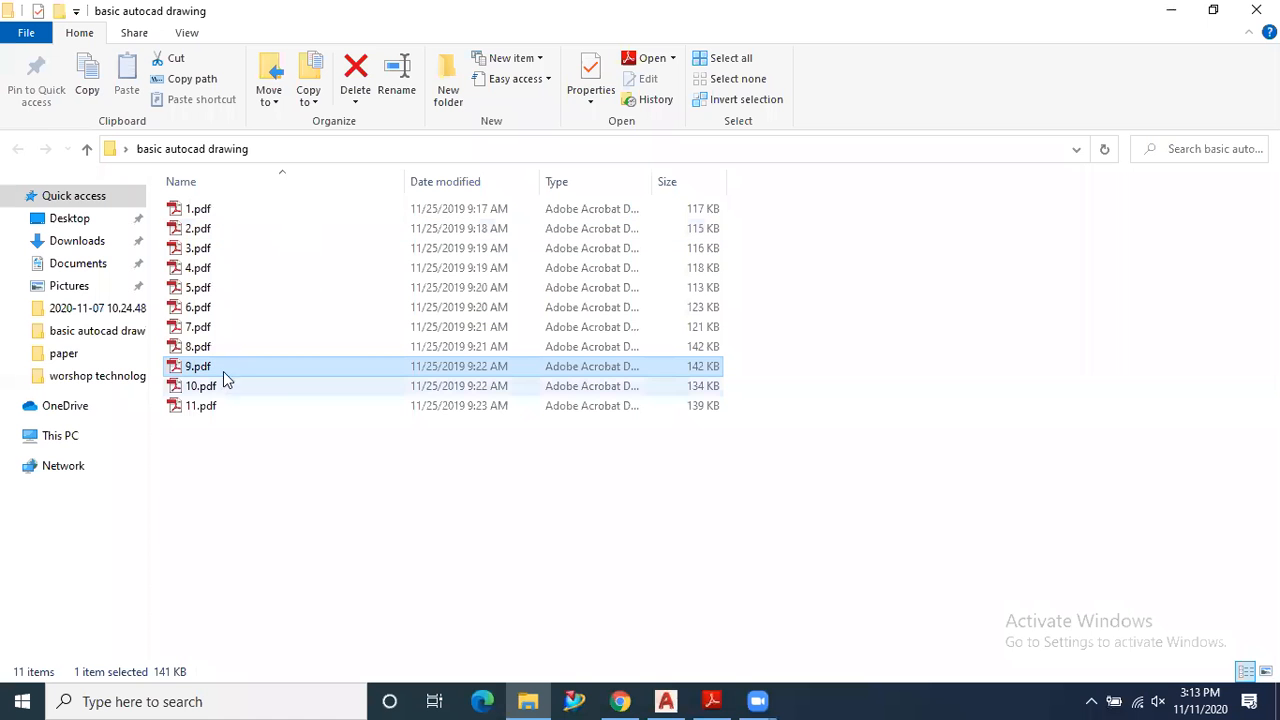
double_click(224, 369)
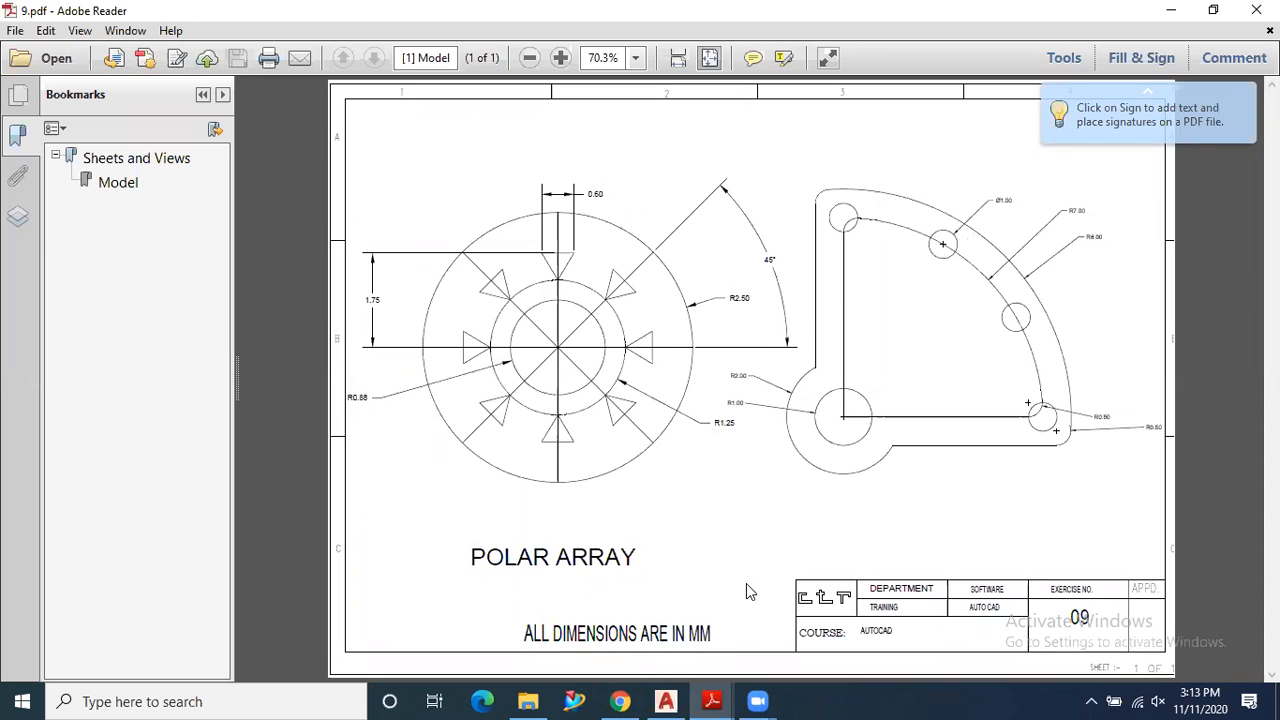
click(665, 701)
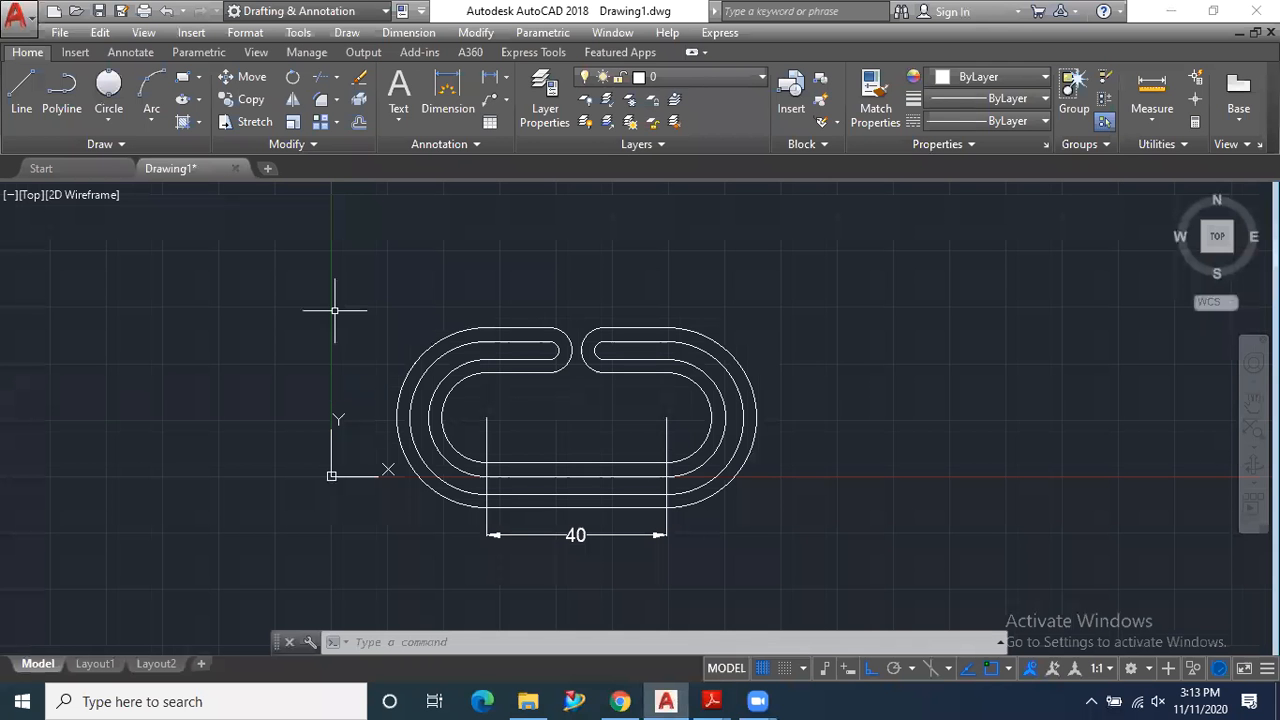
scroll(334, 310, down, 3)
scroll(680, 366, up, 3)
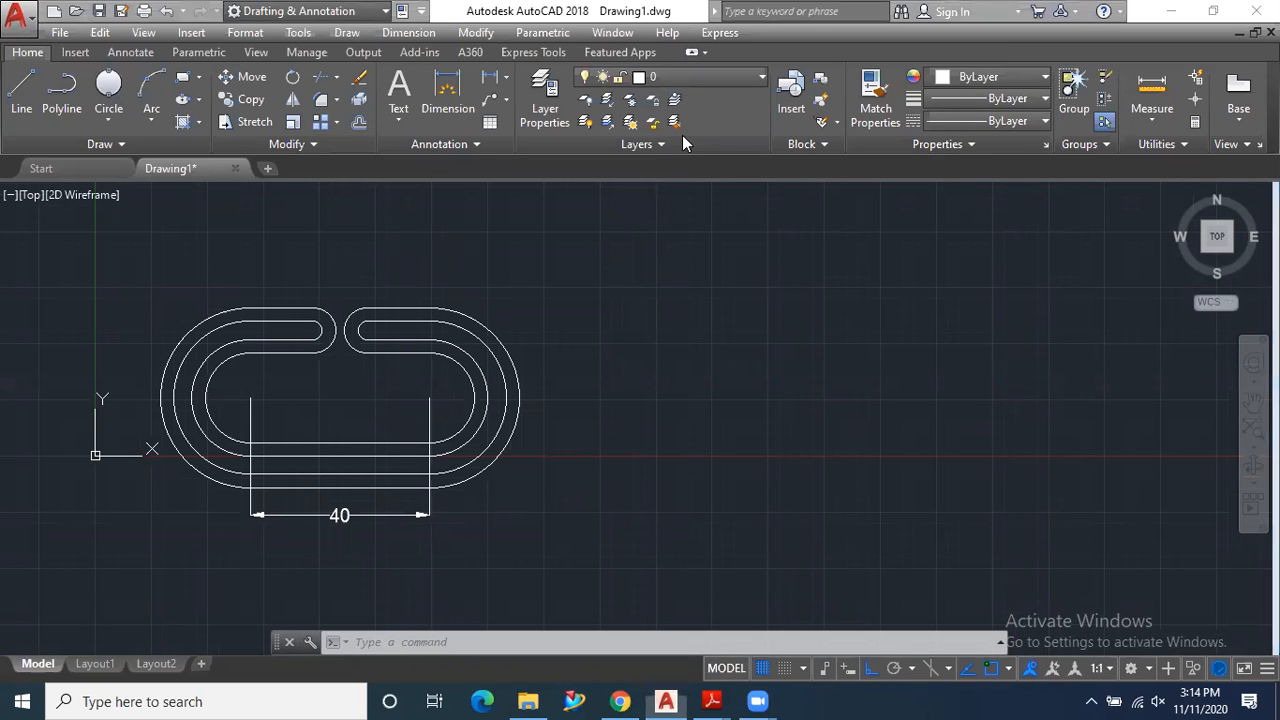
- Draw a small rectangle in the empty area to the right of the link profile
click(336, 124)
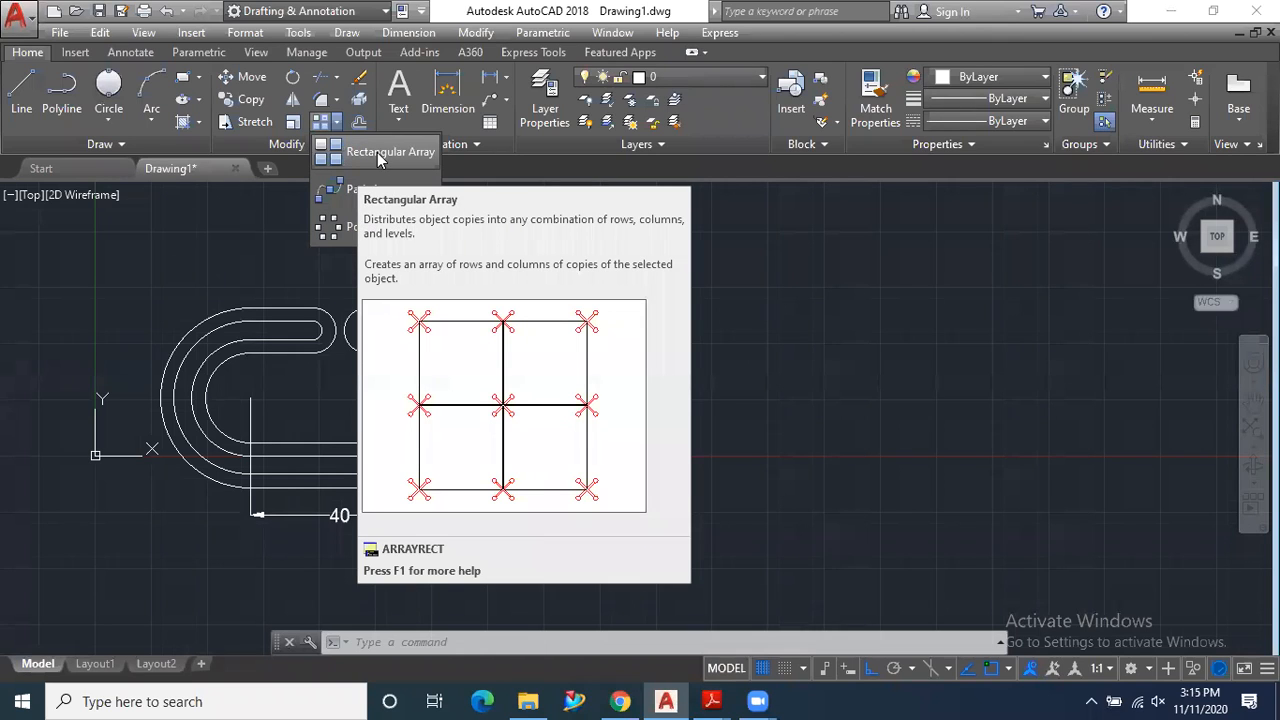
click(182, 82)
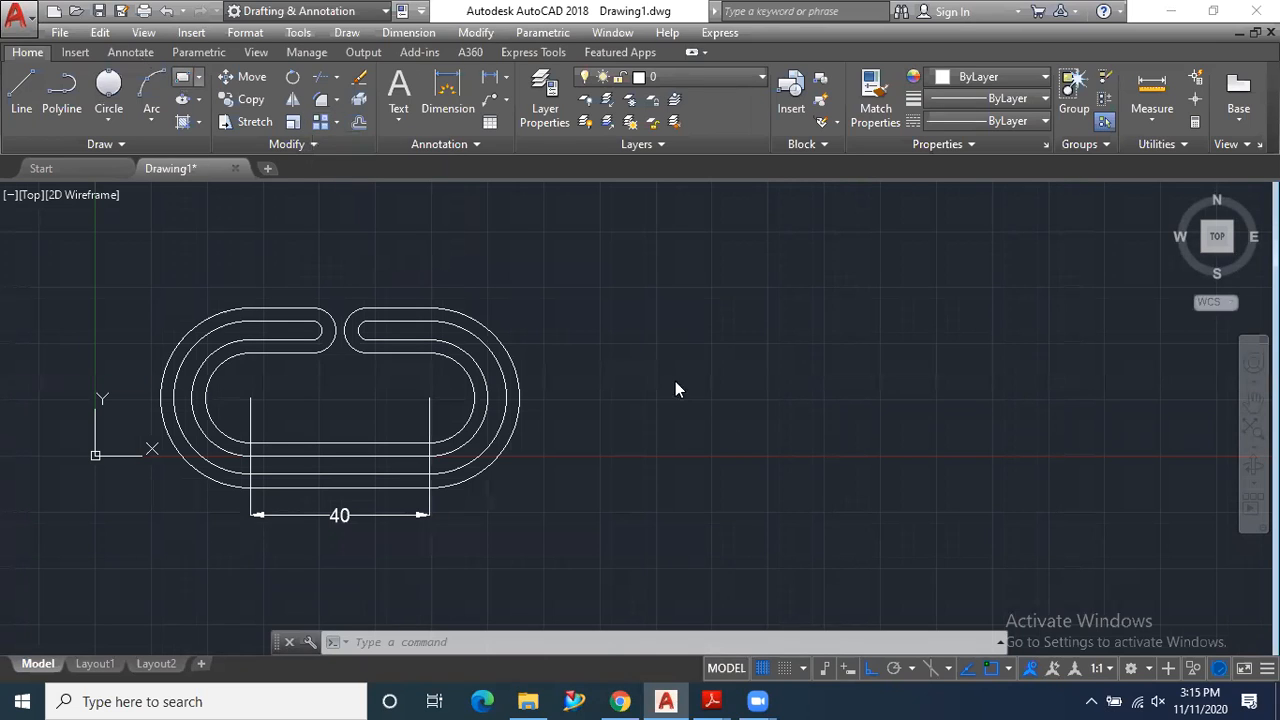
click(182, 88)
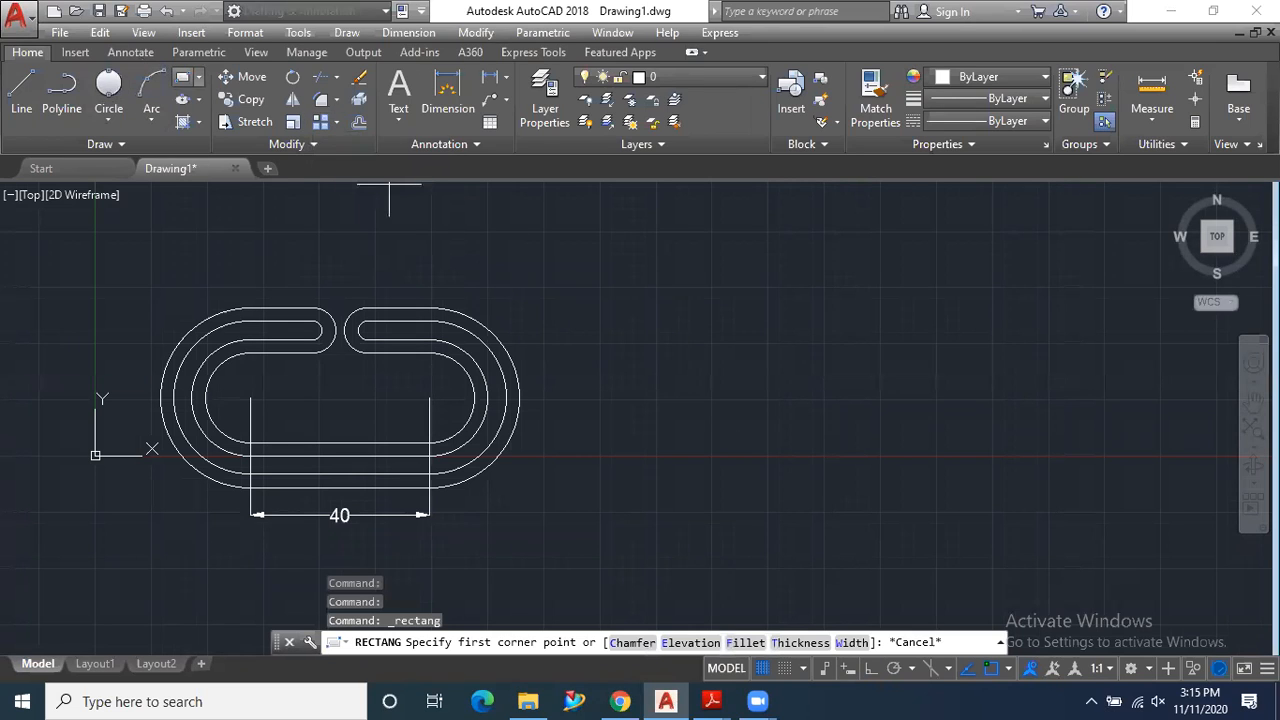
click(630, 362)
click(713, 425)
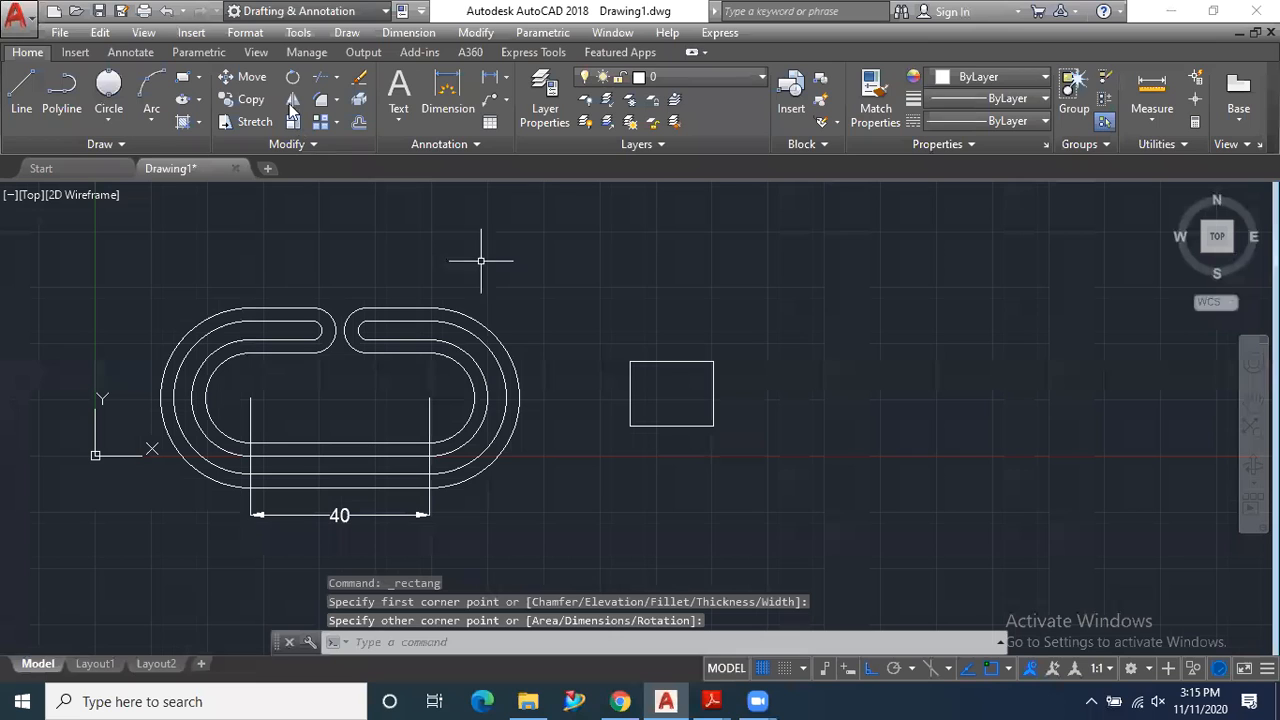
- Draw a vertical and a horizontal line through the rectangle, joining the midpoints of its opposite sides
click(21, 92)
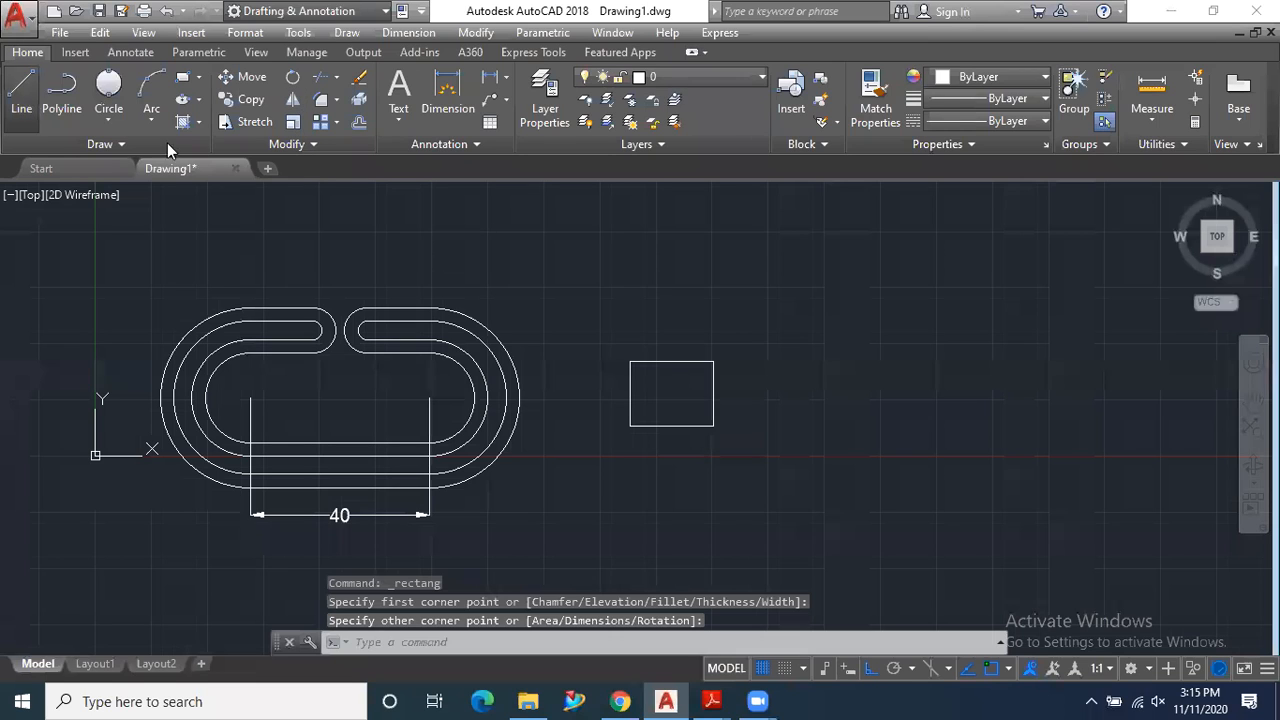
click(671, 364)
click(671, 425)
key(Return)
key(Return)
click(630, 393)
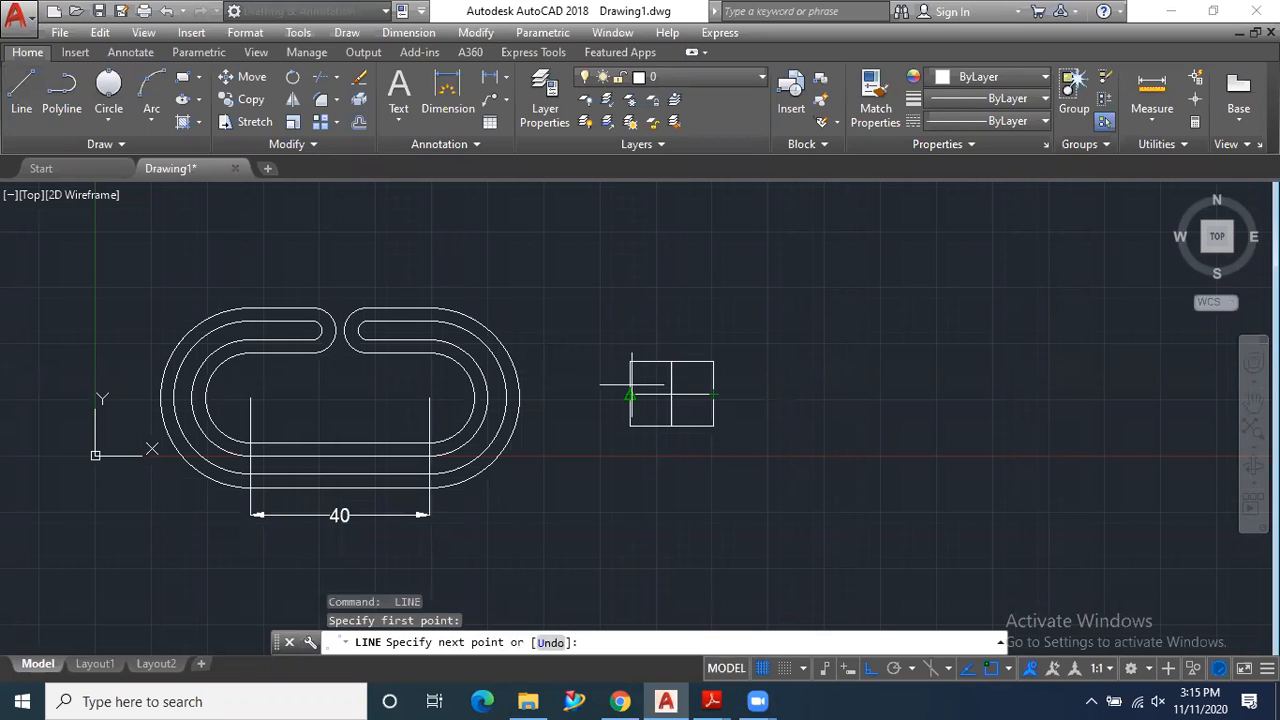
click(630, 393)
key(Return)
- Create a rectangular array from the small rectangle and its two midlines
scroll(565, 389, down, 3)
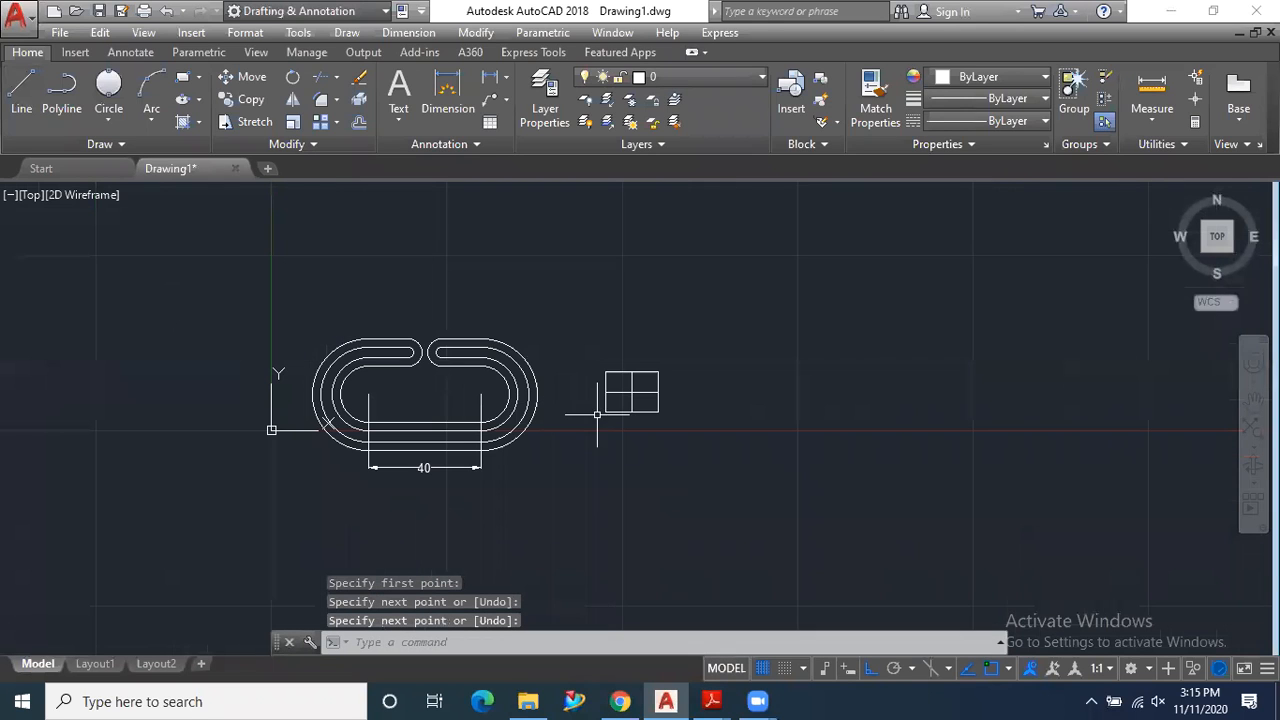
scroll(731, 437, up, 2)
scroll(578, 416, down, 4)
scroll(648, 401, up, 2)
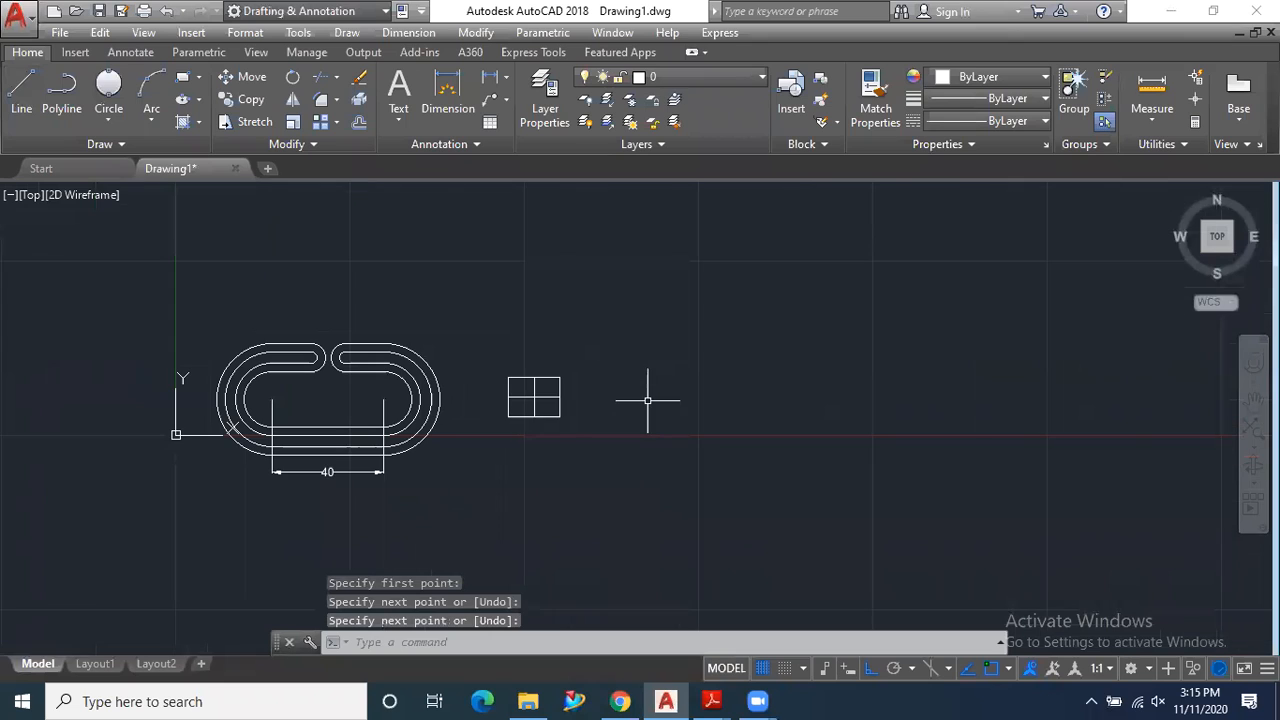
scroll(595, 405, up, 2)
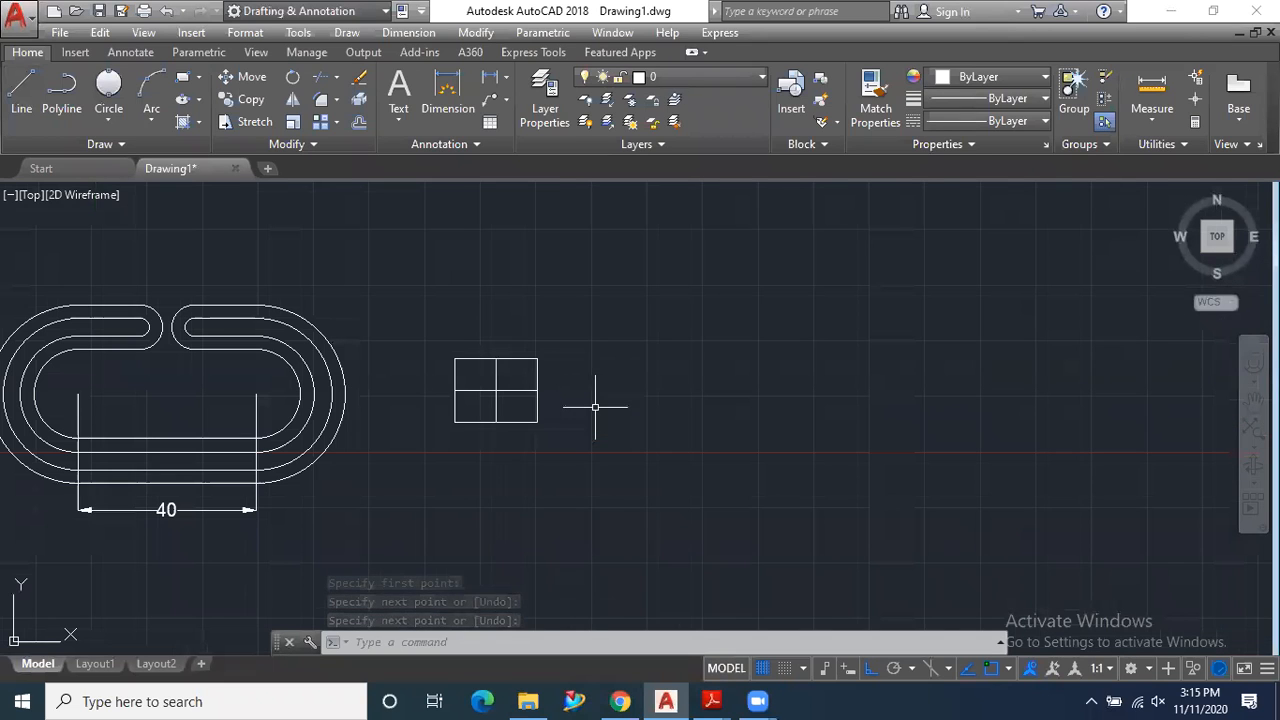
click(336, 126)
click(364, 160)
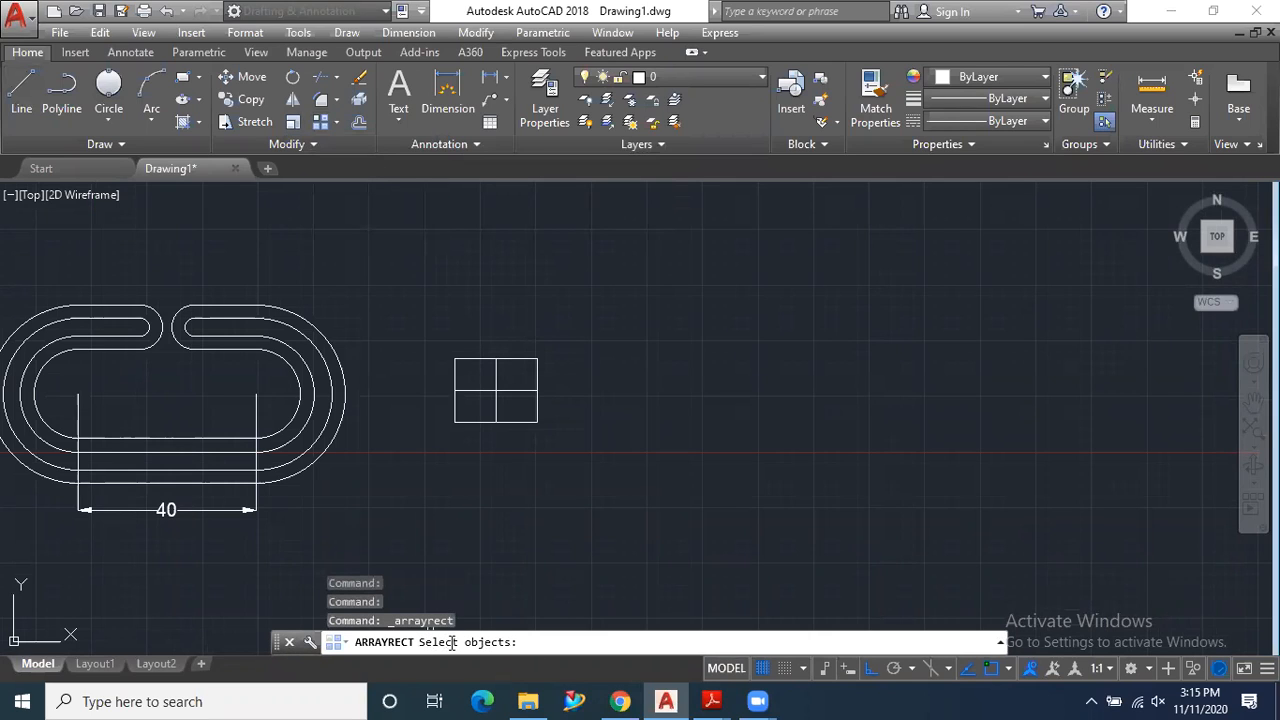
click(561, 328)
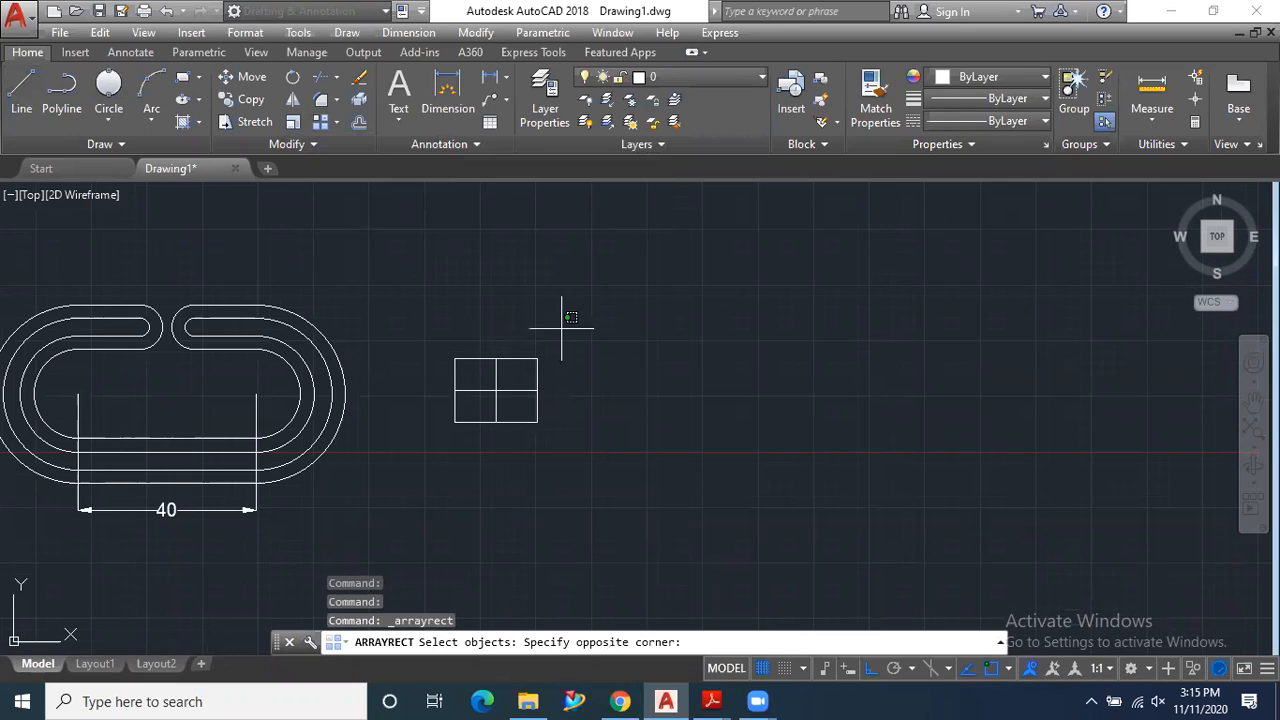
click(423, 437)
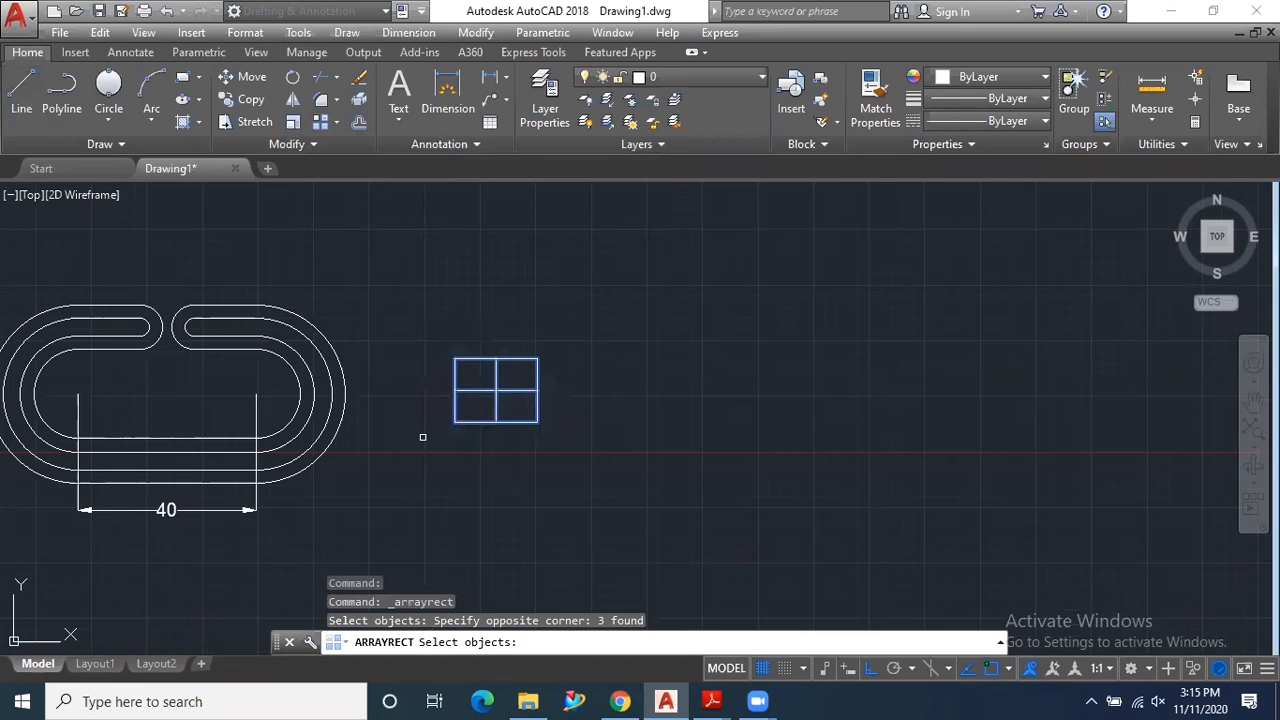
key(Return)
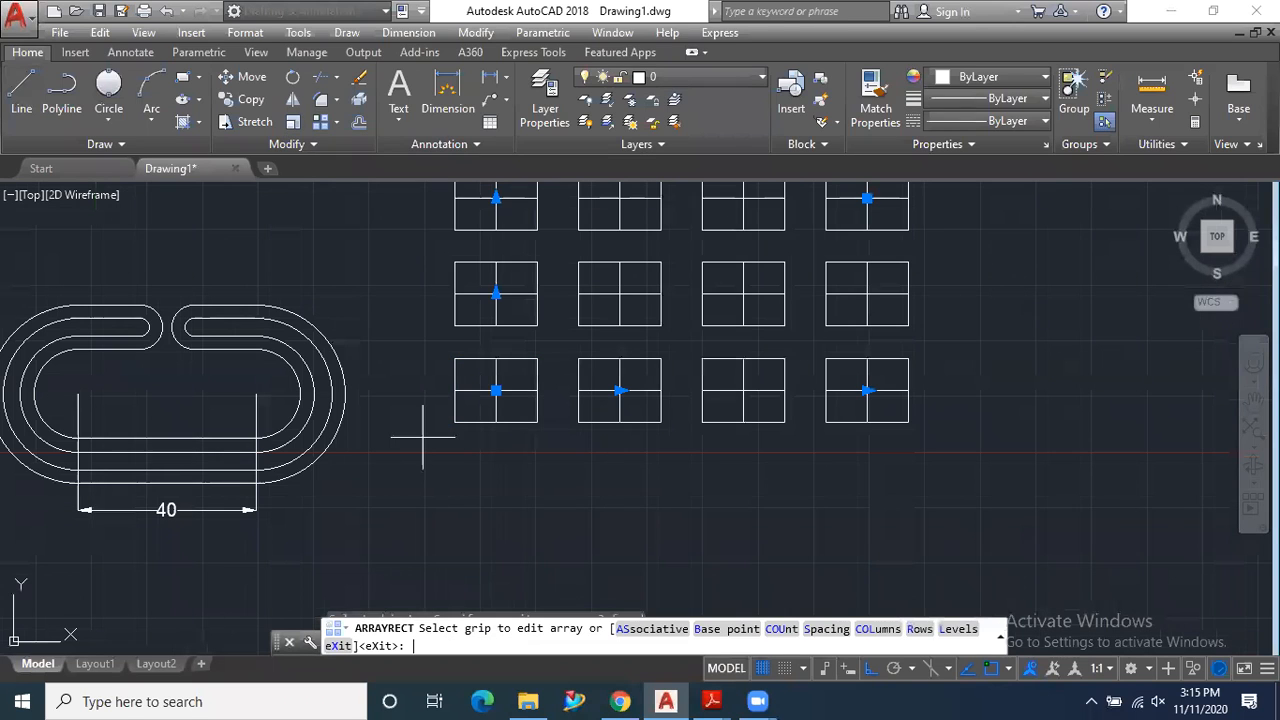
scroll(430, 465, down, 2)
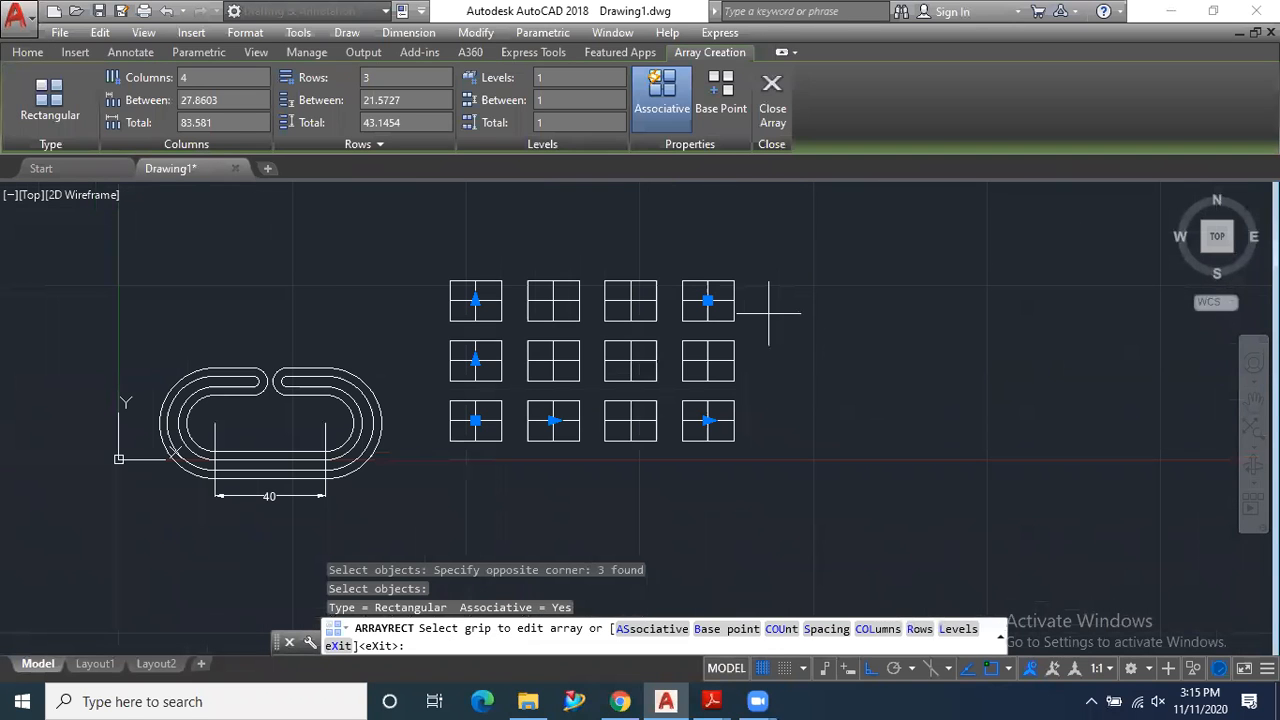
scroll(768, 300, up, 2)
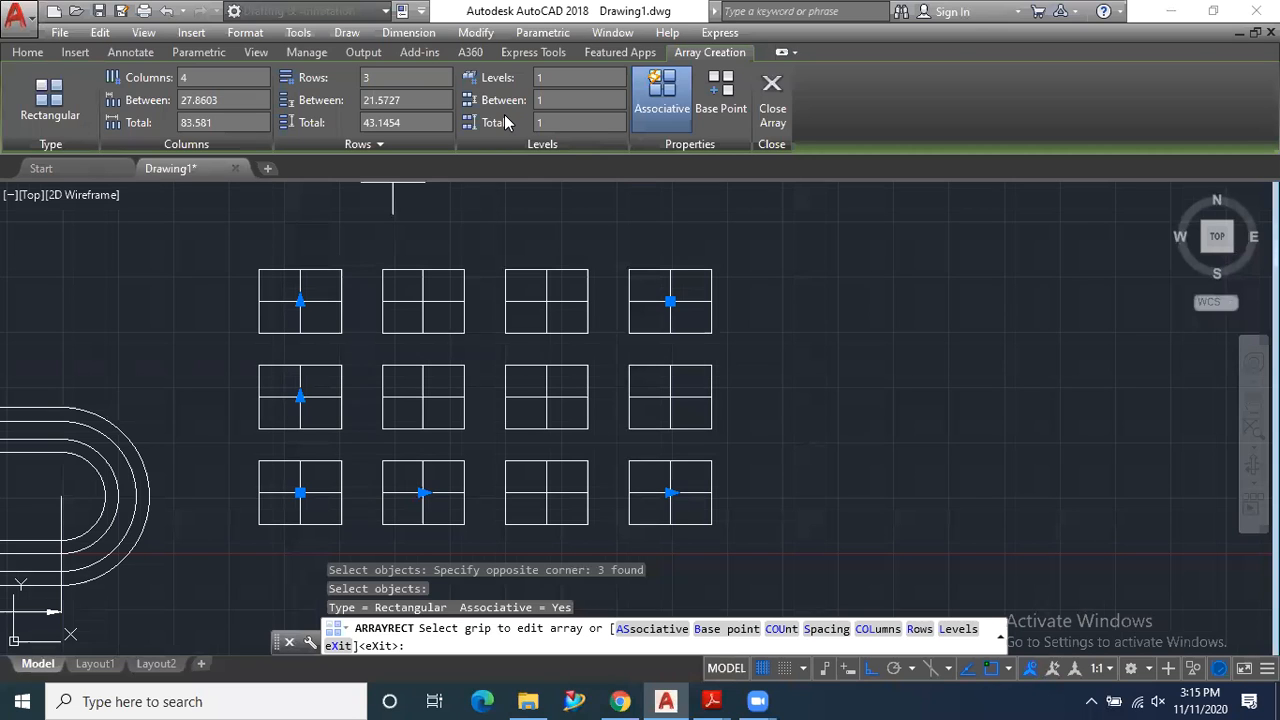
- Set the array to 6 columns with a spacing of 30 between columns
drag(423, 257, 506, 216)
mouse_move(537, 264)
mouse_down()
mouse_move(590, 243)
mouse_move(725, 245)
mouse_up()
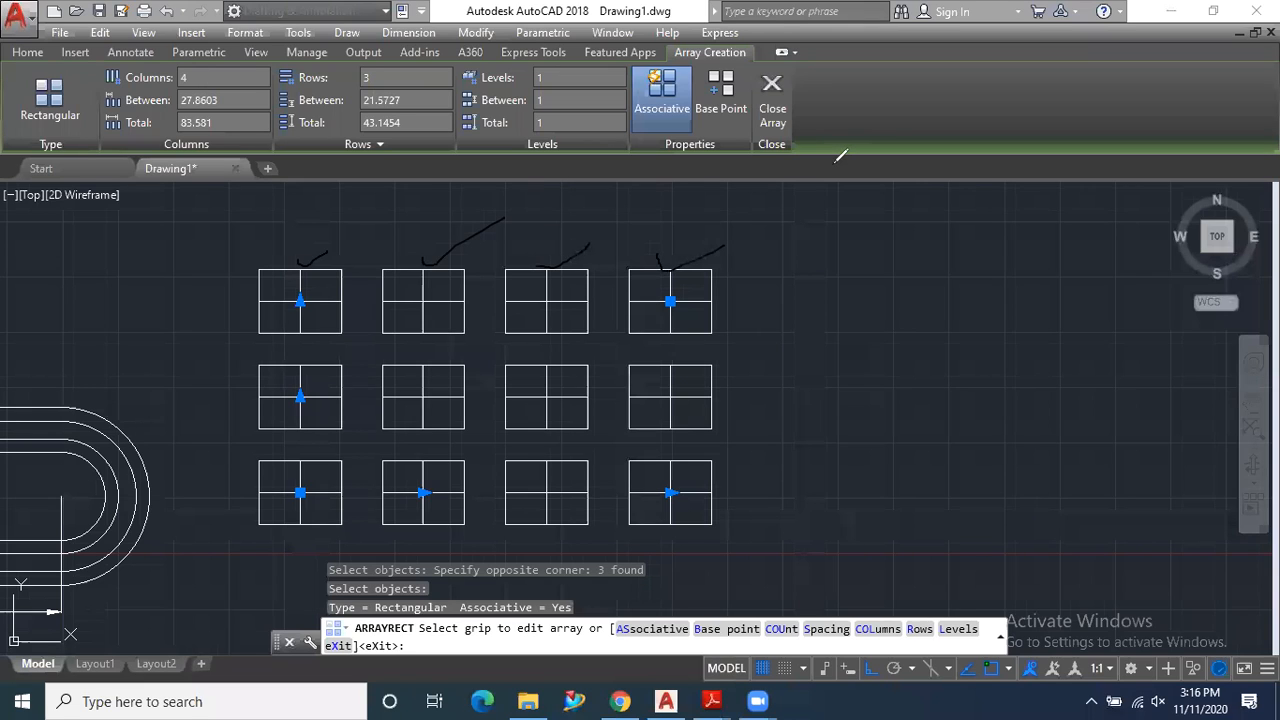
click(196, 77)
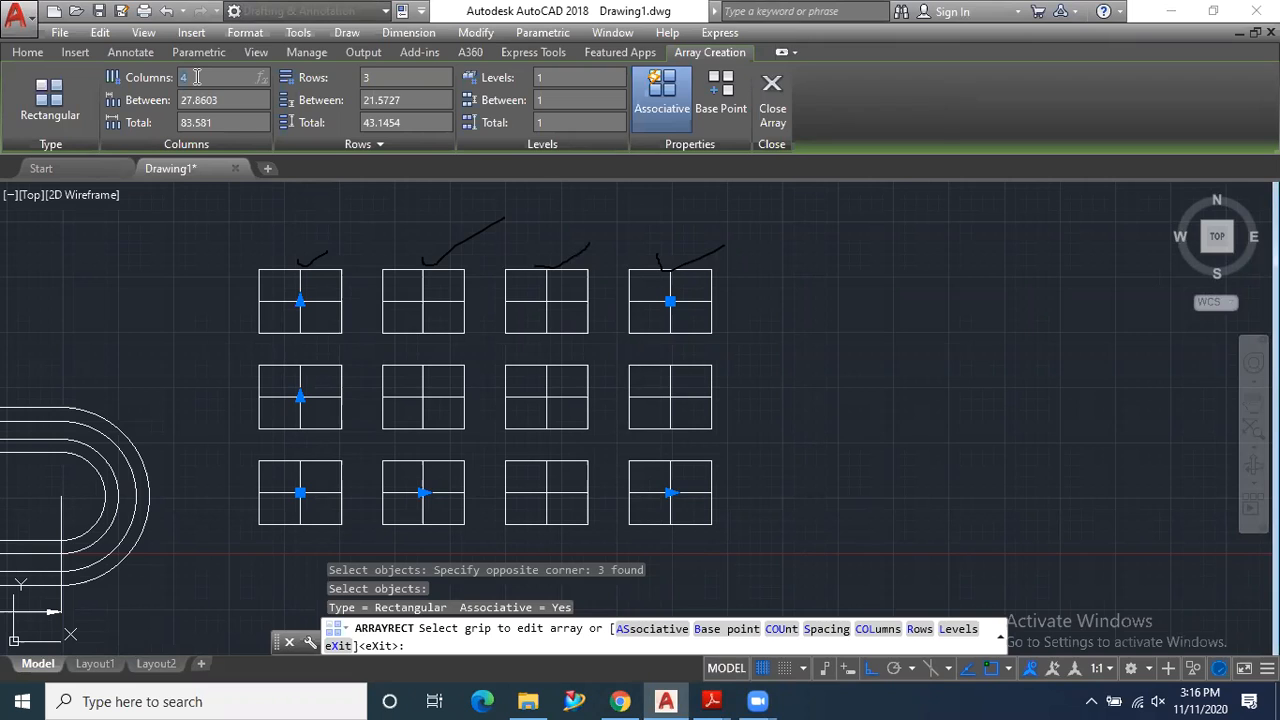
key(Return)
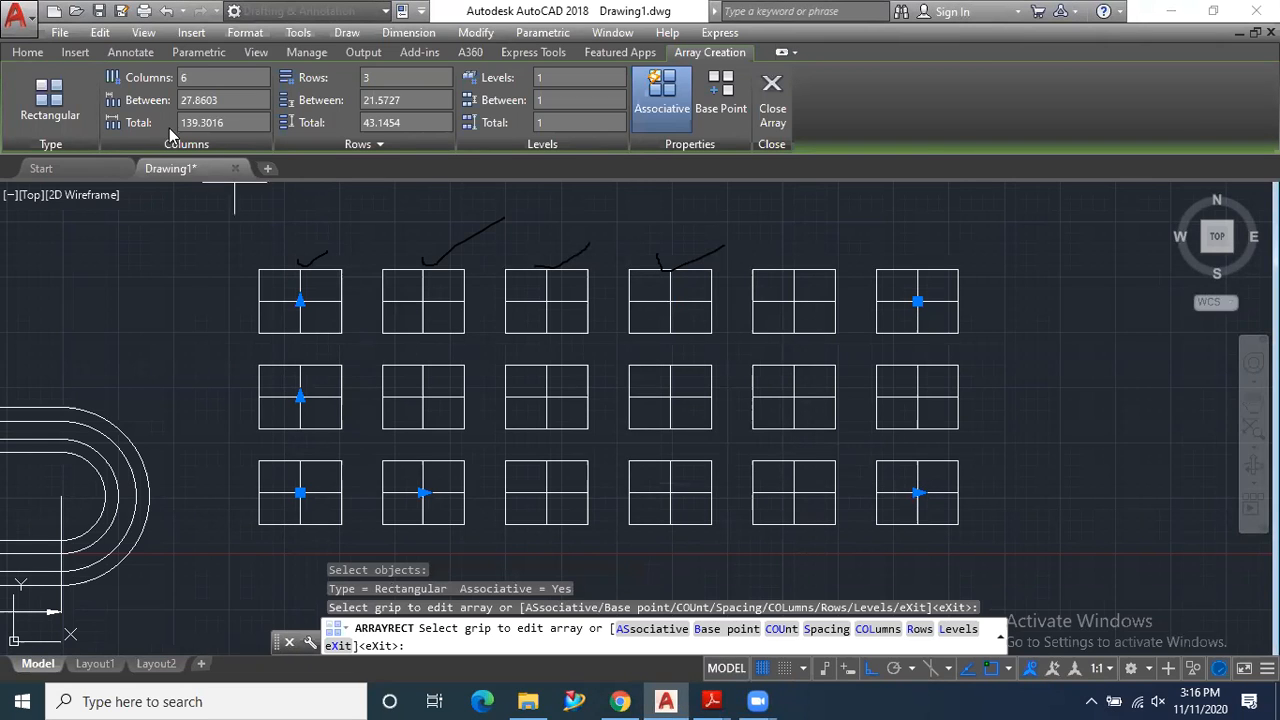
drag(226, 102, 178, 110)
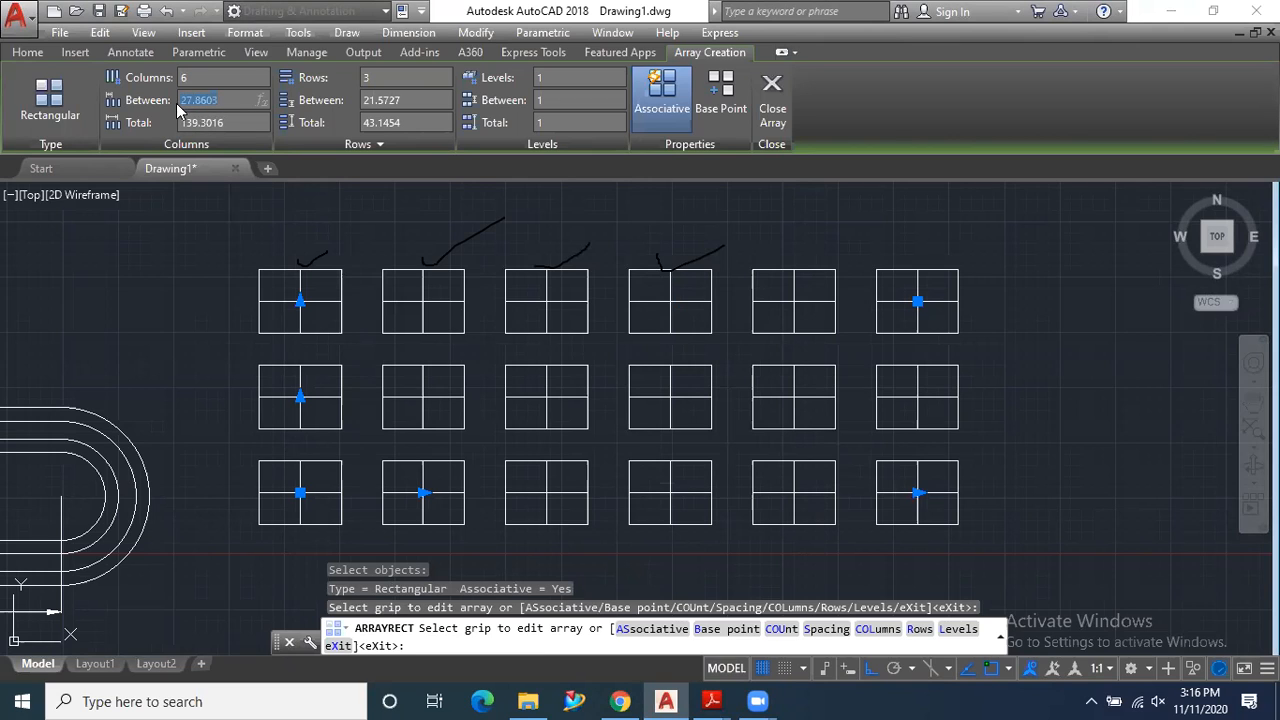
text(30)
key(Return)
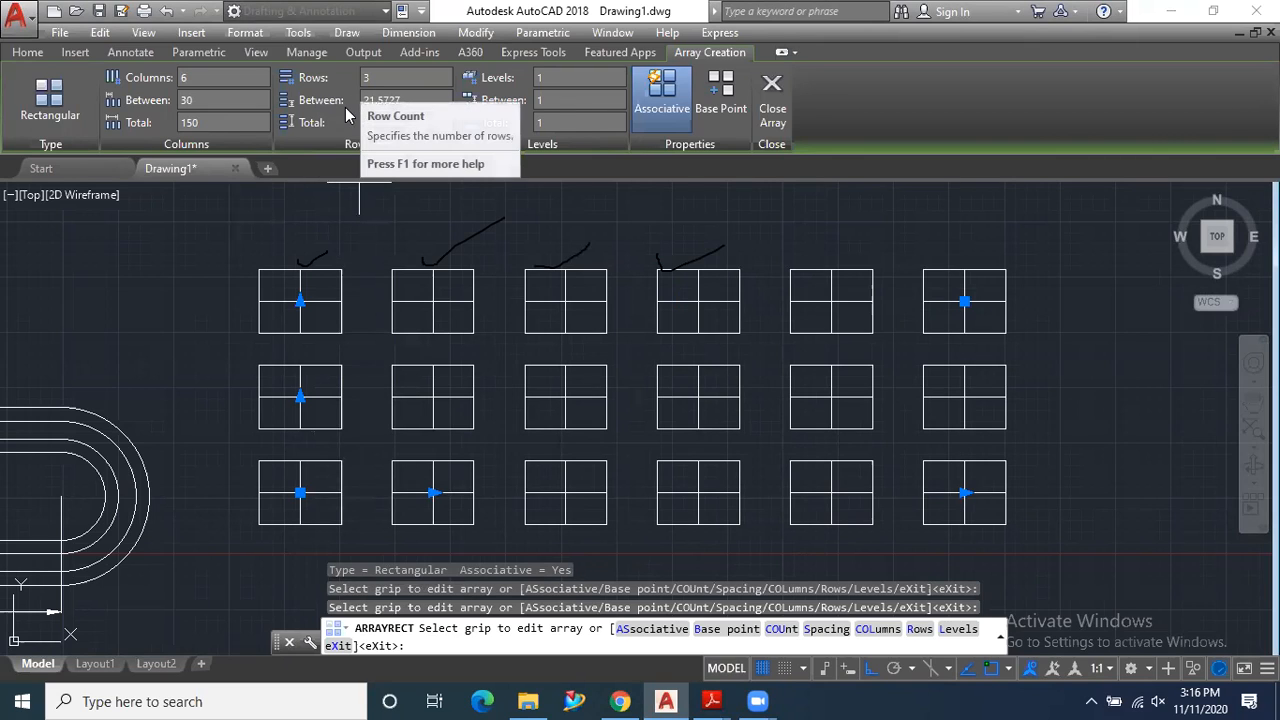
- Try a row count of 1 for the array, and set it to 5 rows
click(374, 78)
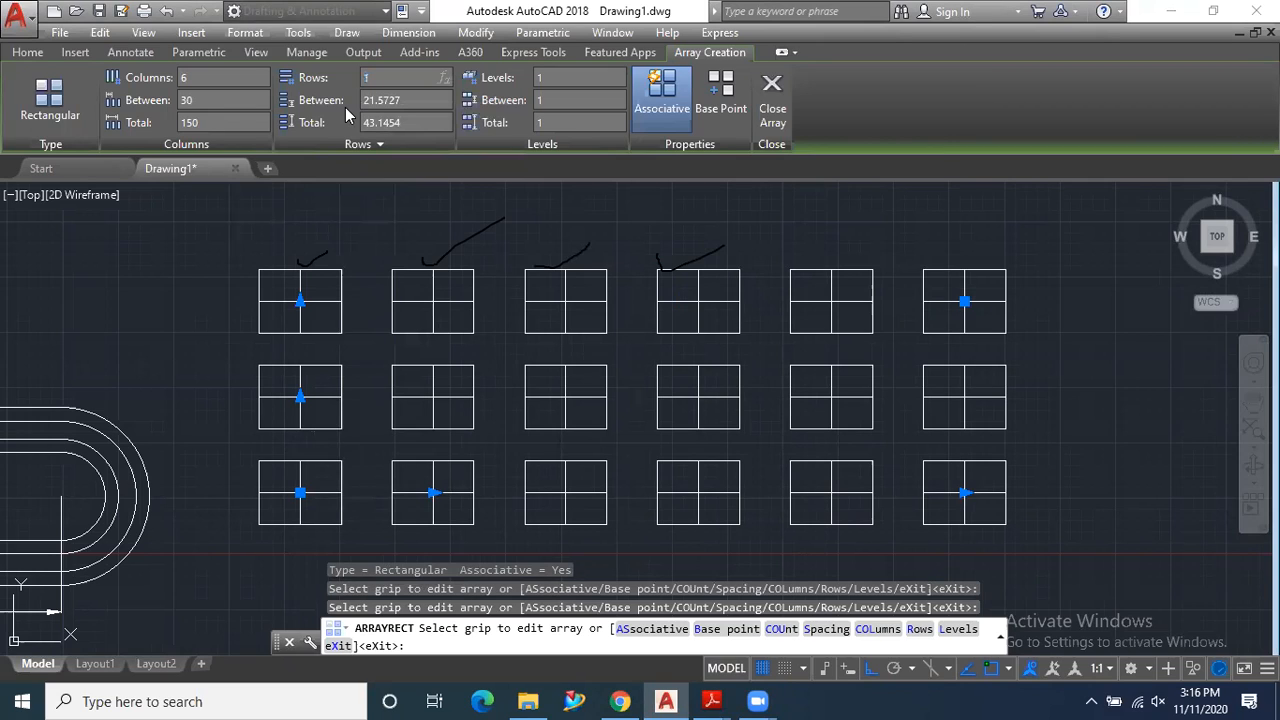
key(Return)
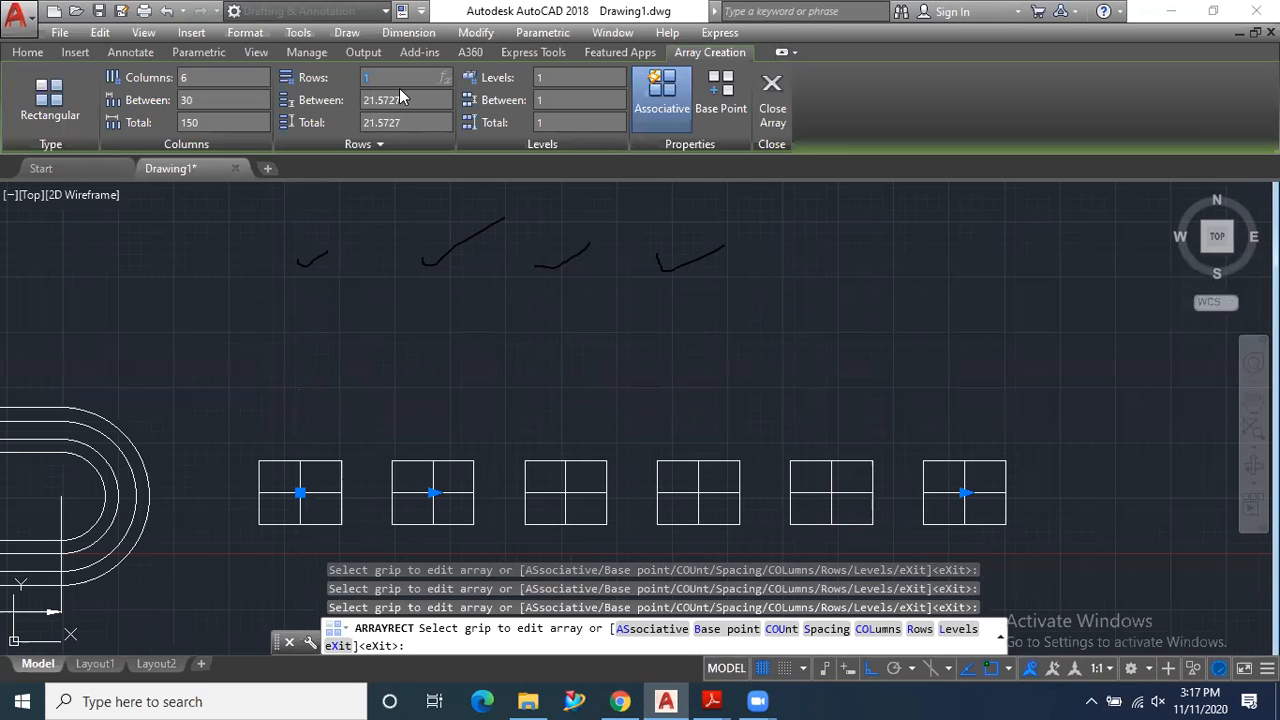
key(Return)
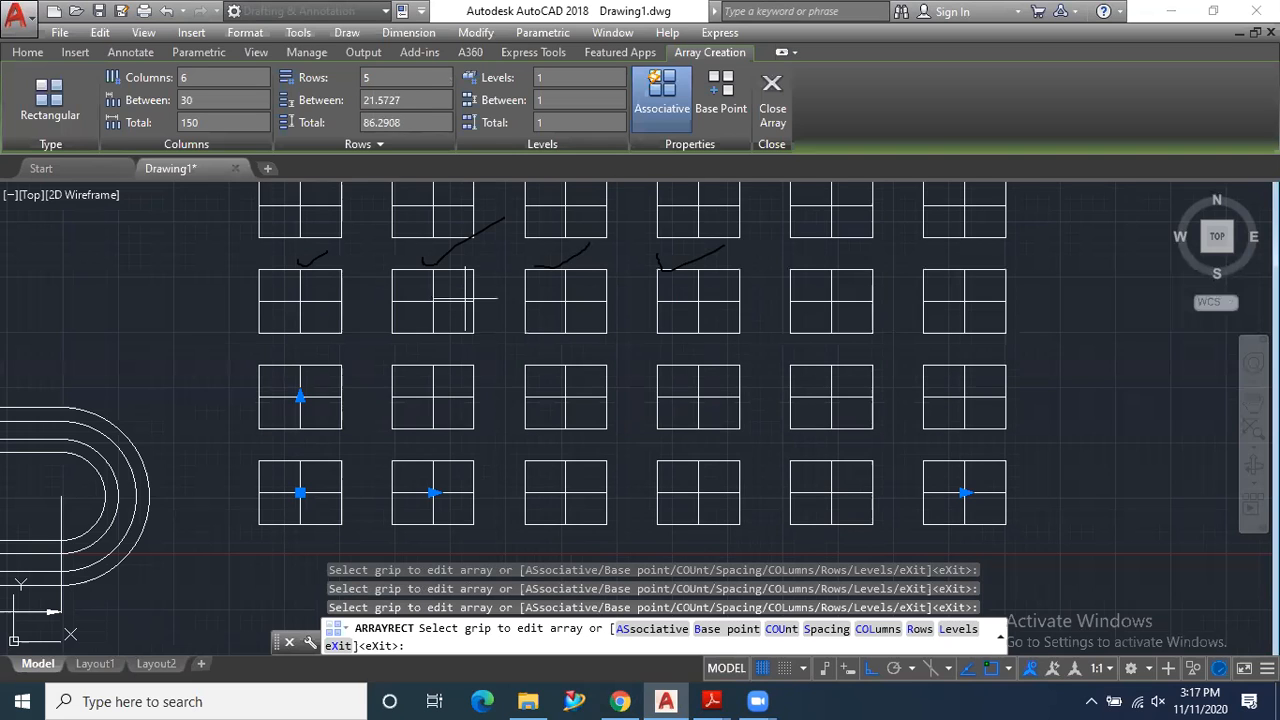
scroll(482, 405, down, 2)
scroll(480, 406, down, 2)
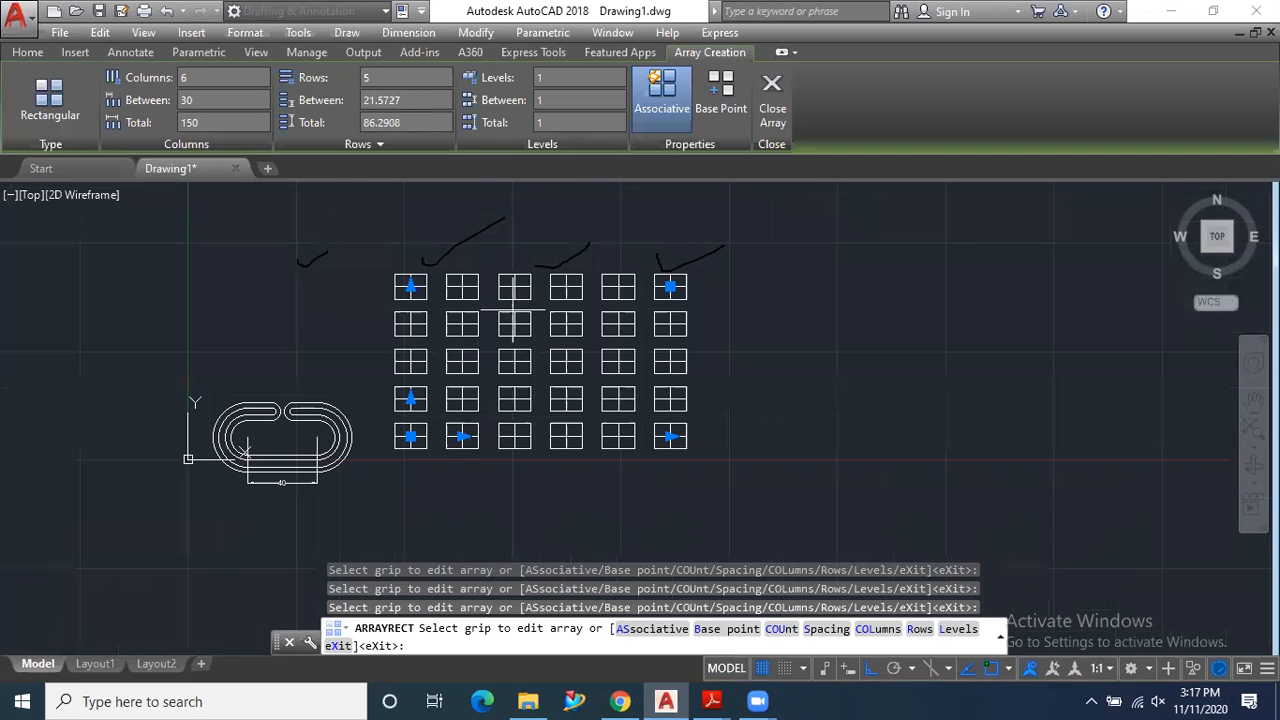
scroll(513, 310, up, 2)
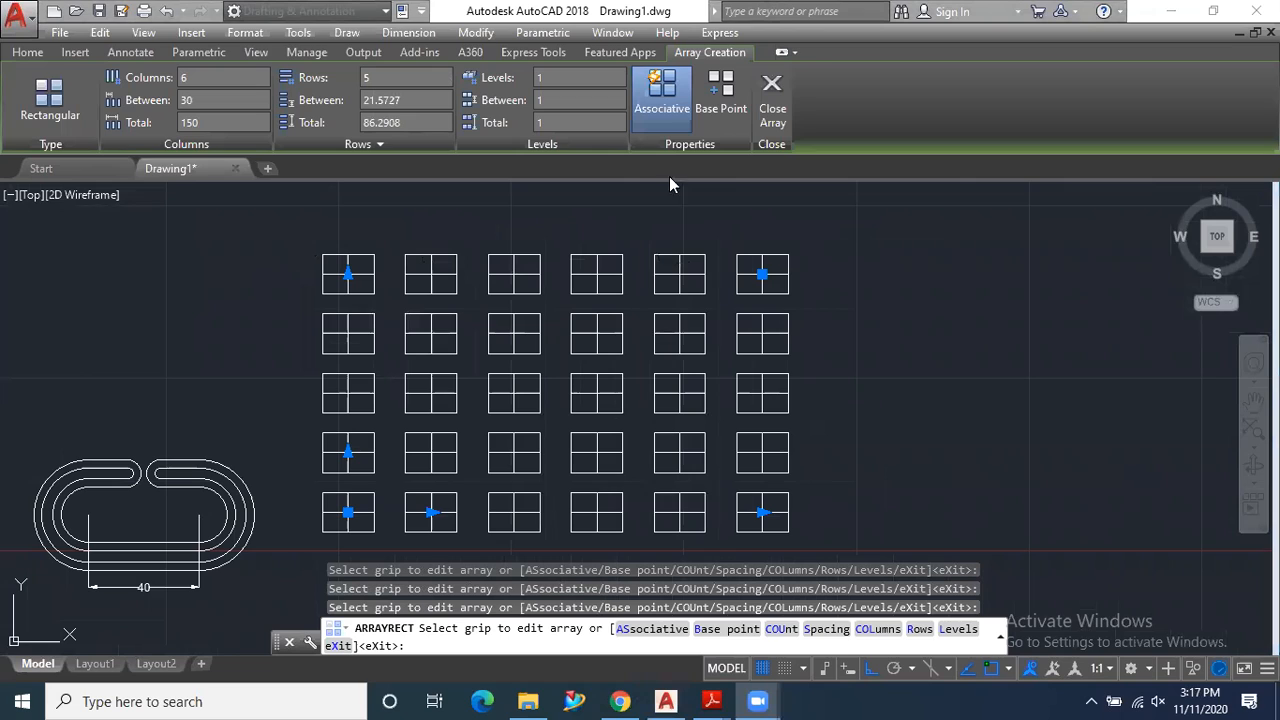
- Switch to the SW Isometric view and set the array's level count to 3
scroll(528, 345, down, 2)
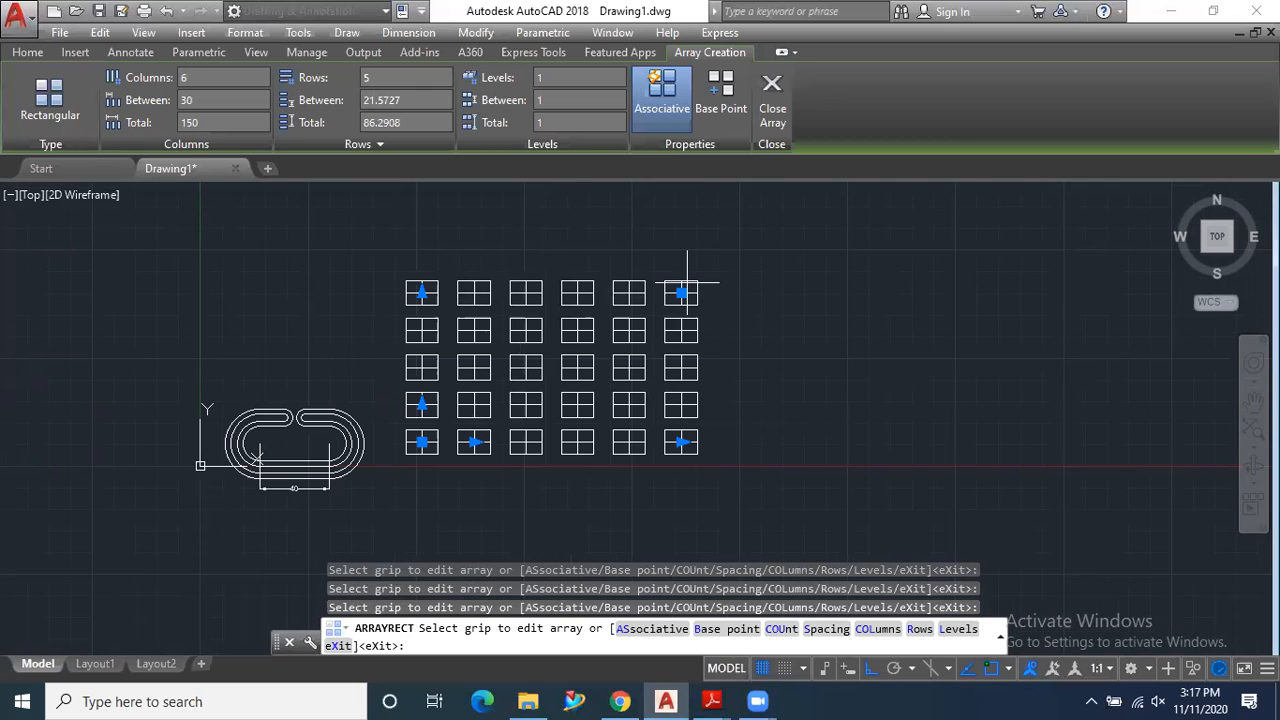
click(1205, 256)
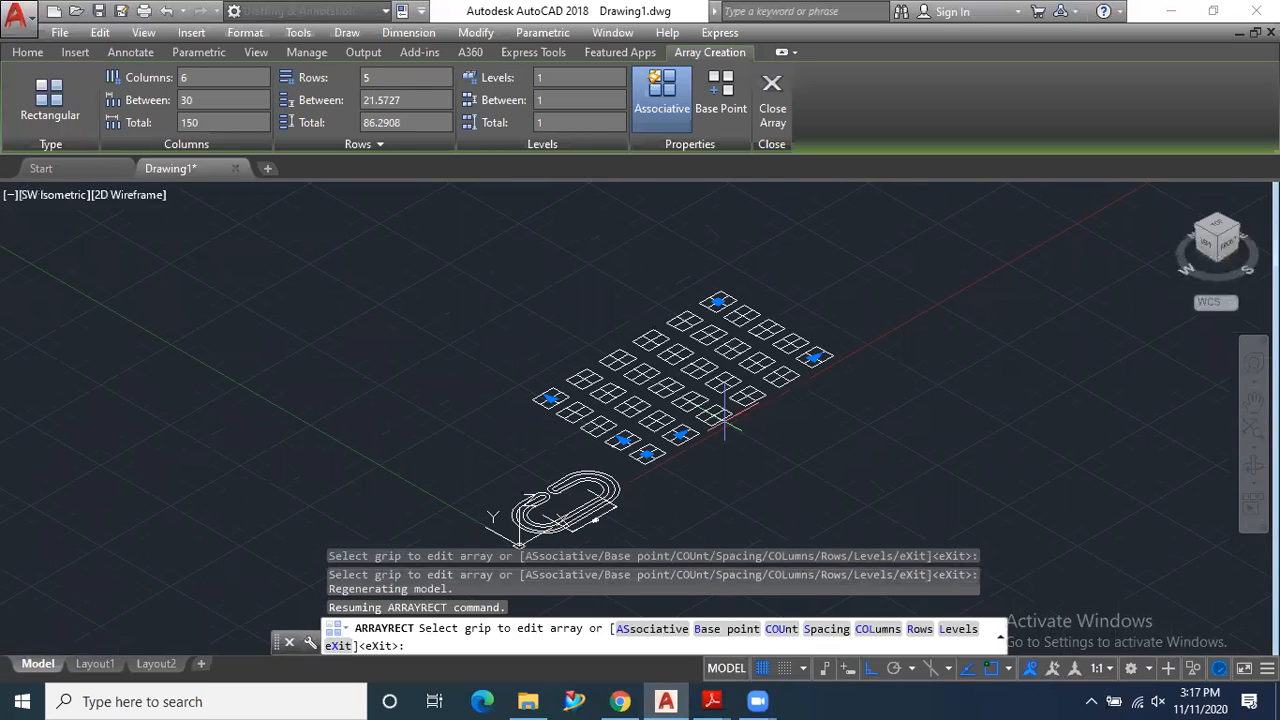
scroll(725, 425, up, 2)
scroll(652, 412, up, 2)
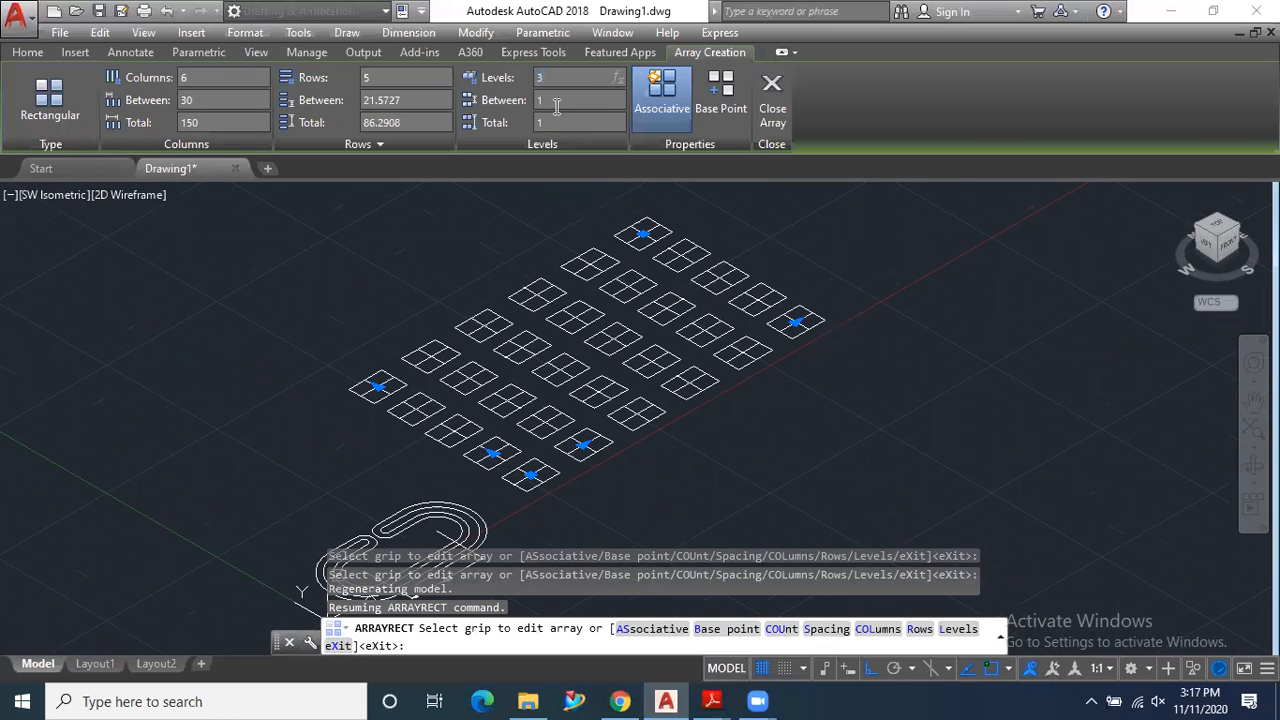
key(Return)
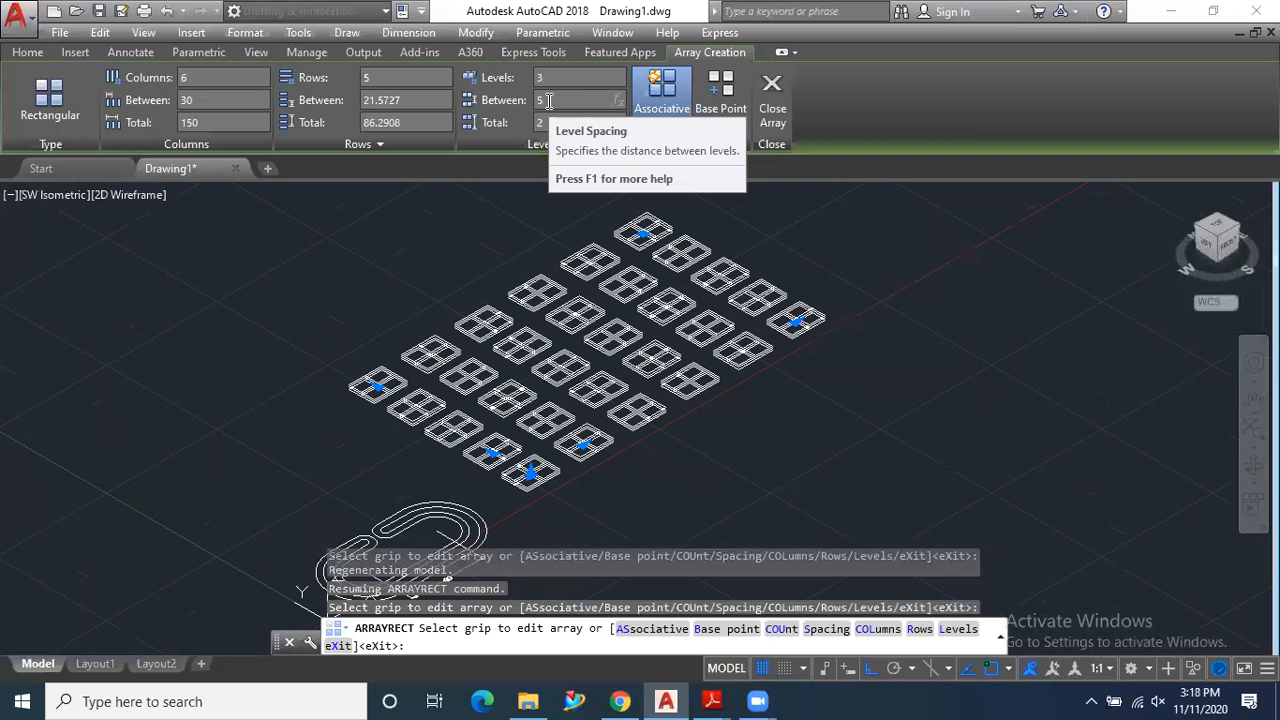
- Set the array's level spacing to 5 and orbit to a front side view of the stacked levels
key(Return)
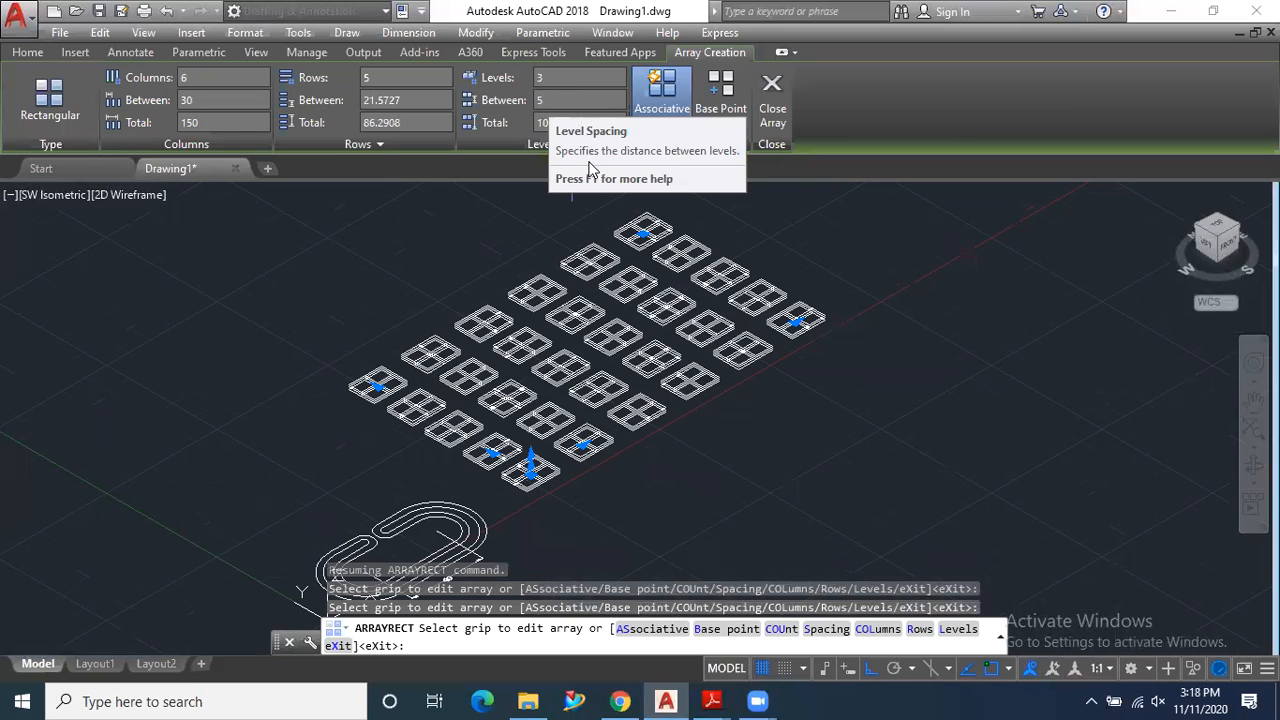
scroll(622, 447, up, 2)
scroll(622, 451, up, 1)
scroll(621, 448, down, 1)
middle_drag(632, 459, 640, 407)
shift+middle_drag(618, 392, 579, 385)
shift+middle_drag(529, 453, 506, 445)
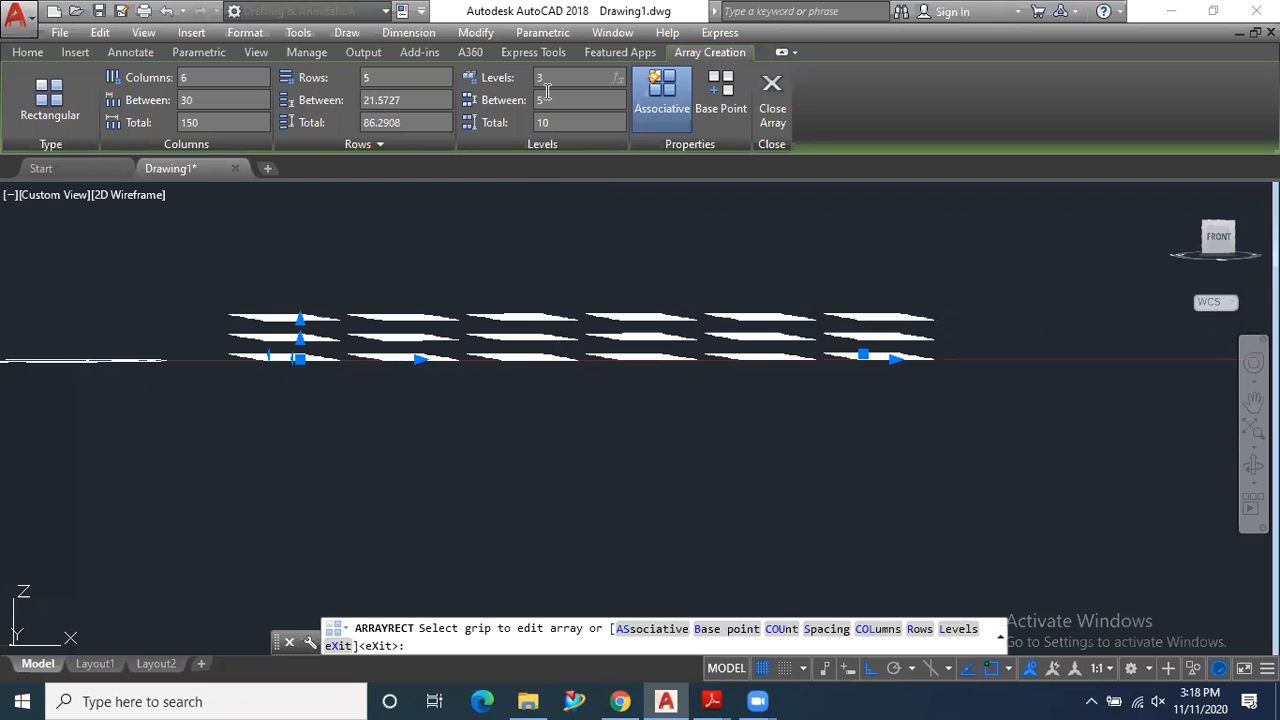
- Set the array's level count to 1, finish the array and return to the Top view
key(Return)
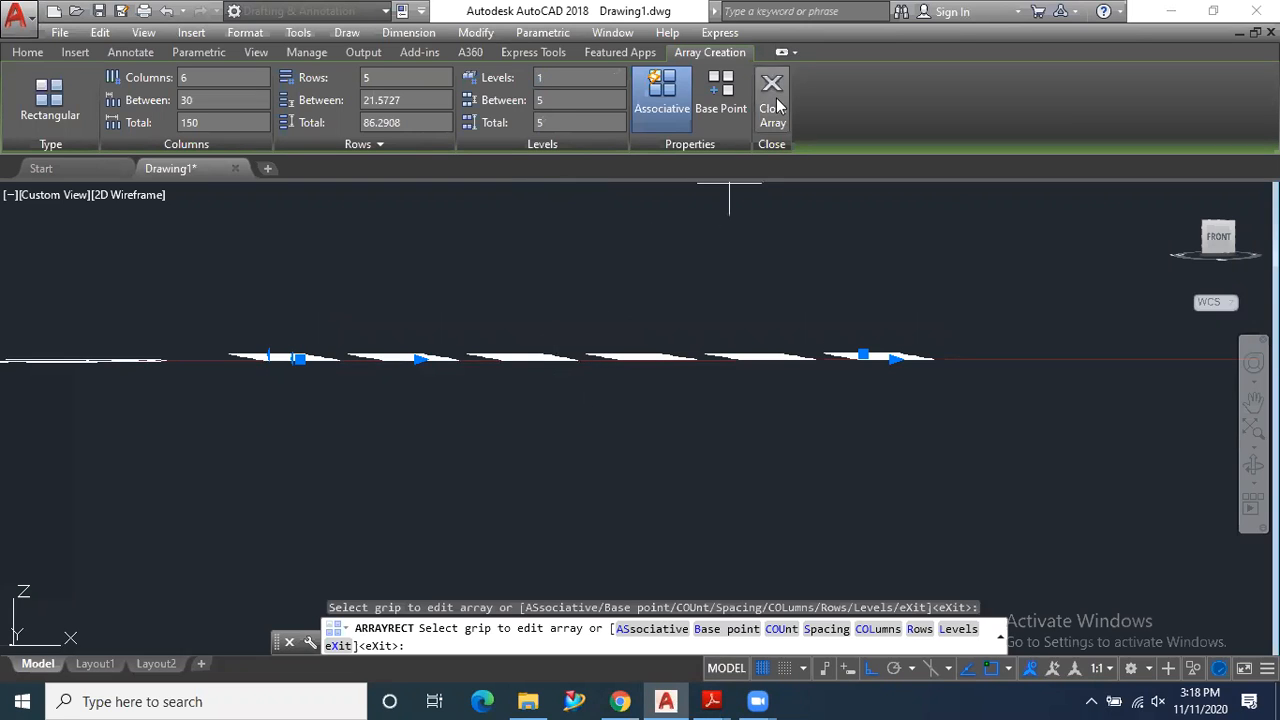
middle_drag(688, 313, 829, 434)
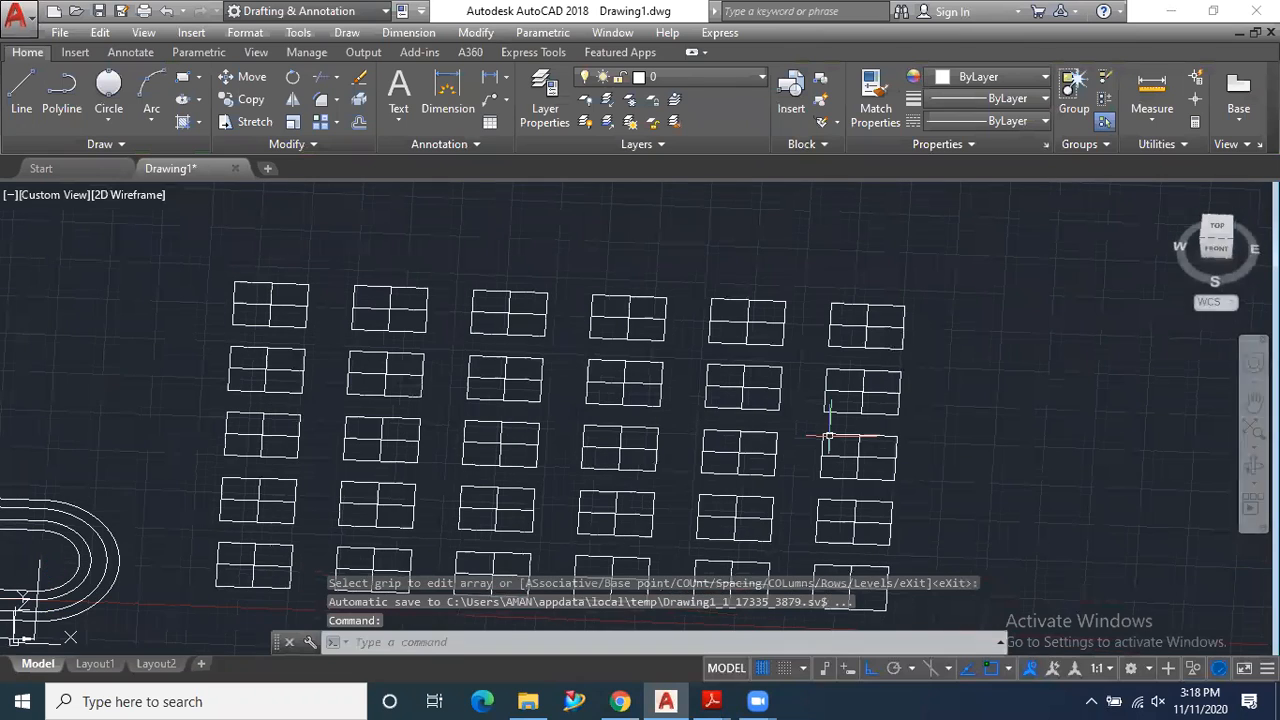
click(1207, 245)
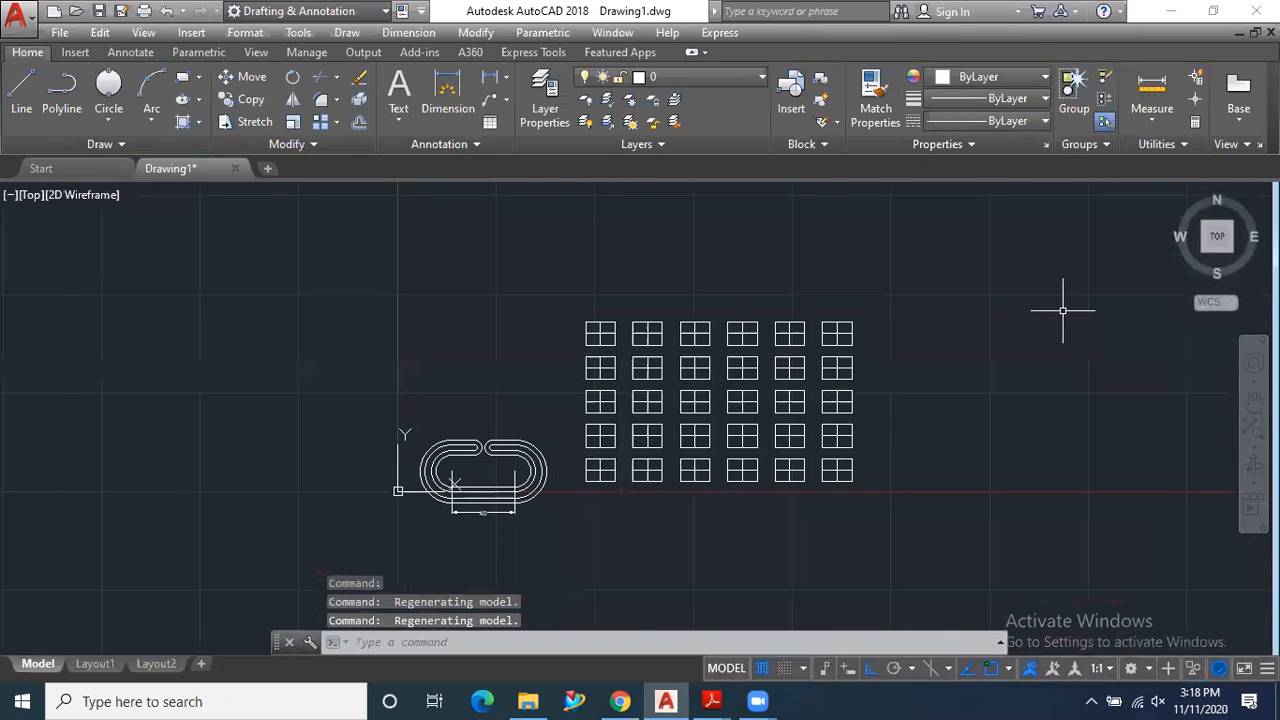
scroll(814, 380, up, 4)
scroll(766, 366, down, 2)
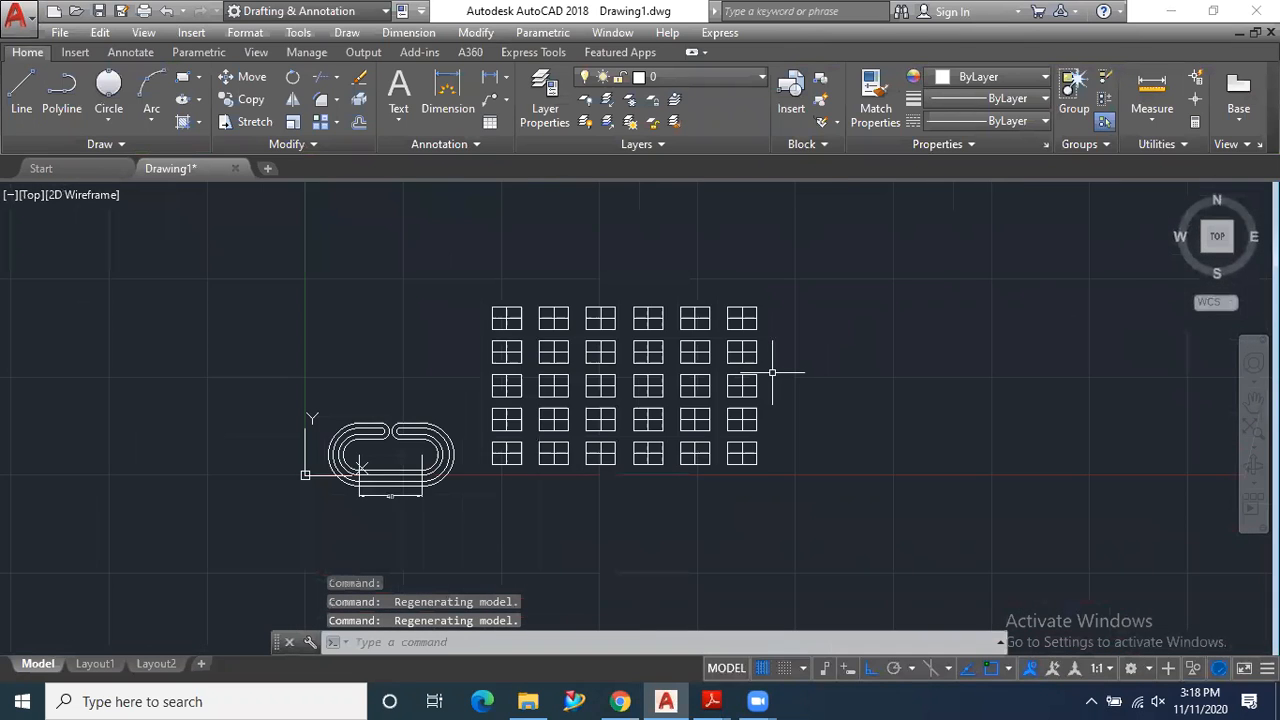
scroll(866, 410, up, 2)
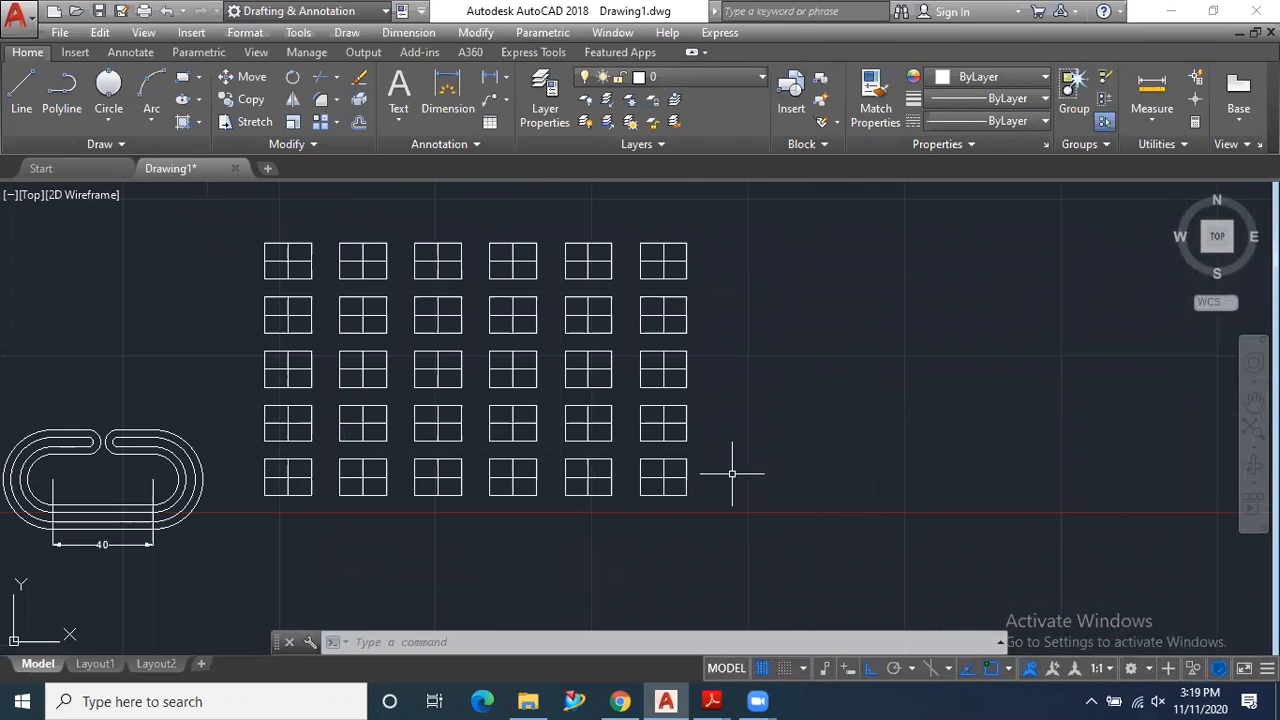
- Draw a circle with a radius of about 39.6 in the empty area beside the rectangular array
click(336, 121)
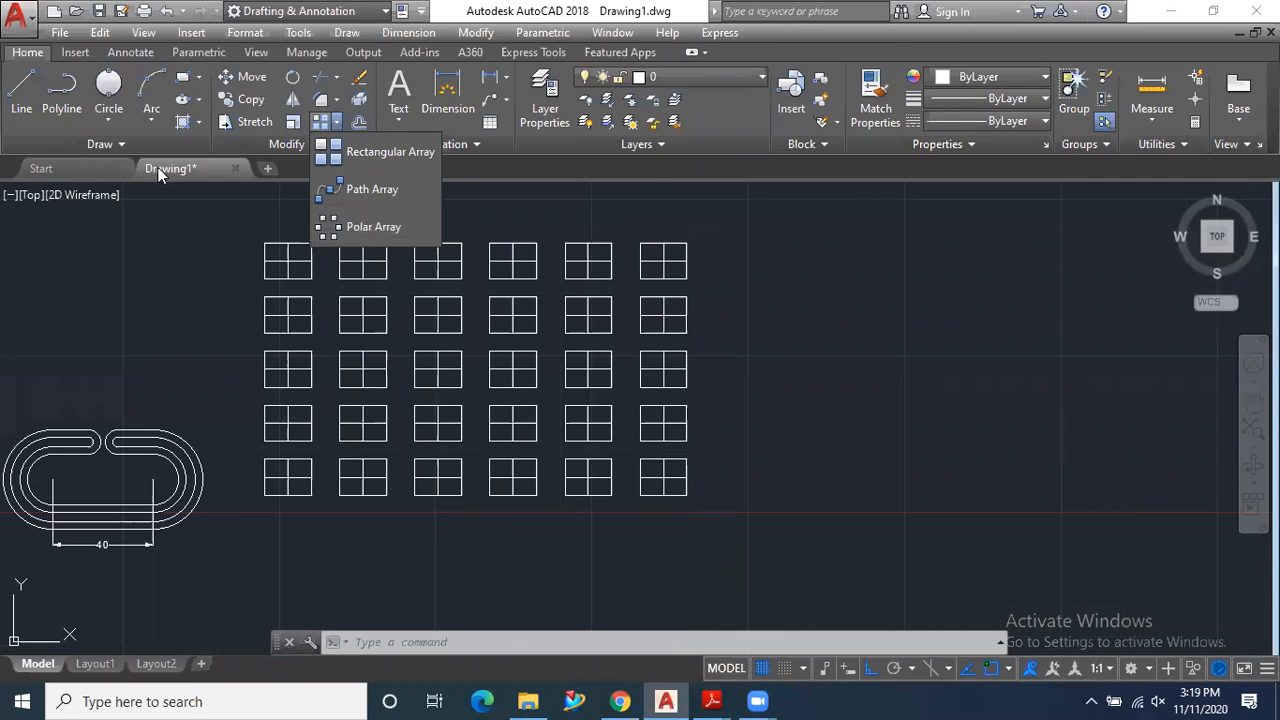
click(107, 124)
click(133, 154)
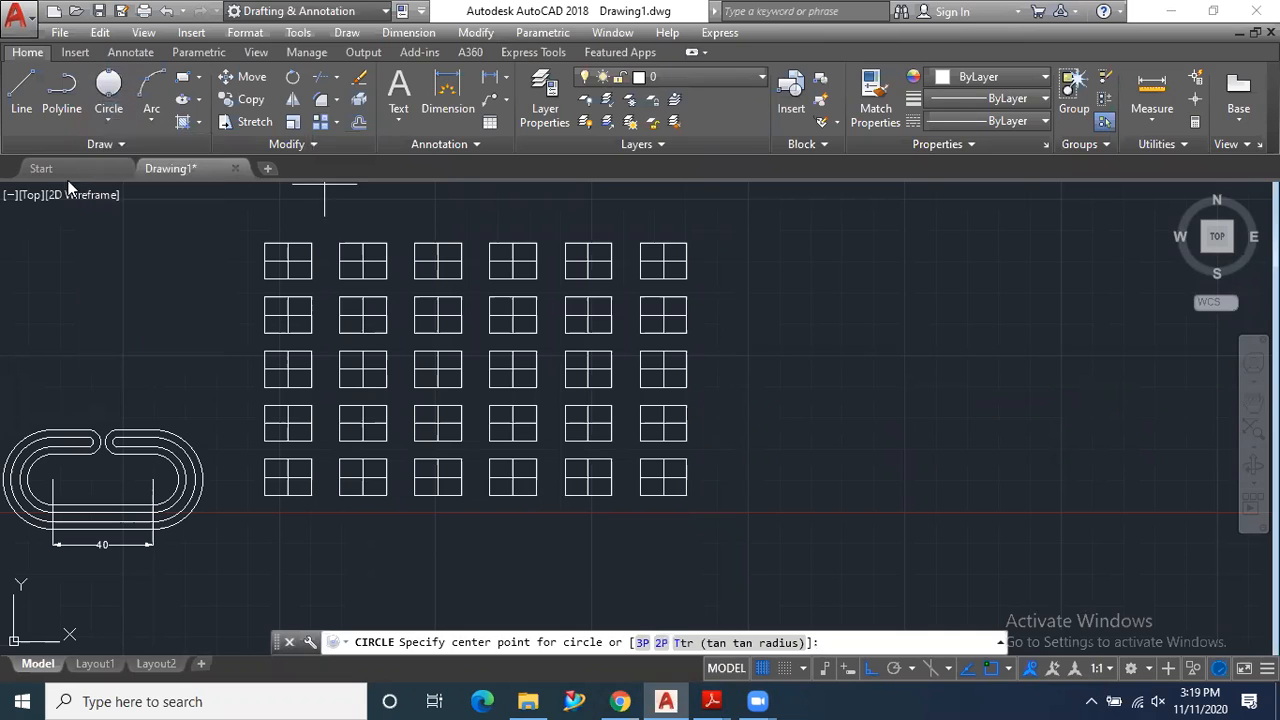
click(922, 373)
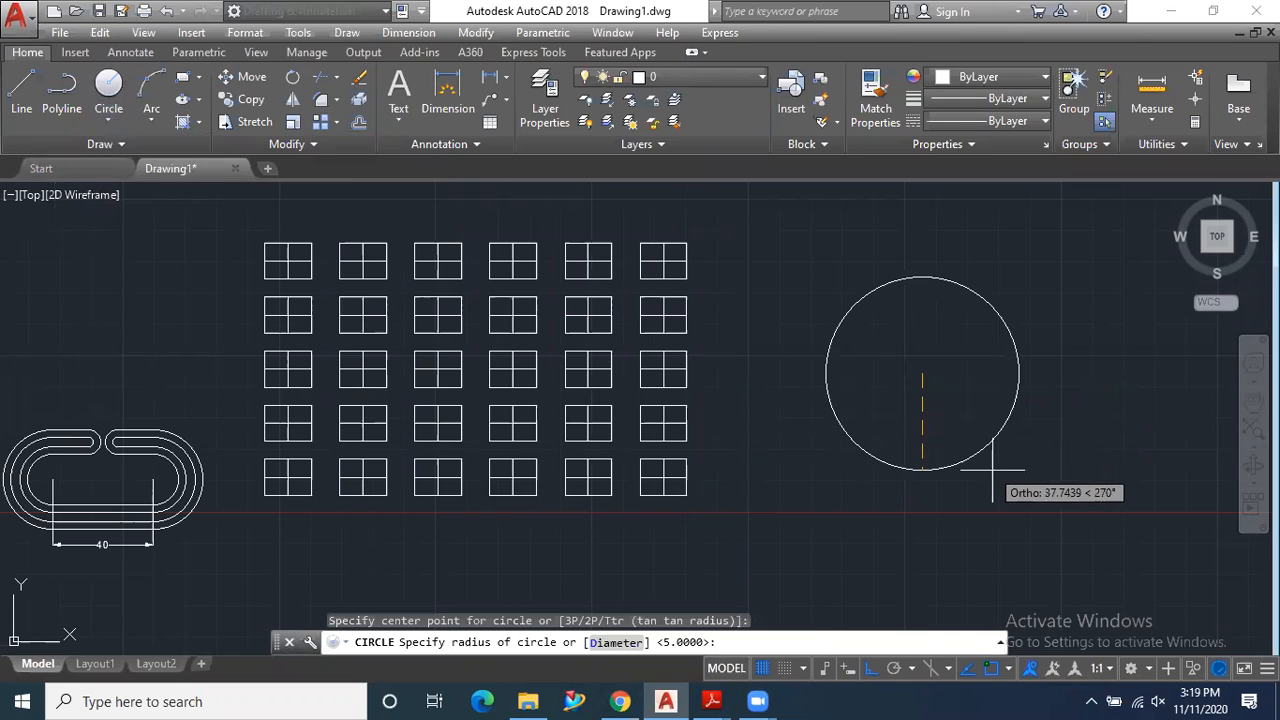
click(989, 473)
scroll(757, 489, down, 3)
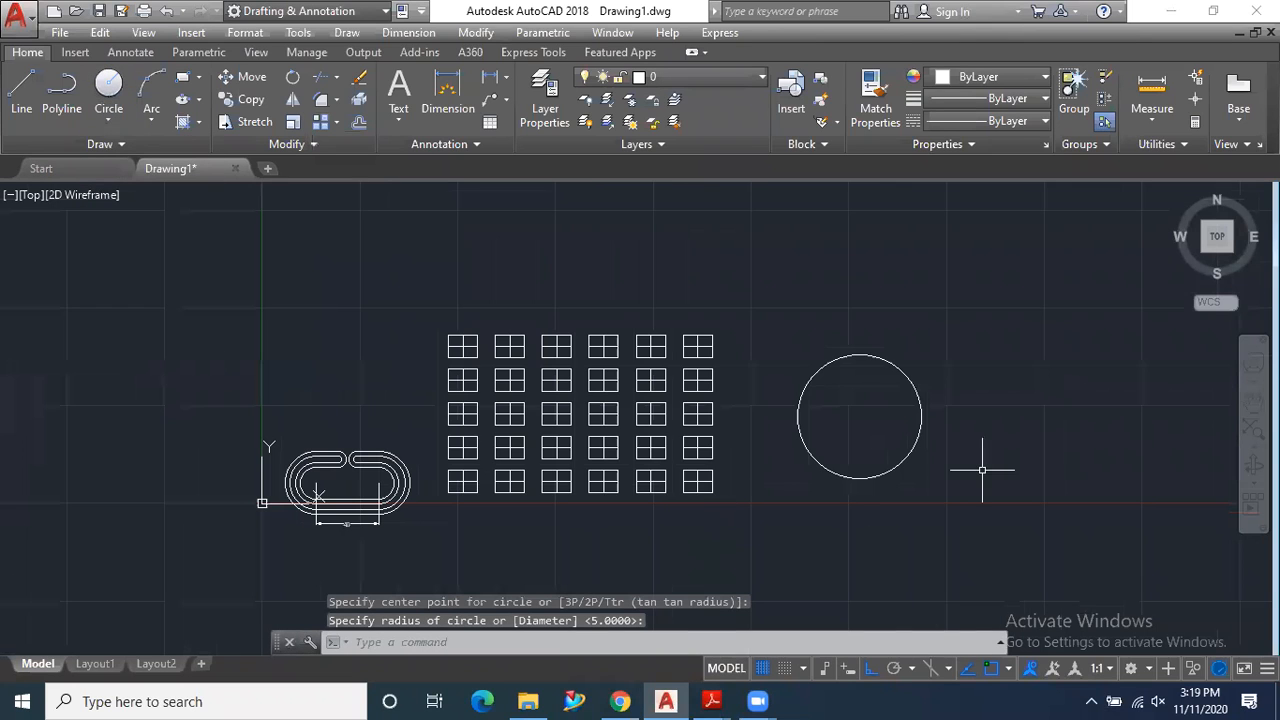
scroll(1025, 429, up, 3)
- Draw a small circle just above the large circle, centred on its vertical axis
click(108, 84)
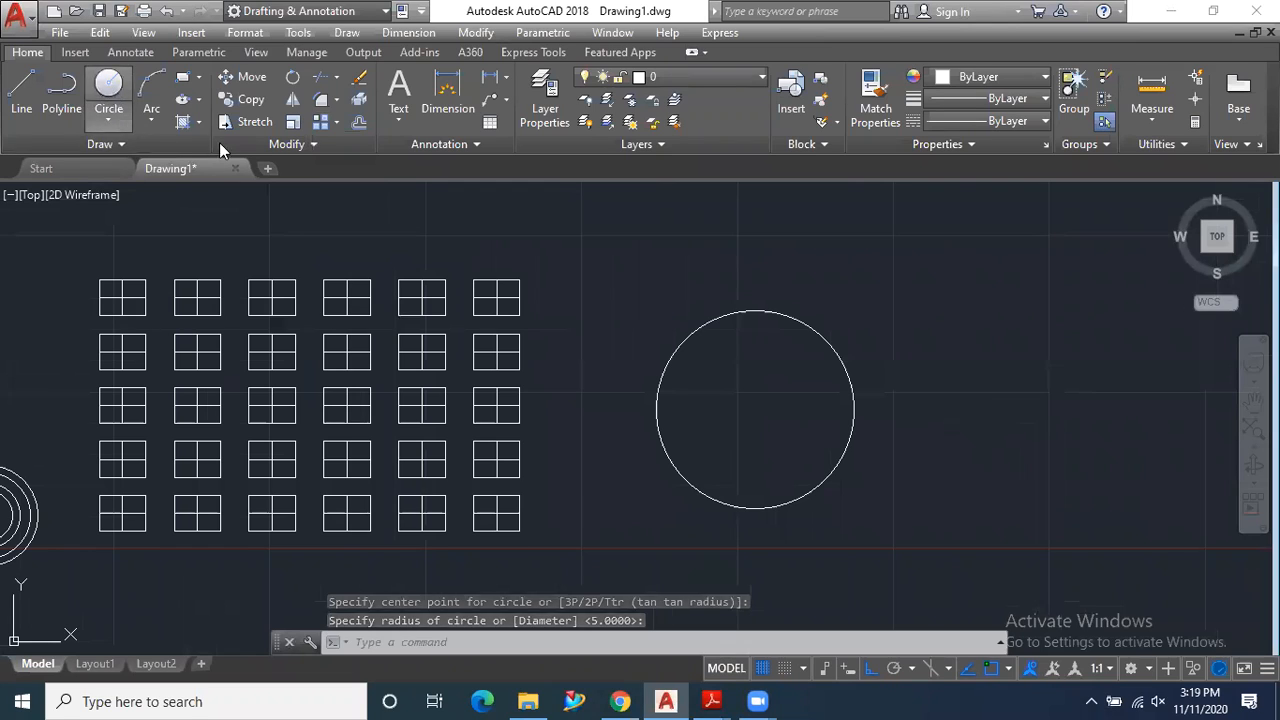
click(755, 288)
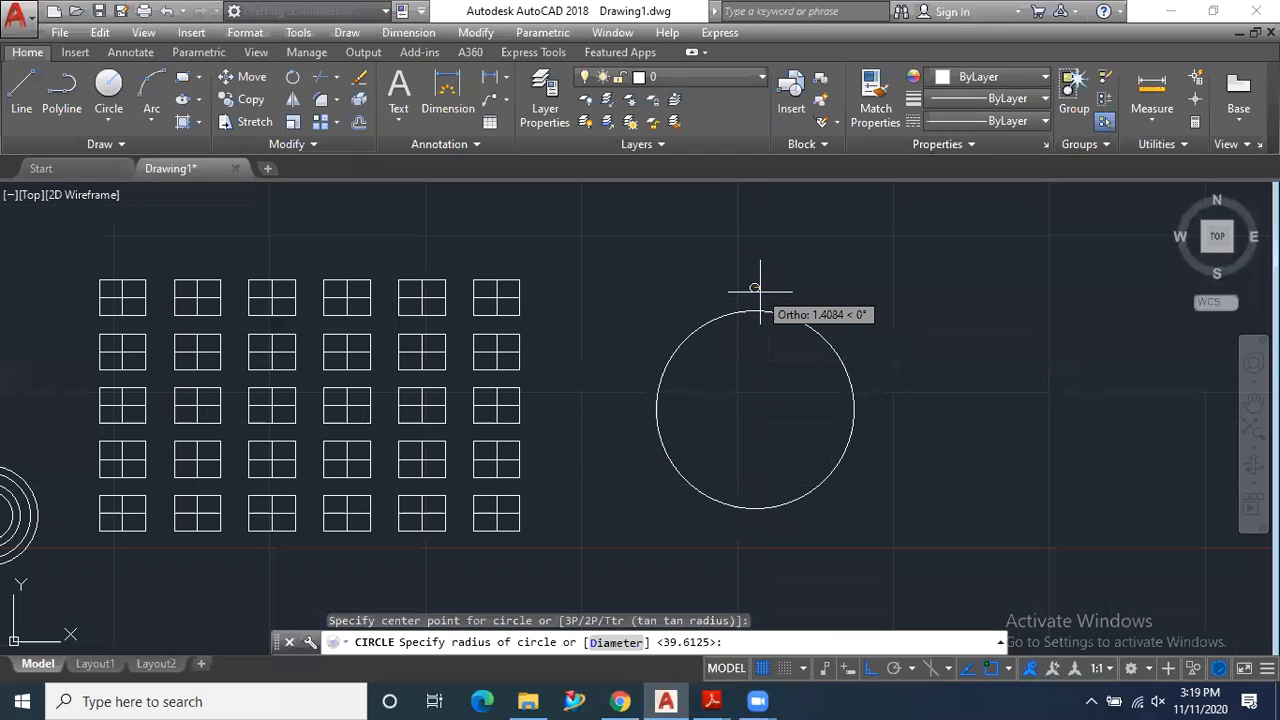
click(768, 296)
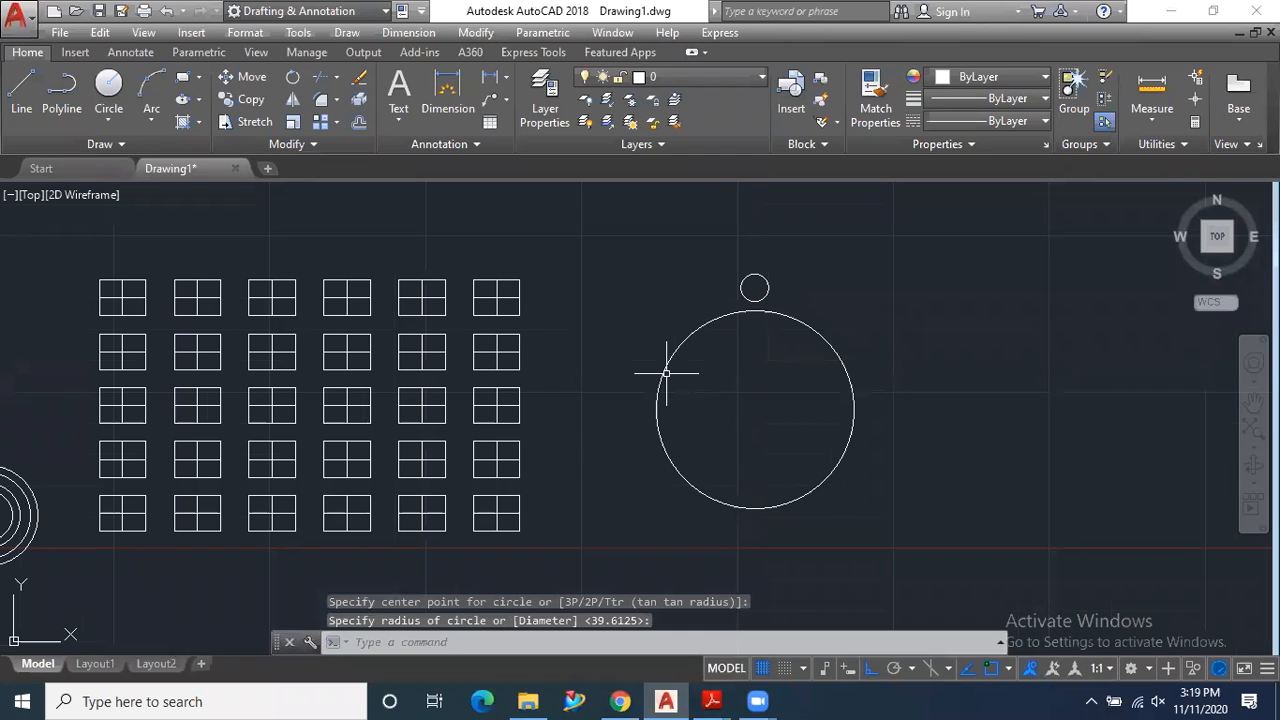
- Create a polar array of the small circle around the centre of the large circle
scroll(595, 357, down, 2)
scroll(760, 378, up, 2)
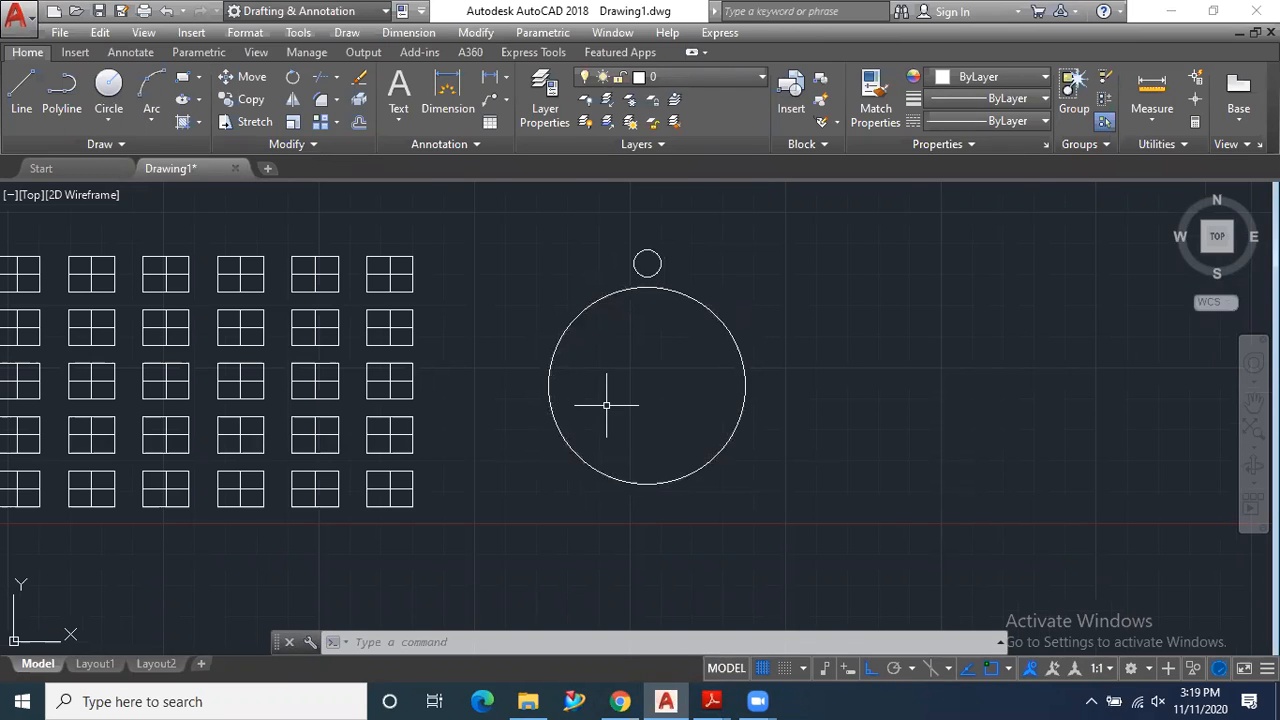
click(339, 120)
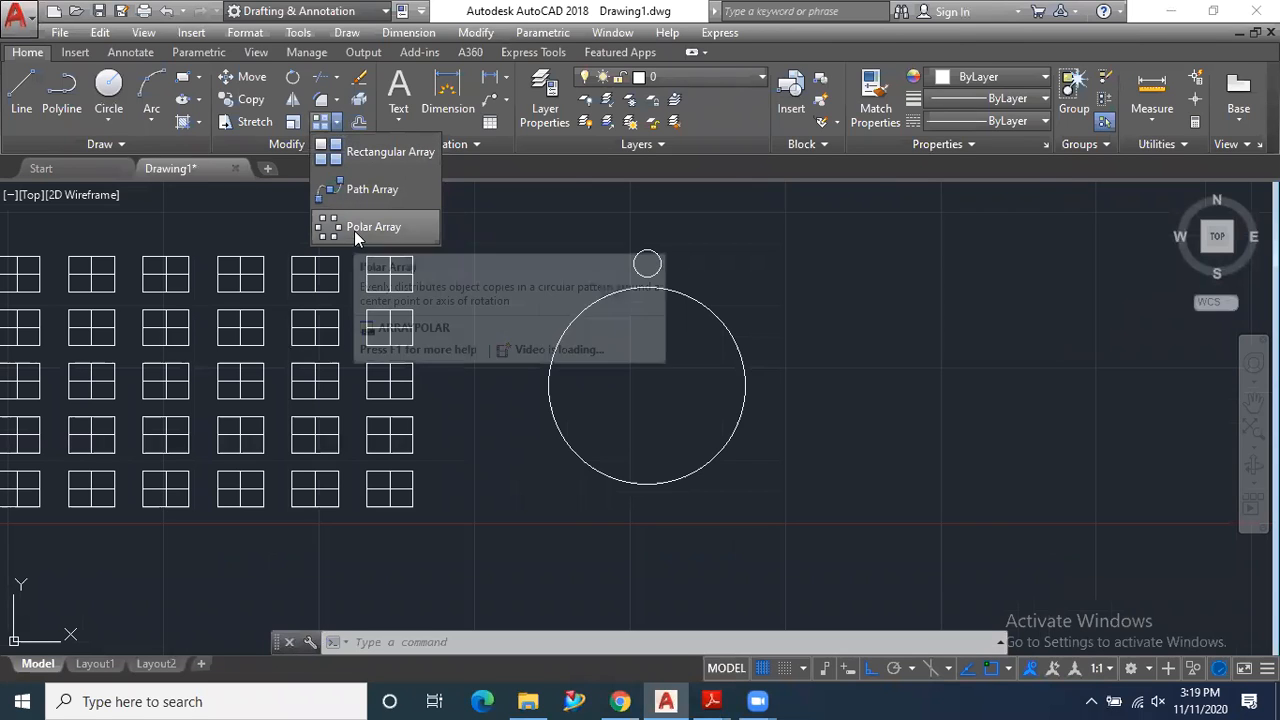
click(354, 228)
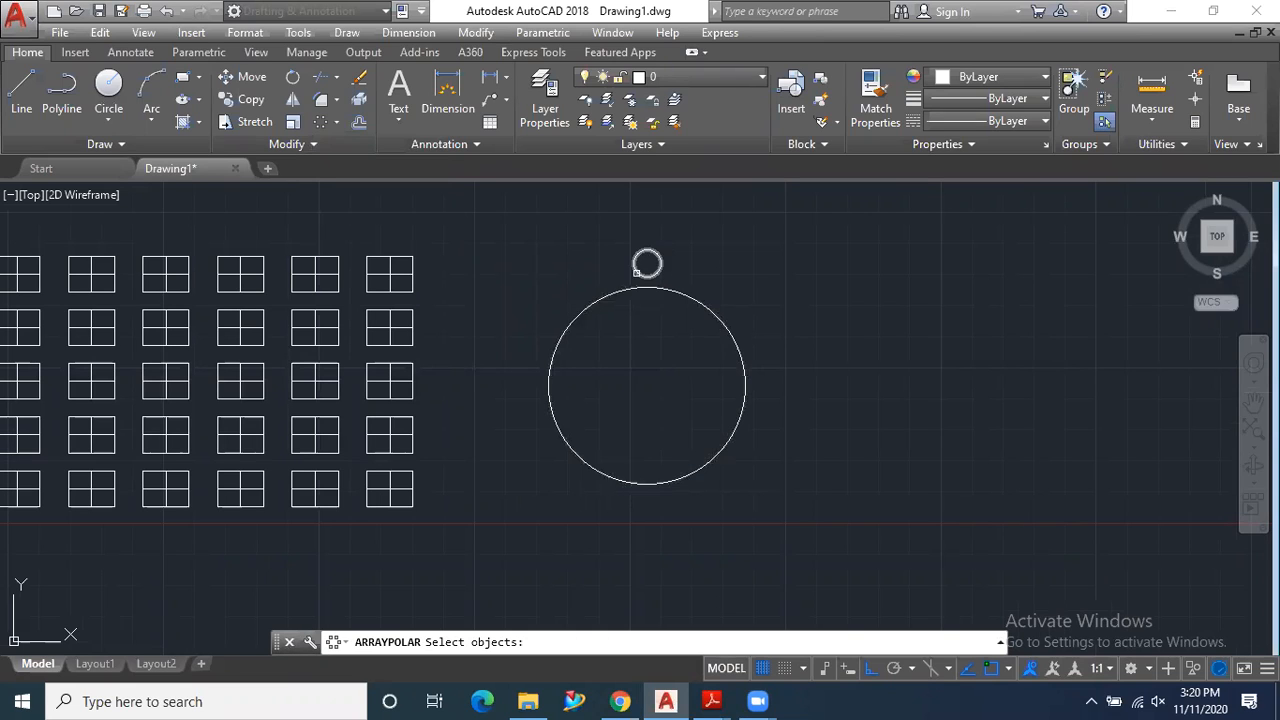
scroll(659, 247, up, 2)
scroll(659, 247, up, 2)
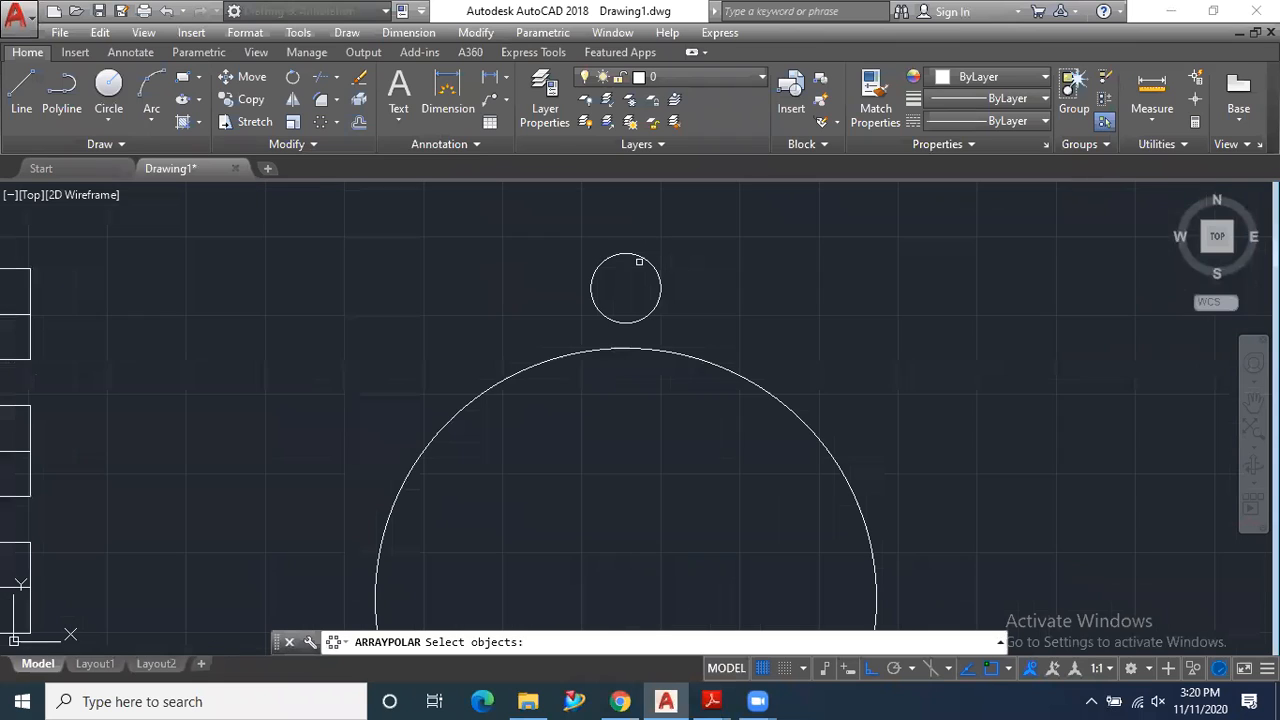
click(651, 259)
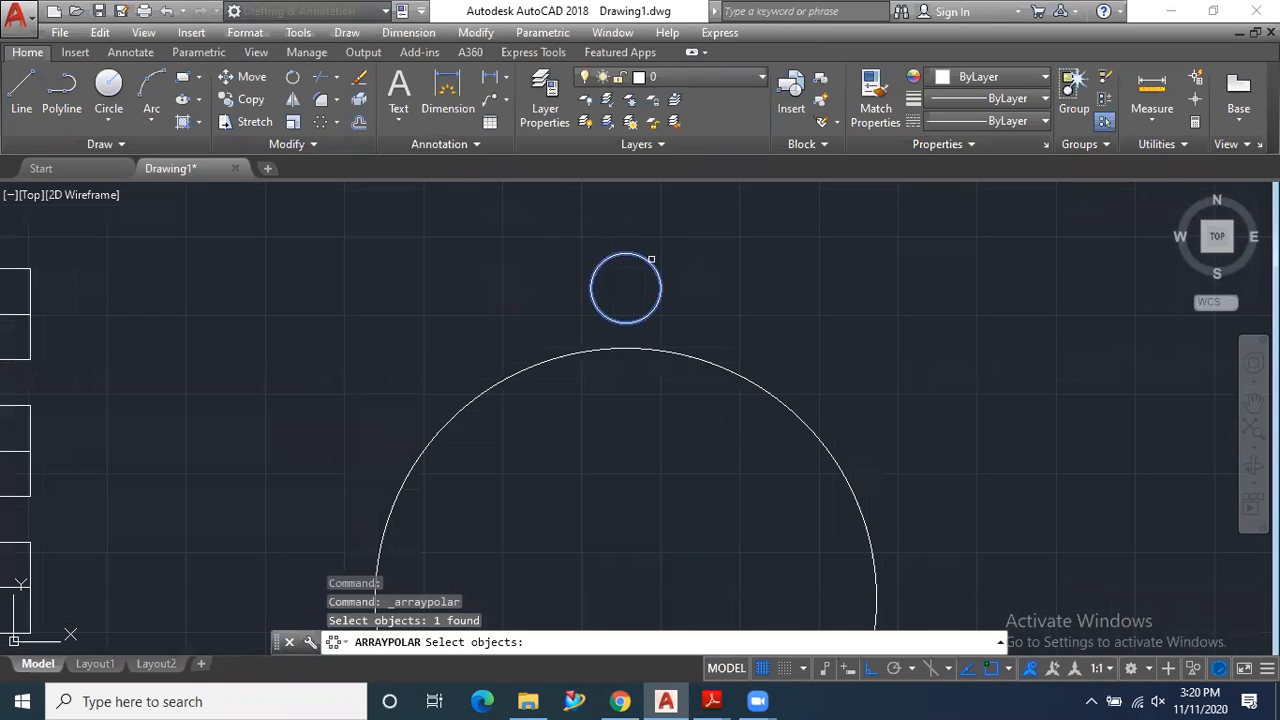
key(Return)
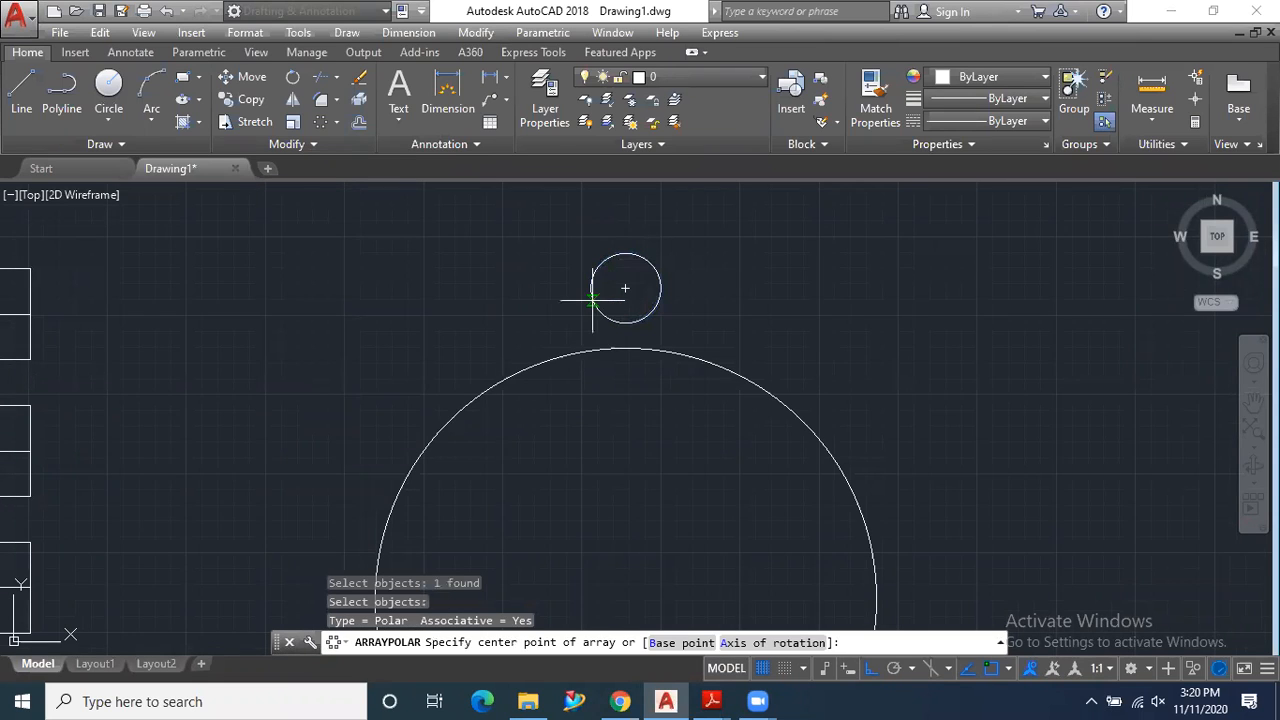
scroll(594, 292, down, 2)
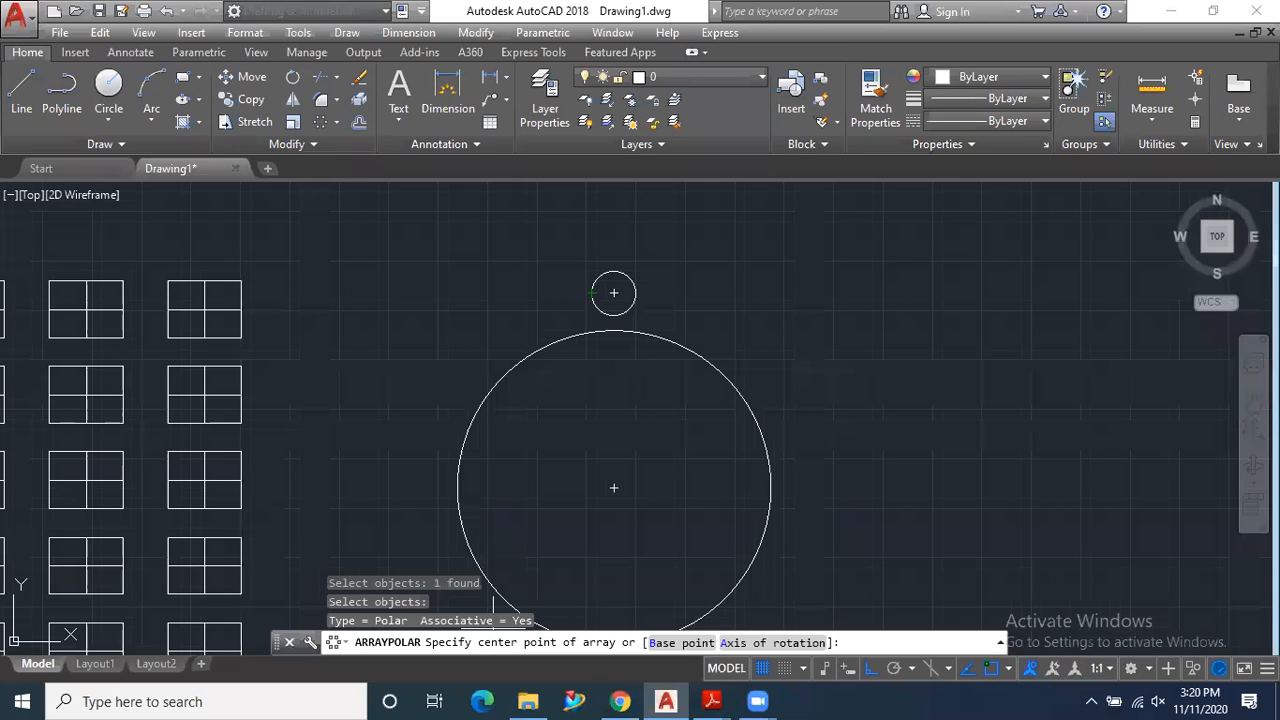
click(614, 487)
scroll(569, 330, down, 2)
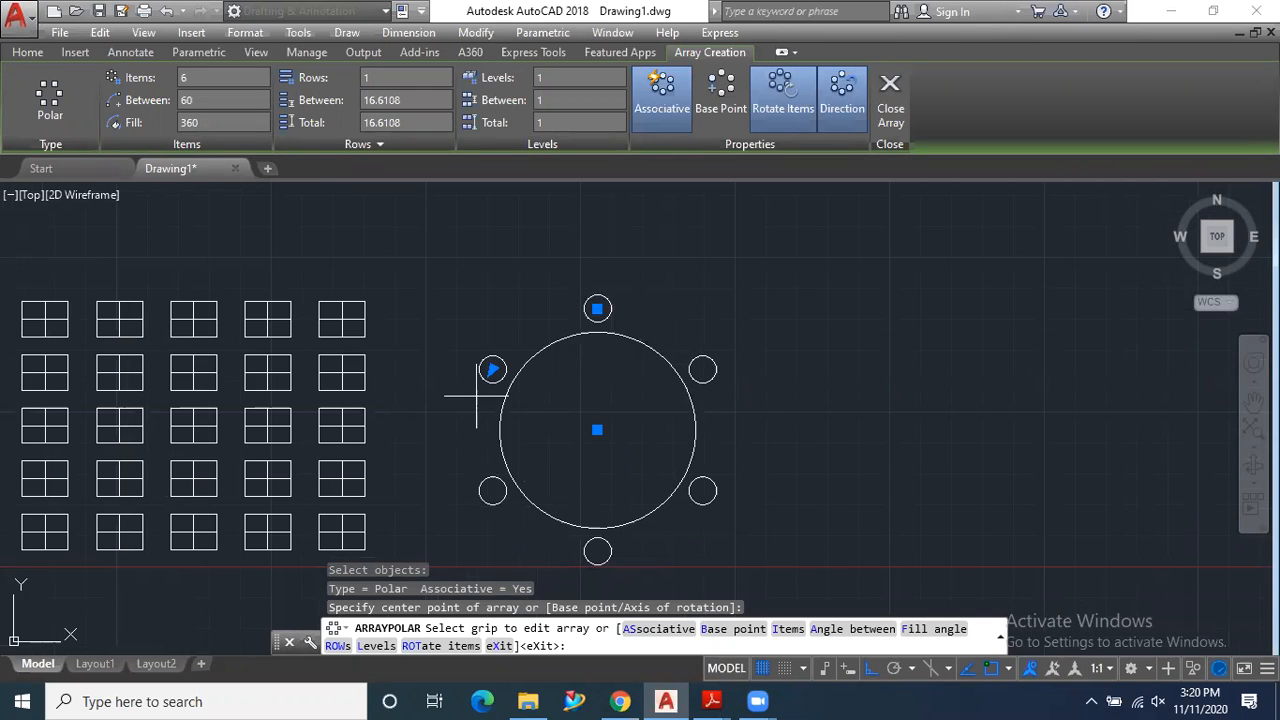
- Set the polar array's item count to 8
click(193, 78)
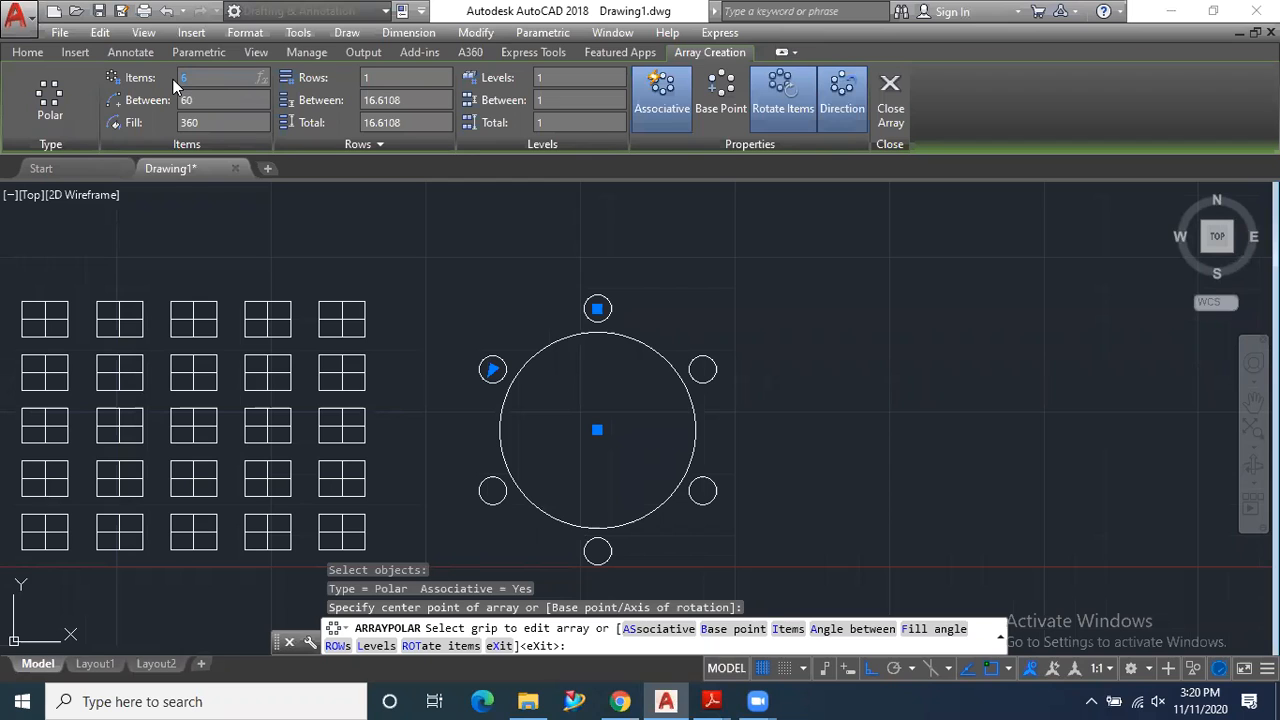
text(8)
key(Return)
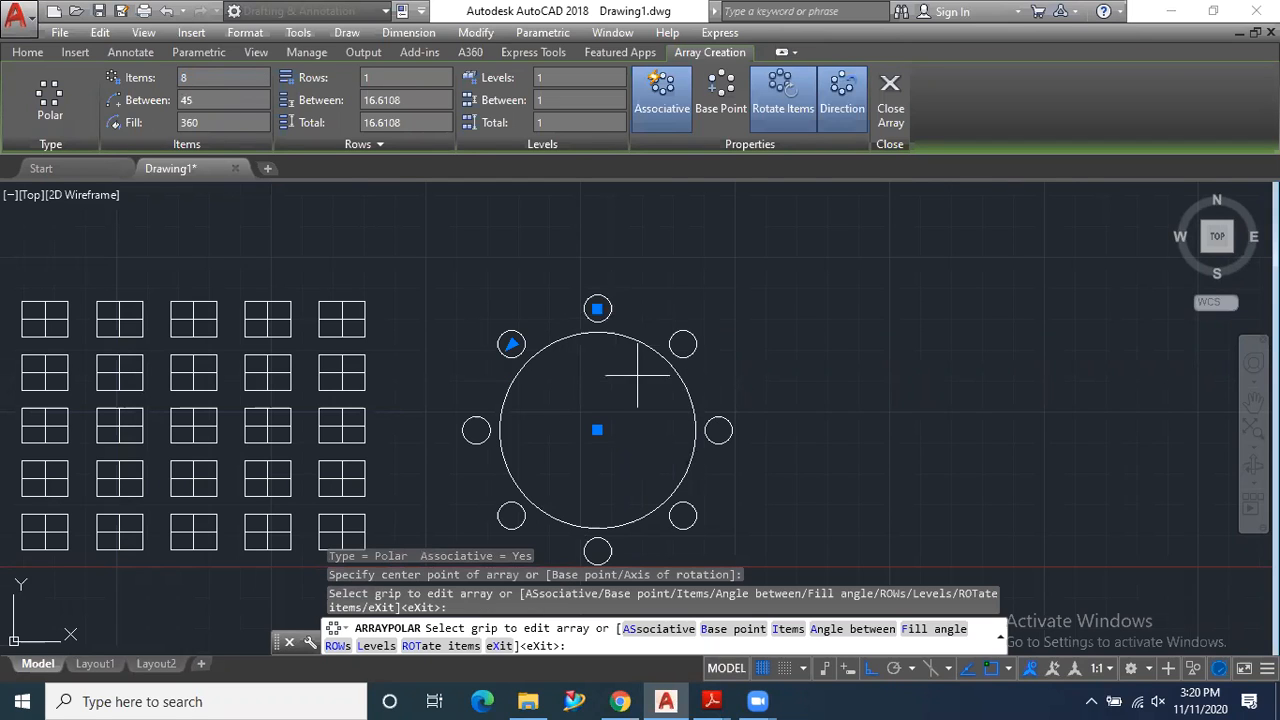
middle_drag(675, 461, 660, 430)
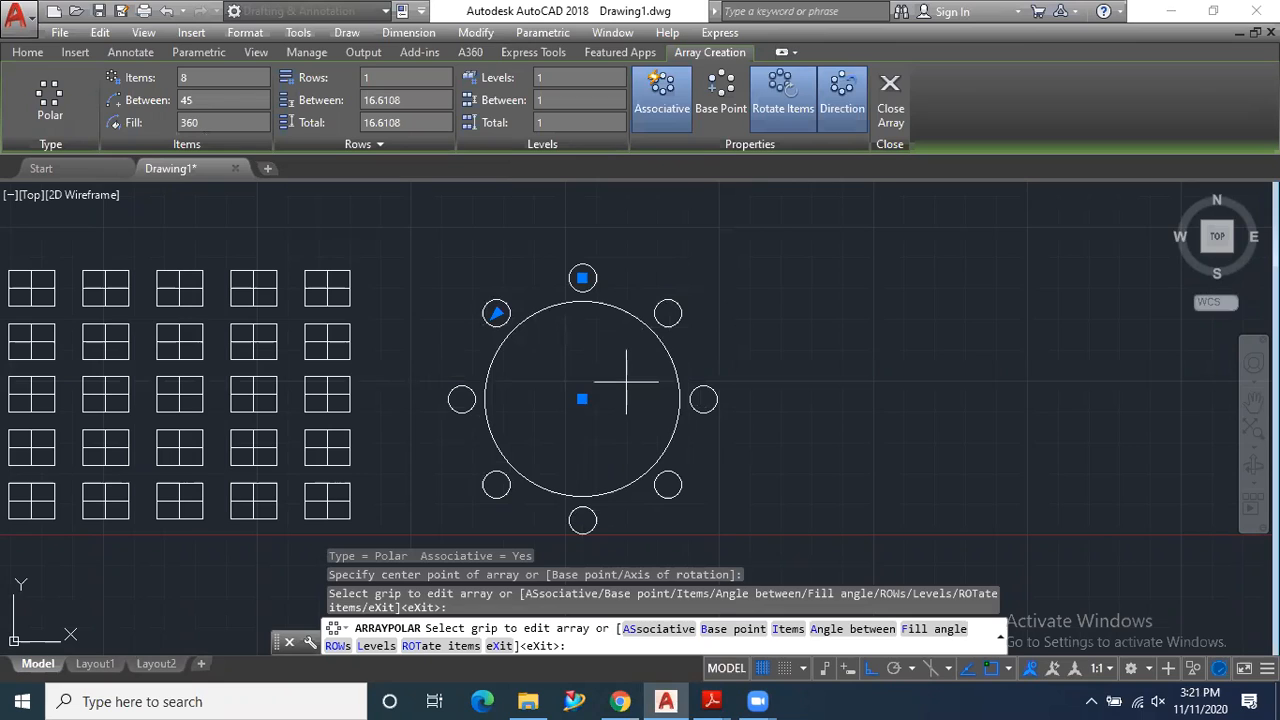
- Try a fill angle of 270 and one of 180 degrees for the polar array
click(206, 121)
text(0)
key(Return)
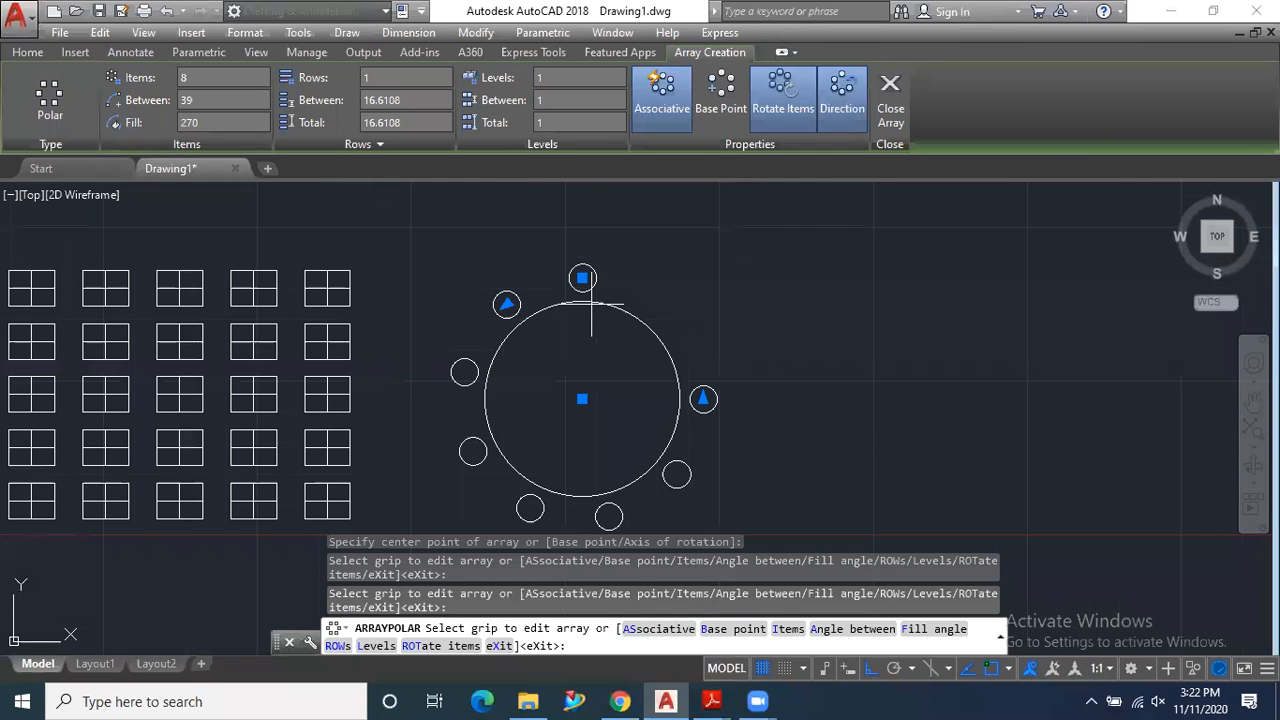
click(172, 121)
text(180)
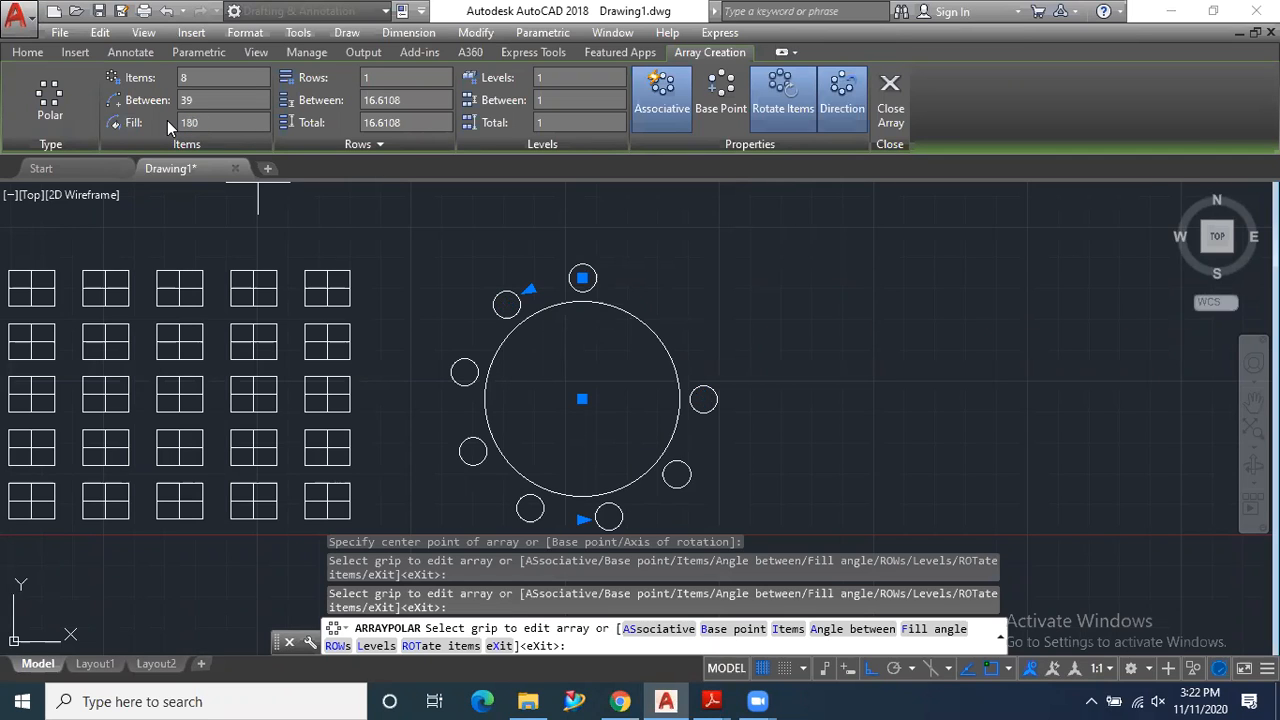
key(Return)
scroll(572, 290, down, 3)
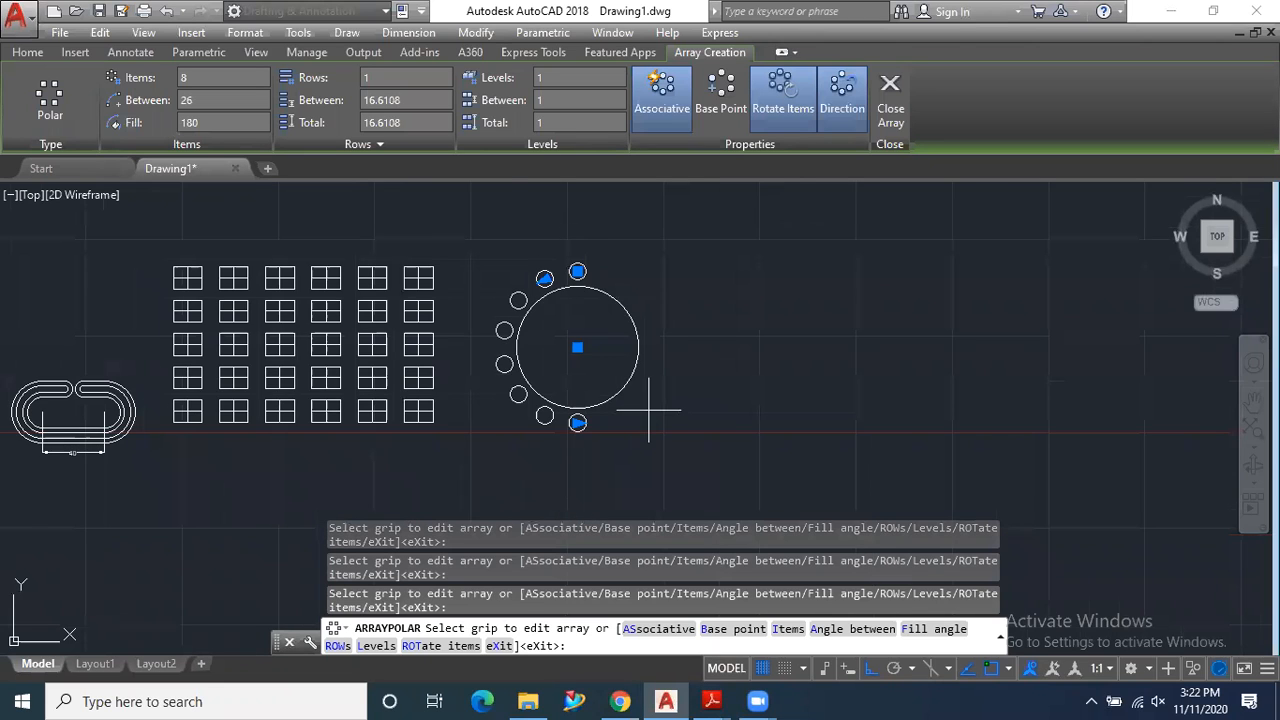
scroll(689, 383, up, 3)
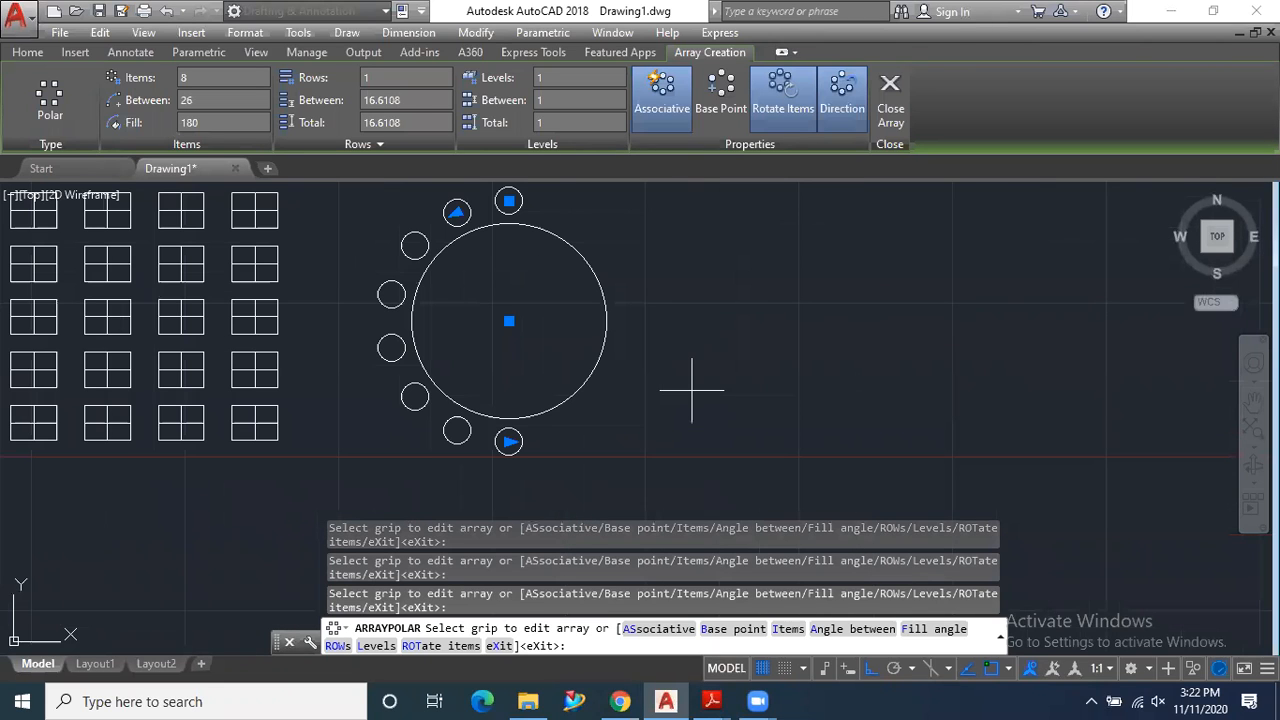
scroll(691, 389, down, 1)
scroll(585, 278, up, 2)
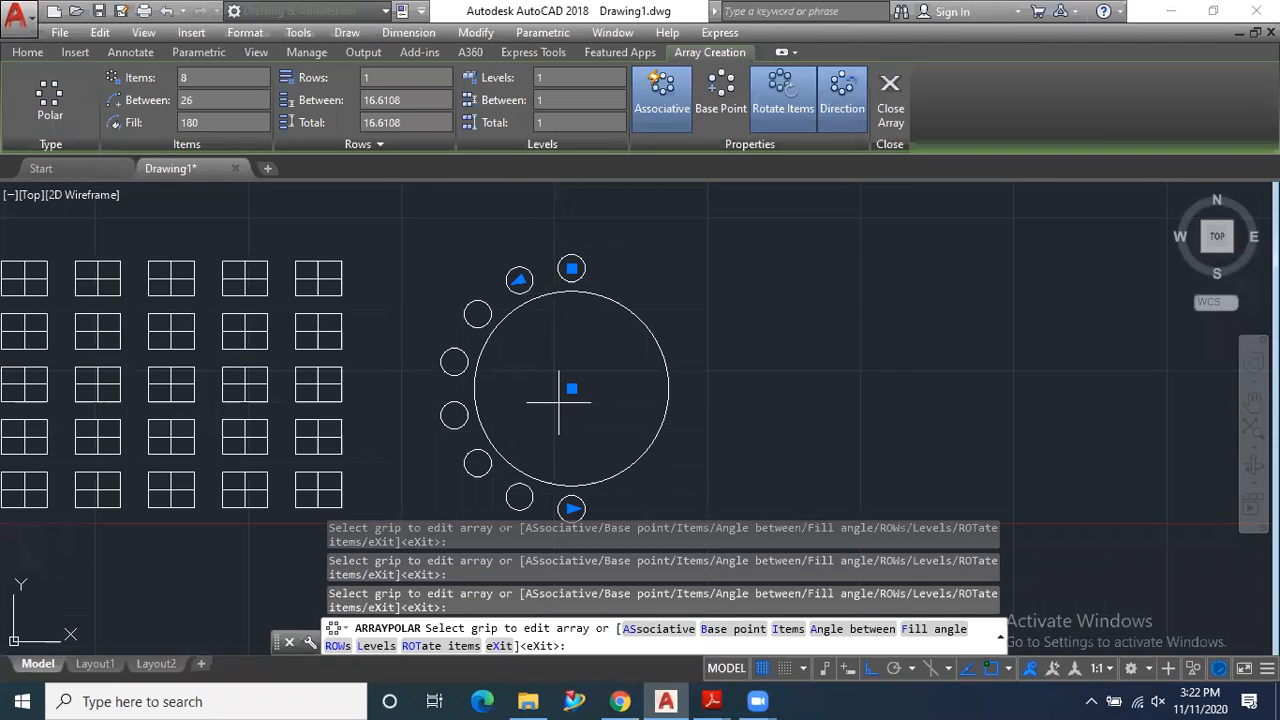
- Try a fill angle of 90 degrees for the polar array
click(190, 122)
text(90)
key(Return)
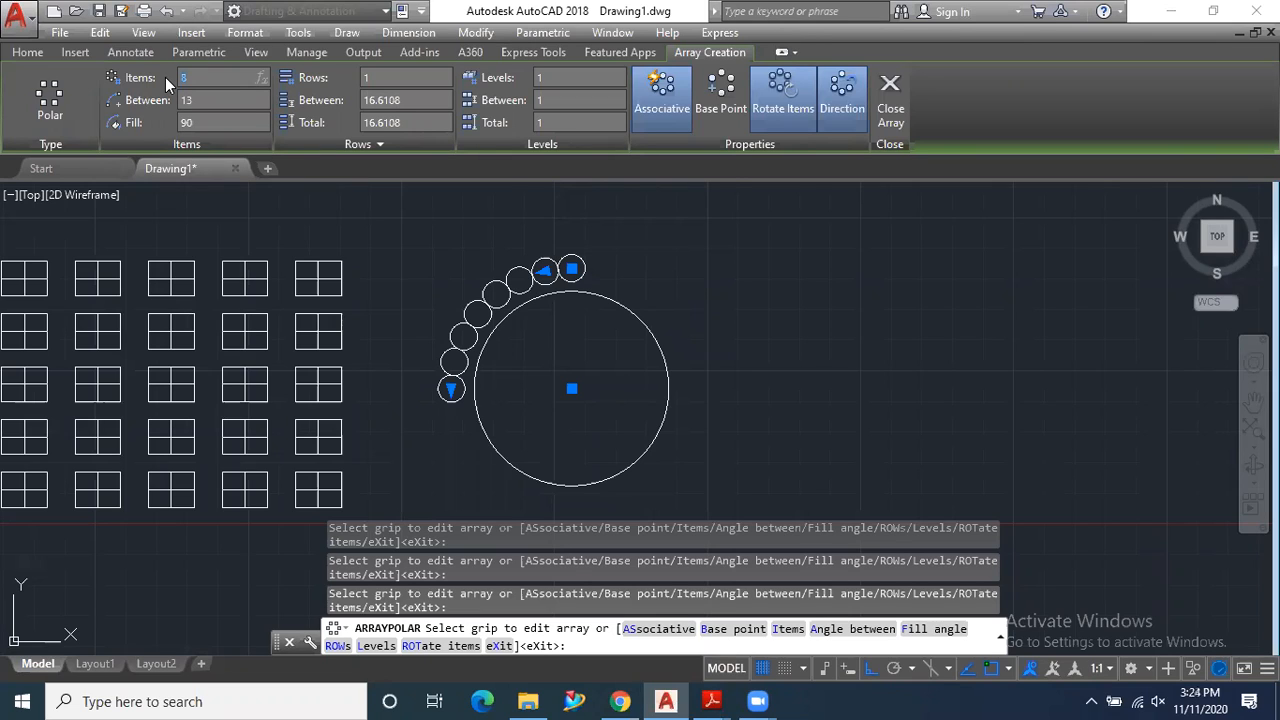
- Set the polar array to 4 items with a fill angle of 360 degrees
key(Return)
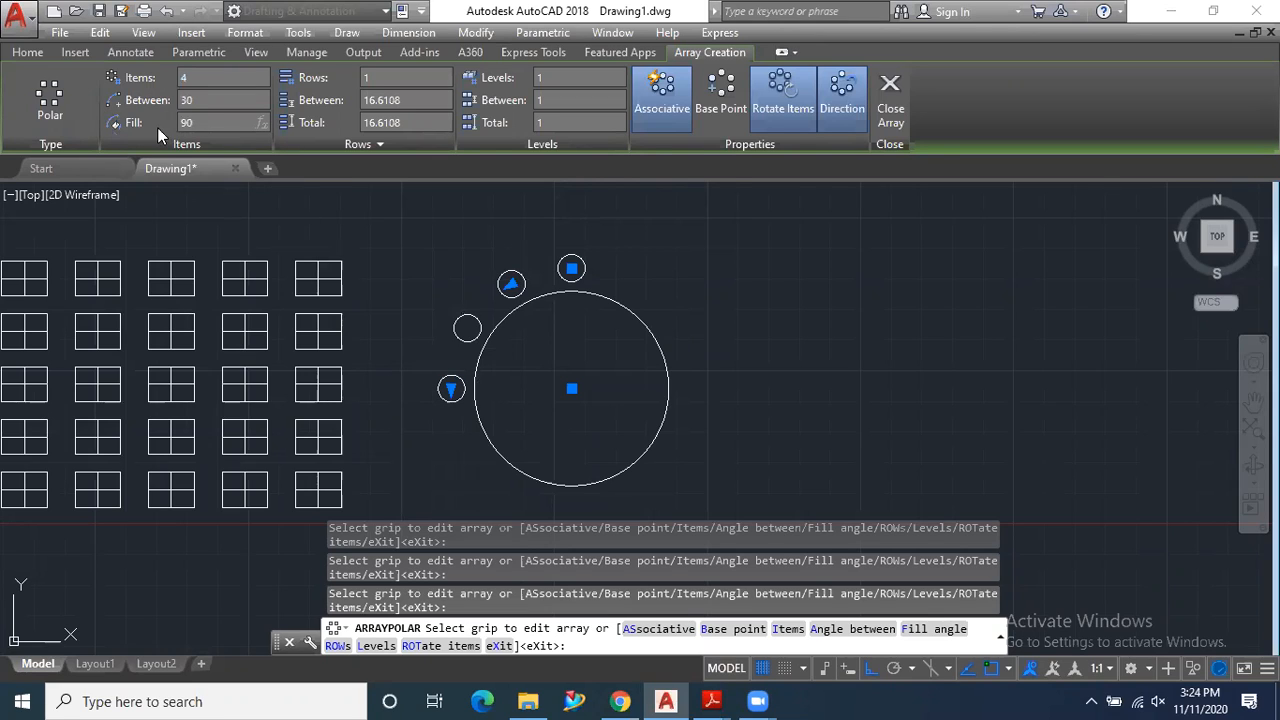
text(360)
key(Return)
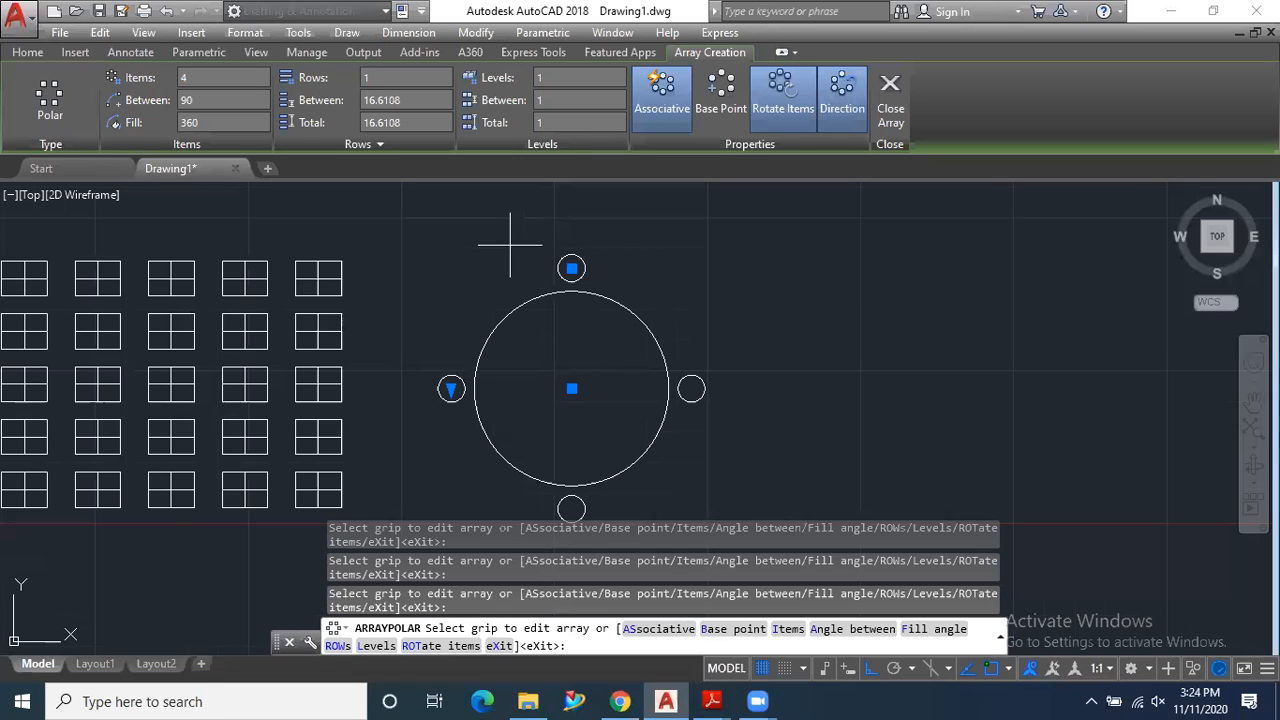
- Set the polar array's row count to 3
scroll(509, 243, down, 1)
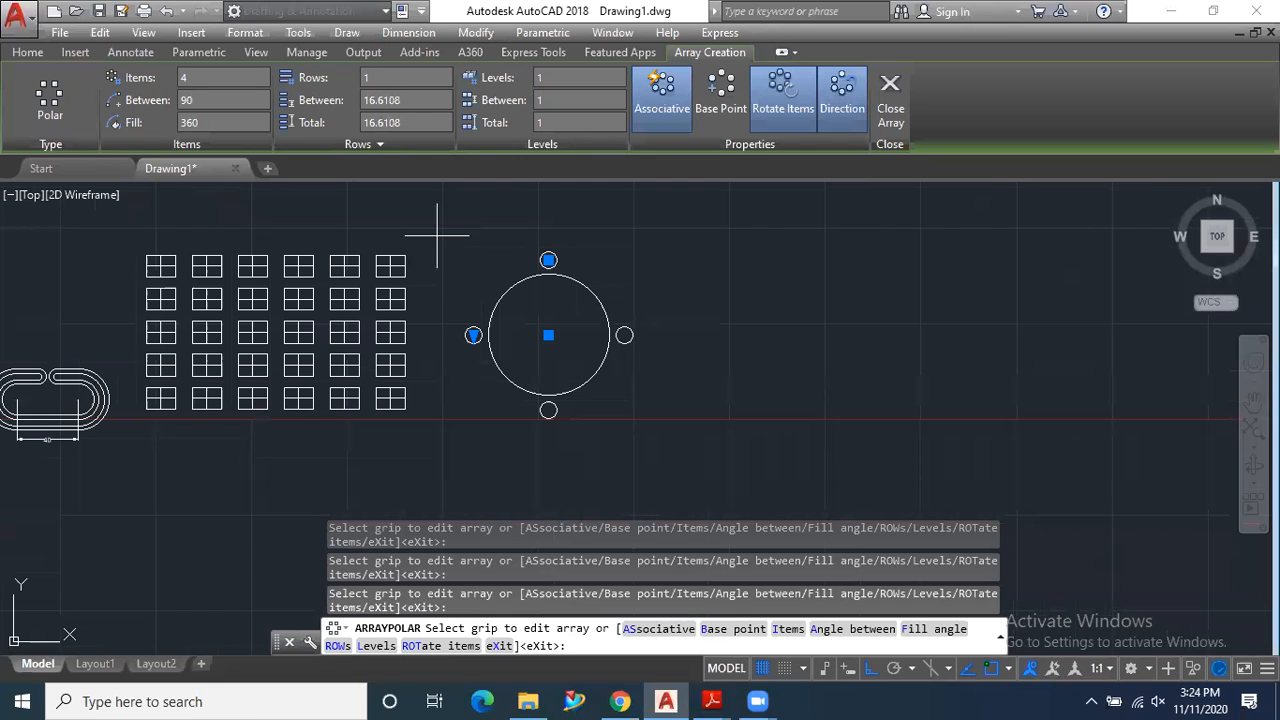
middle_drag(586, 335, 590, 346)
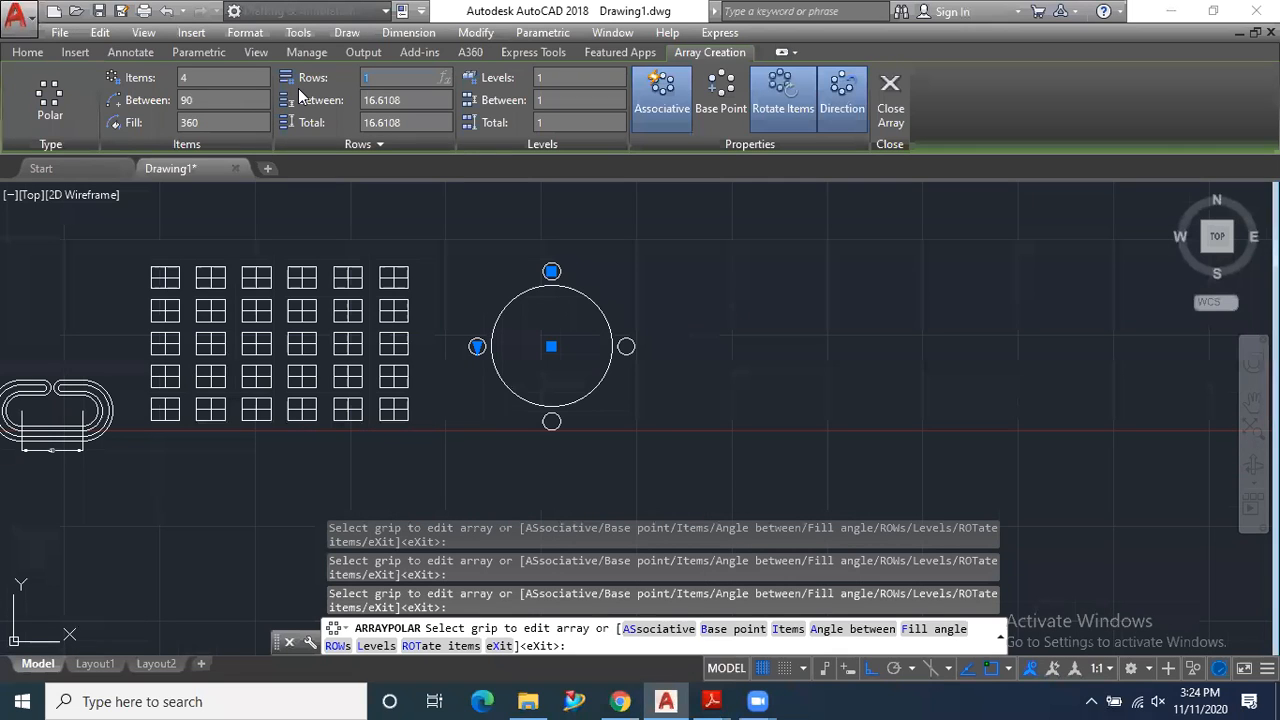
key(Return)
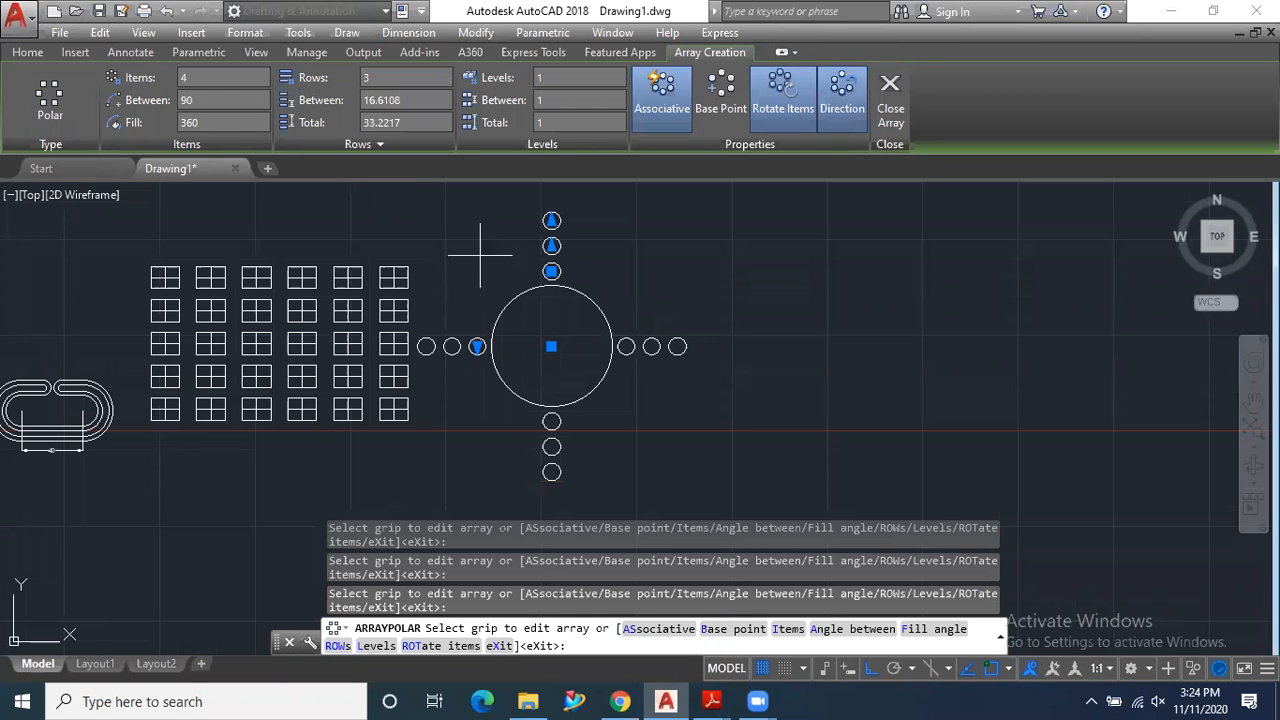
- Set the polar array's item count to 6 and finish the array
scroll(485, 253, up, 2)
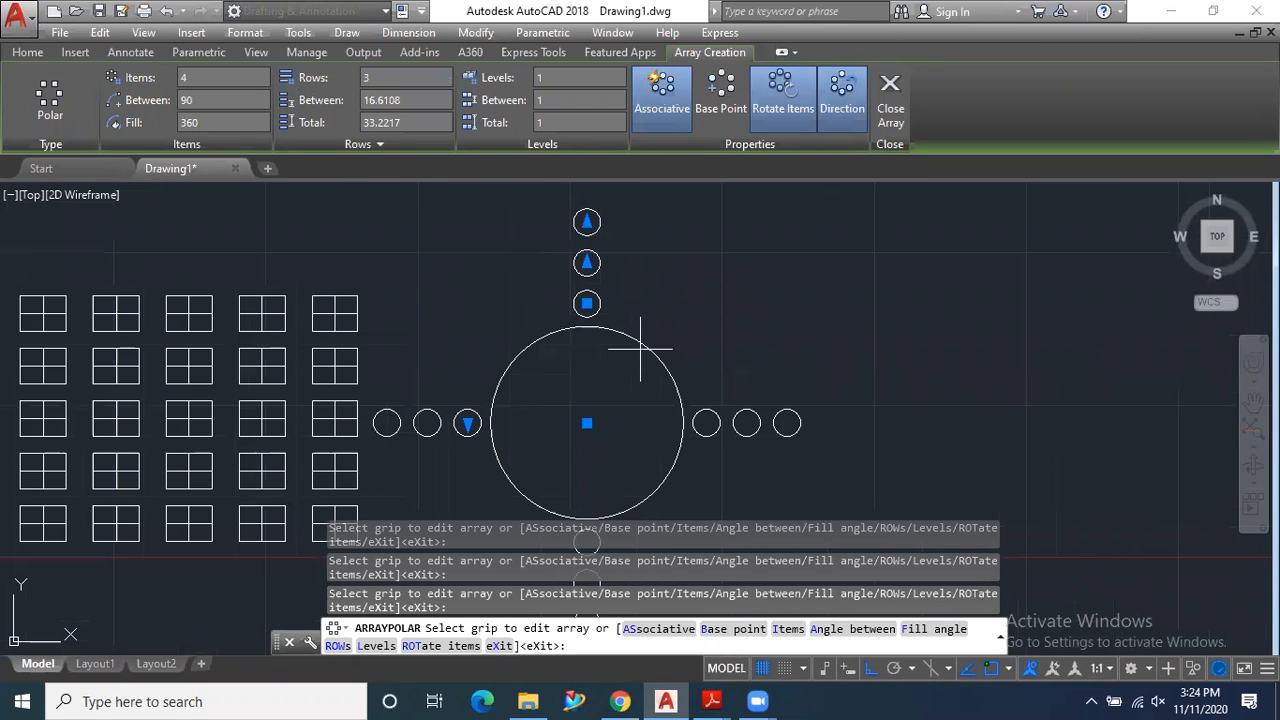
scroll(640, 350, down, 2)
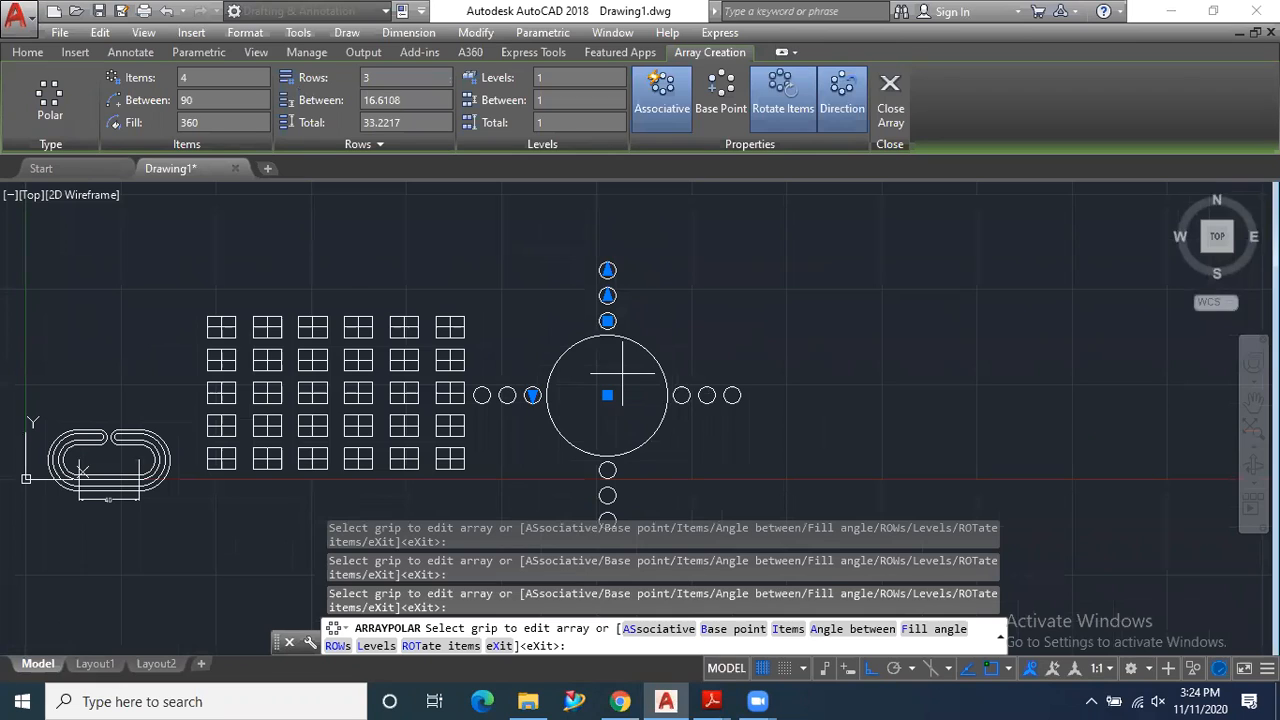
click(186, 78)
text(6)
key(Return)
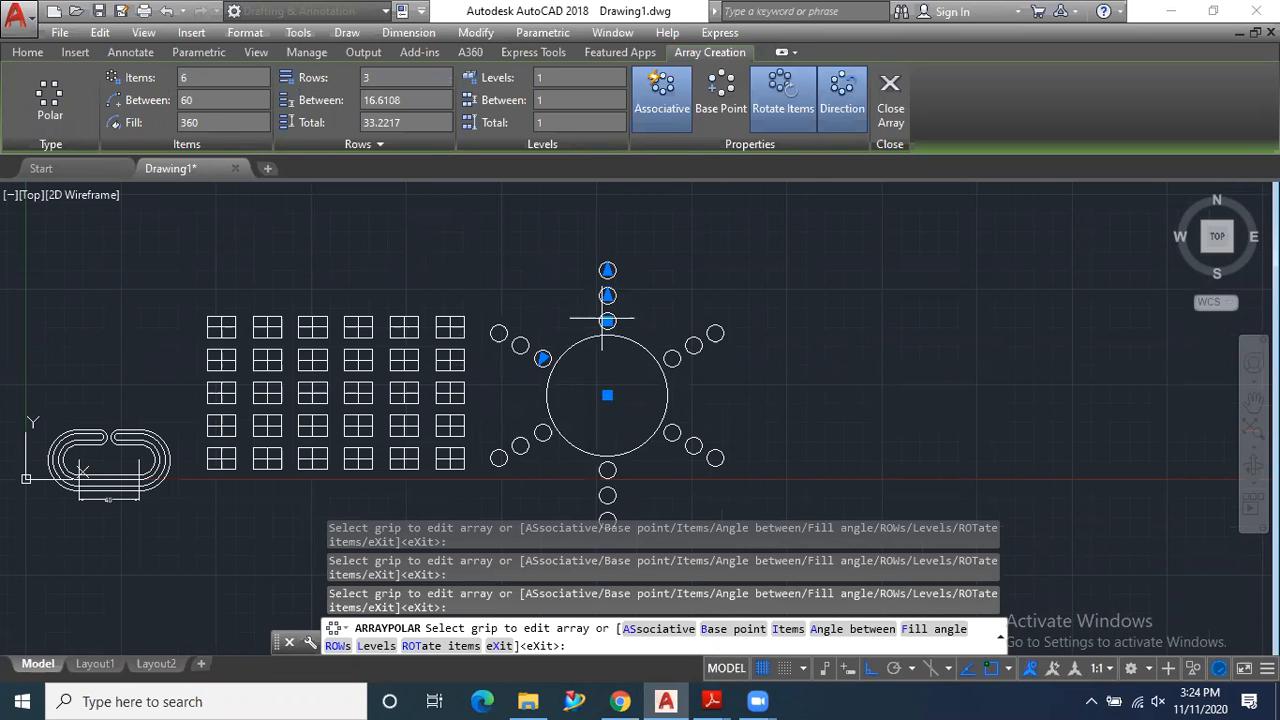
scroll(545, 325, down, 2)
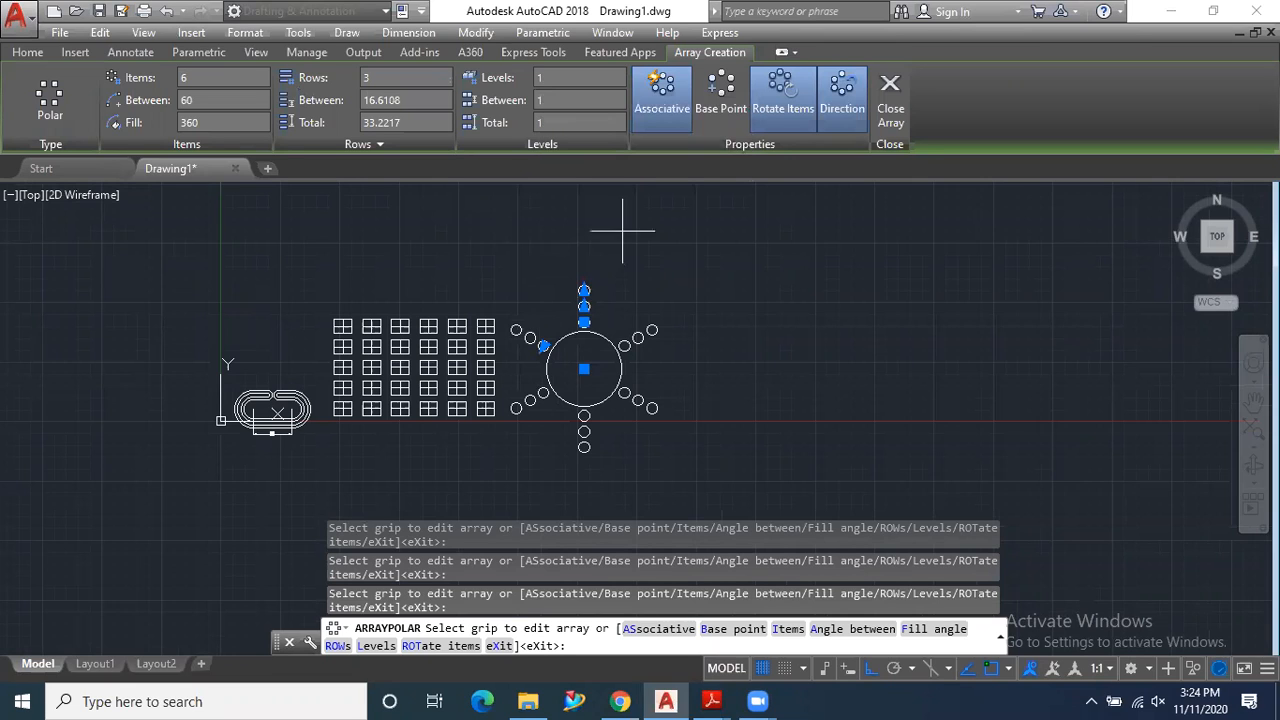
click(891, 110)
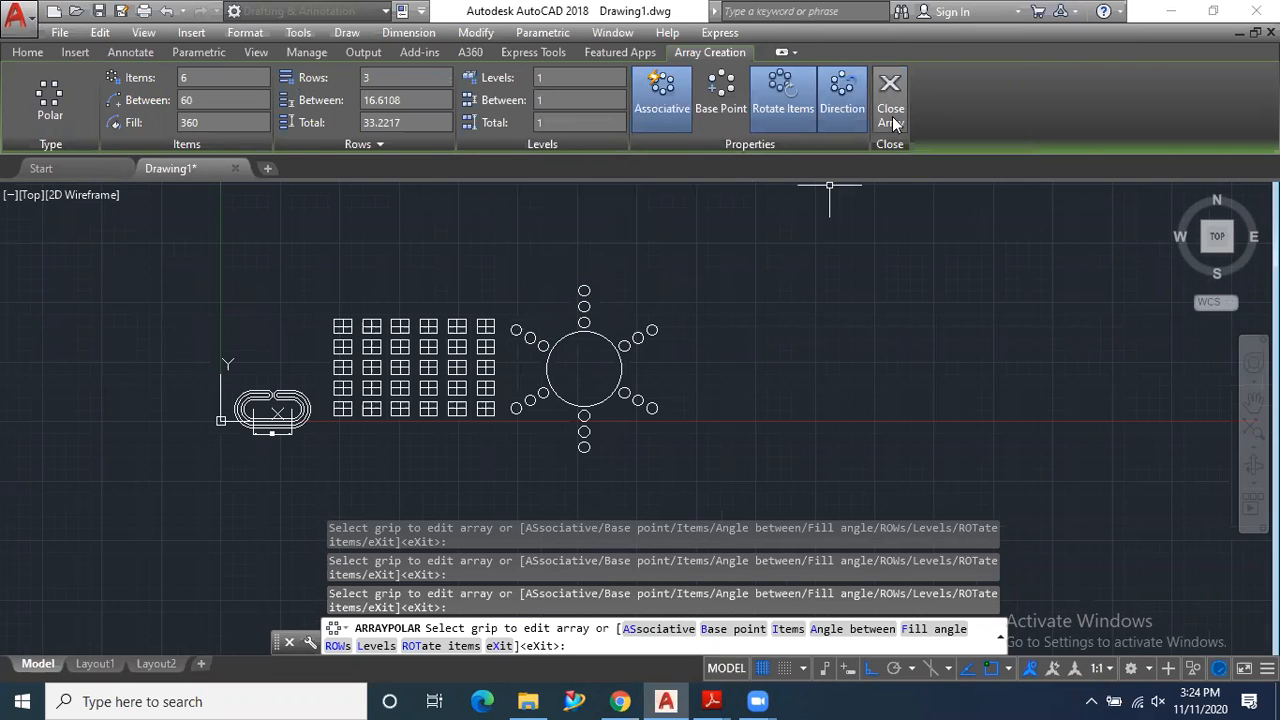
scroll(586, 349, down, 2)
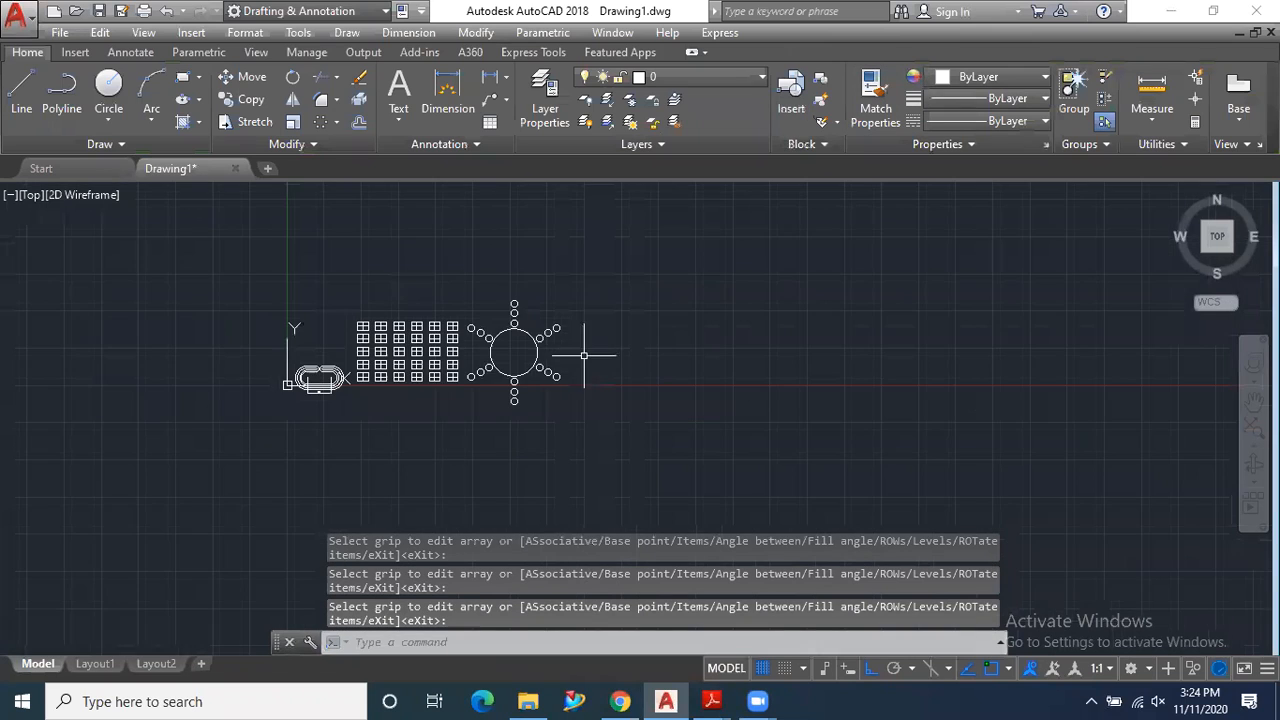
scroll(580, 337, up, 2)
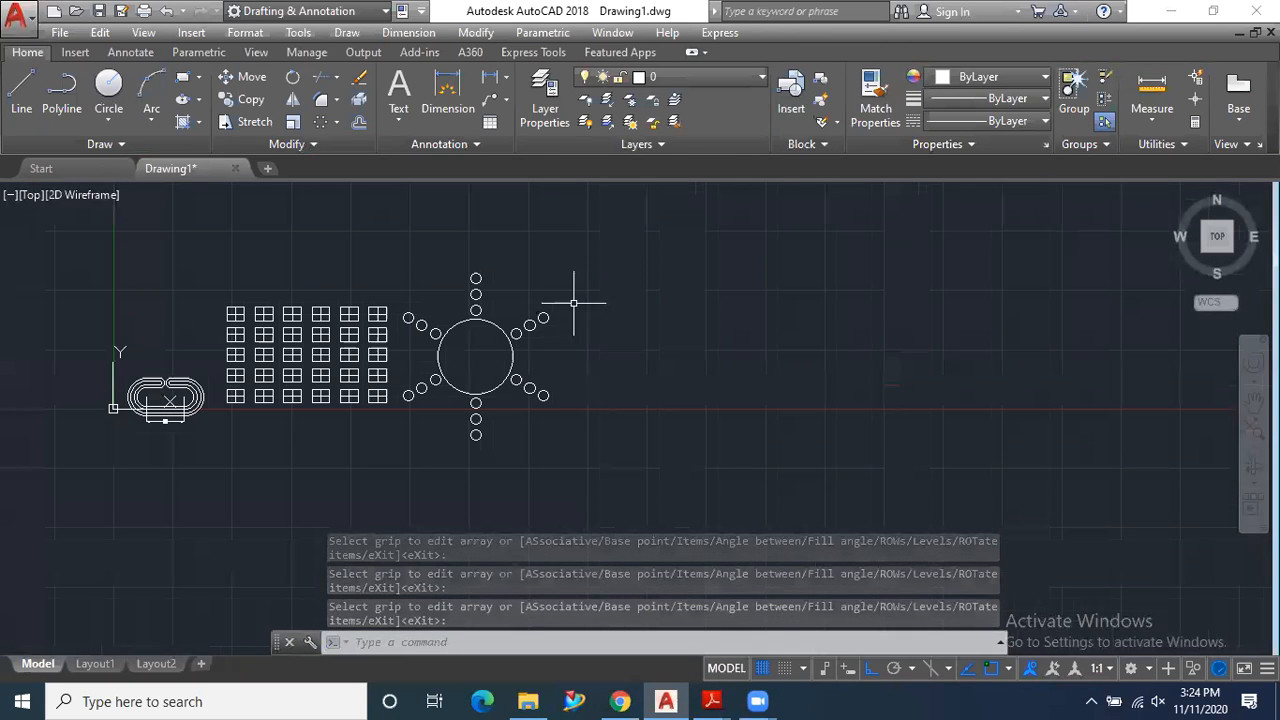
scroll(576, 296, up, 2)
scroll(577, 295, down, 2)
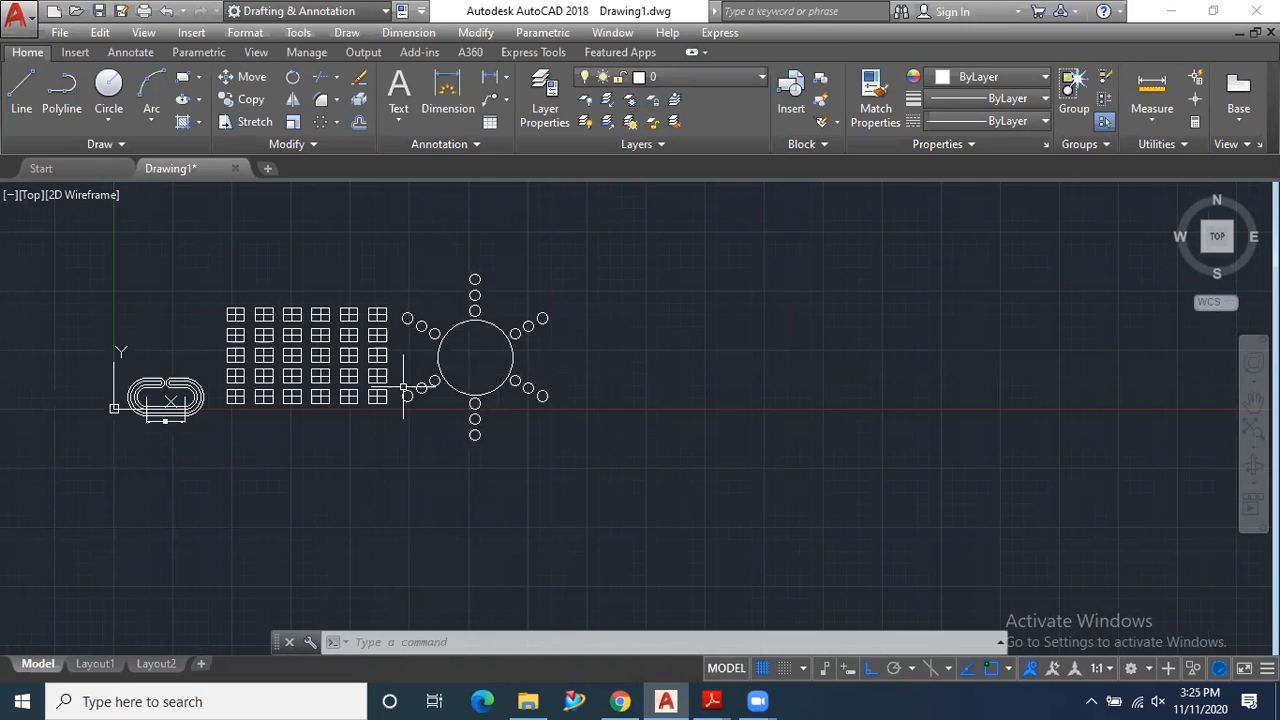
scroll(402, 386, down, 1)
scroll(543, 360, up, 1)
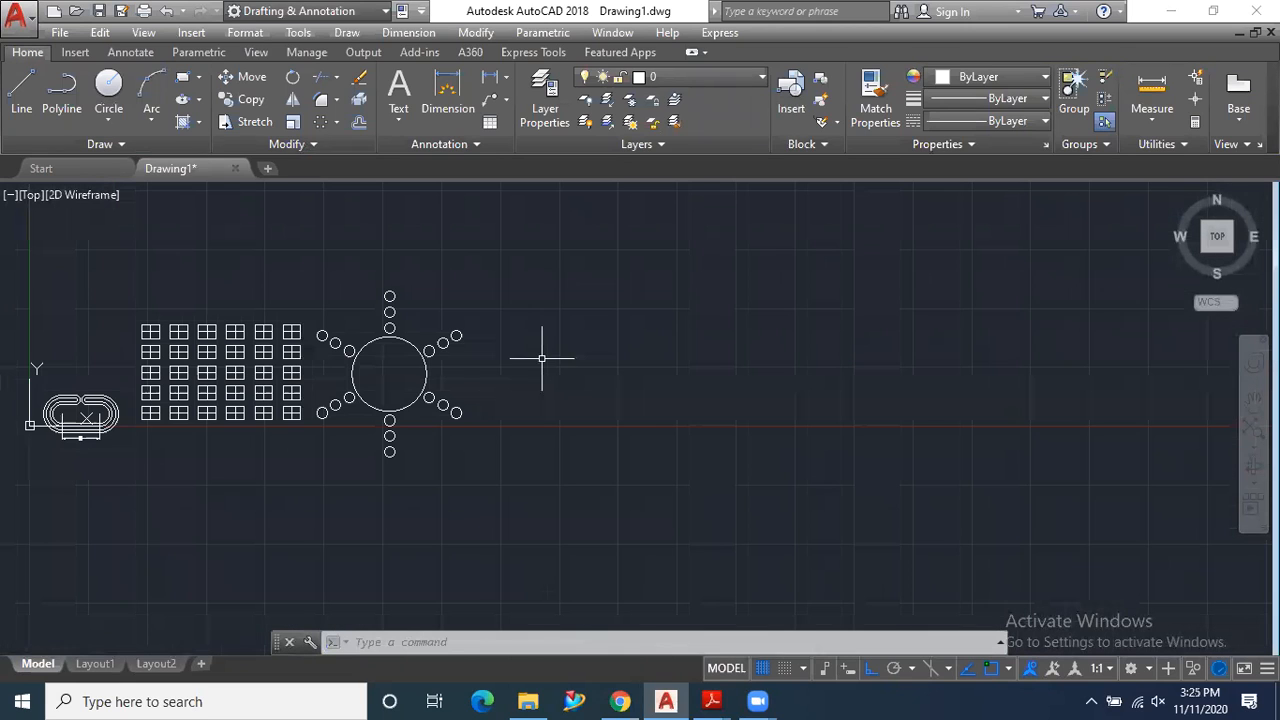
click(338, 122)
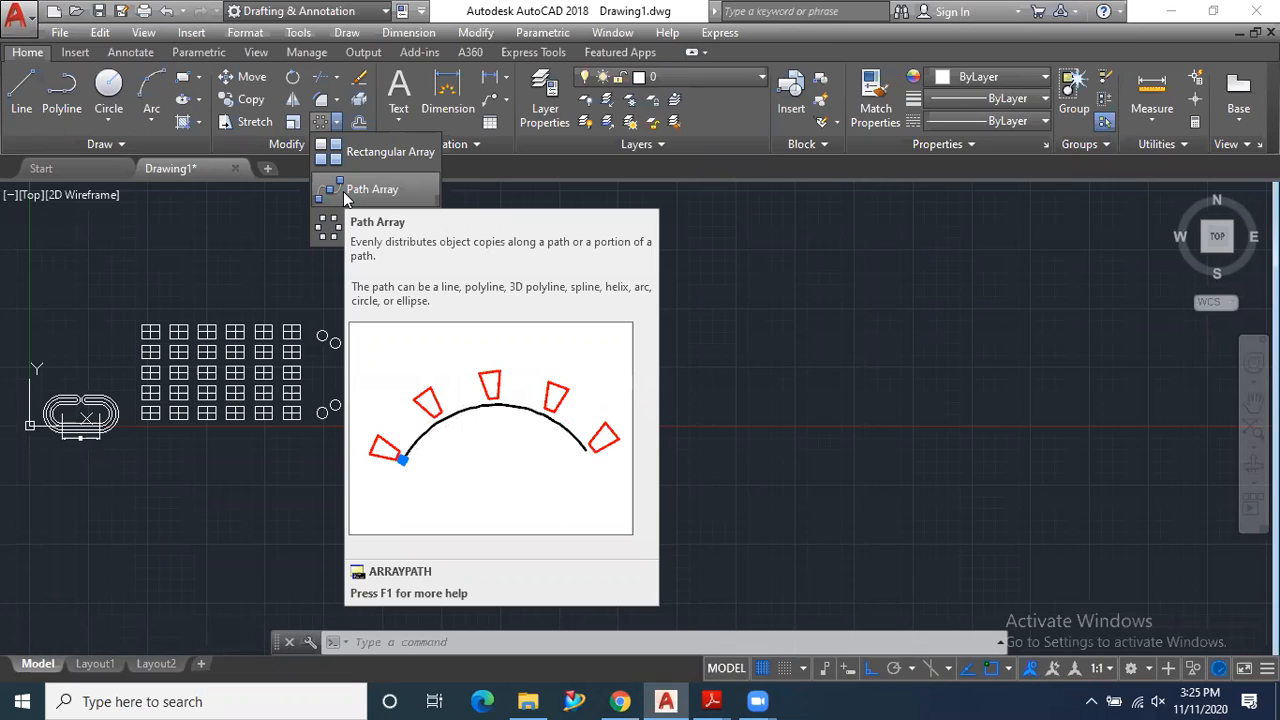
- Draw an open four-segment polyline beside the polar array, horizontal, sloping down, horizontal and sloping up, turning Ortho off after the first segment
click(58, 92)
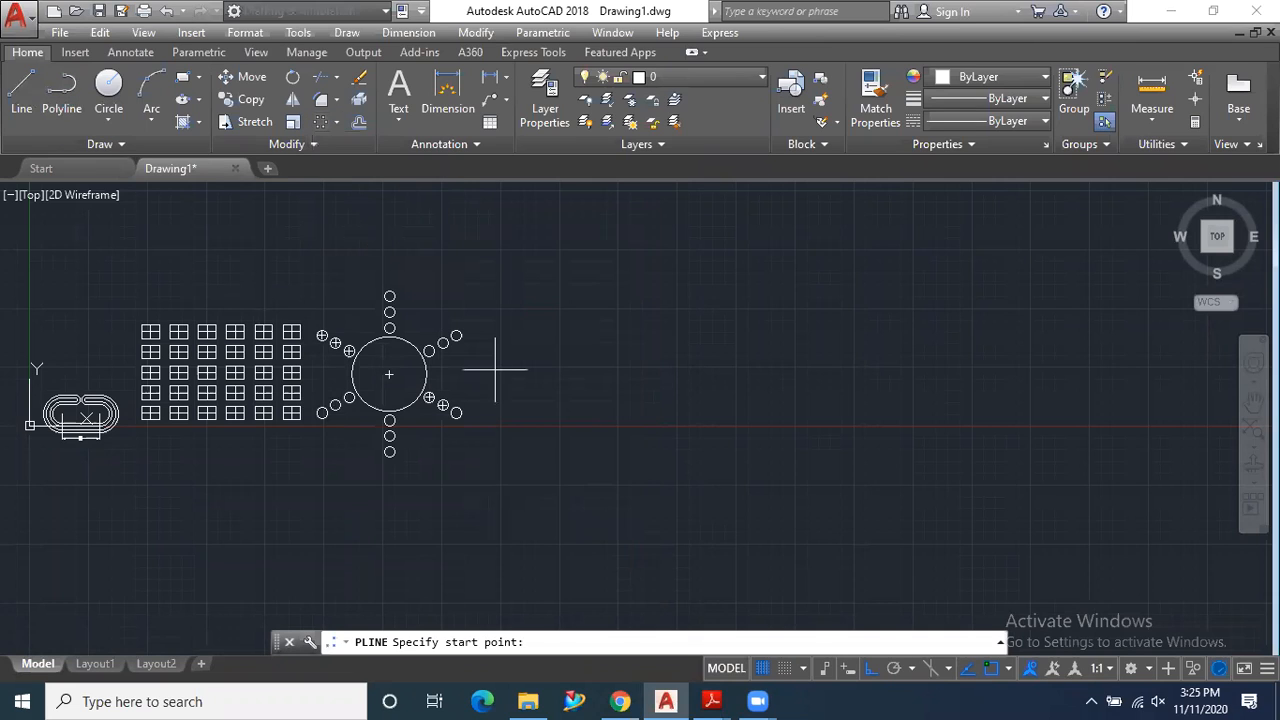
click(545, 367)
click(710, 367)
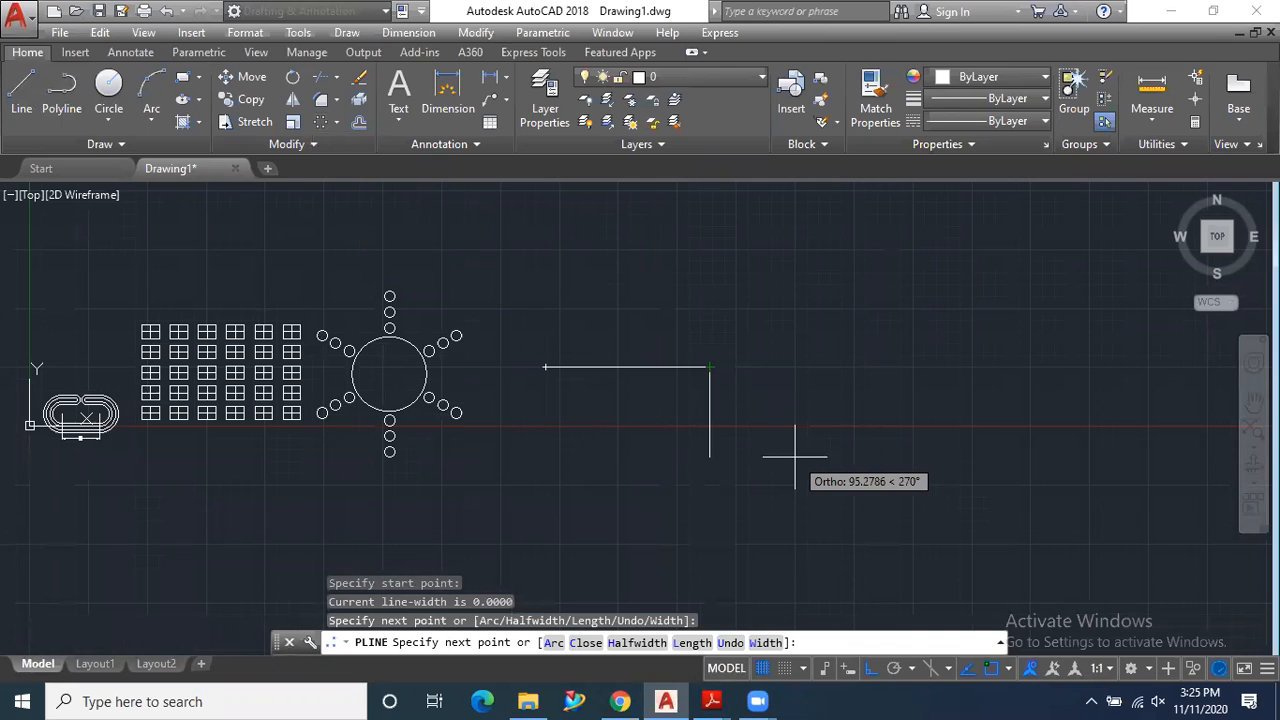
key(F8)
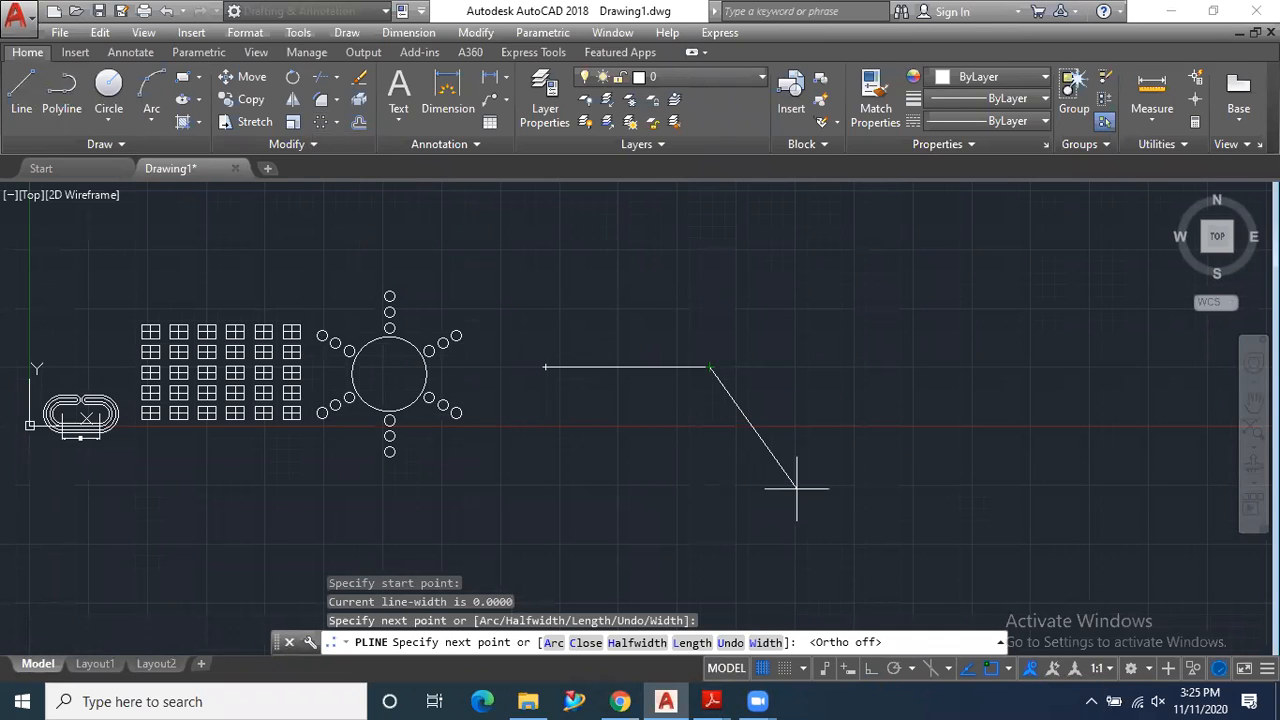
click(797, 488)
click(988, 488)
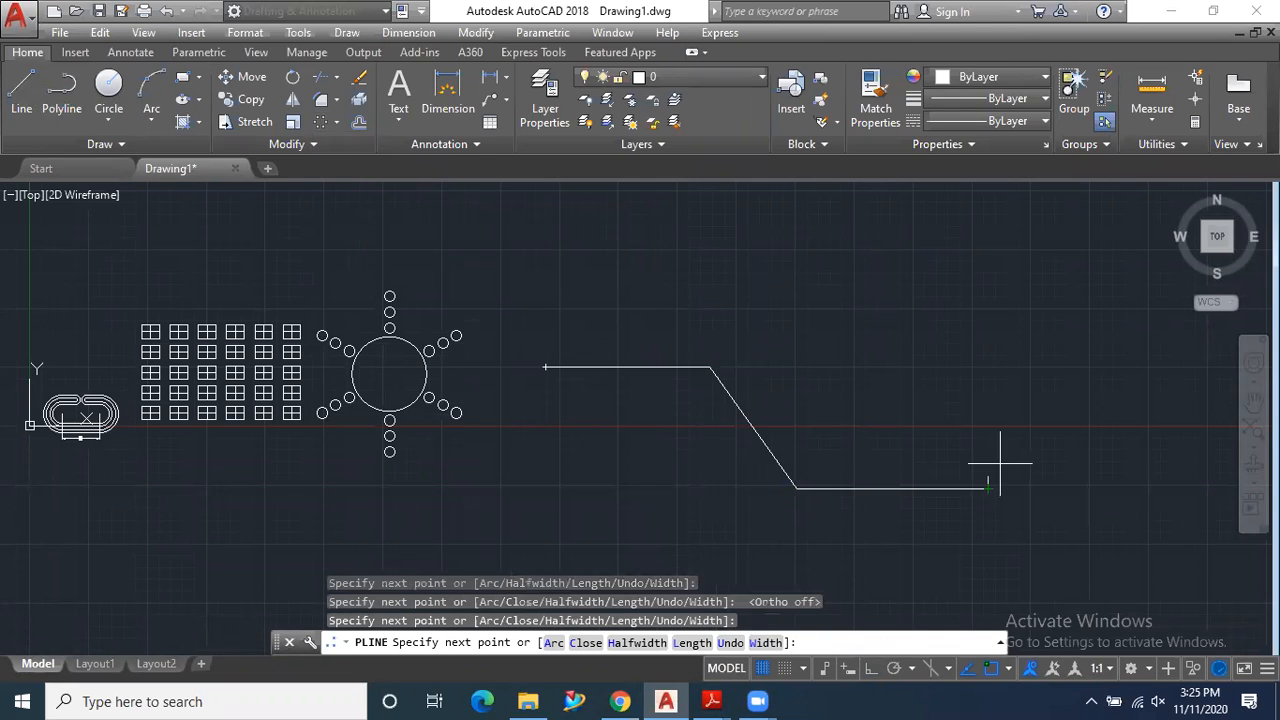
click(1126, 405)
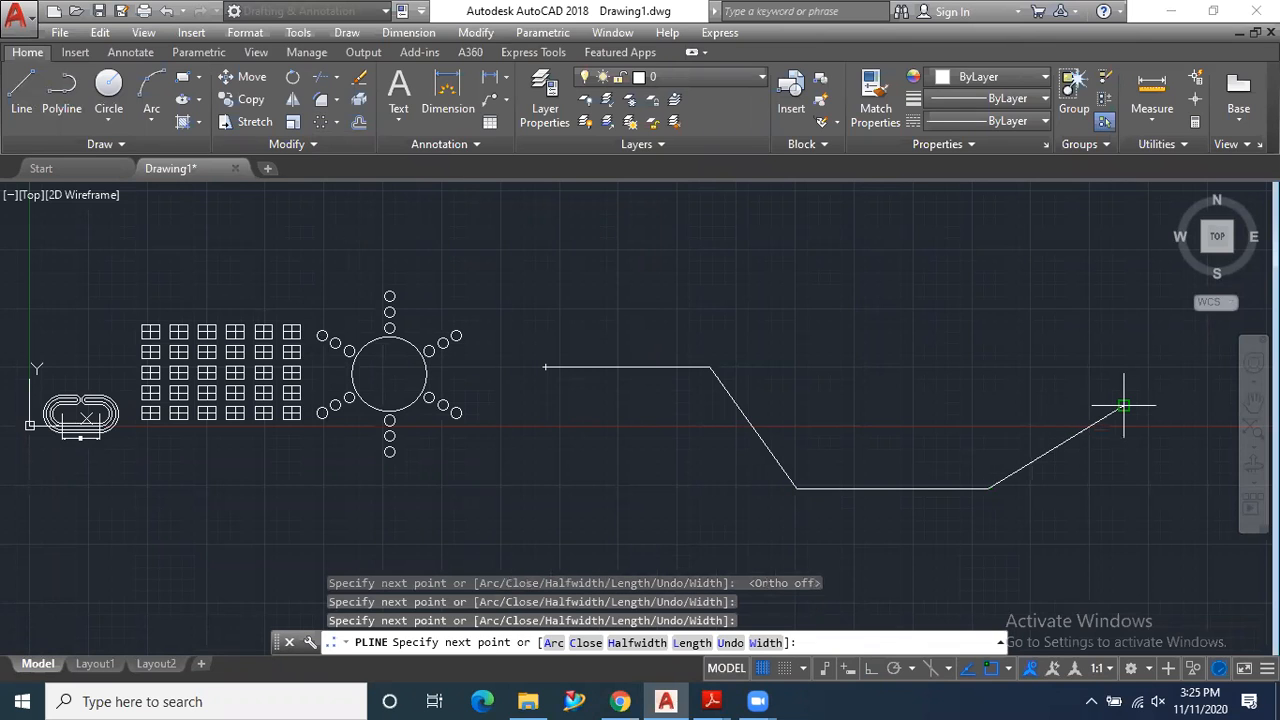
key(Escape)
scroll(503, 374, down, 2)
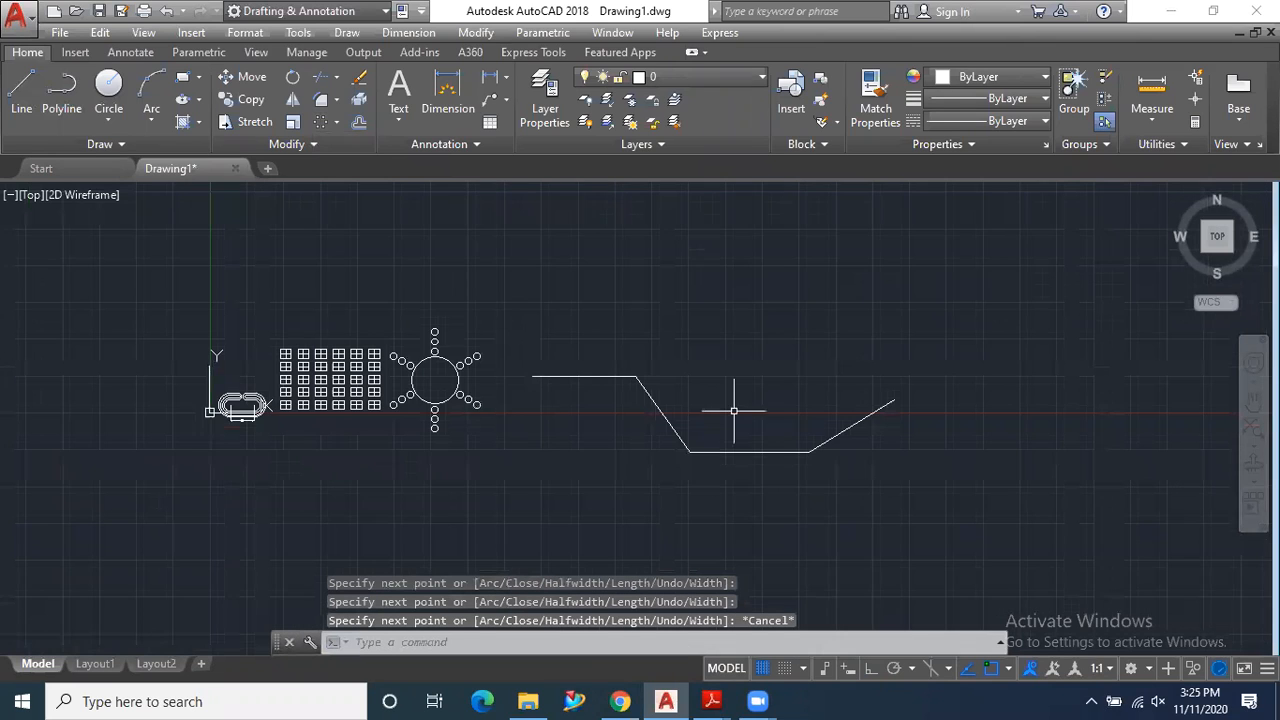
- Fillet the polyline's first two corners with radius 10, using the Multiple option
scroll(737, 414, up, 2)
click(321, 99)
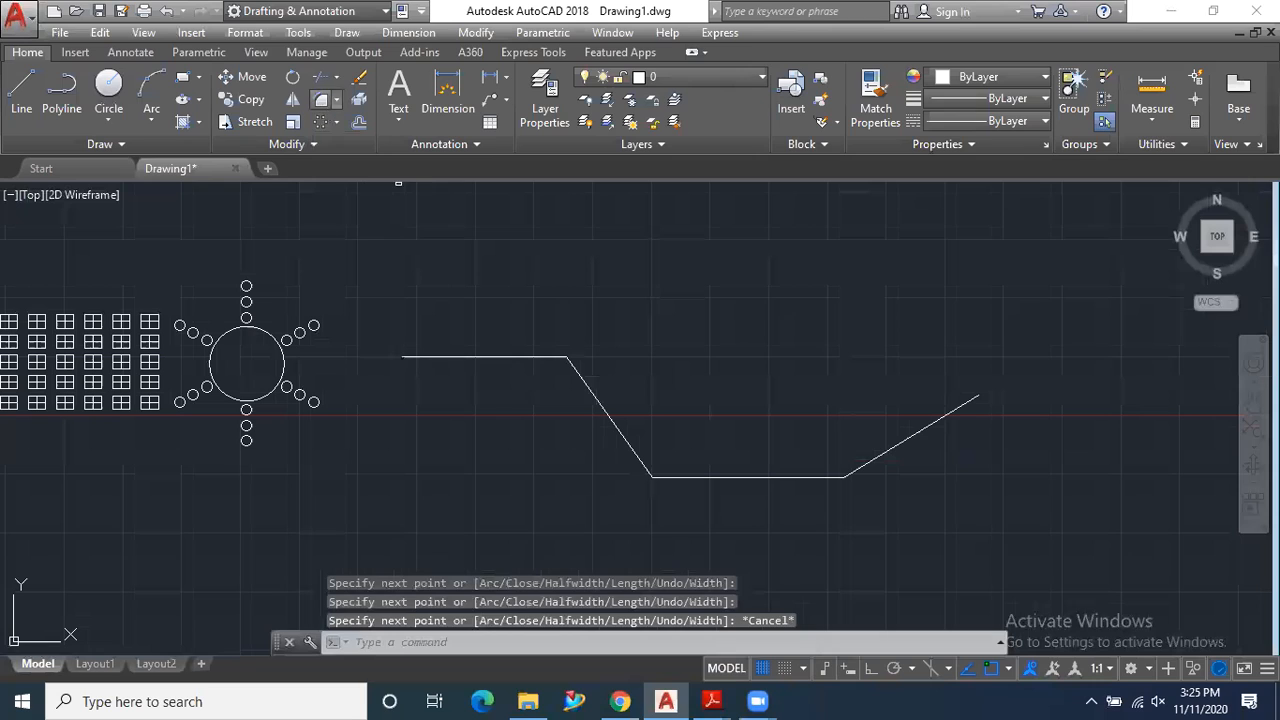
click(666, 642)
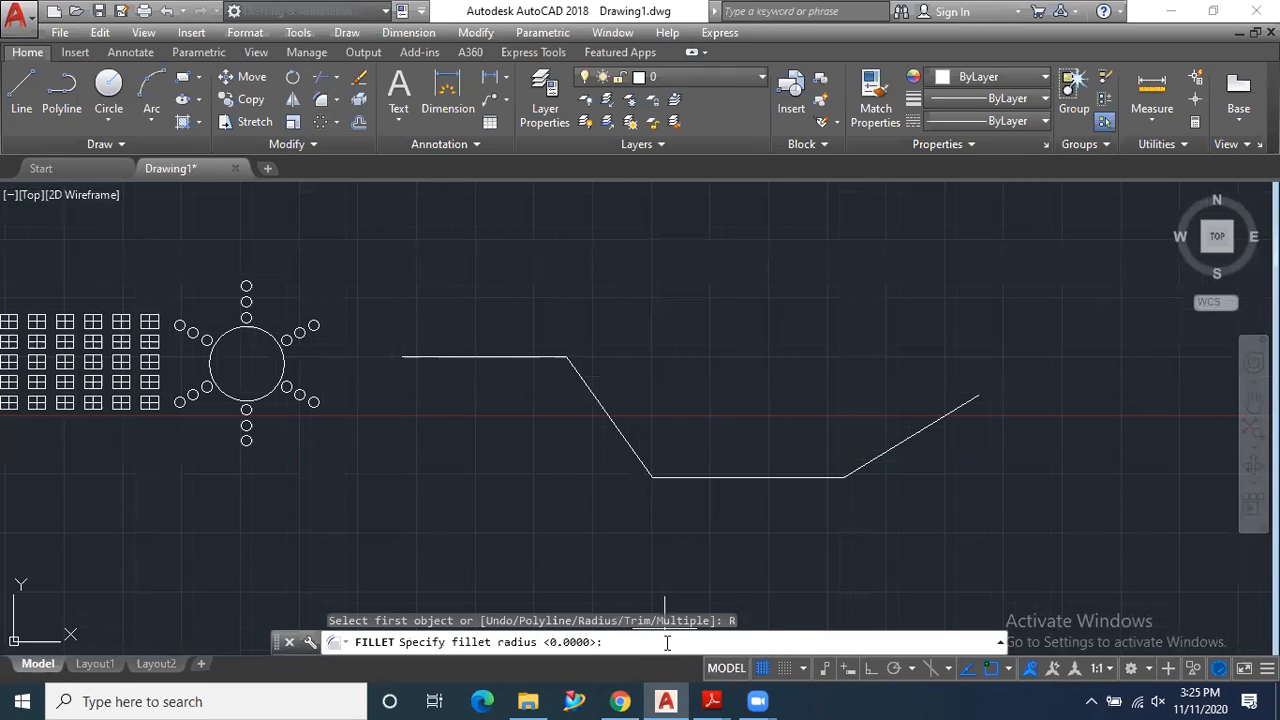
key(Return)
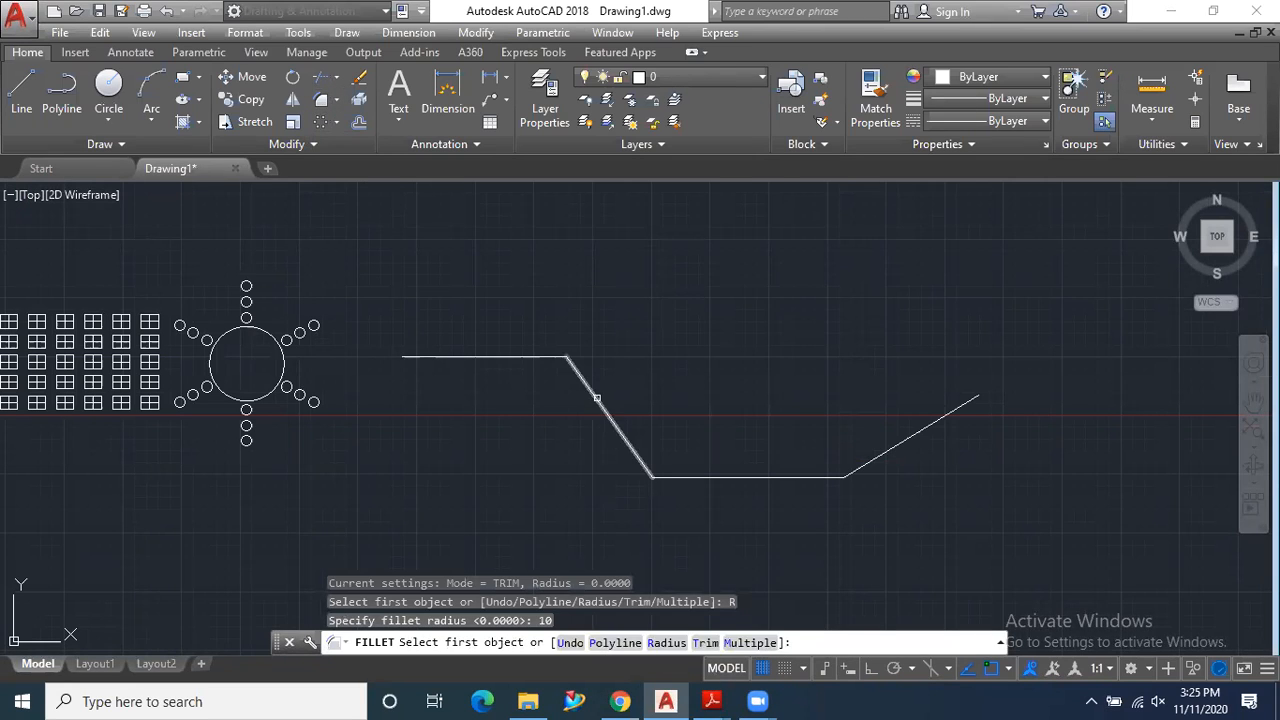
click(750, 642)
click(590, 393)
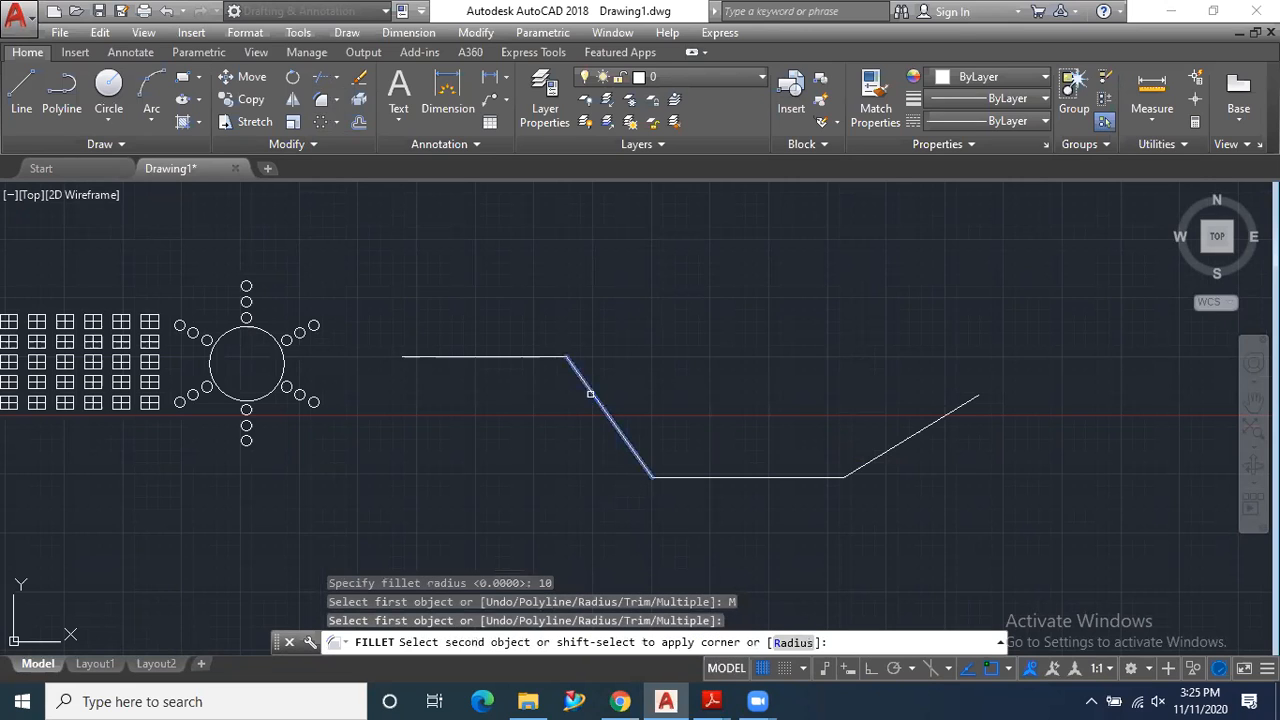
click(552, 358)
click(630, 447)
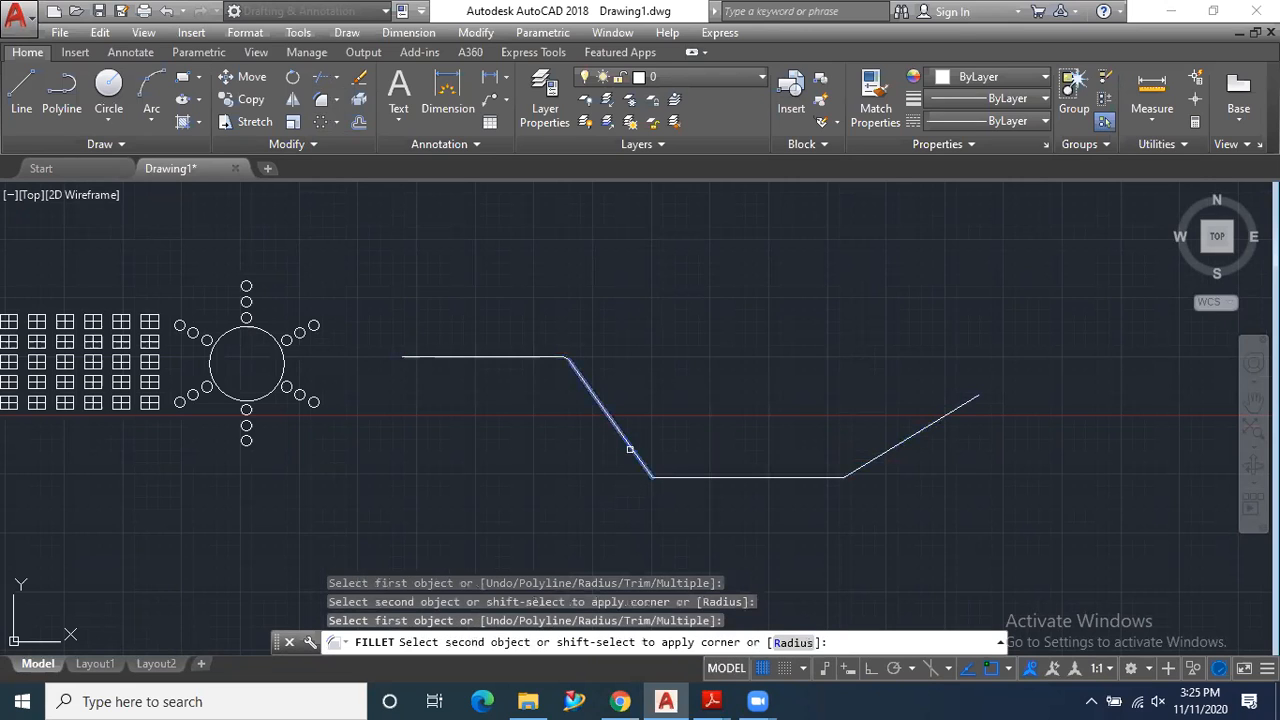
click(676, 478)
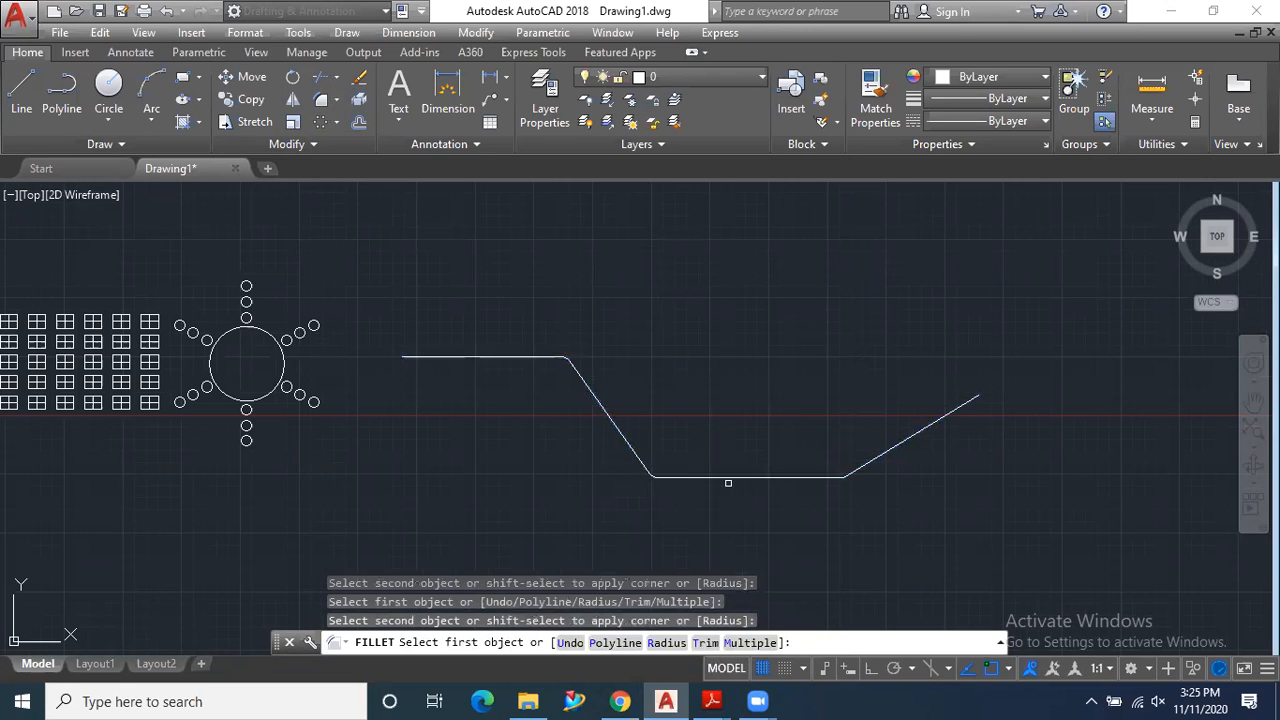
- Fillet the polyline's third corner, between the lower horizontal segment and the final sloping segment, with the same radius
click(795, 479)
click(857, 472)
click(880, 450)
click(833, 477)
key(Escape)
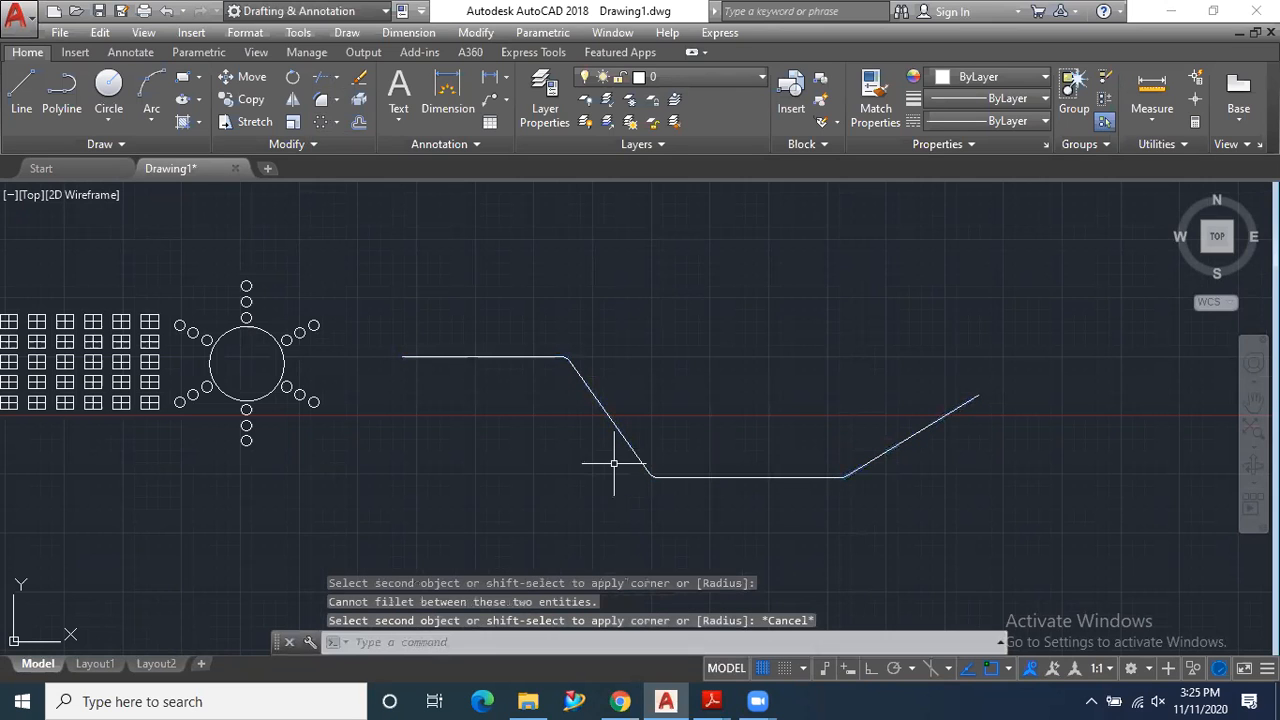
- Draw a small circle just above the start point of the polyline
scroll(612, 448, up, 5)
scroll(600, 443, down, 7)
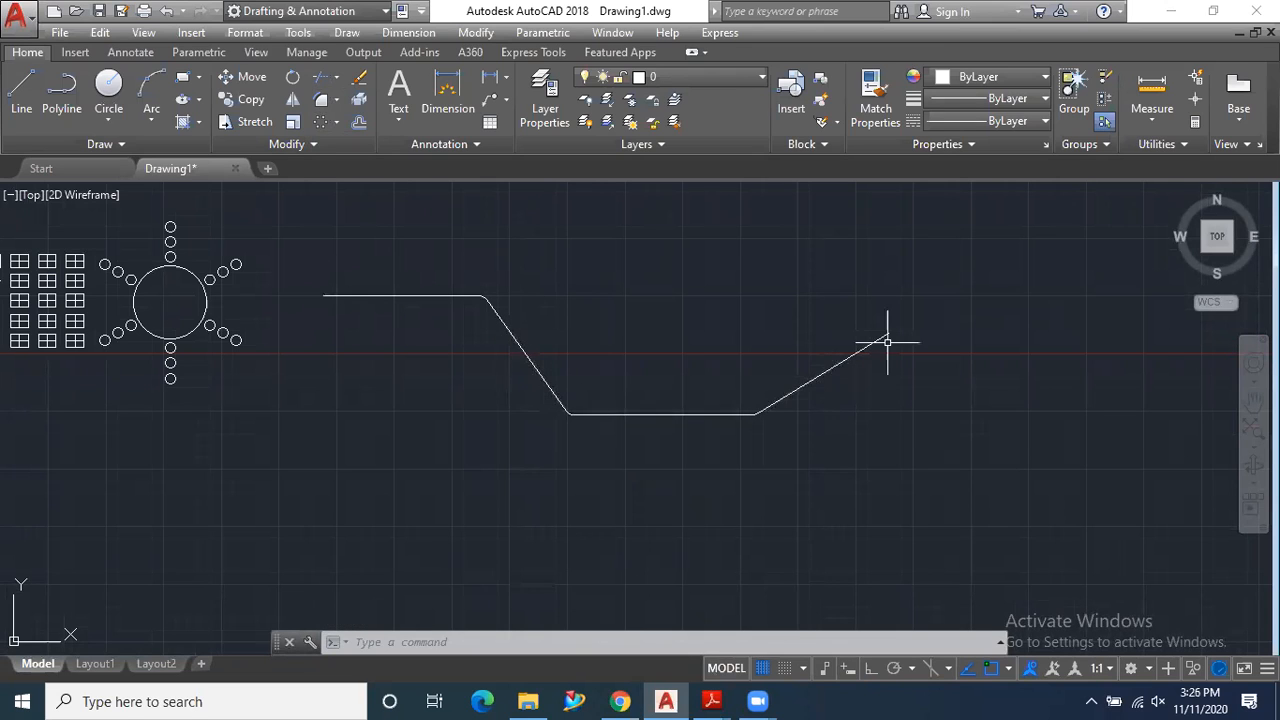
click(106, 88)
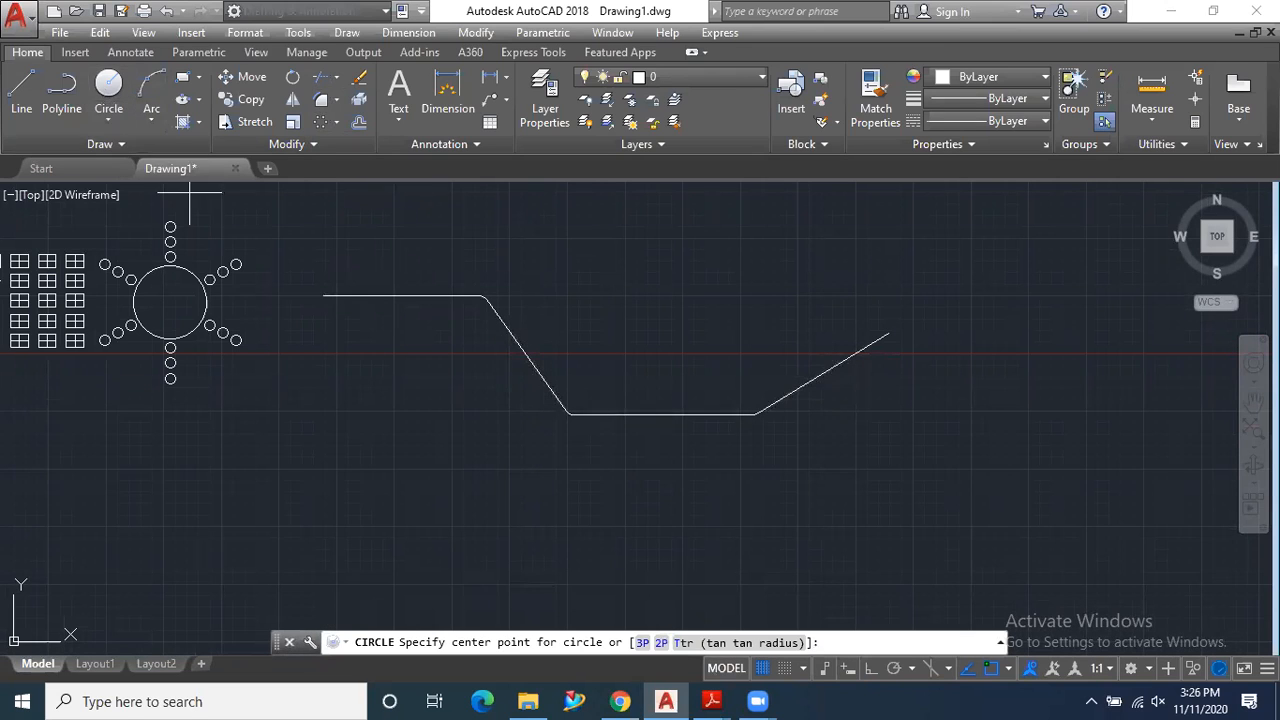
click(322, 275)
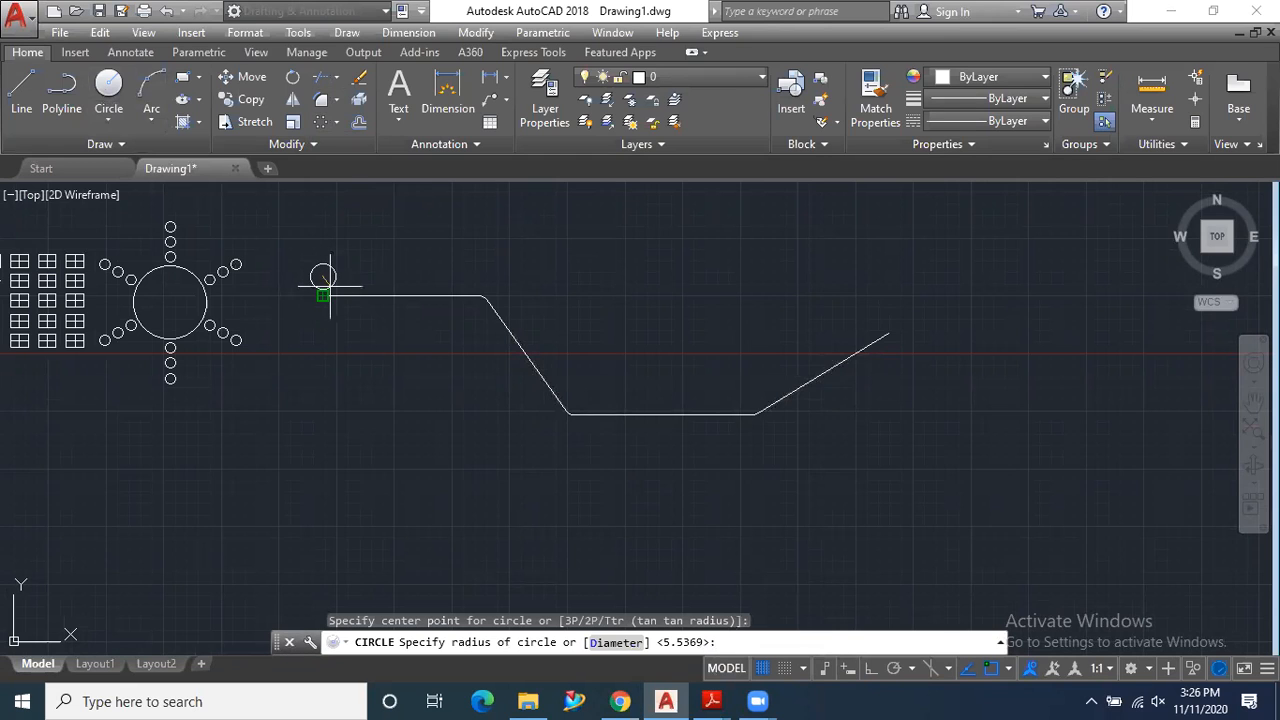
scroll(320, 295, up, 2)
click(320, 291)
scroll(306, 337, down, 2)
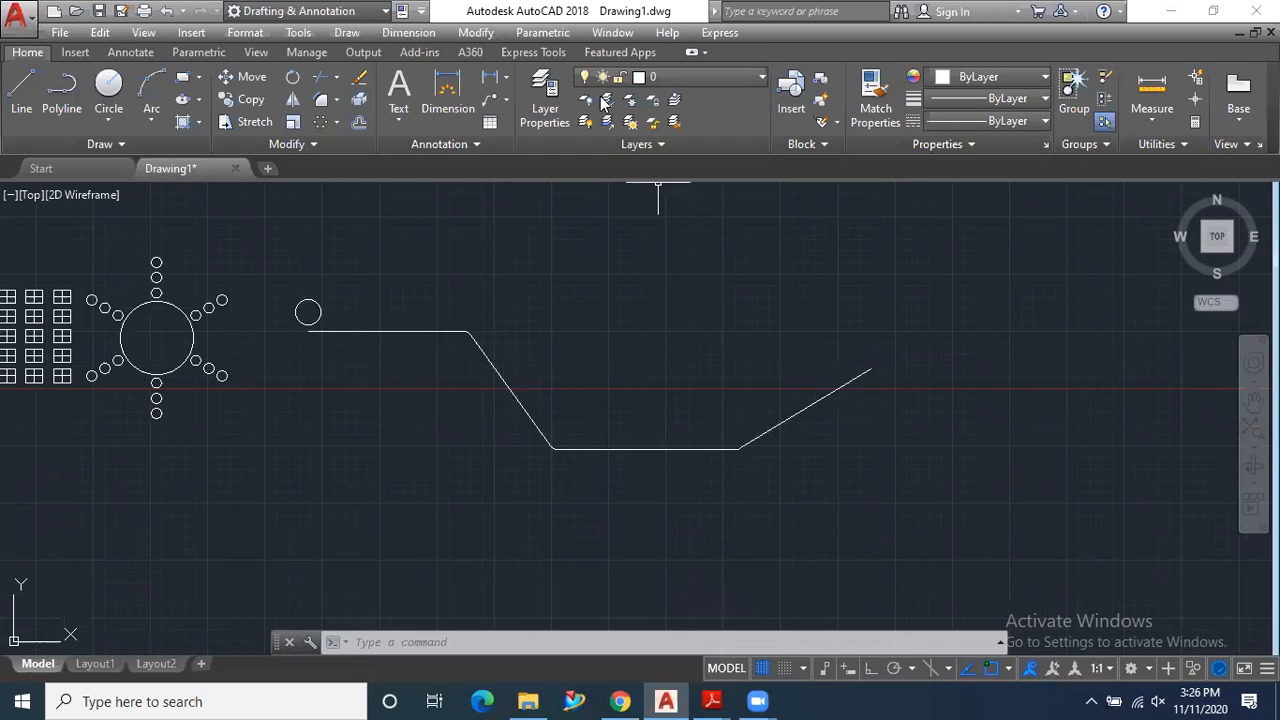
- Create an associative path array of the small circle along the filleted polyline, keeping the default spacing
click(335, 120)
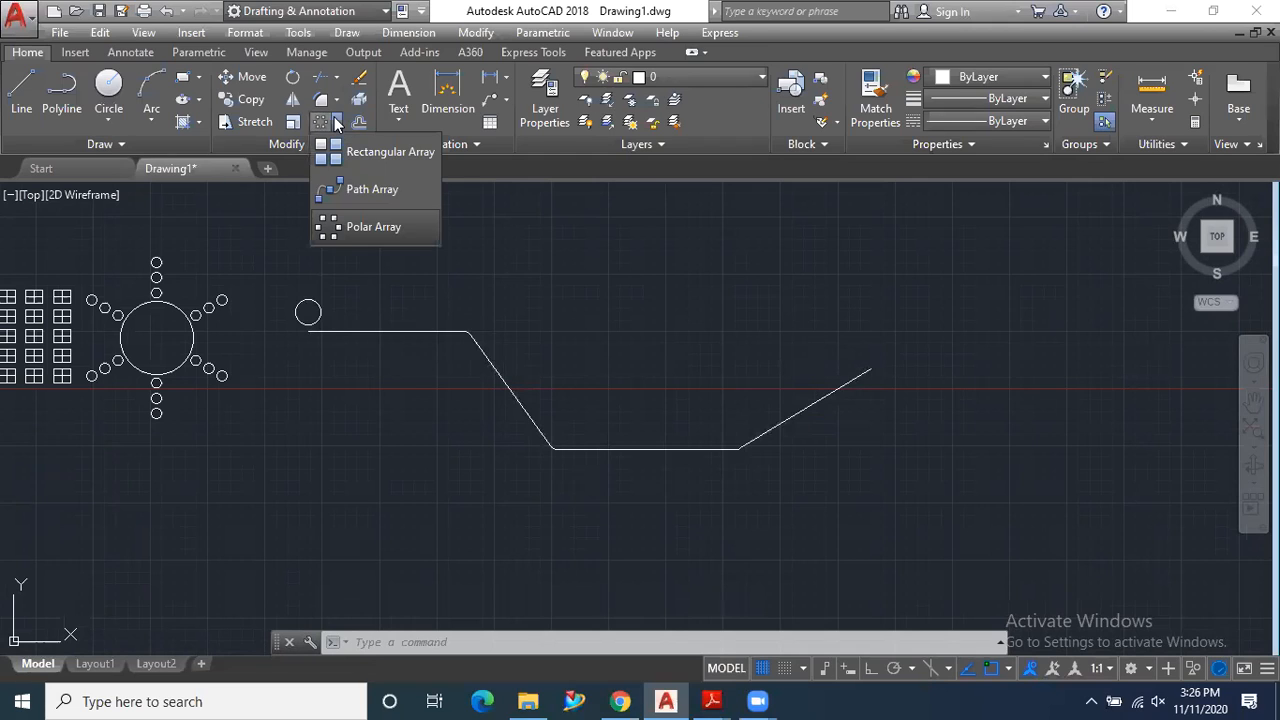
click(354, 191)
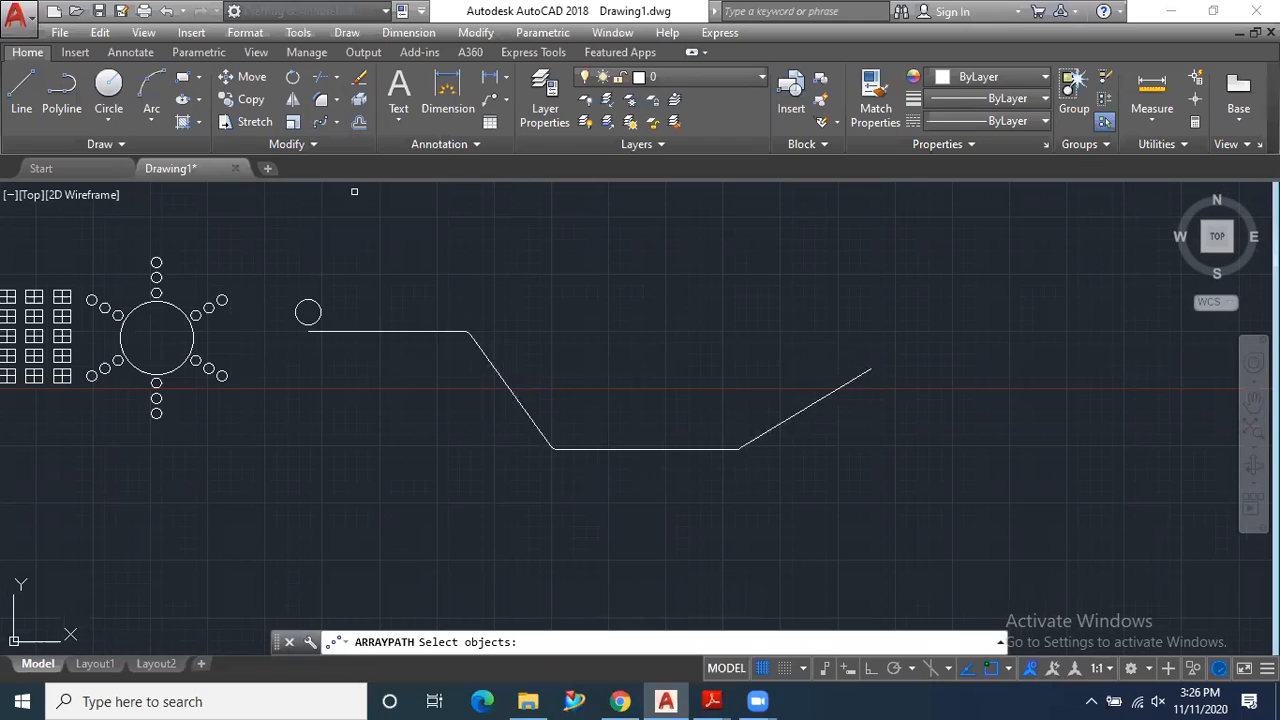
click(300, 304)
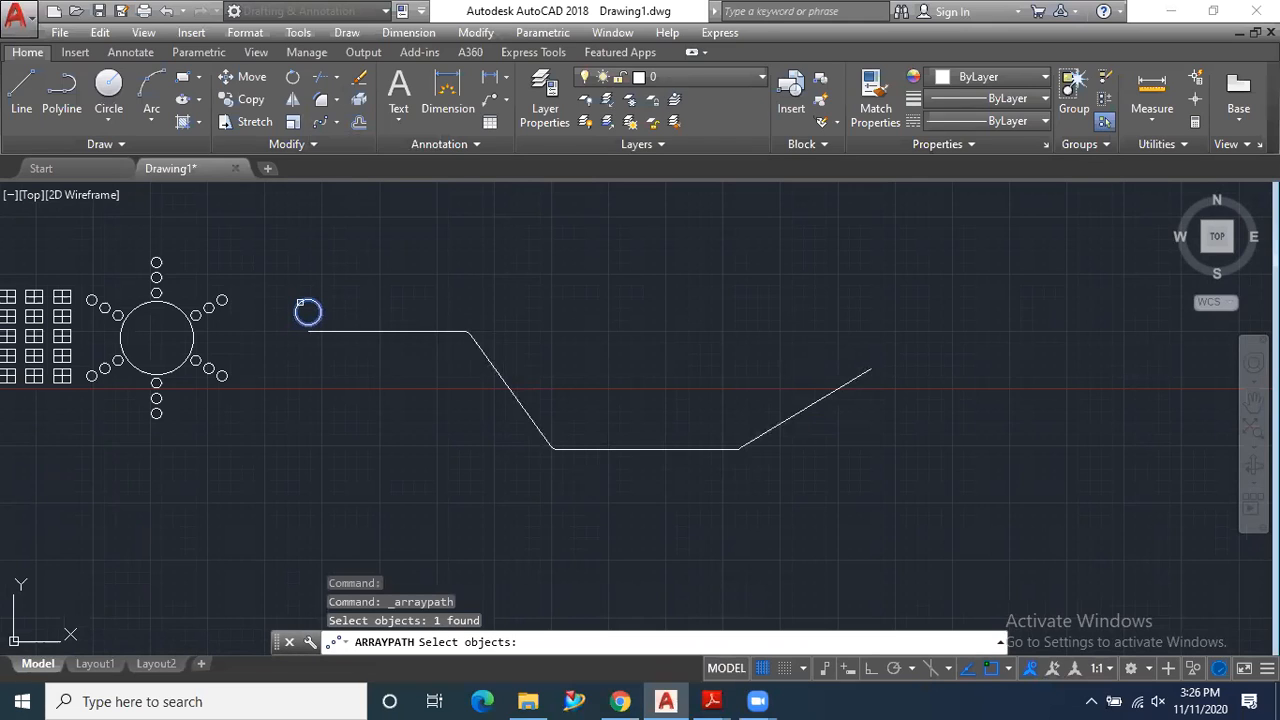
key(Return)
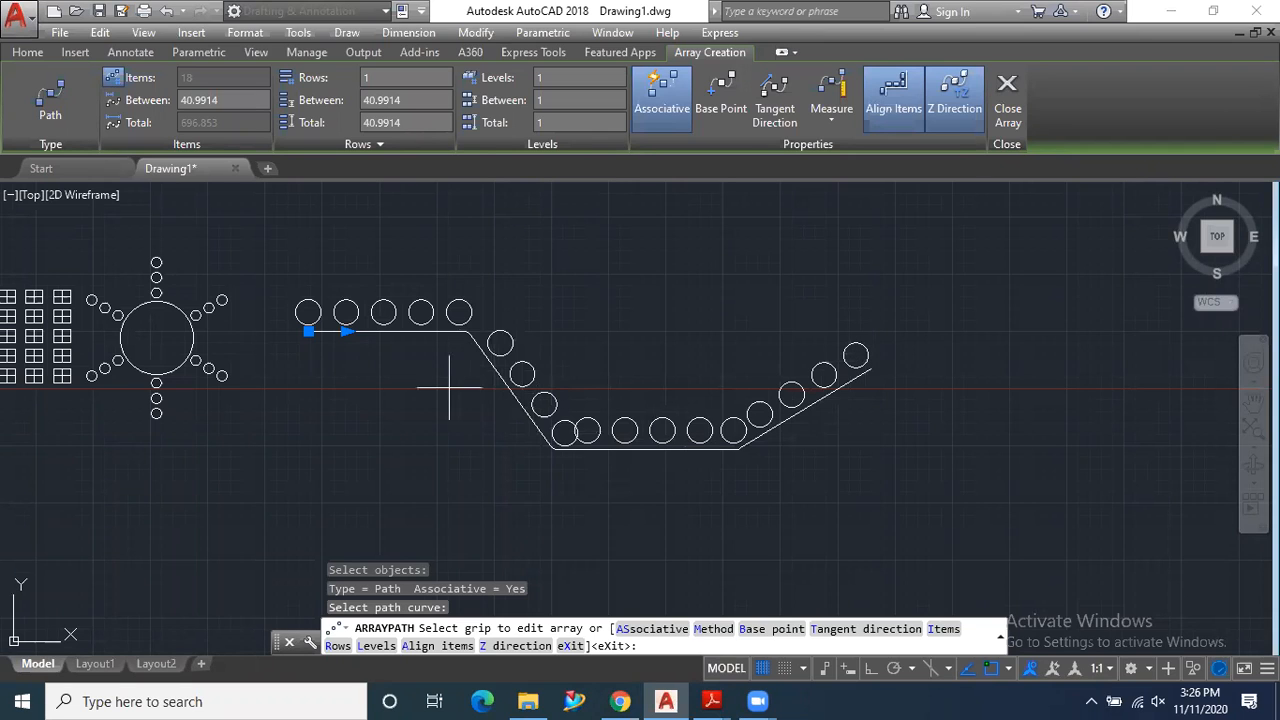
scroll(425, 370, down, 1)
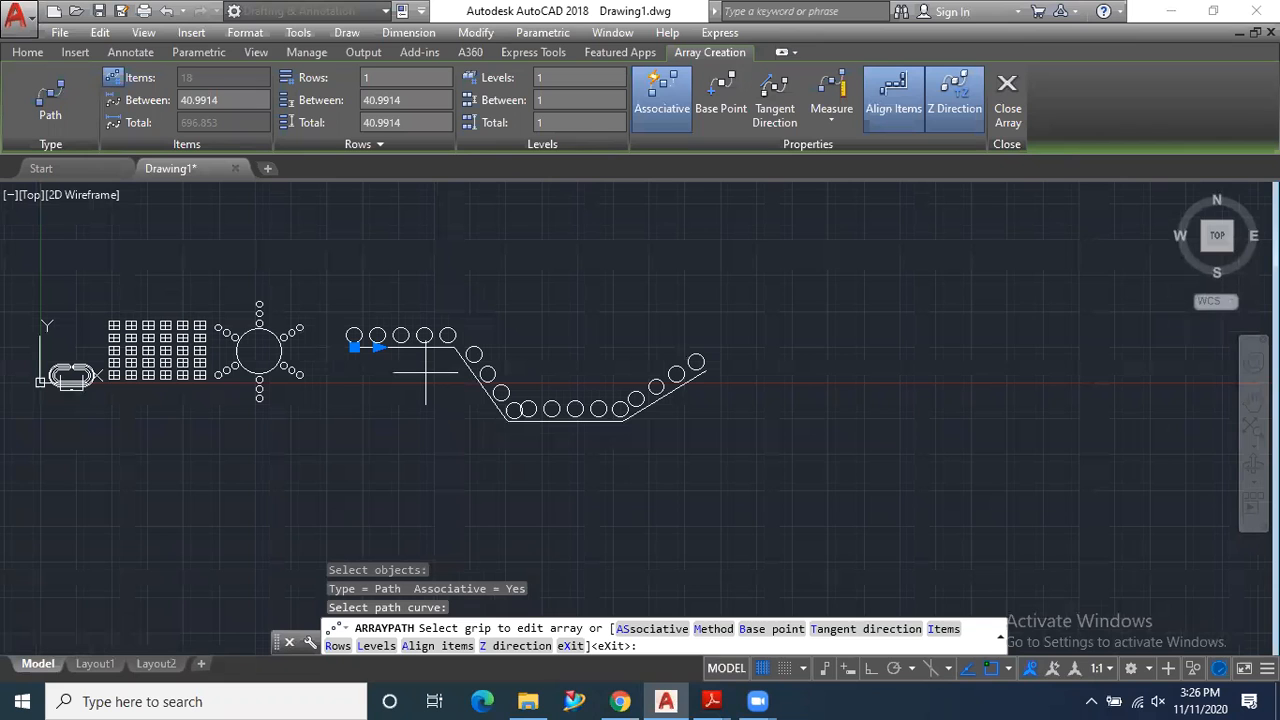
click(1003, 110)
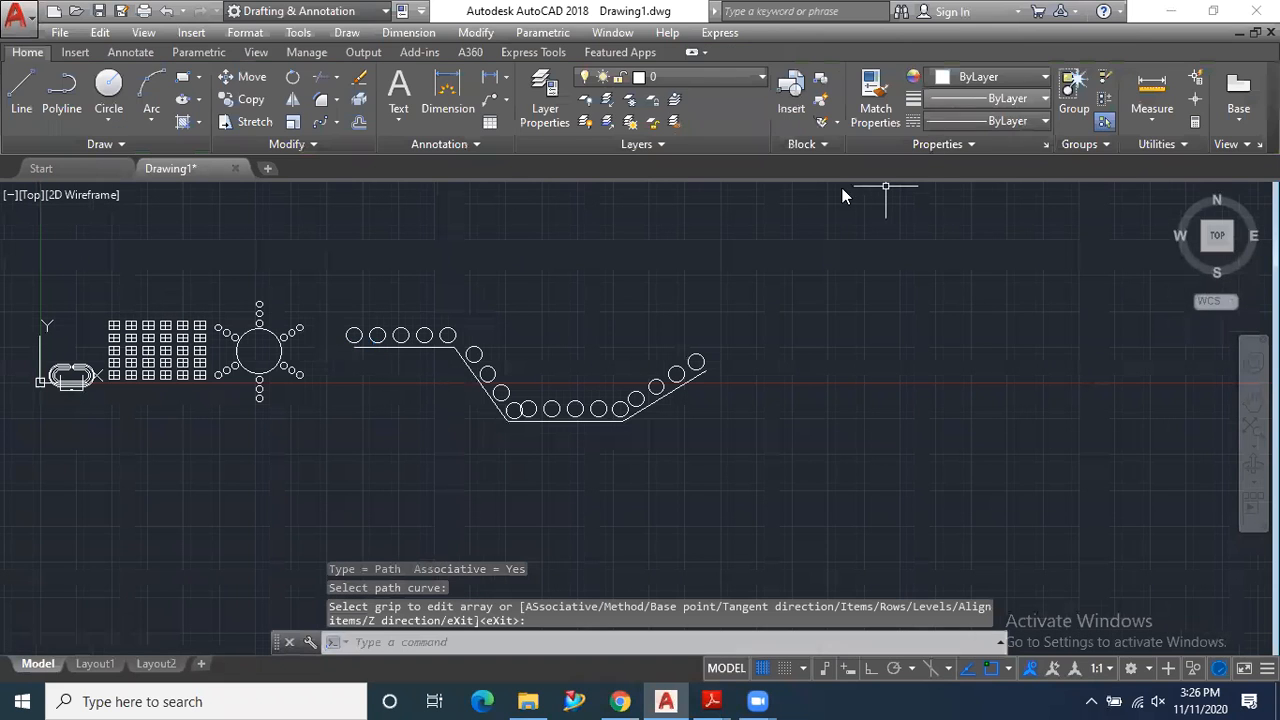
click(336, 122)
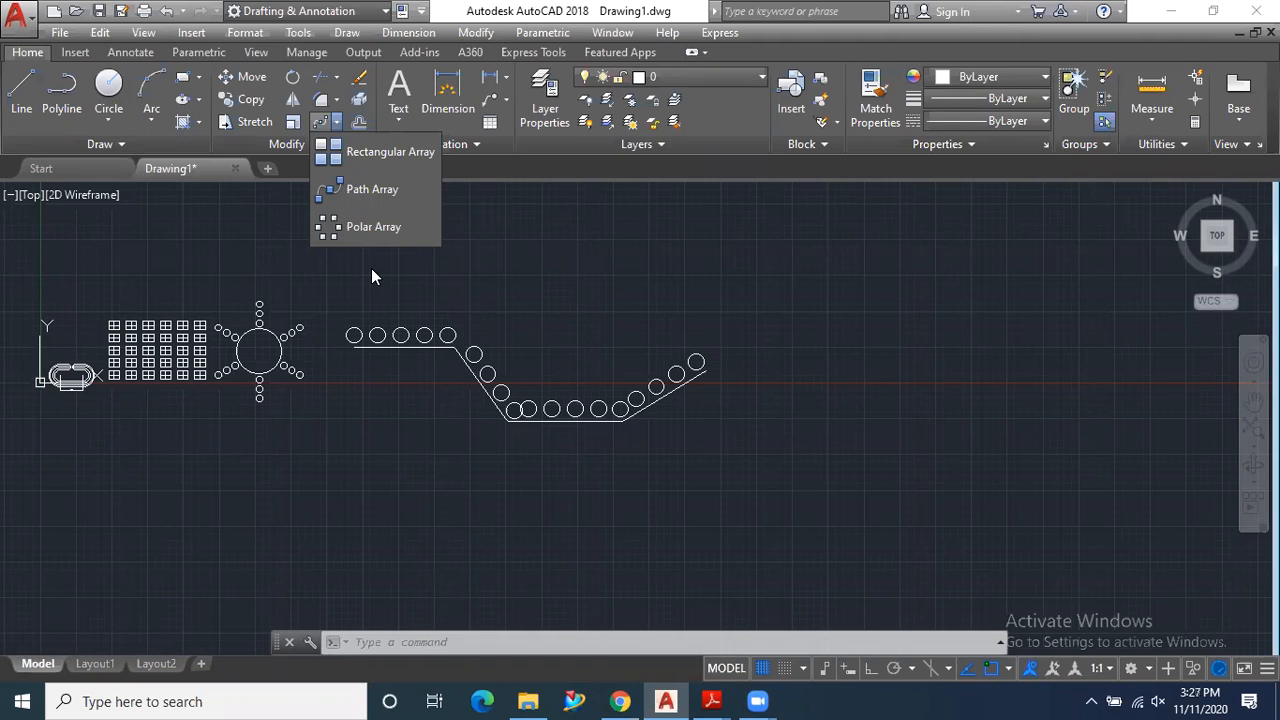
click(378, 400)
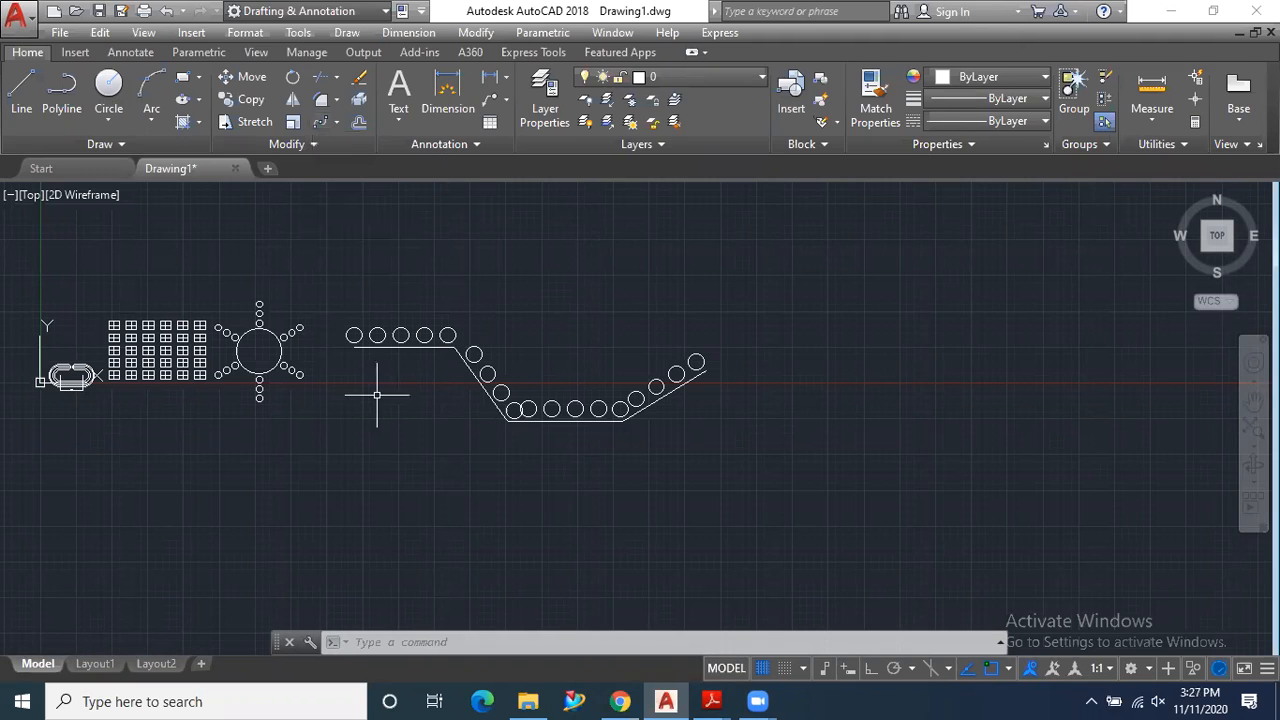
click(318, 122)
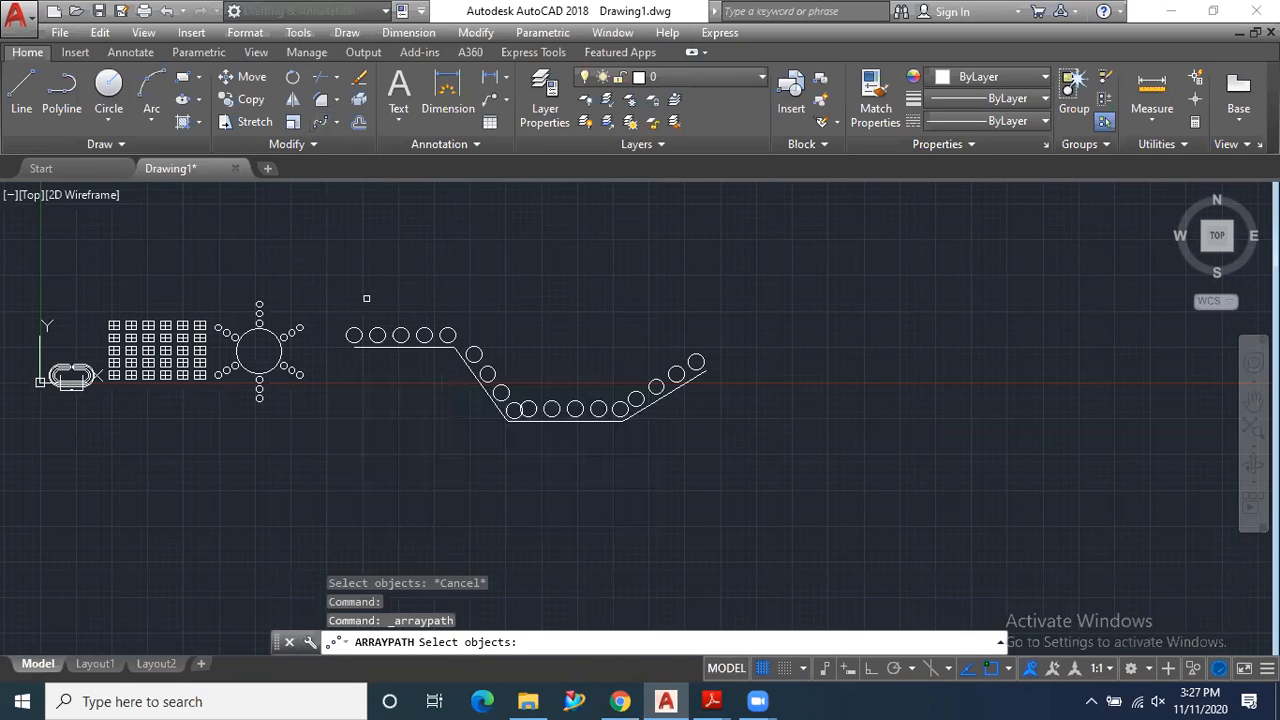
key(Escape)
click(371, 336)
key(Escape)
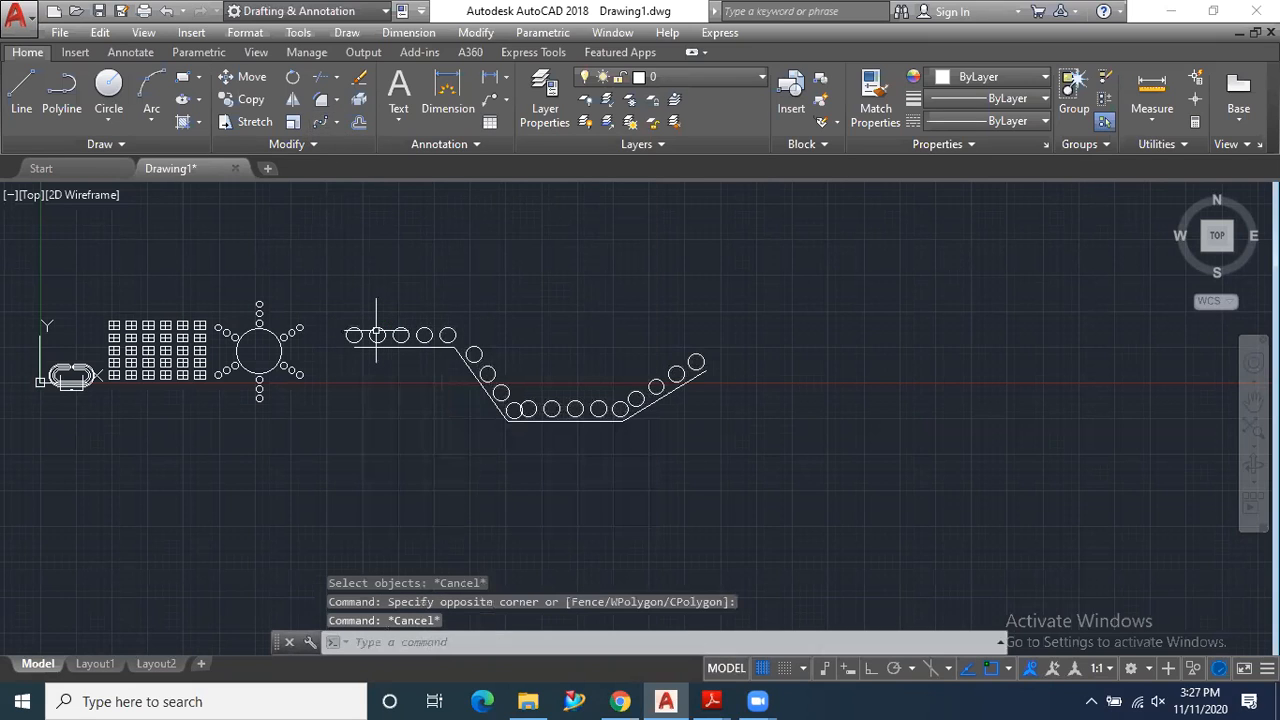
- Turn off the Z Direction option for the path array of circles along the polyline
click(376, 334)
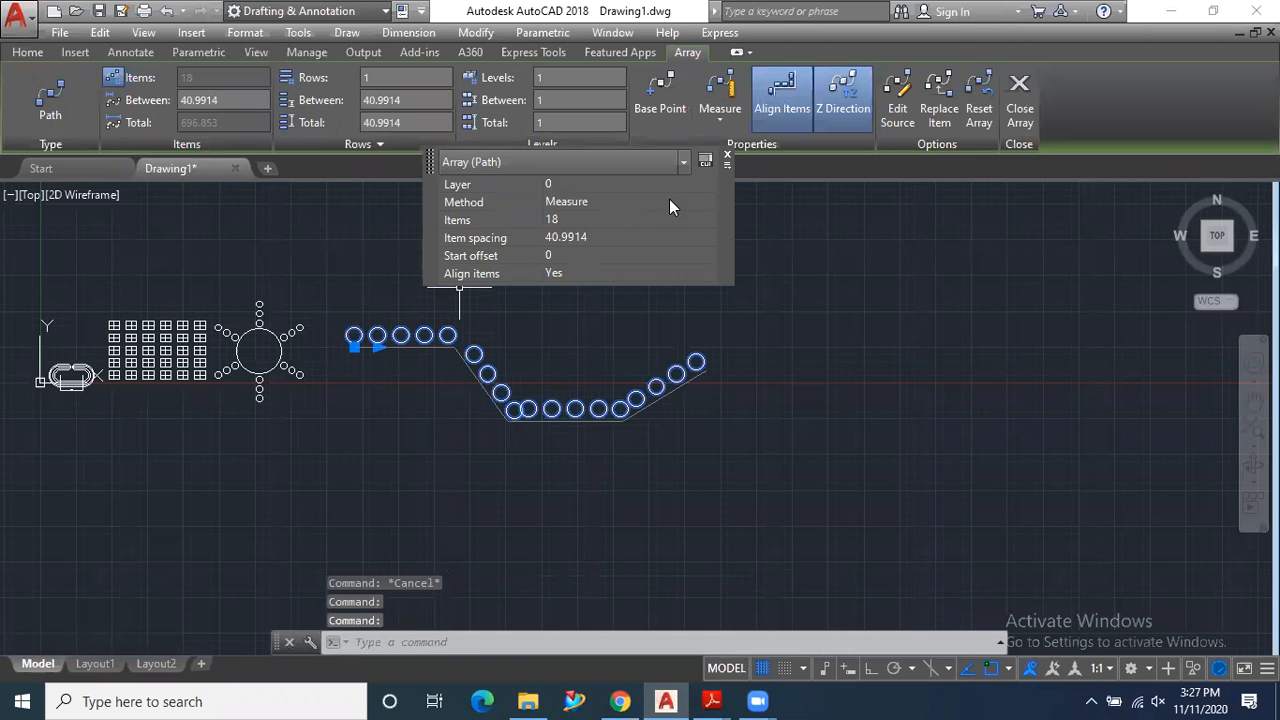
click(727, 157)
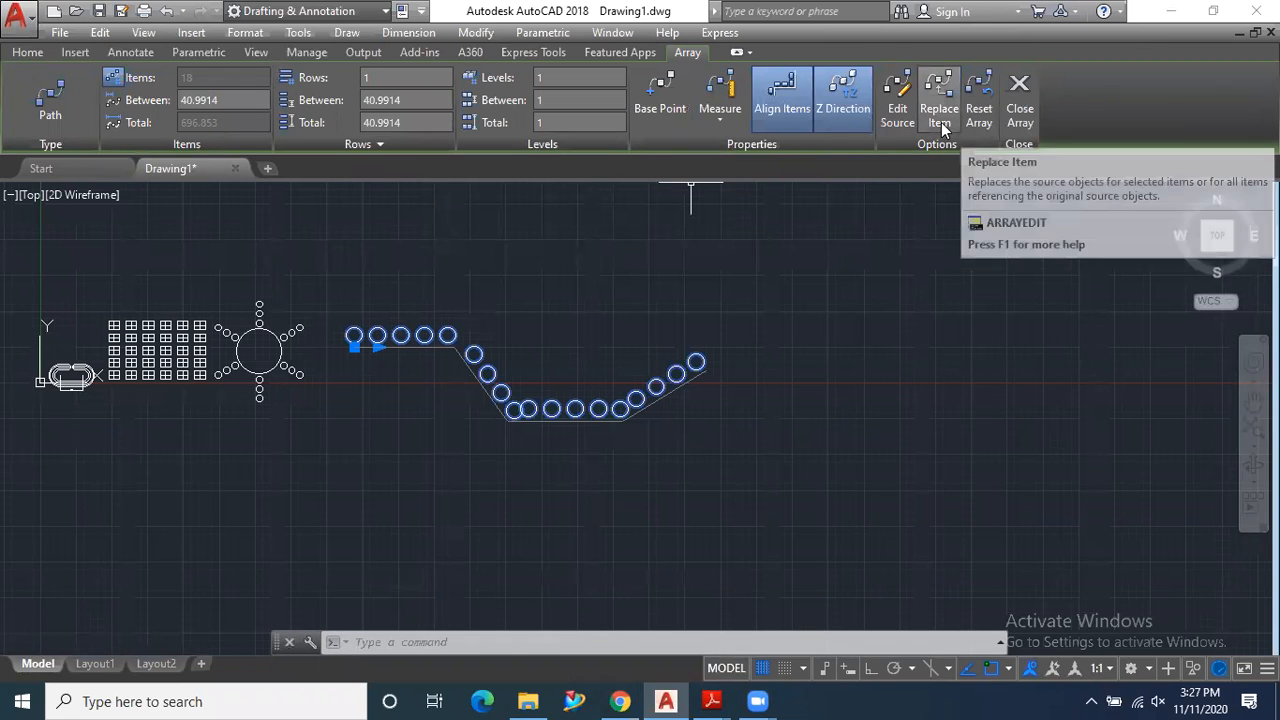
click(849, 116)
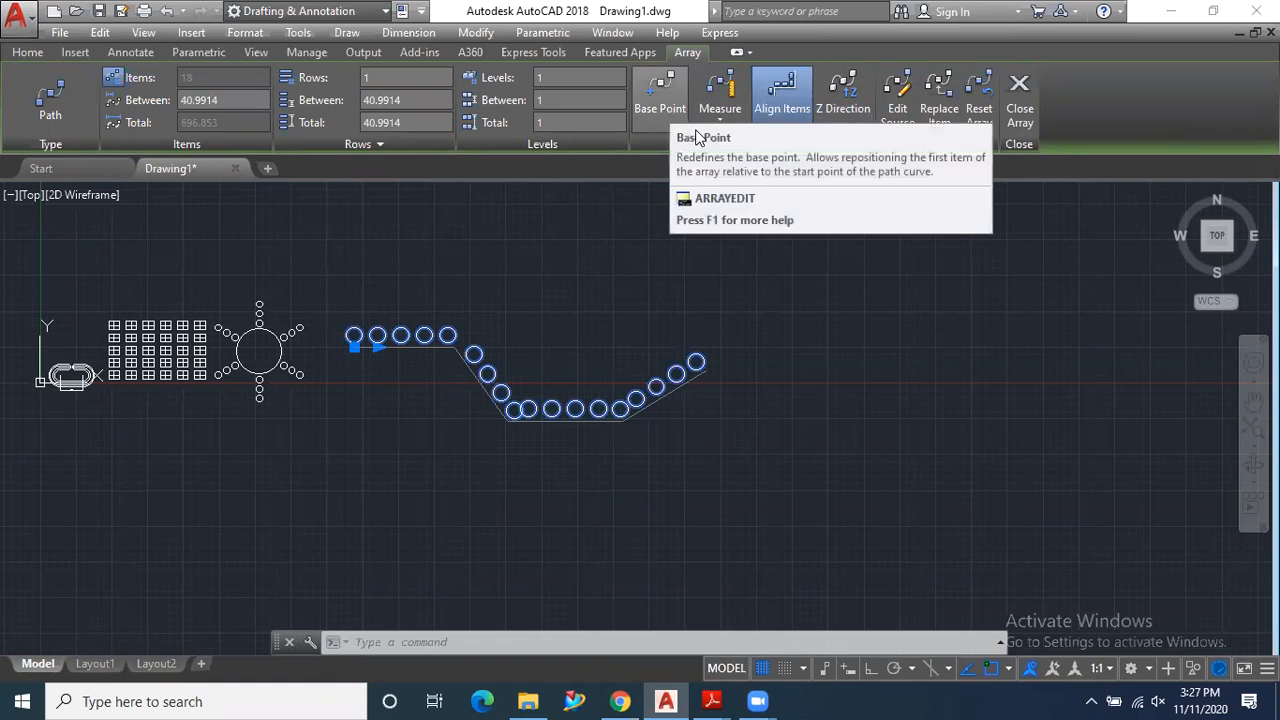
key(Escape)
key(Escape)
key(Escape)
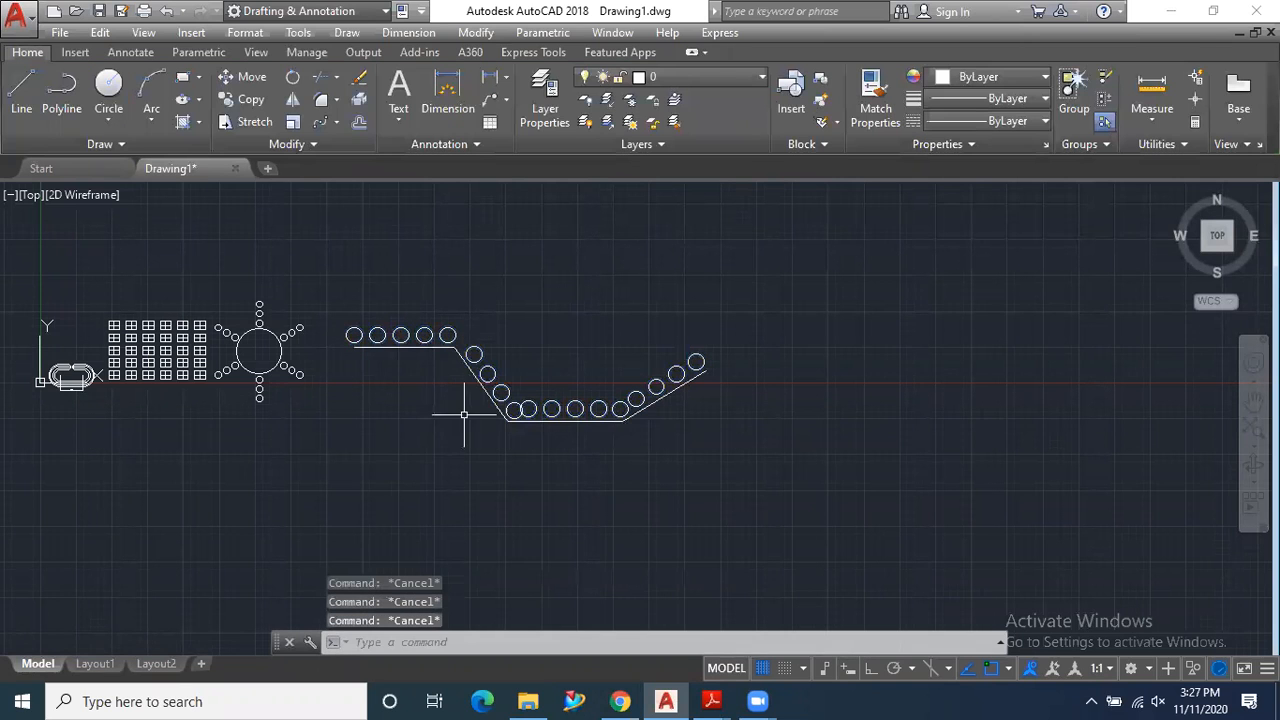
- Examine how the circles follow the polyline in the path array, compare the sample arrays and review the available array types
scroll(380, 343, up, 4)
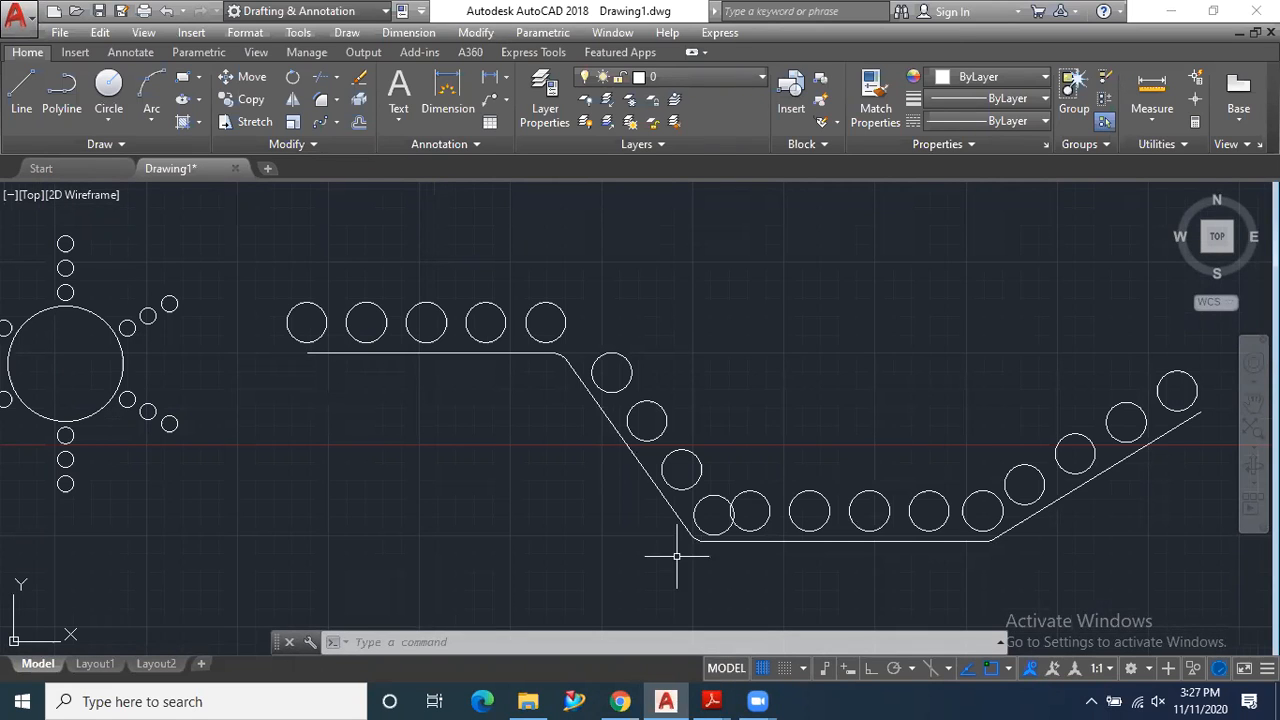
scroll(580, 468, down, 2)
scroll(590, 520, down, 2)
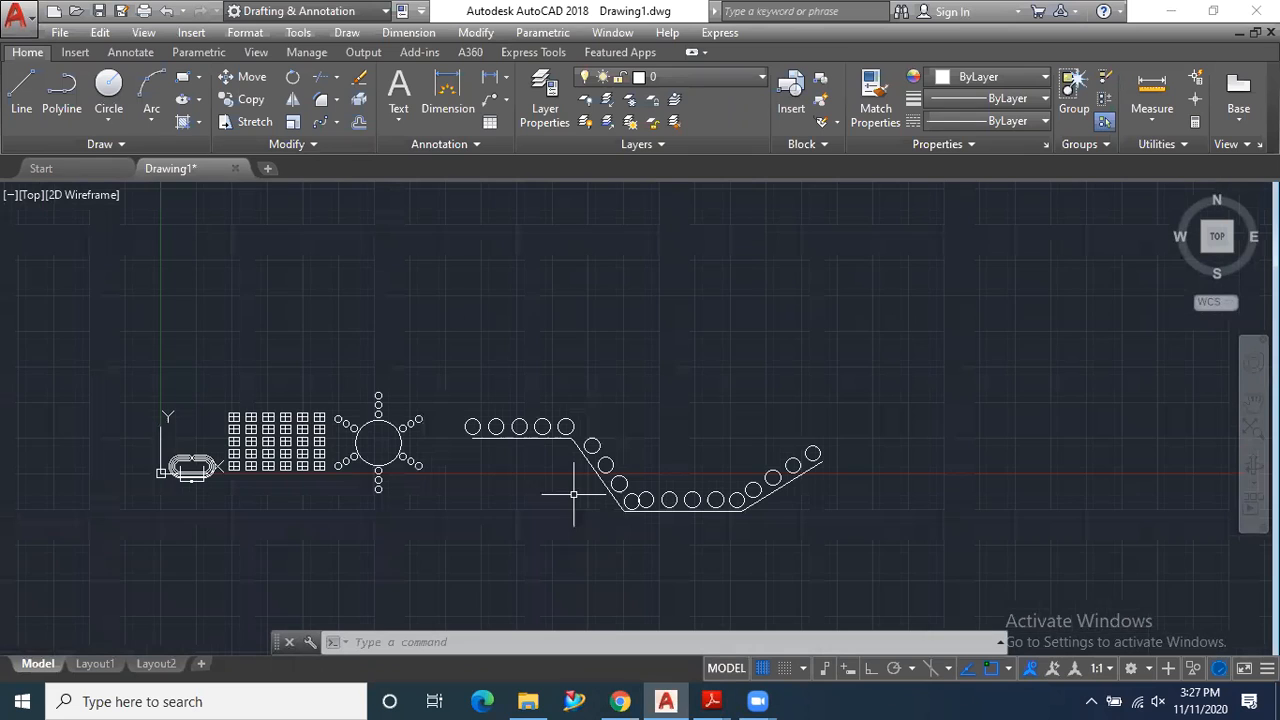
scroll(509, 446, up, 2)
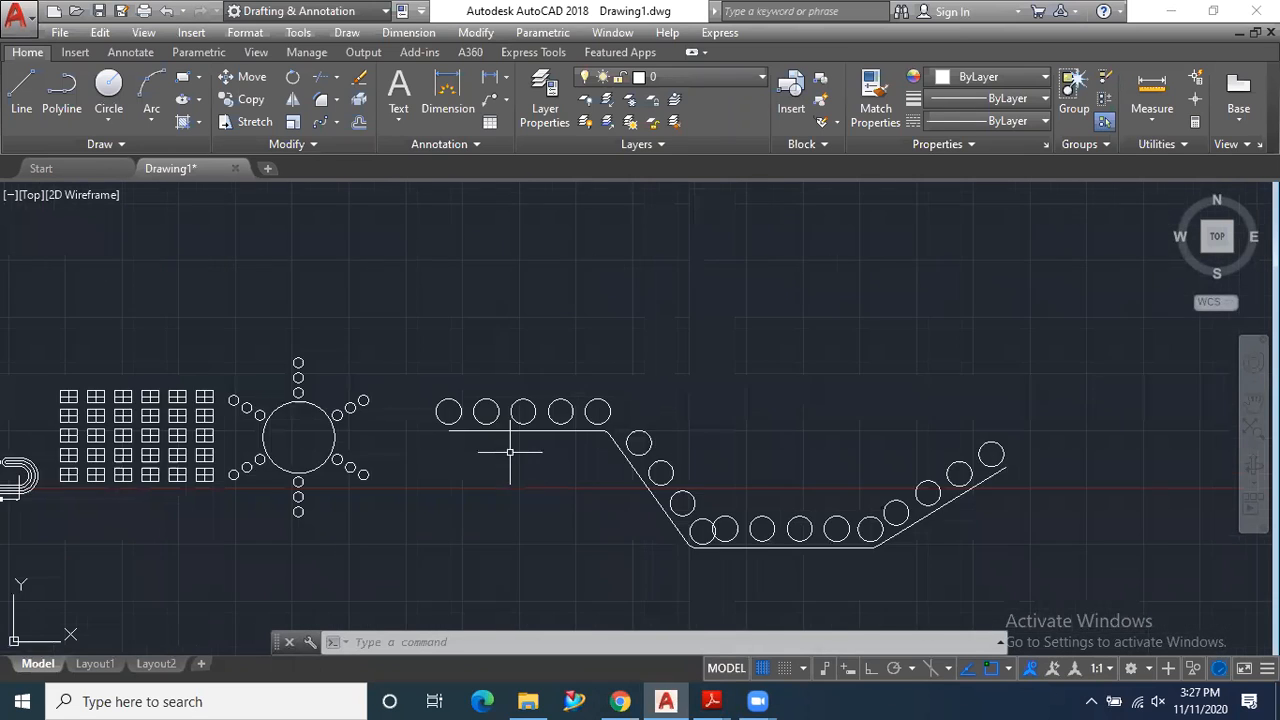
scroll(414, 418, up, 2)
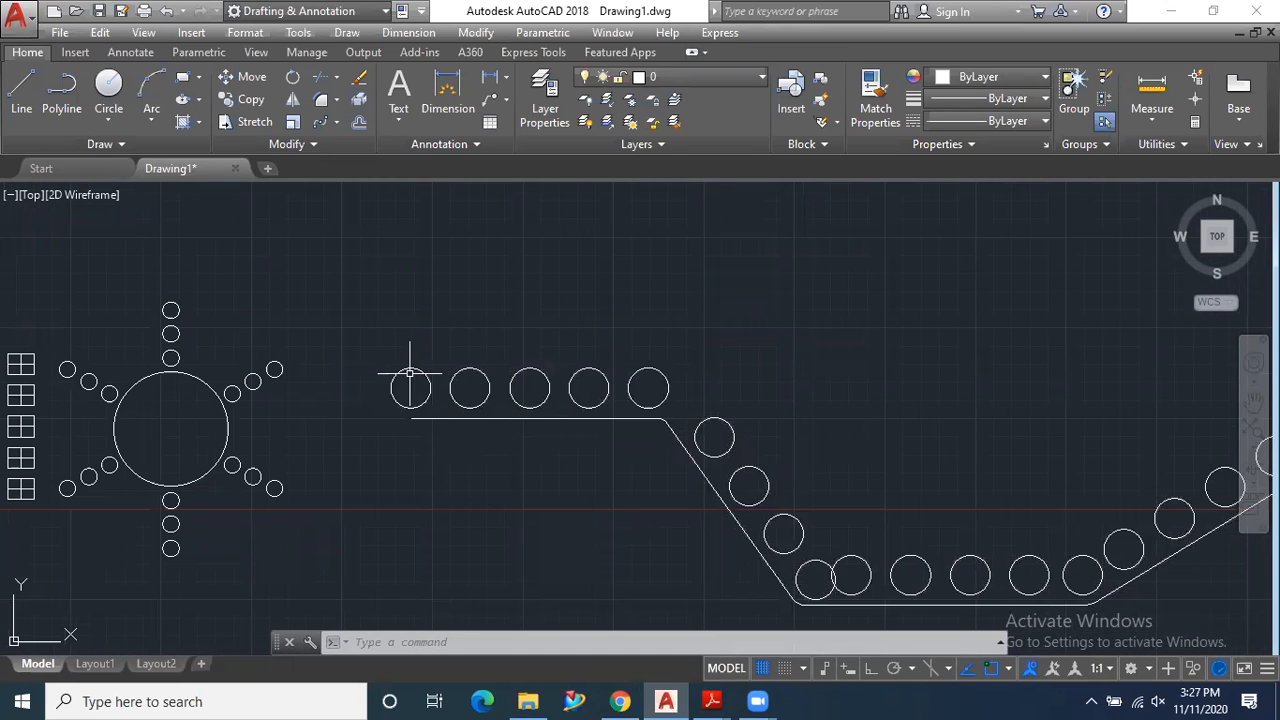
scroll(410, 375, down, 3)
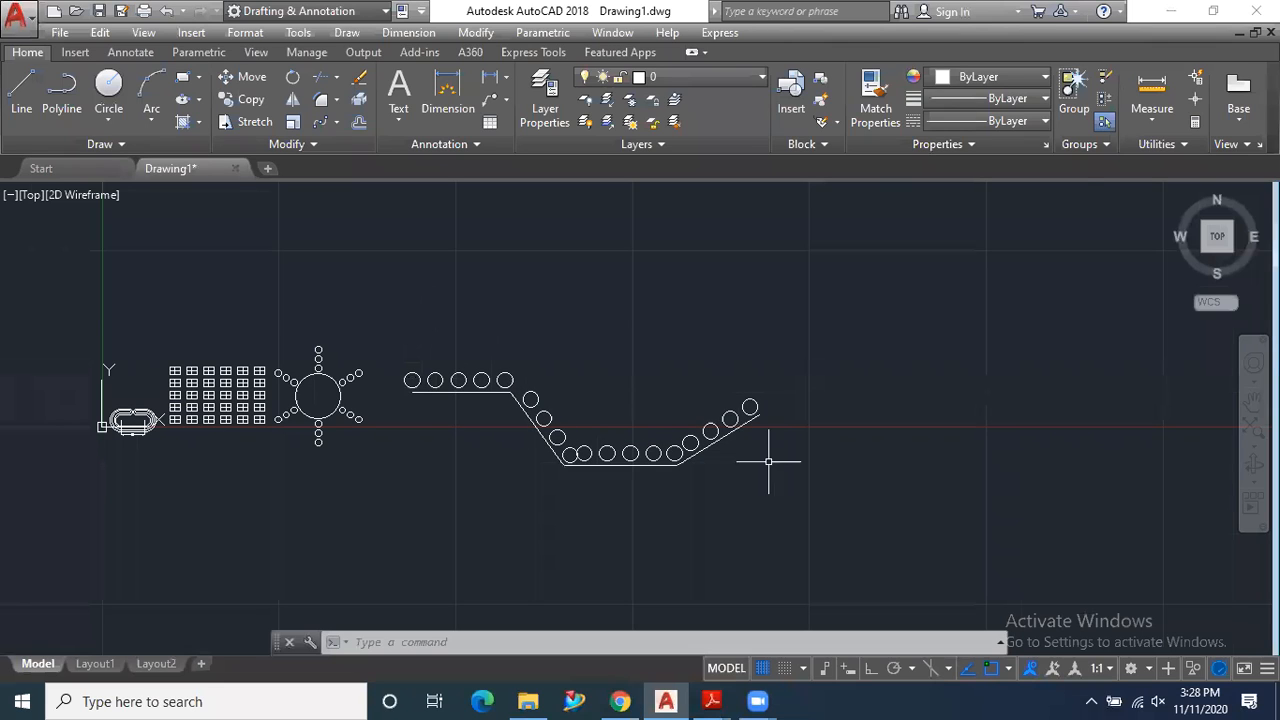
scroll(814, 466, up, 2)
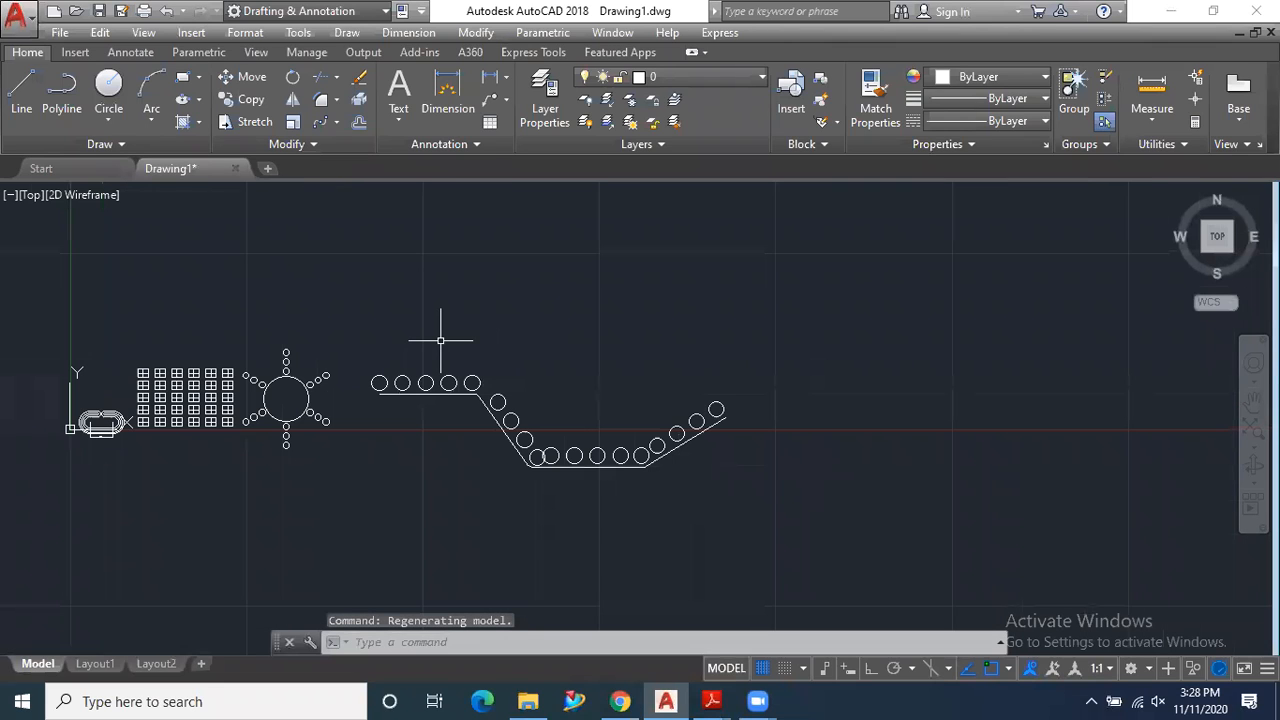
click(336, 121)
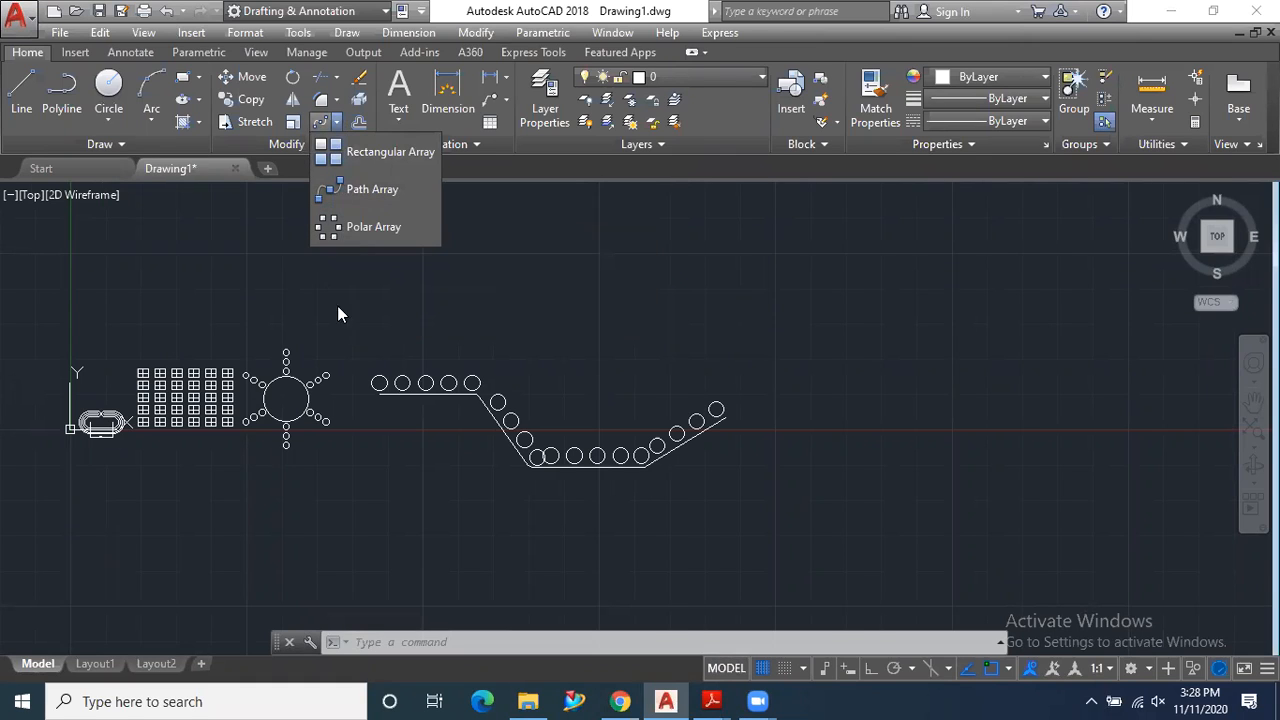
- Switch to Adobe Reader and bring up 9.pdf with the exercise 09 polar array drawing
mouse_move(715, 699)
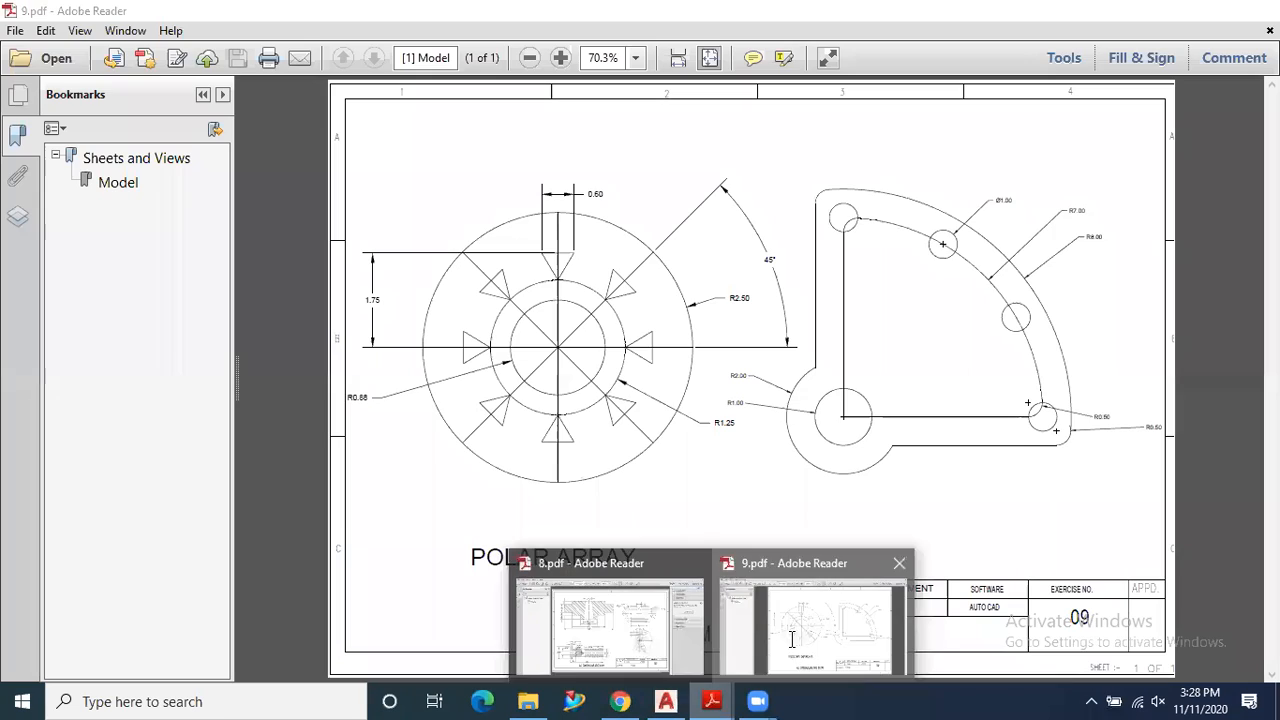
click(789, 641)
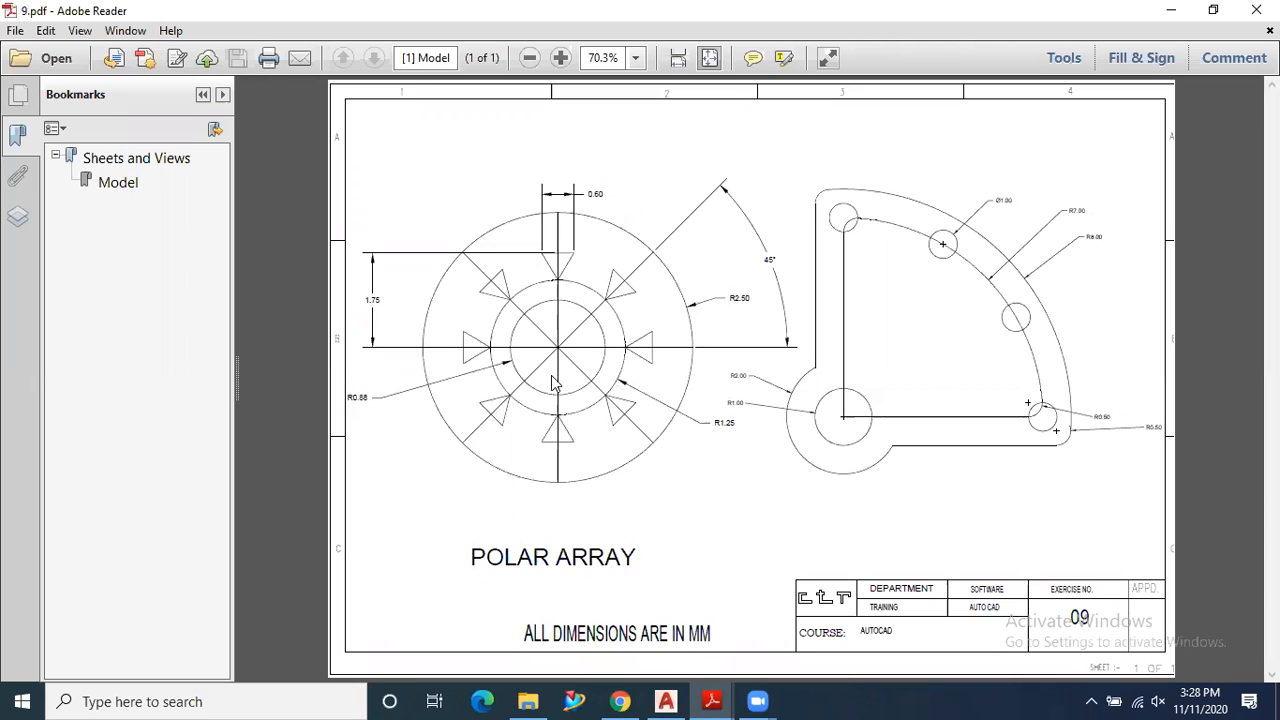
- Switch to AutoCAD and draw a circle of radius 2.5 in the empty area beside the path array
click(667, 700)
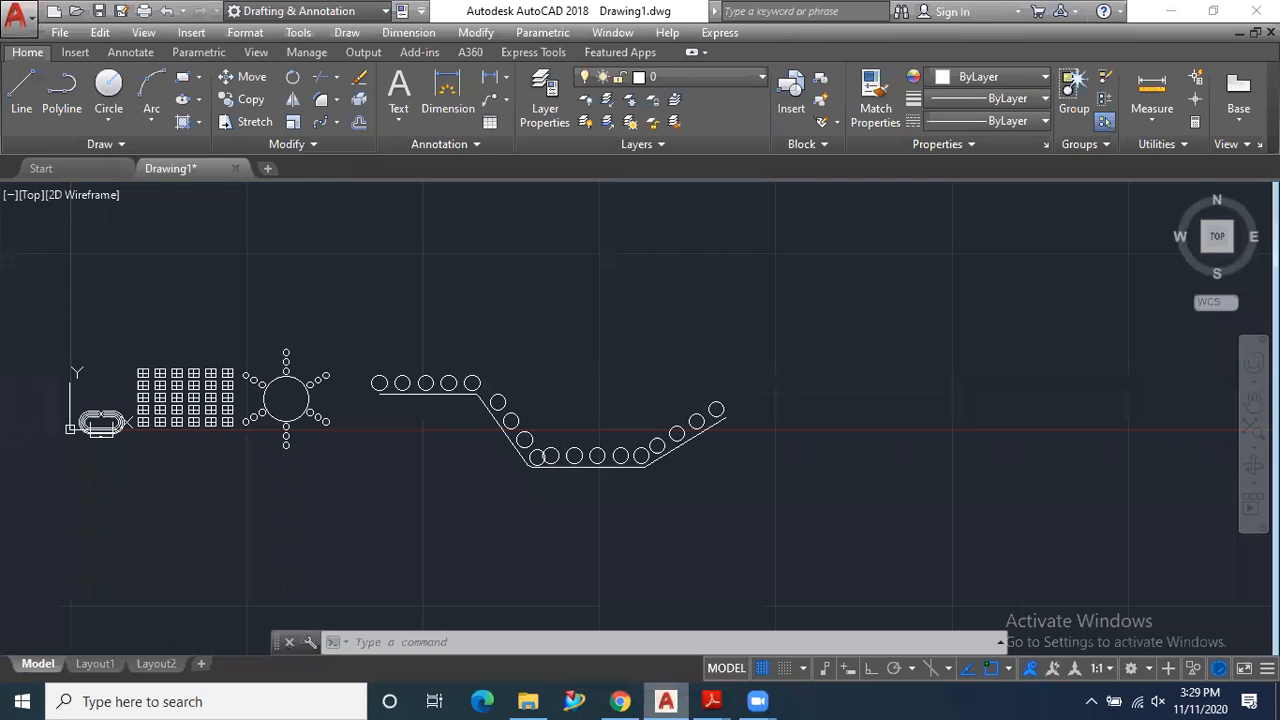
click(109, 88)
click(929, 369)
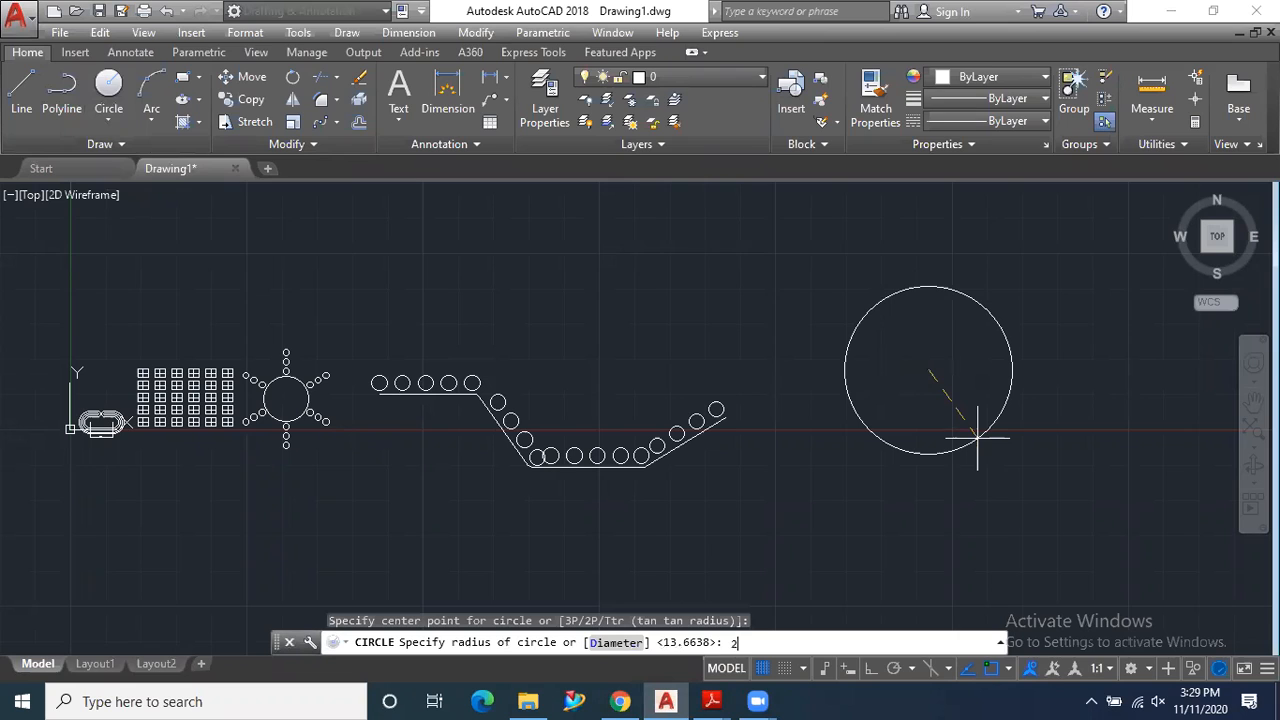
text(2.5)
key(Return)
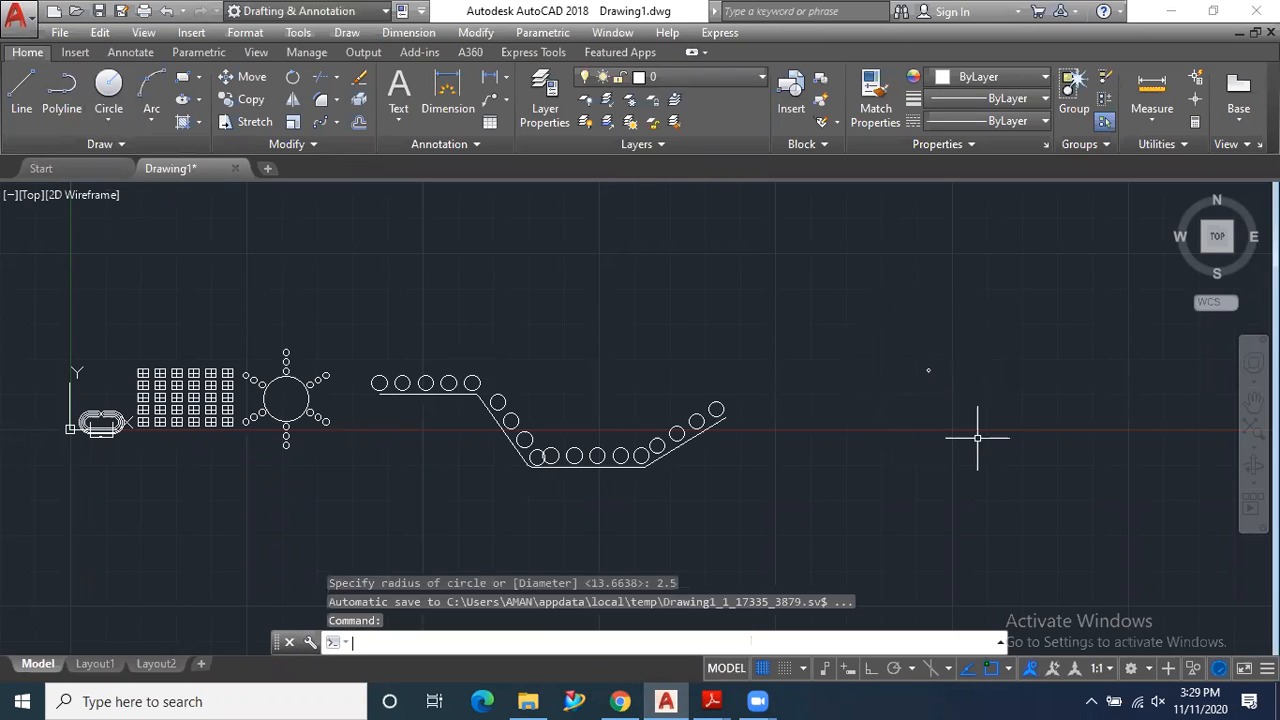
scroll(966, 380, up, 4)
scroll(806, 315, up, 10)
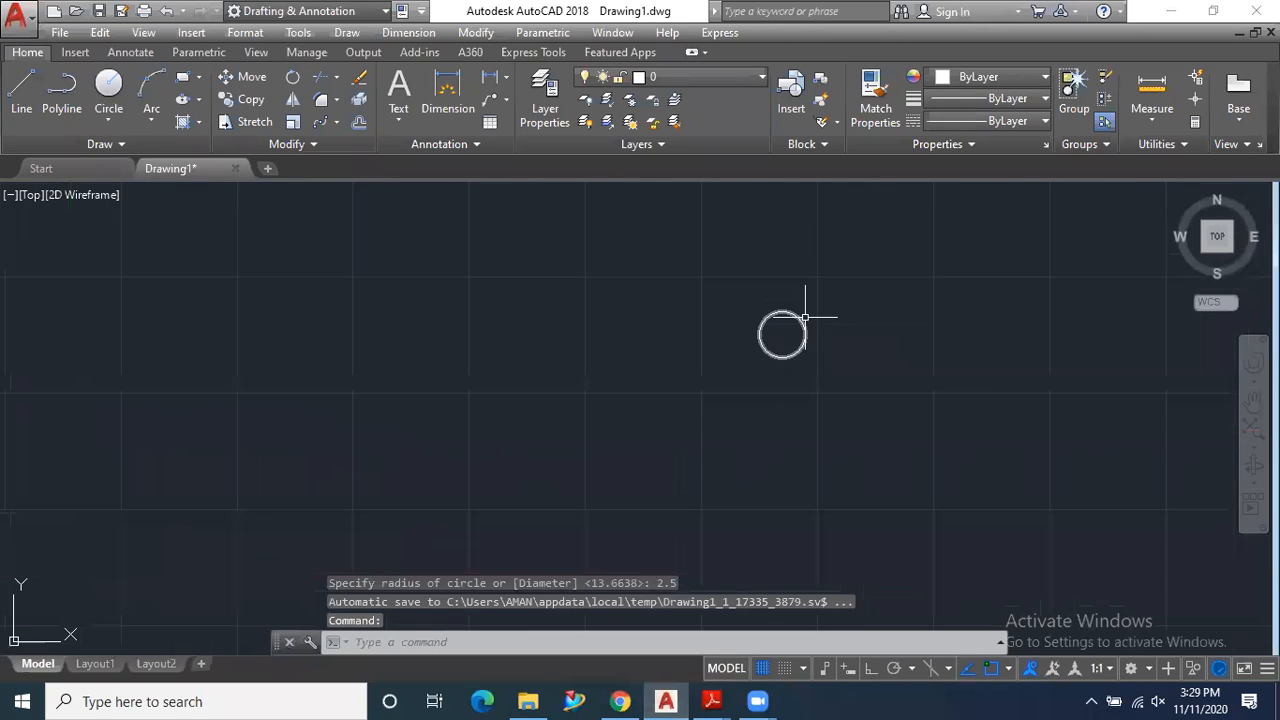
scroll(745, 305, down, 2)
scroll(731, 370, down, 2)
- Consult 9.pdf in Adobe Reader, and back in AutoCAD draw a concentric circle of radius 1.25 inside the large circle
mouse_move(710, 700)
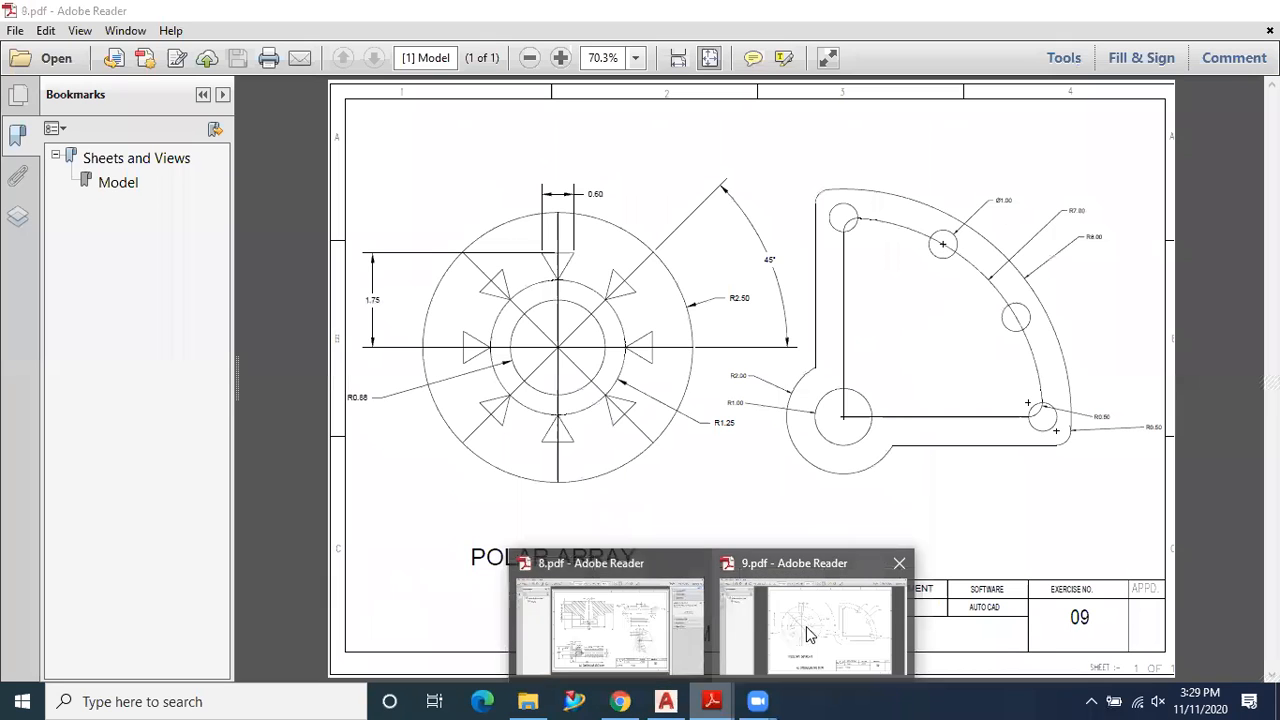
click(810, 634)
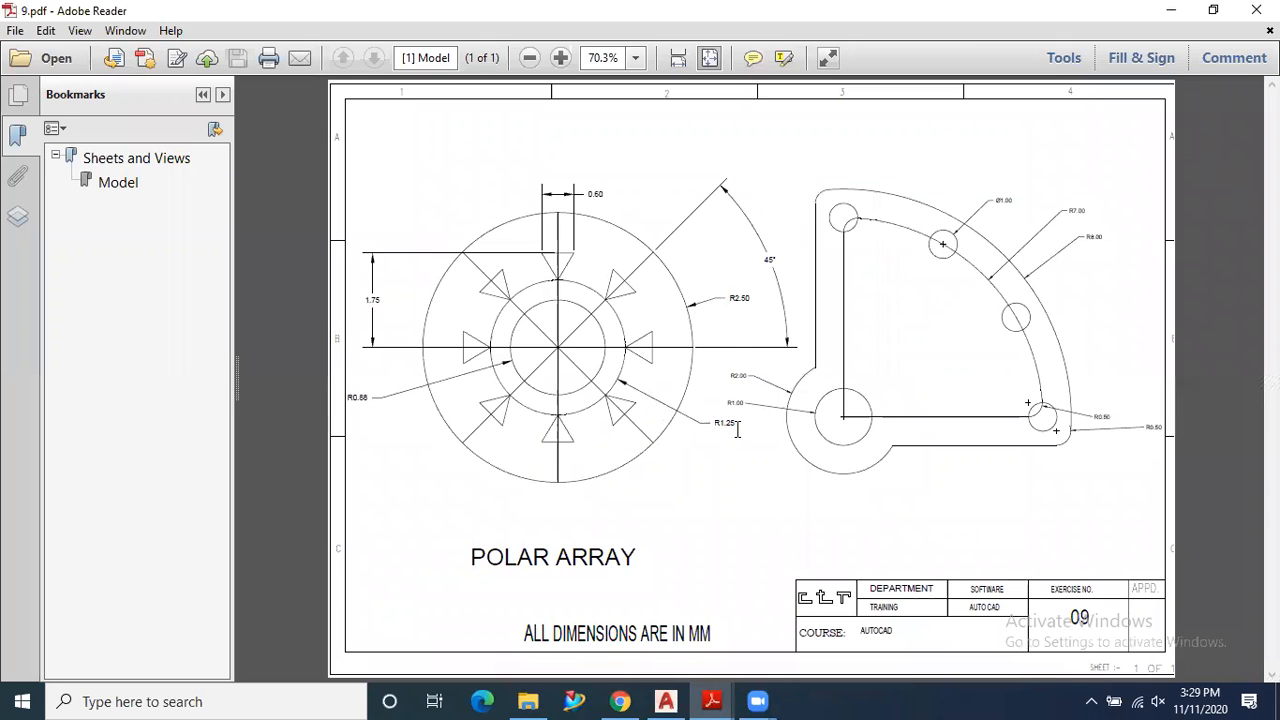
mouse_move(712, 700)
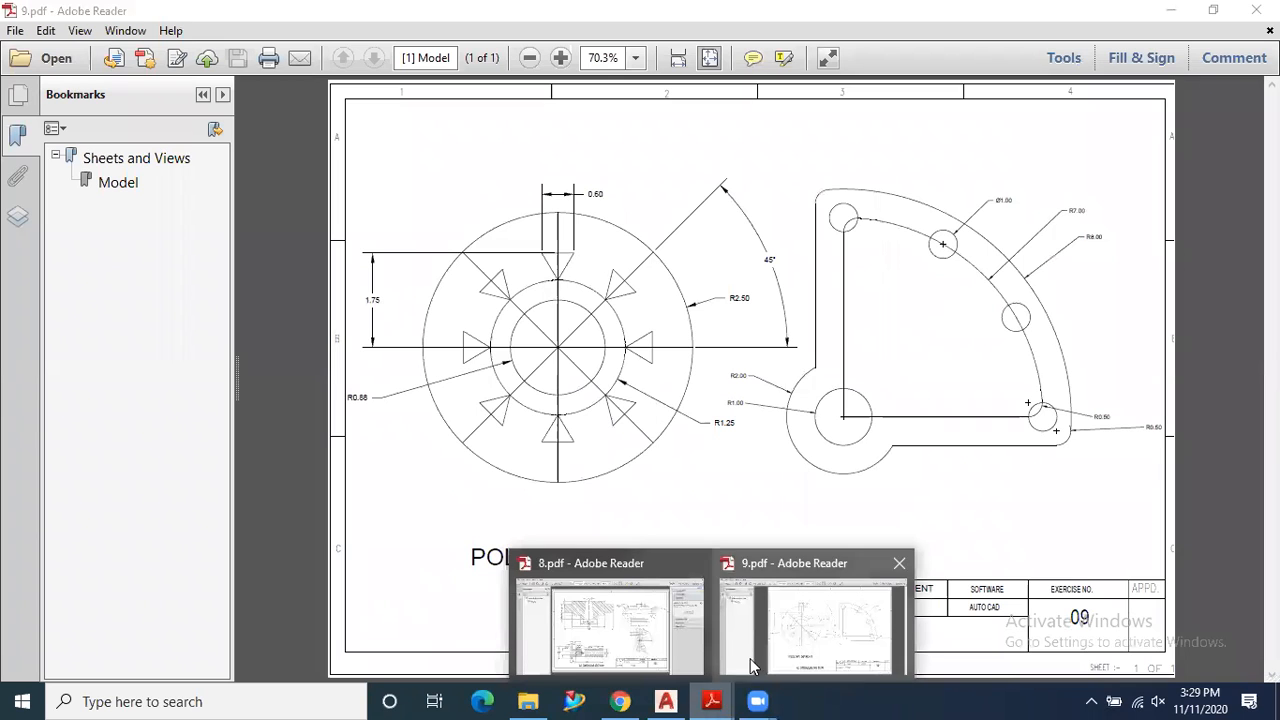
click(665, 701)
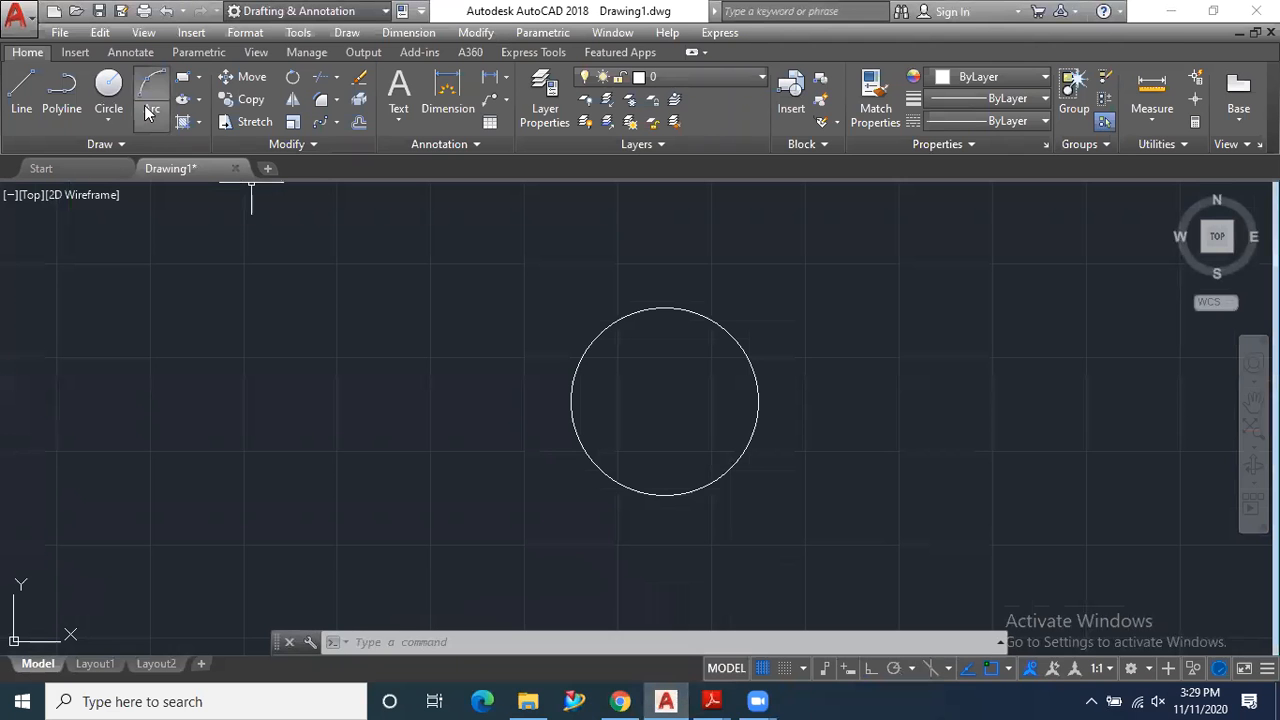
click(108, 88)
click(665, 402)
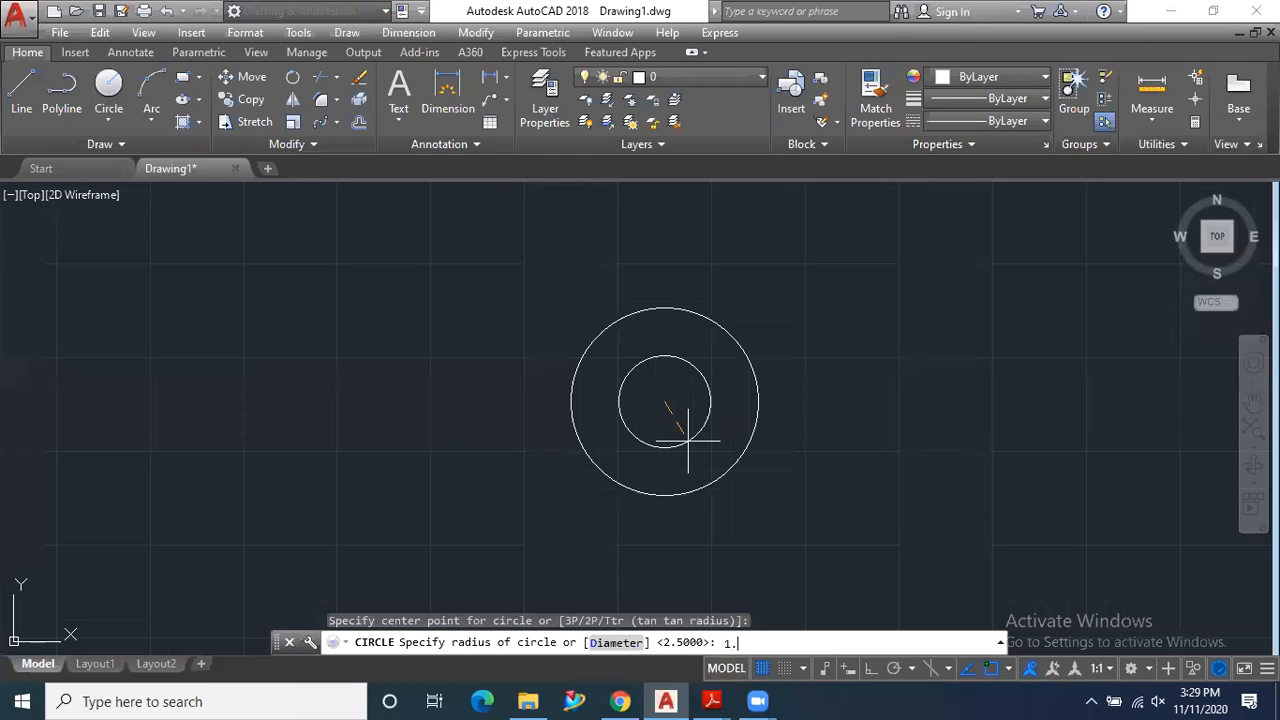
key(Return)
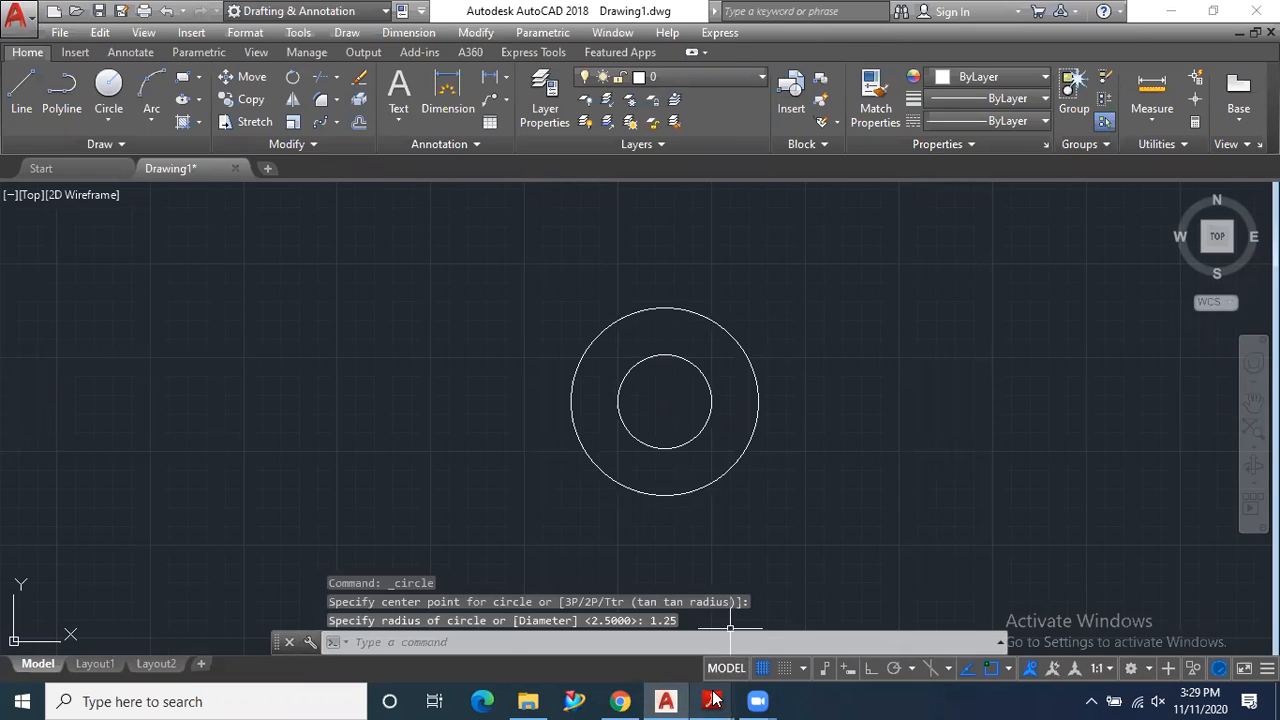
- Check the inner circle's radius in 9.pdf, and back in AutoCAD draw a third concentric circle of radius 0.88
mouse_move(712, 701)
click(780, 636)
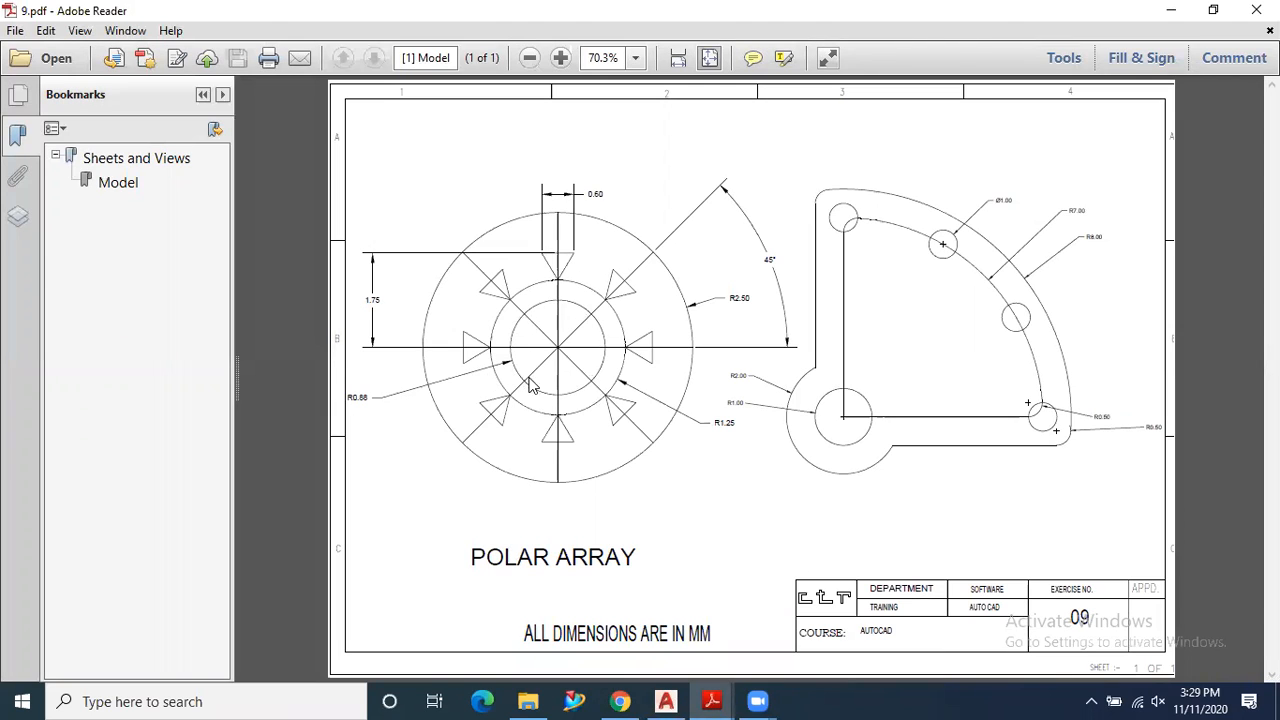
mouse_move(723, 697)
click(783, 636)
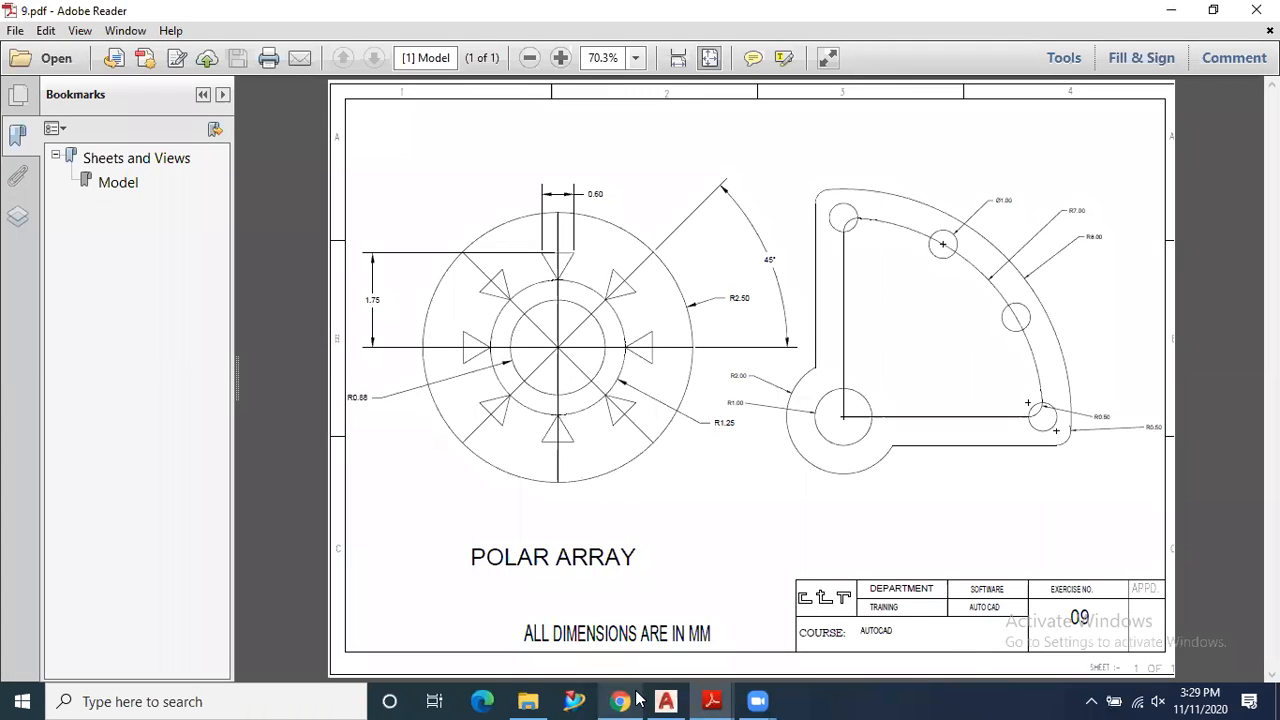
click(666, 701)
click(117, 90)
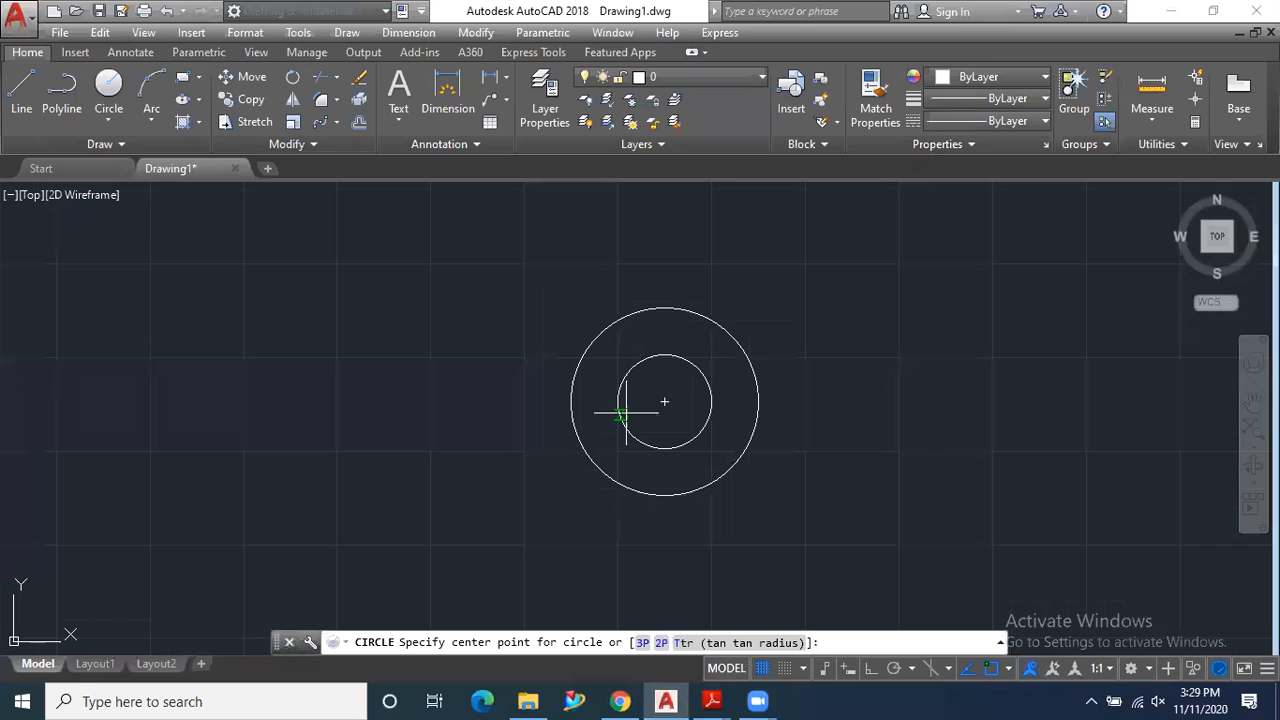
click(665, 402)
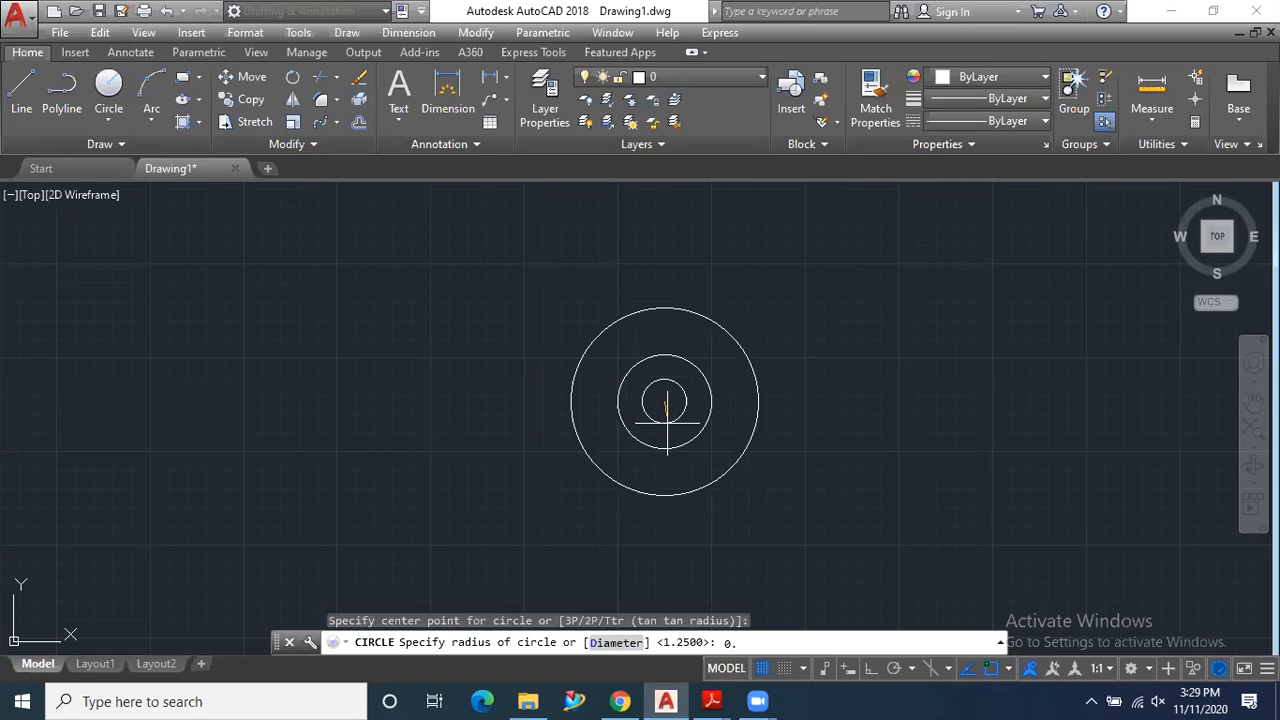
text(0.88)
key(Return)
scroll(694, 389, up, 3)
scroll(677, 424, down, 2)
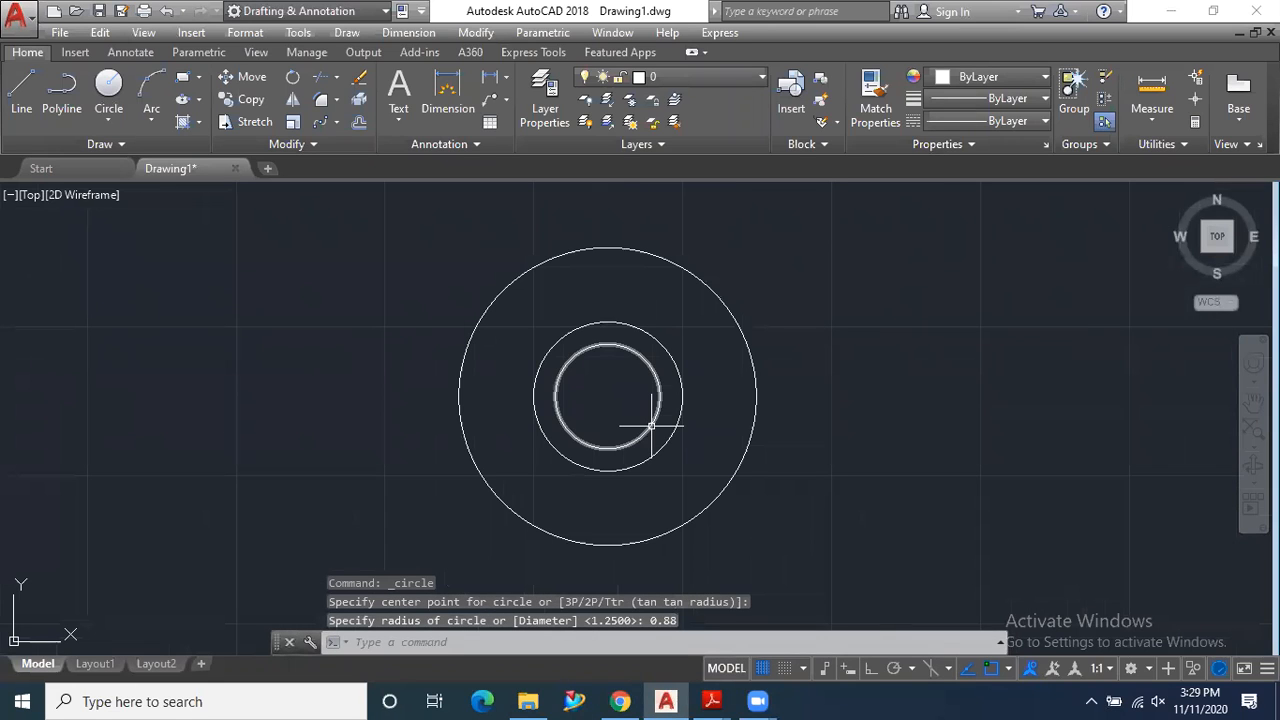
- Review the exercise drawing in 9.pdf, and back in AutoCAD draw a vertical line between the outer circle's upper and lower quadrants
click(714, 699)
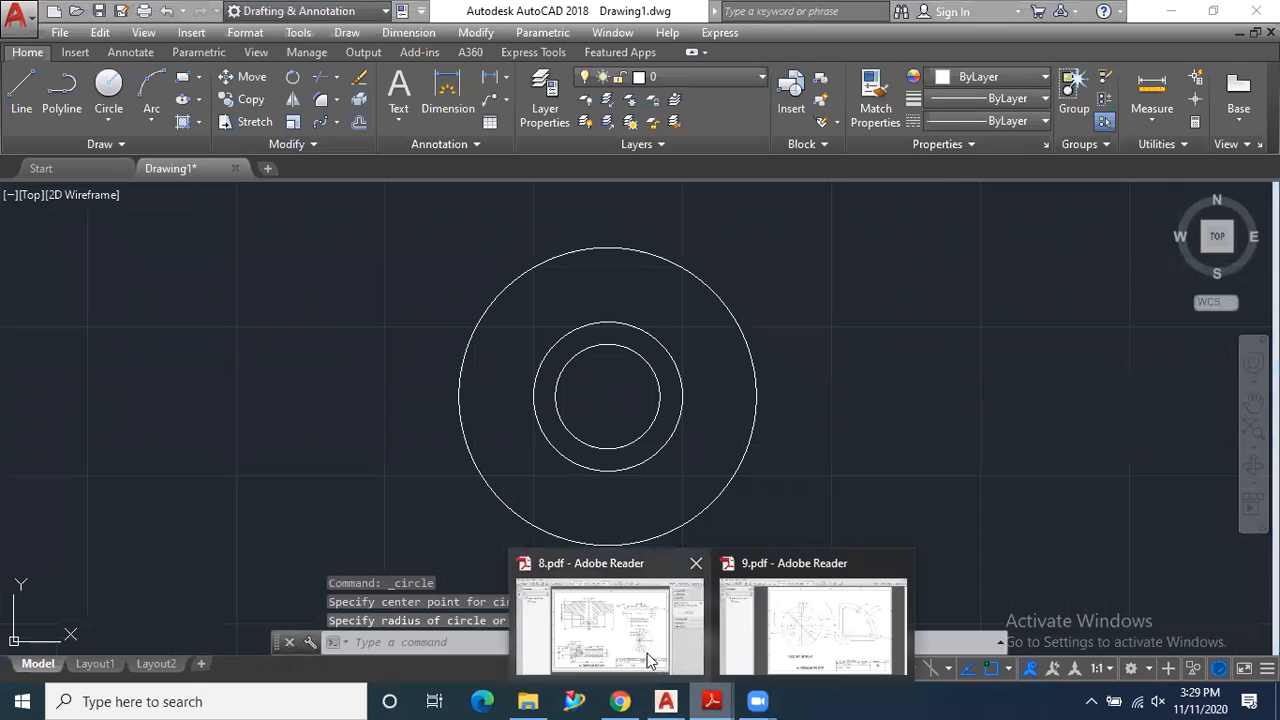
click(798, 632)
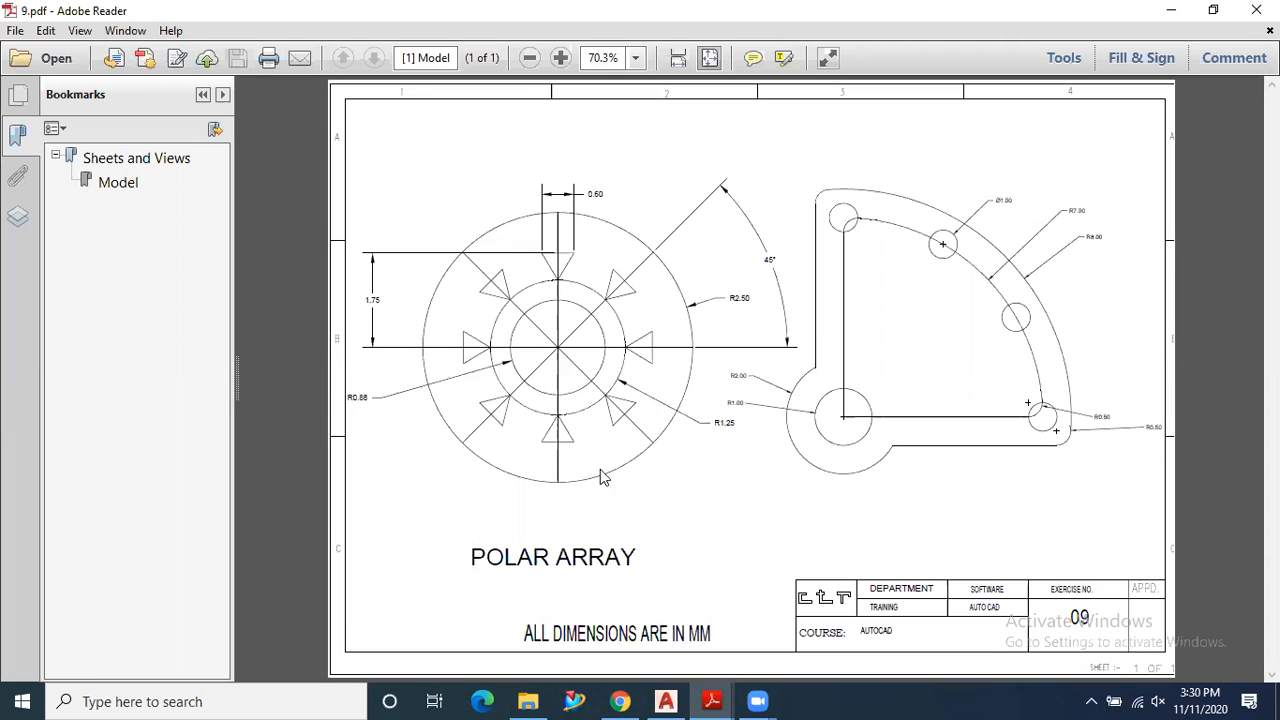
click(665, 701)
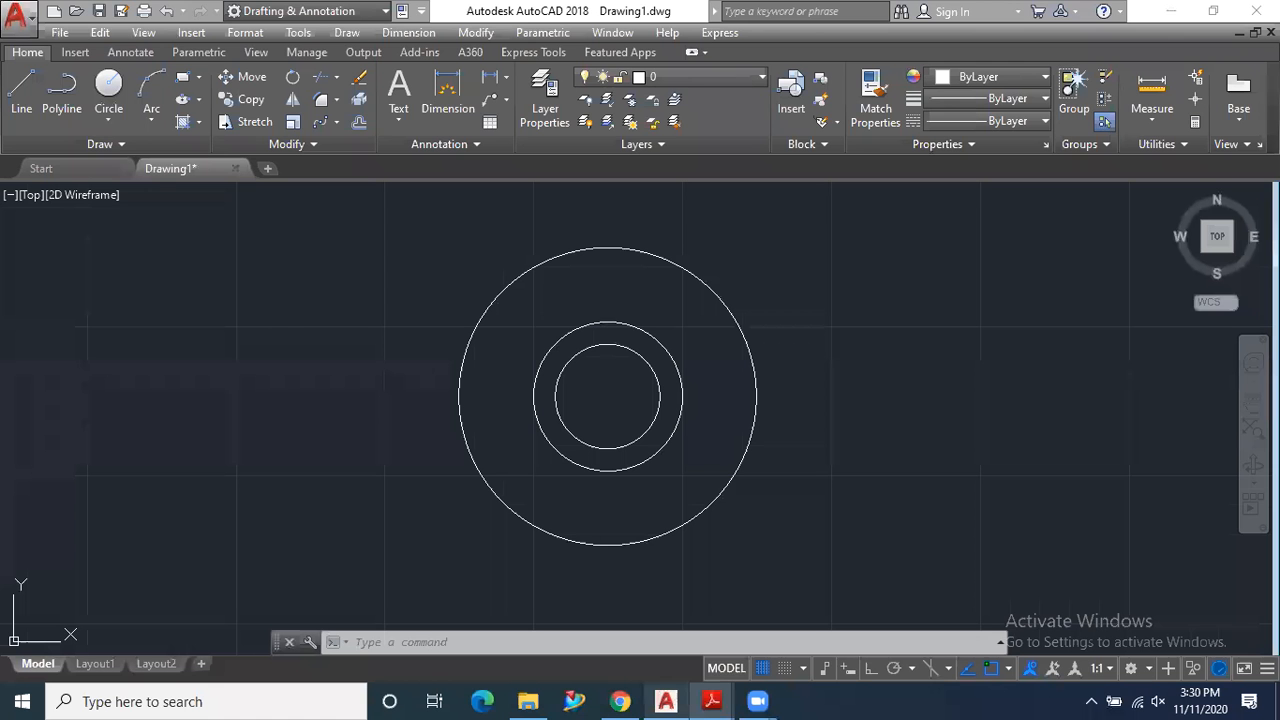
click(25, 100)
click(608, 247)
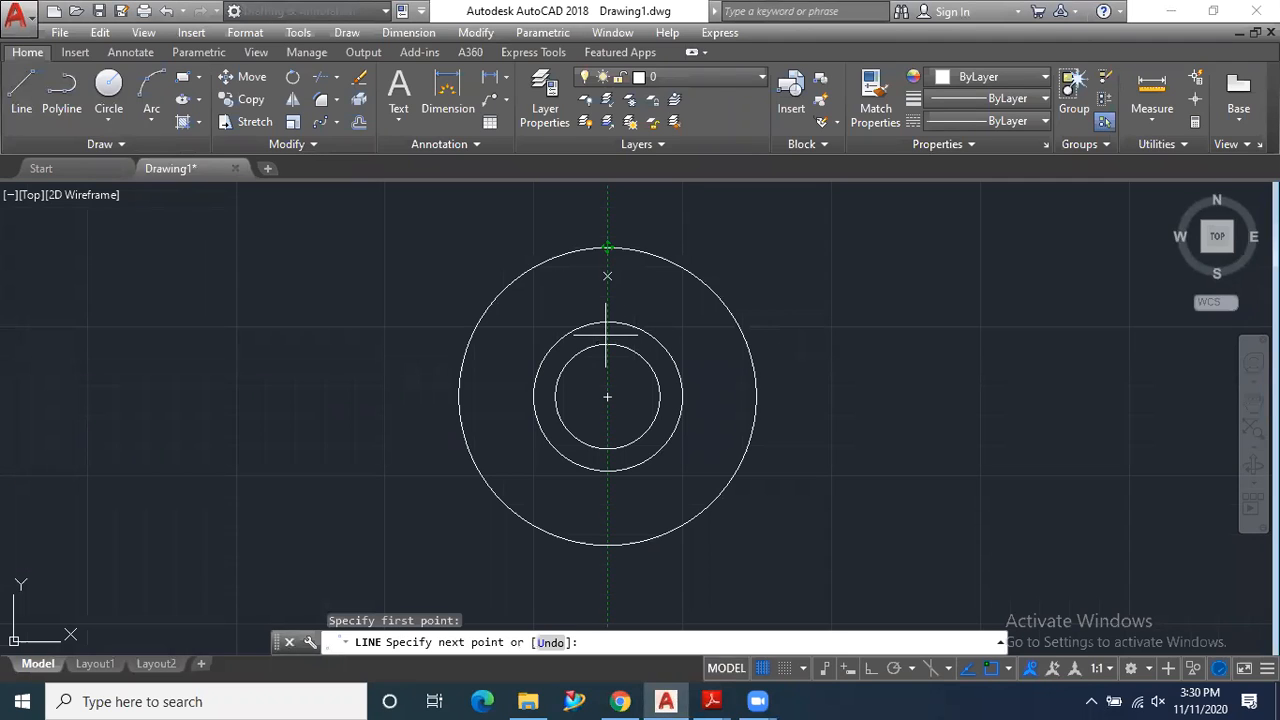
click(607, 545)
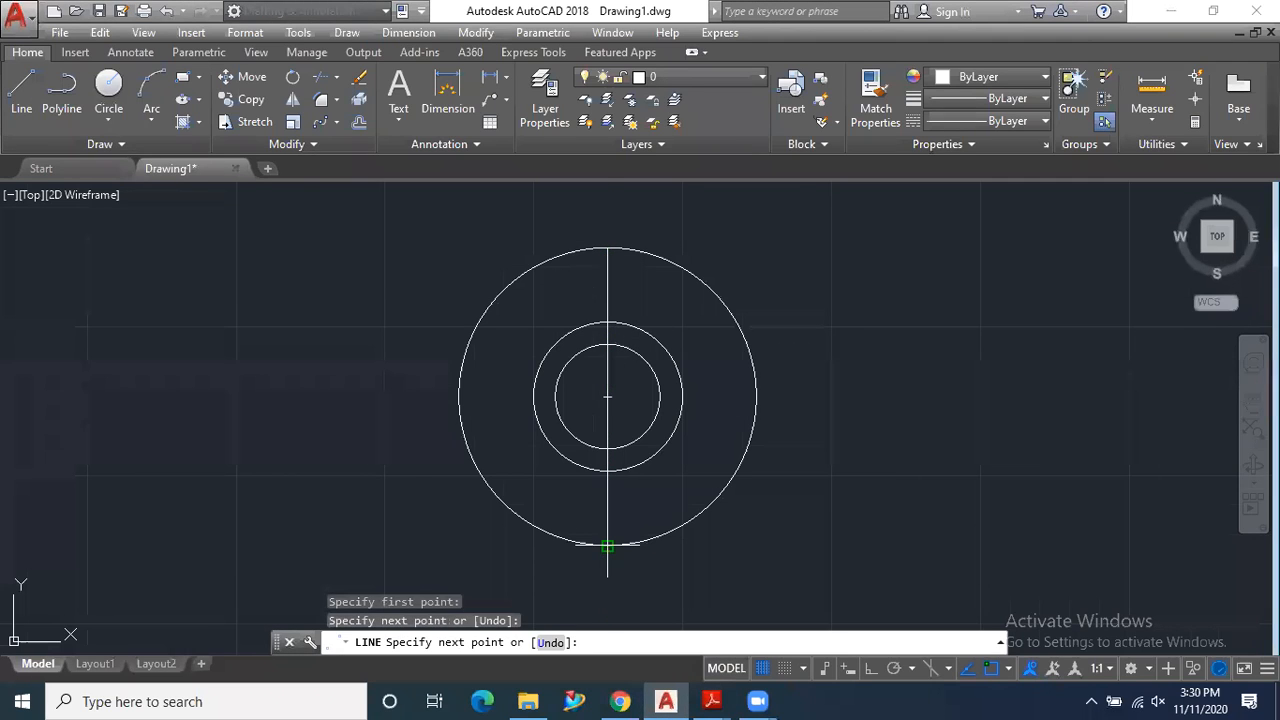
key(Return)
key(Return)
- Draw a horizontal line across the outer circle between its left and right quadrants
click(458, 397)
click(757, 397)
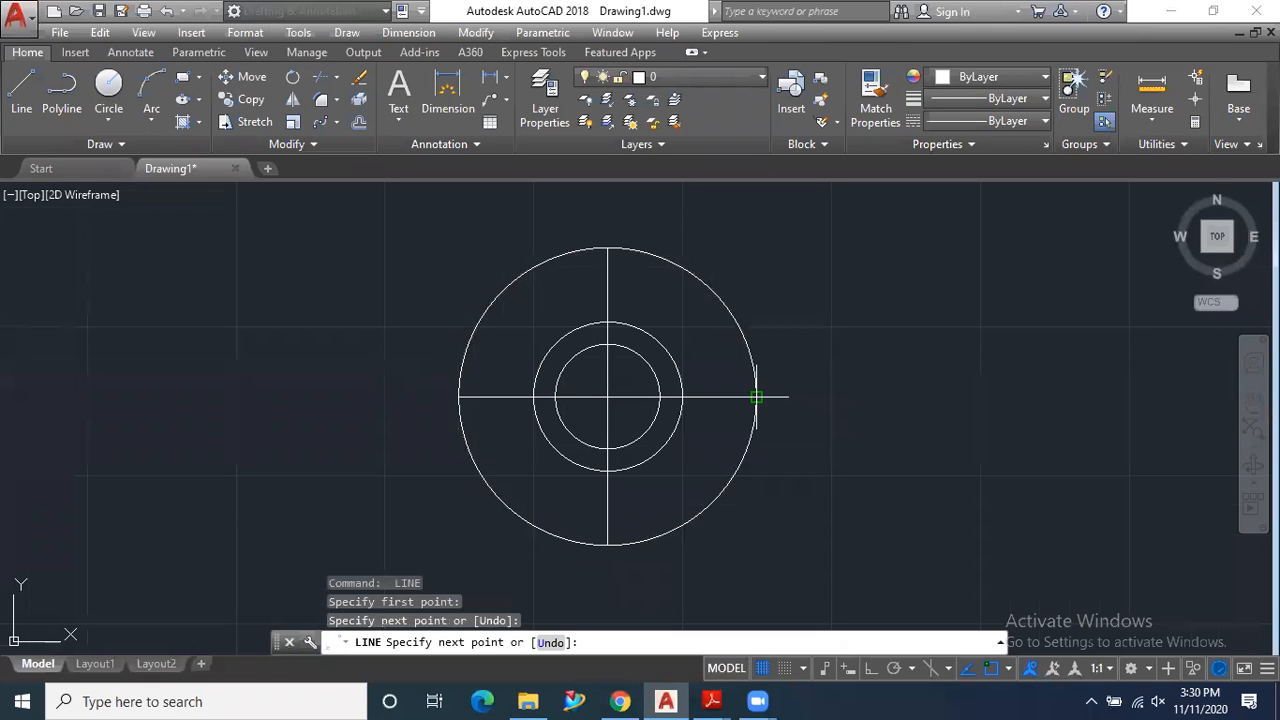
key(Return)
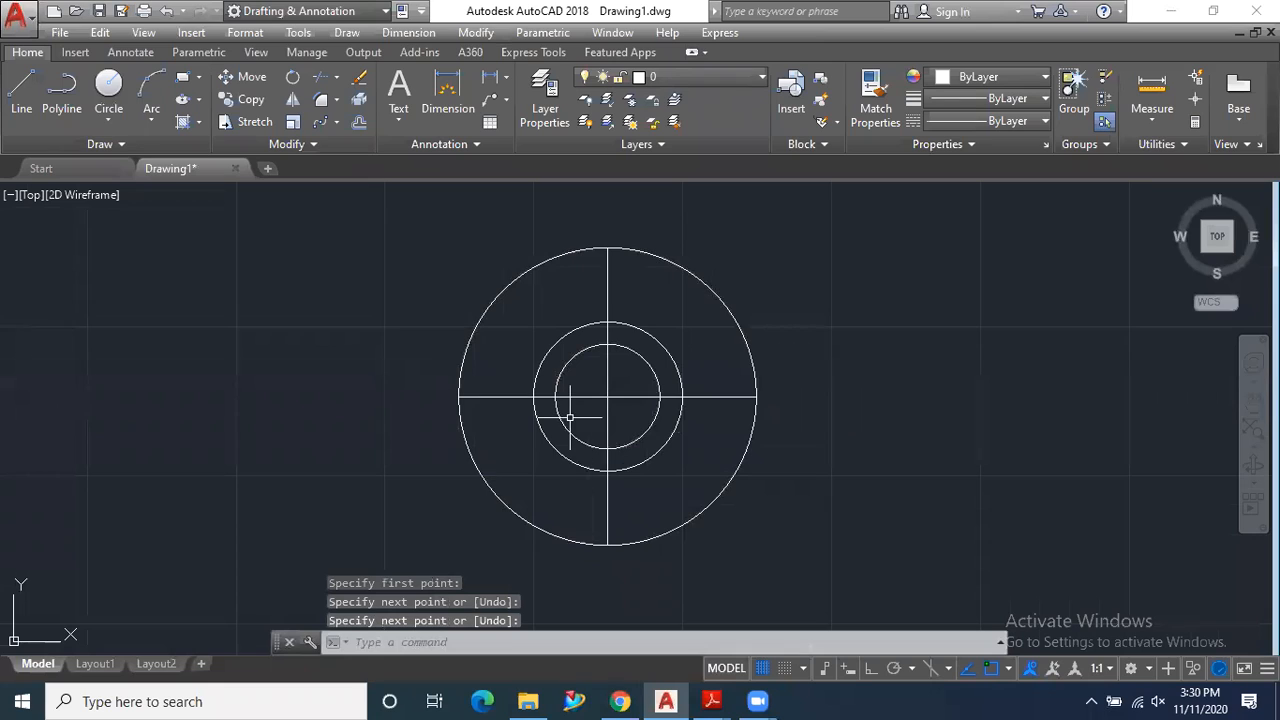
- Offset the horizontal centre line upward by 1.75
click(358, 123)
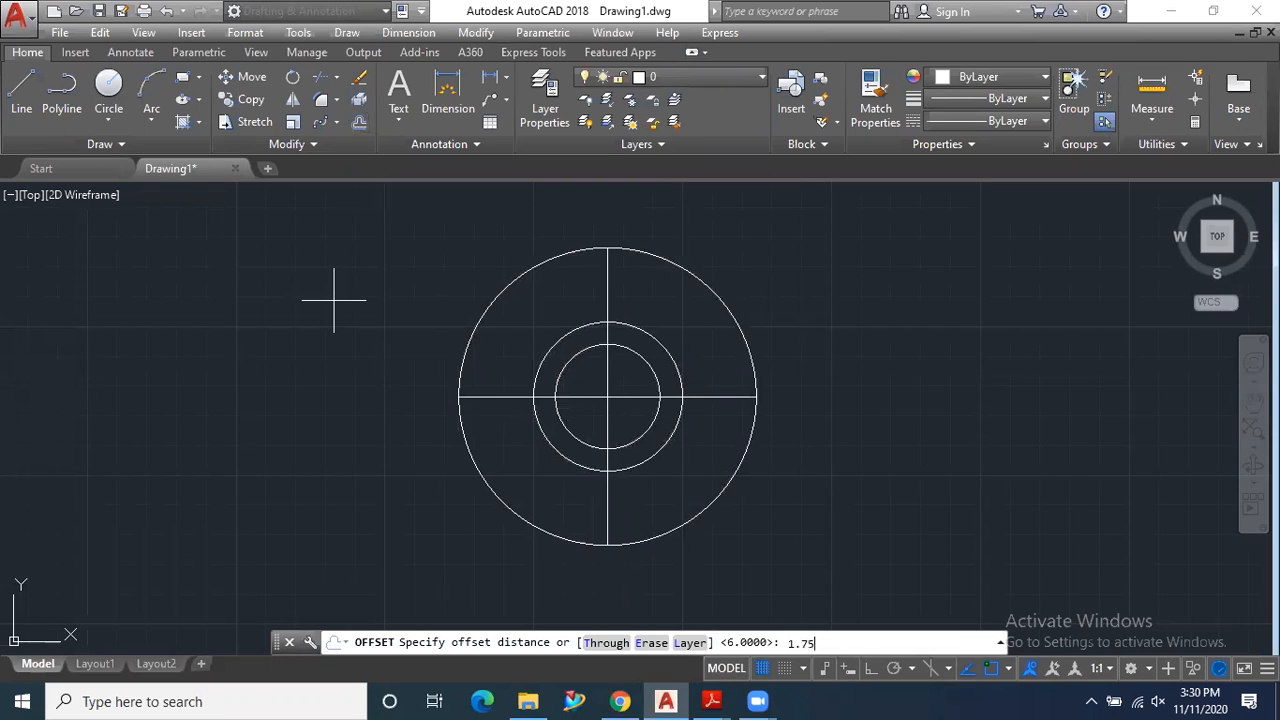
text(1.75)
key(Return)
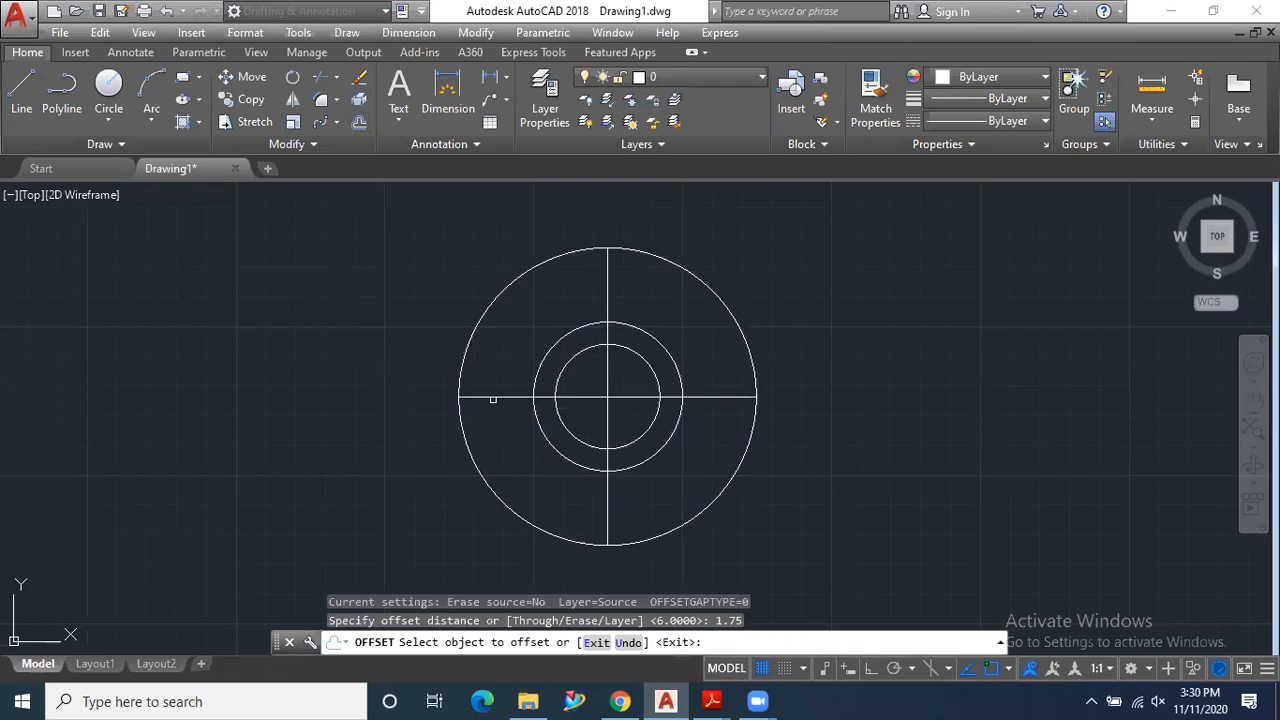
click(490, 398)
click(491, 378)
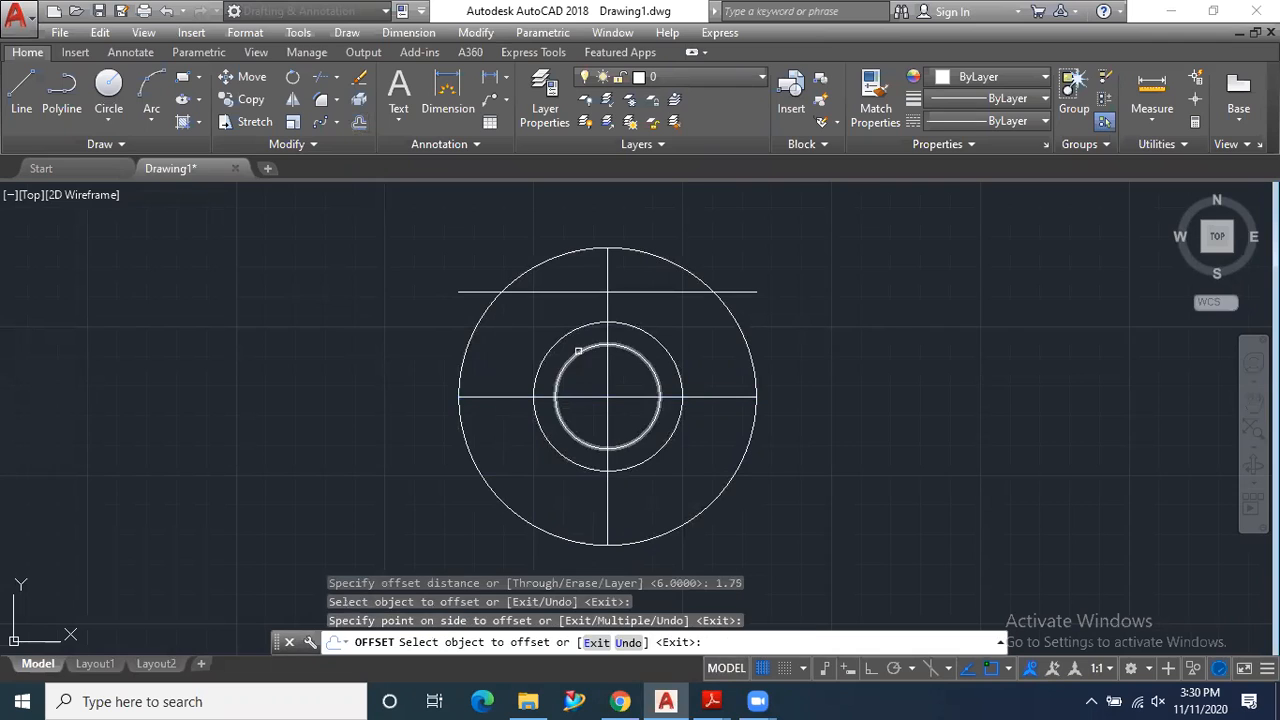
- Offset the vertical centre line by 0.3 to both sides
click(359, 121)
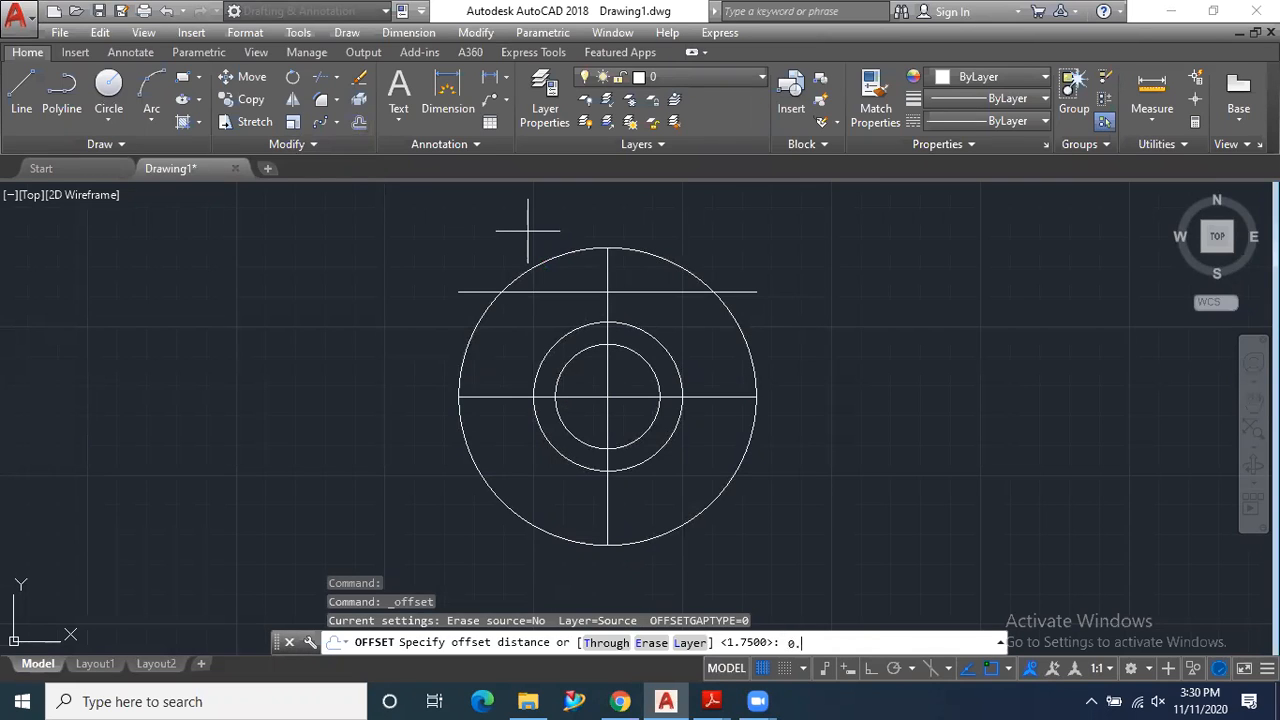
key(Return)
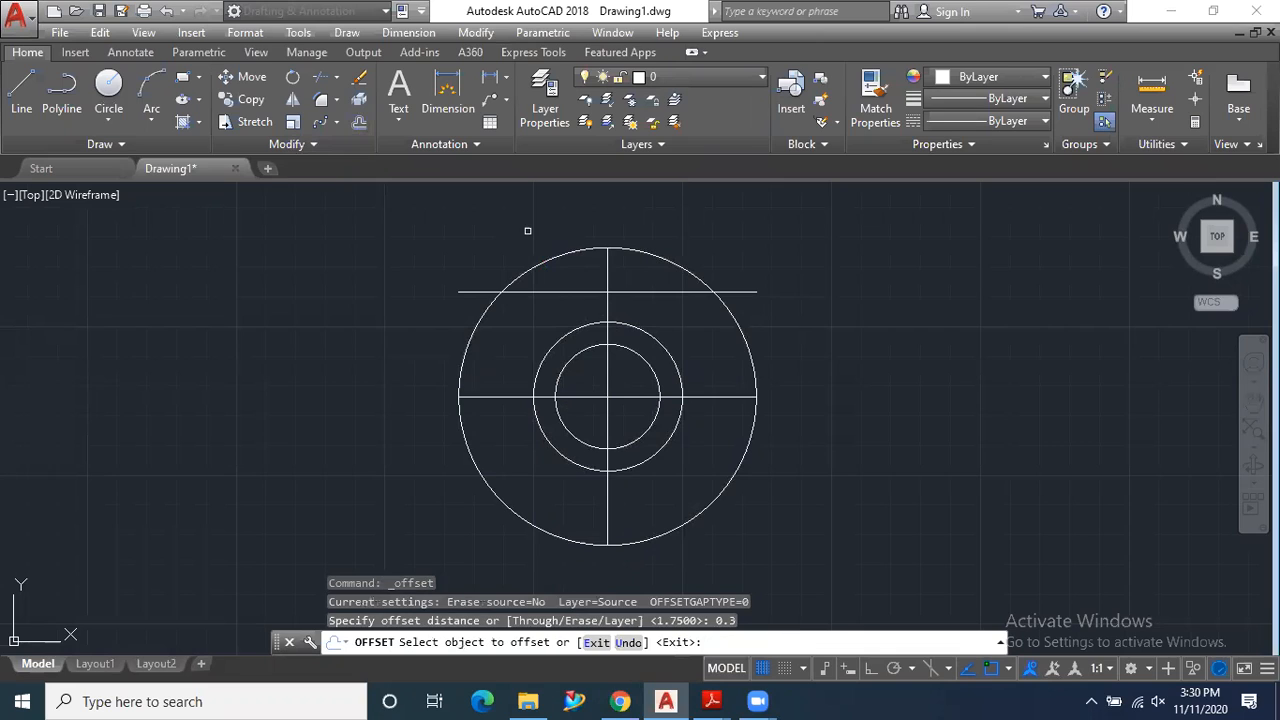
click(609, 278)
click(590, 270)
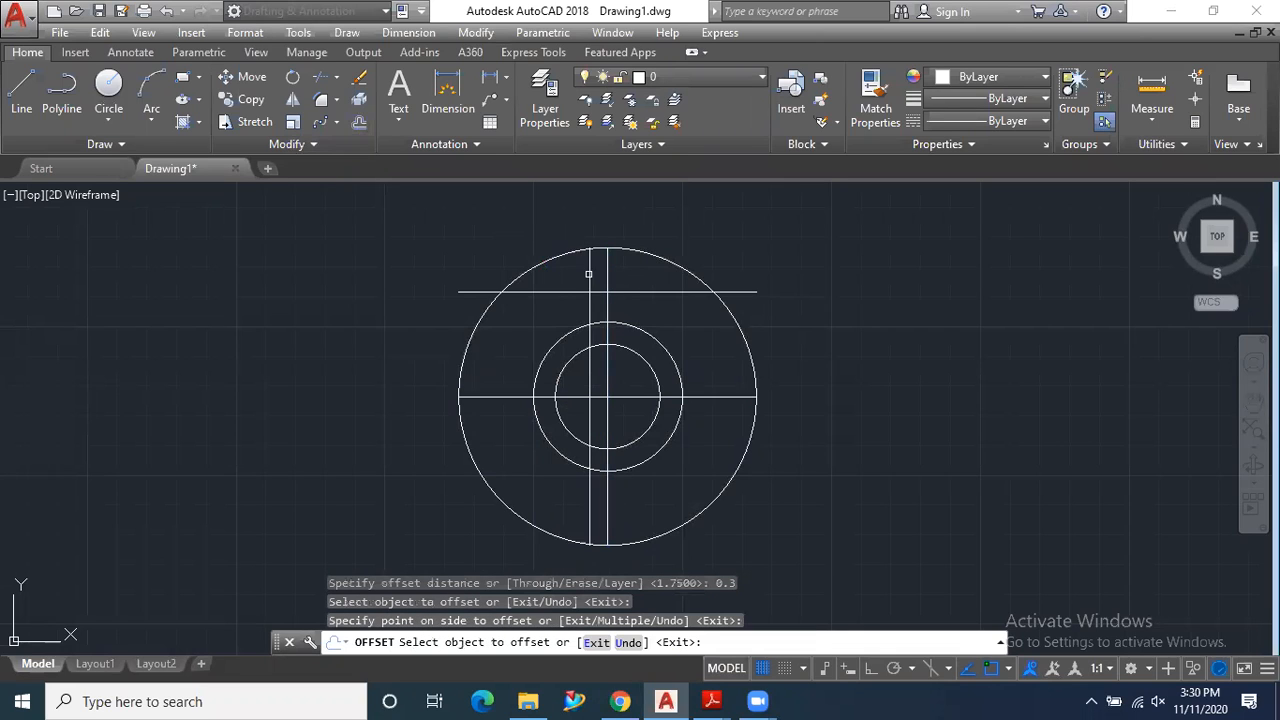
click(606, 274)
click(640, 280)
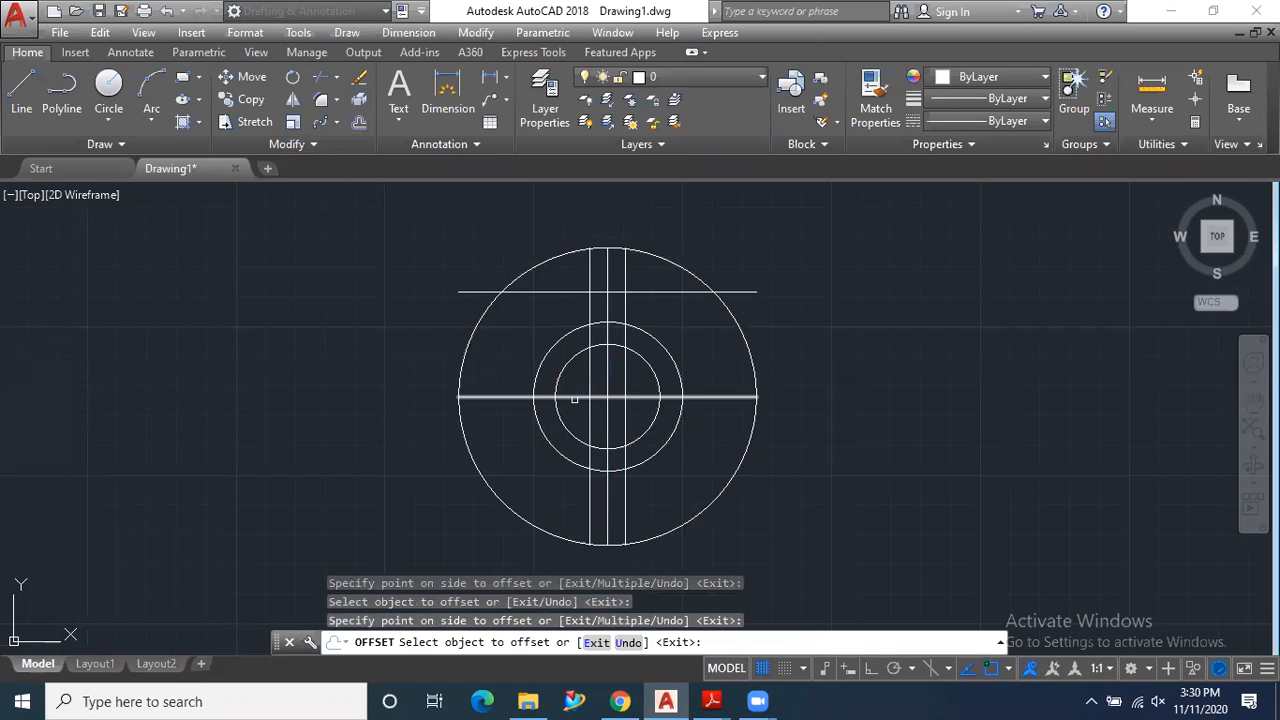
- Draw the triangle's two slanted sides from the offset-line intersections to the upper quadrant of the 1.25 radius circle
scroll(620, 292, up, 6)
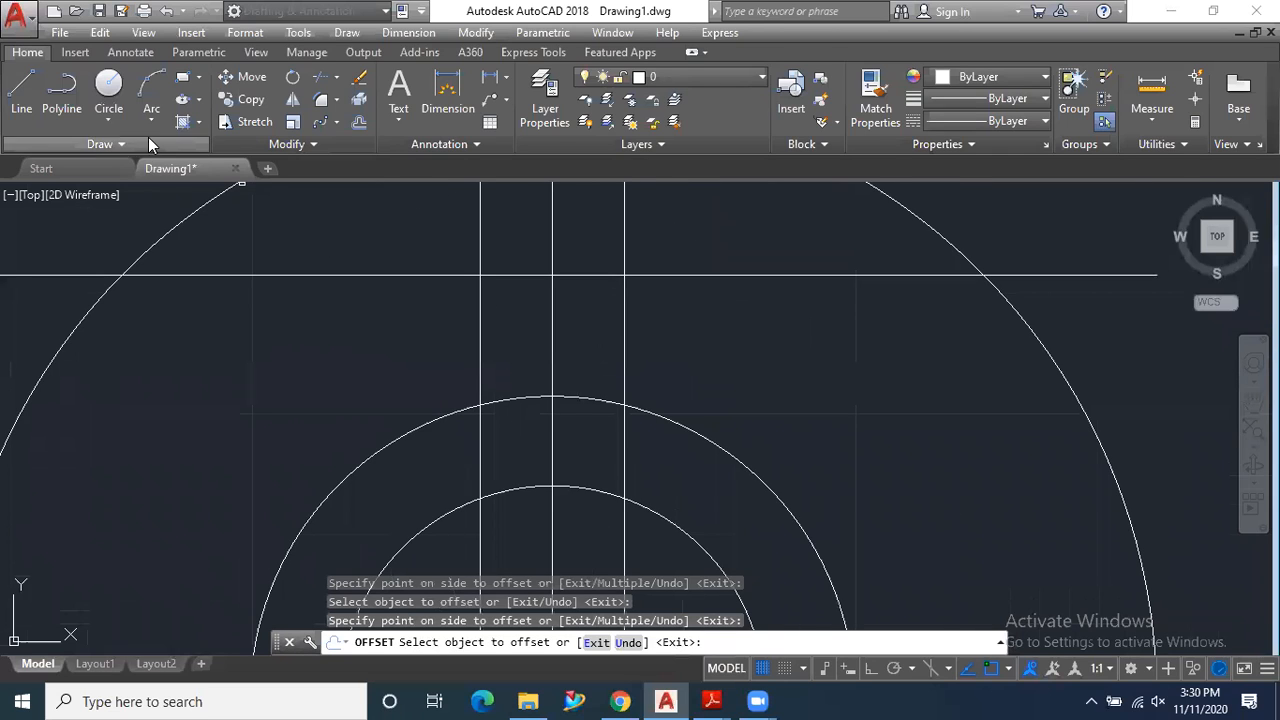
click(21, 90)
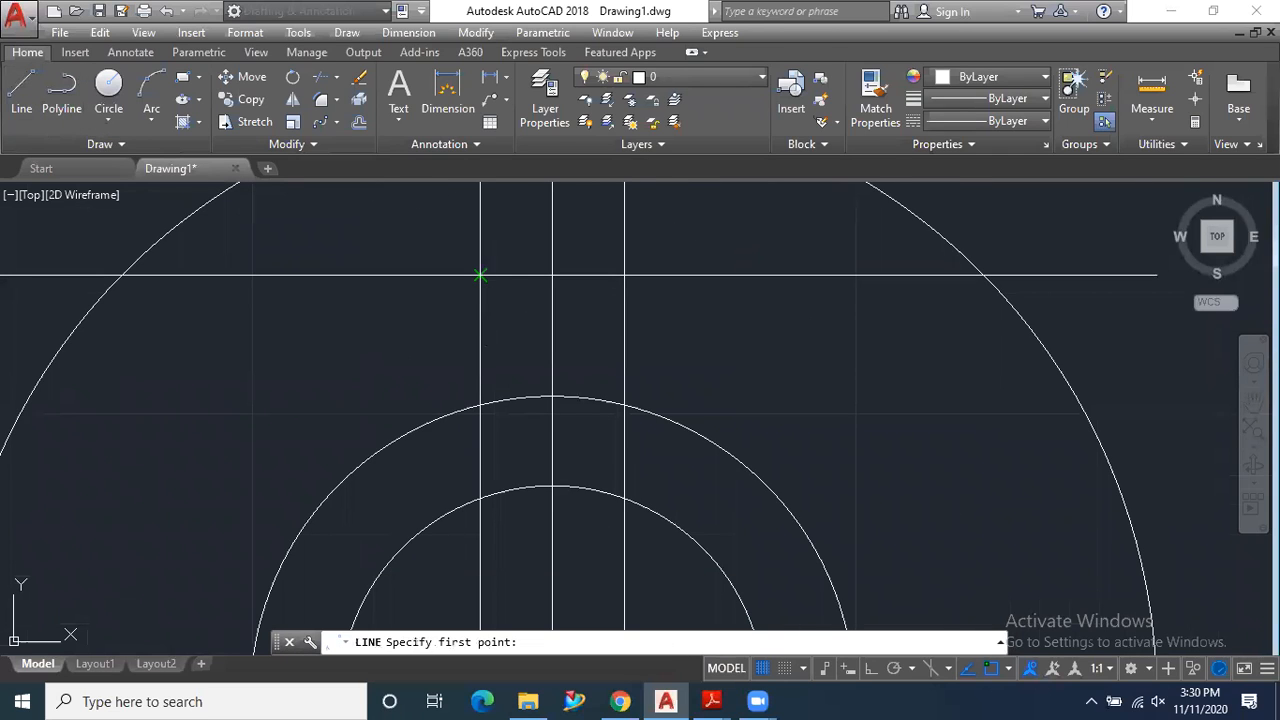
click(480, 274)
click(552, 397)
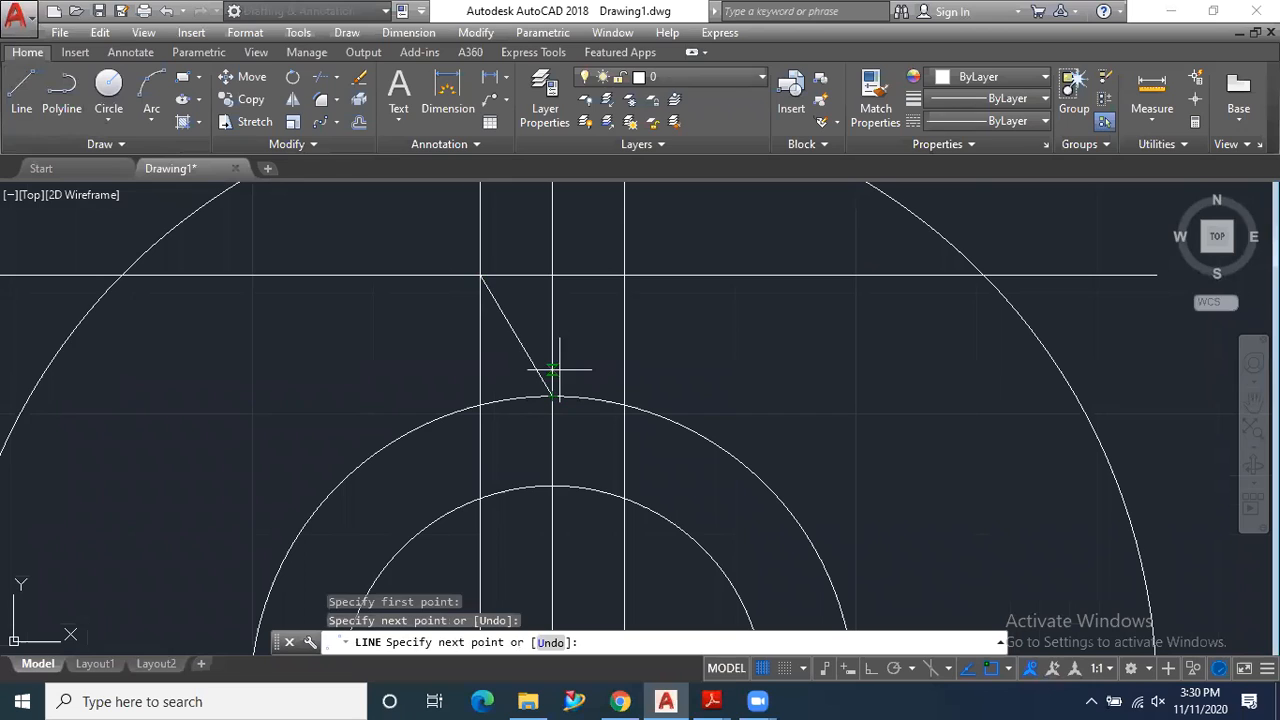
click(624, 274)
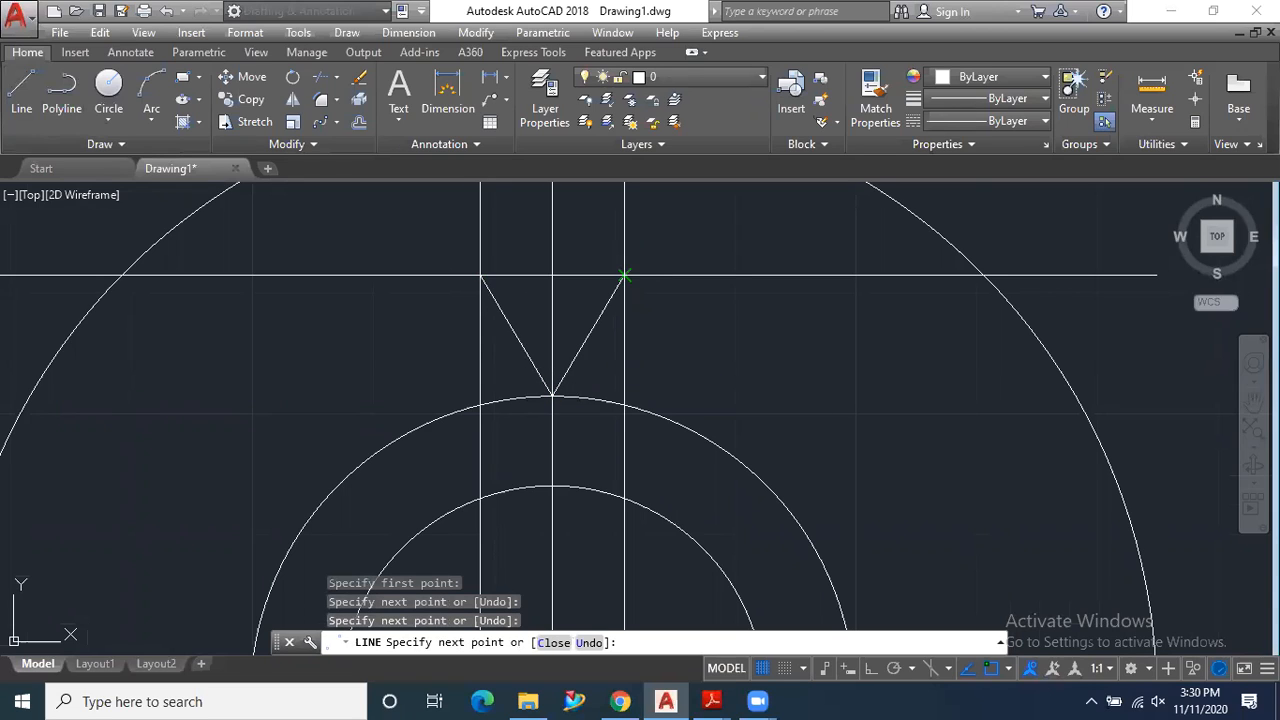
key(Escape)
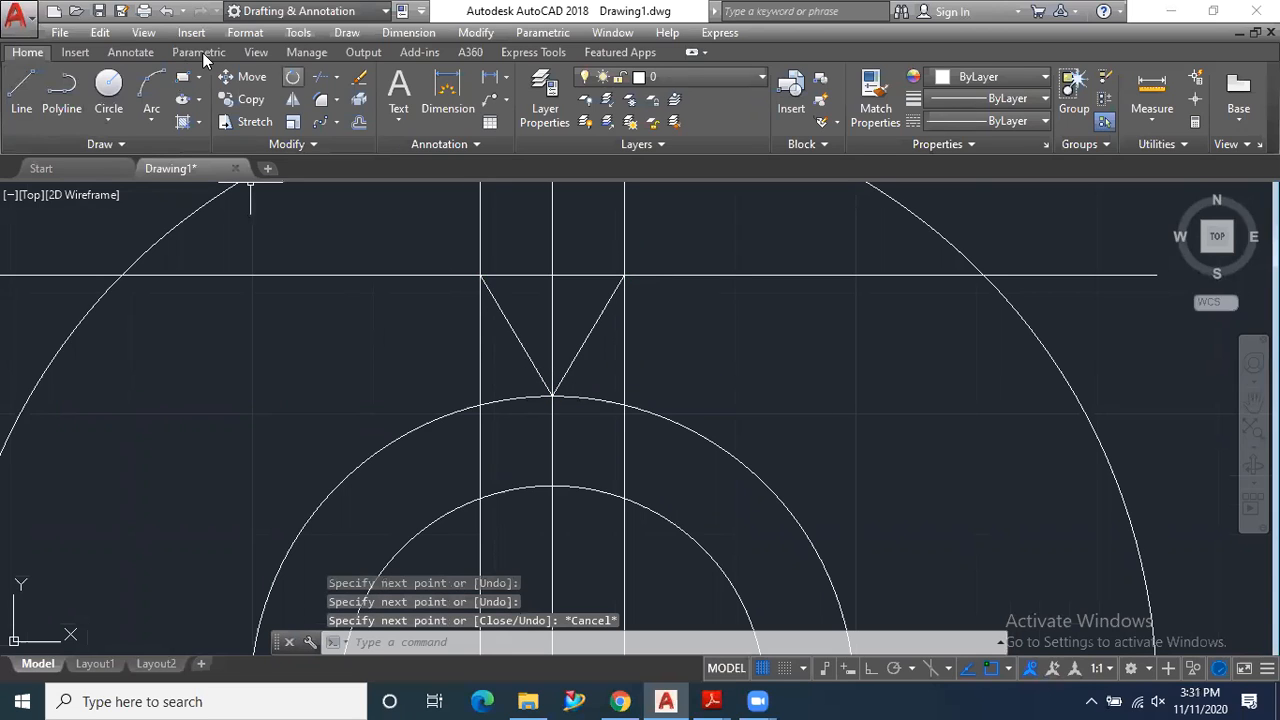
- Trim the upper horizontal offset line back to the triangle's two top corners
click(320, 77)
key(Return)
scroll(297, 286, down, 5)
click(195, 264)
click(172, 288)
click(619, 261)
click(620, 288)
click(505, 273)
click(488, 307)
click(350, 265)
click(309, 295)
- Trim the vertical lines above the triangle and the two offset lines between its top corners and the 1.25 radius circle
click(443, 262)
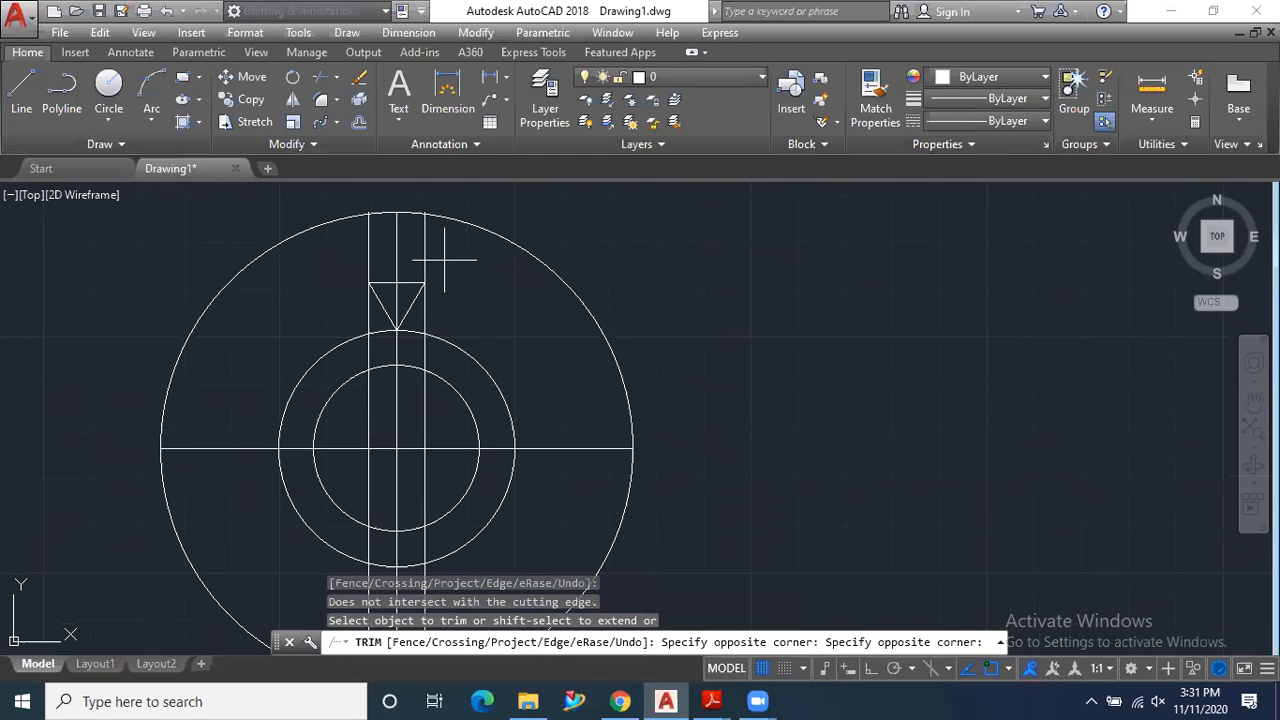
click(356, 270)
scroll(371, 322, up, 4)
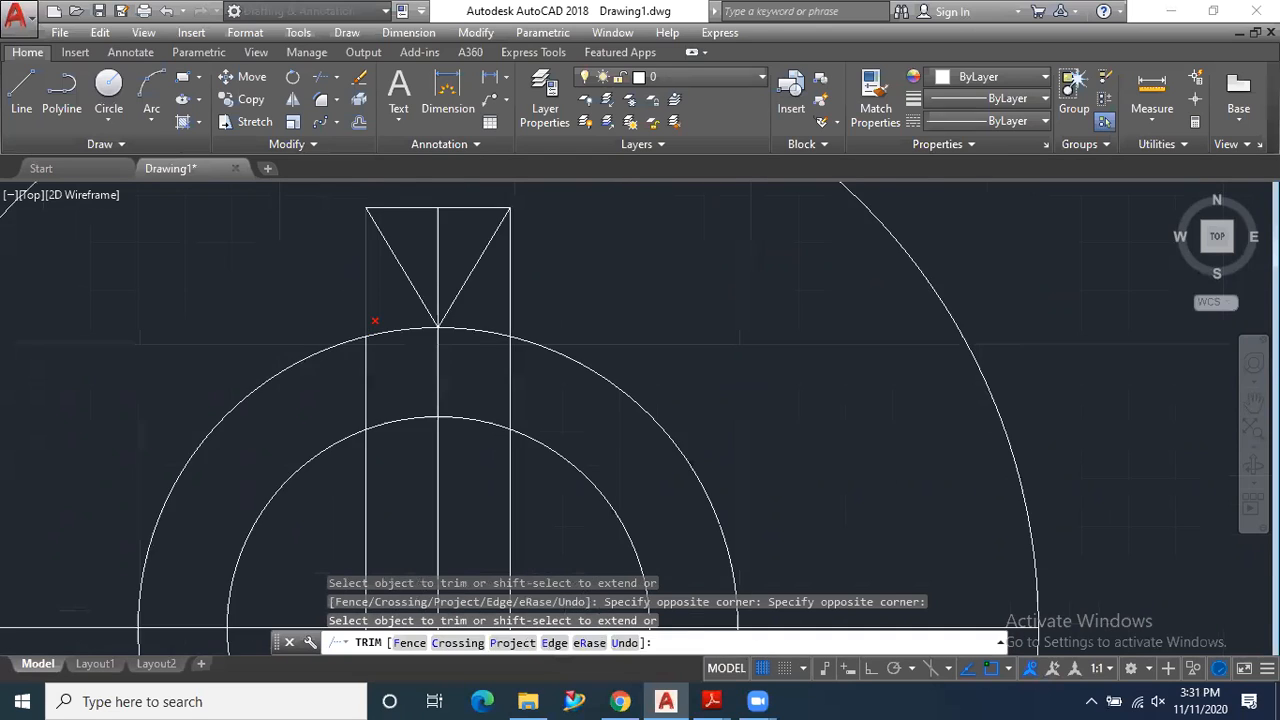
click(366, 292)
click(510, 300)
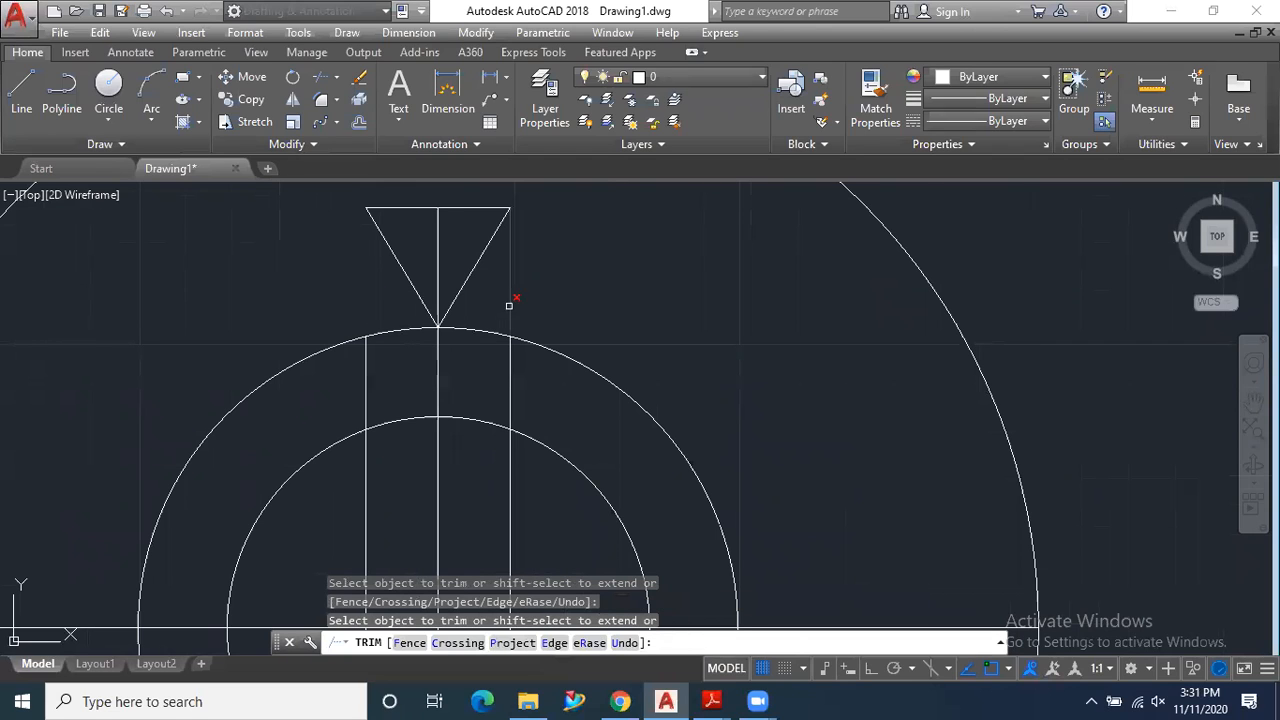
scroll(578, 331, down, 2)
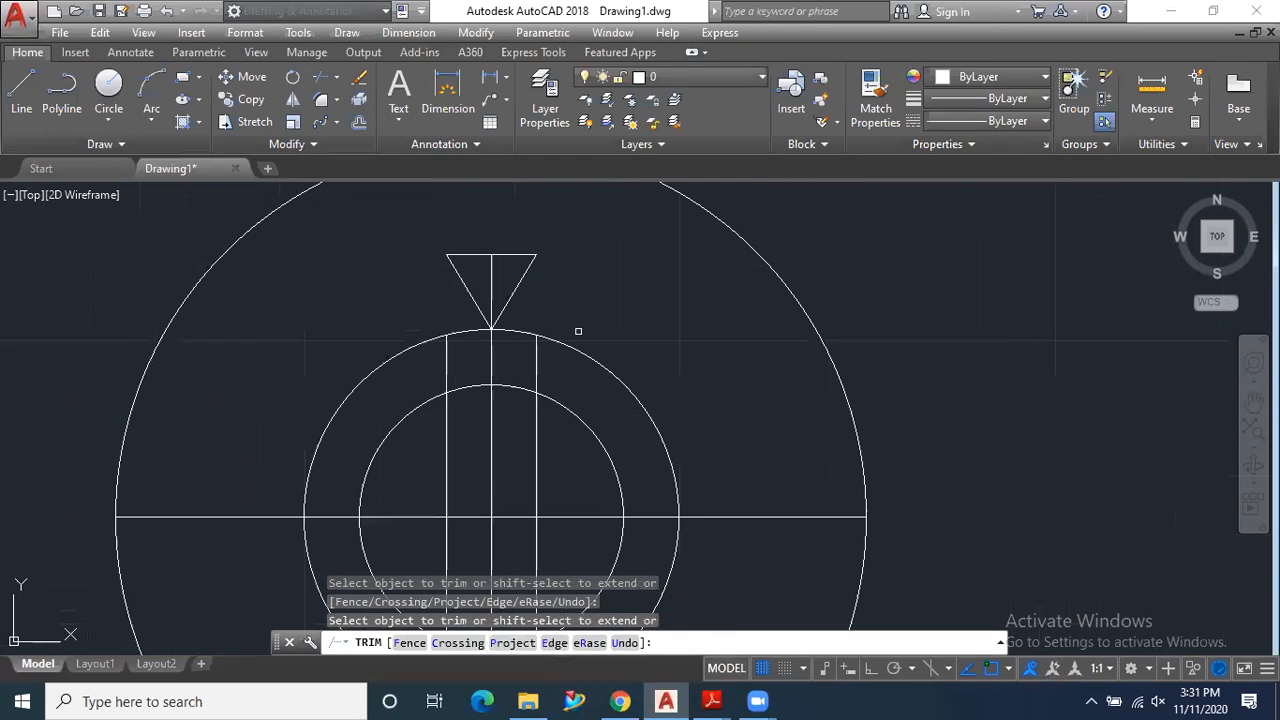
key(Escape)
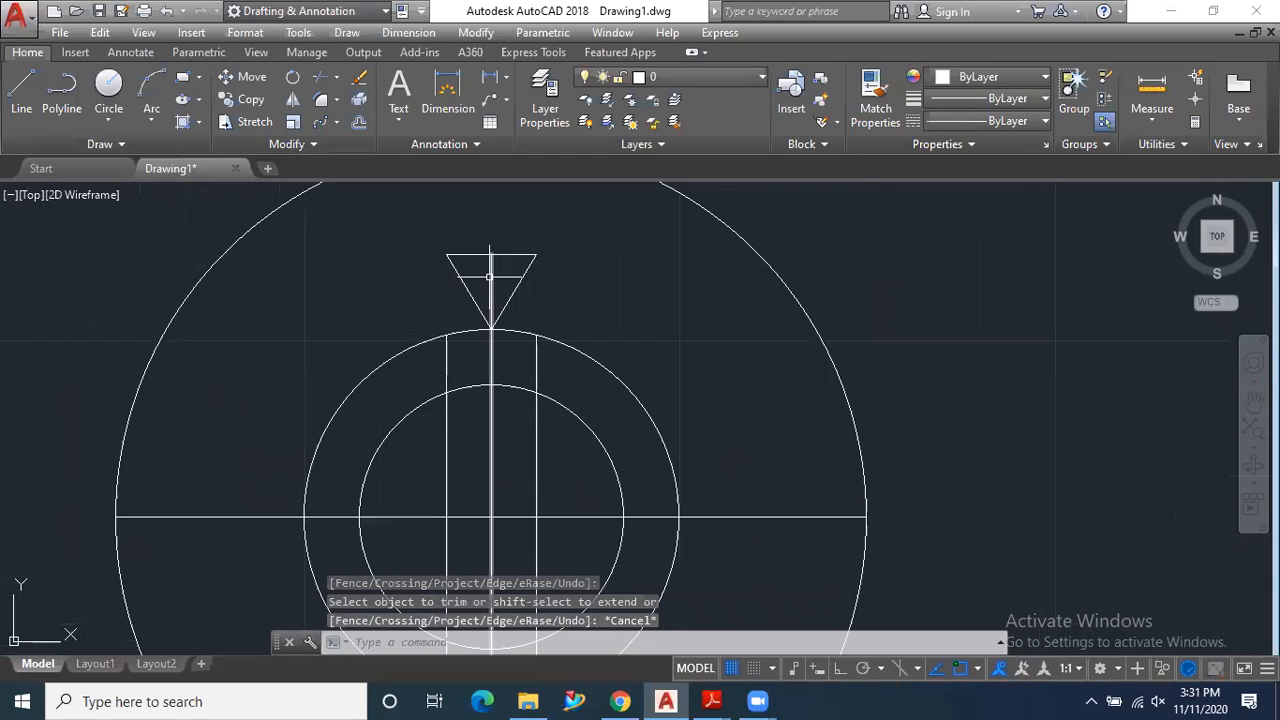
- Erase the vertical and horizontal centre lines and the remaining parts of the two vertical offset lines inside the circles
click(490, 277)
key(Delete)
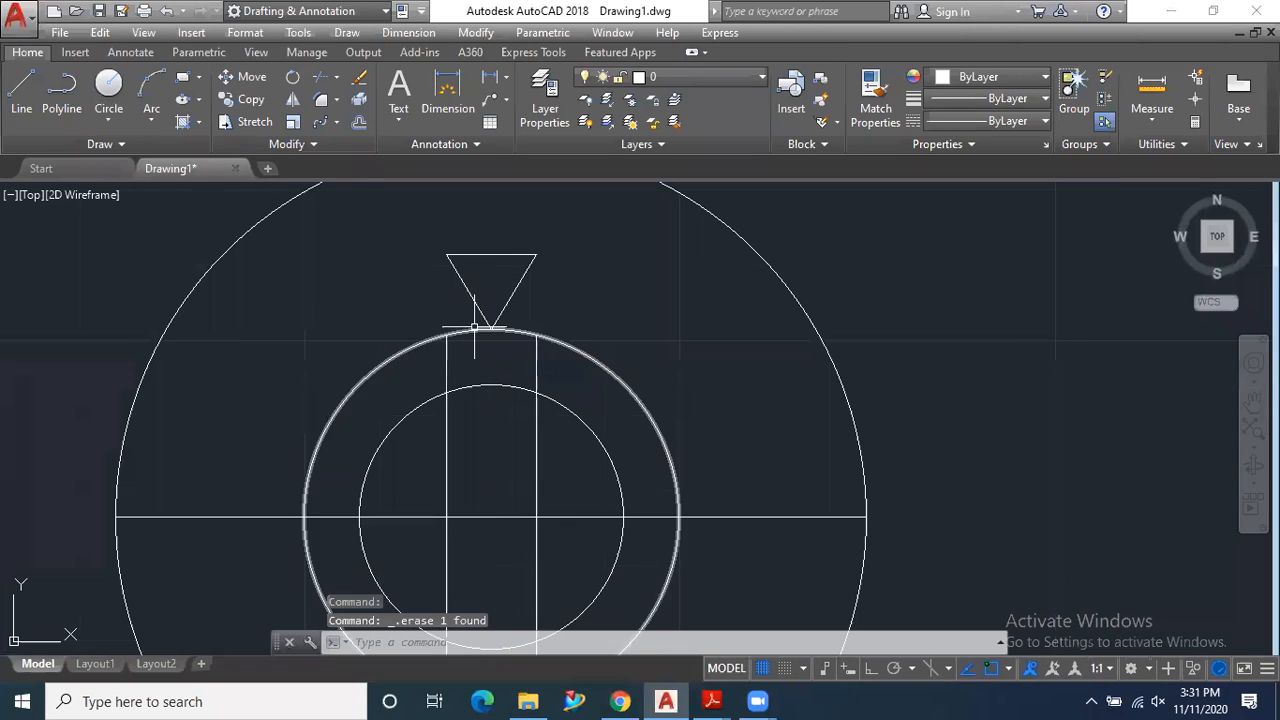
scroll(469, 345, down, 2)
click(458, 352)
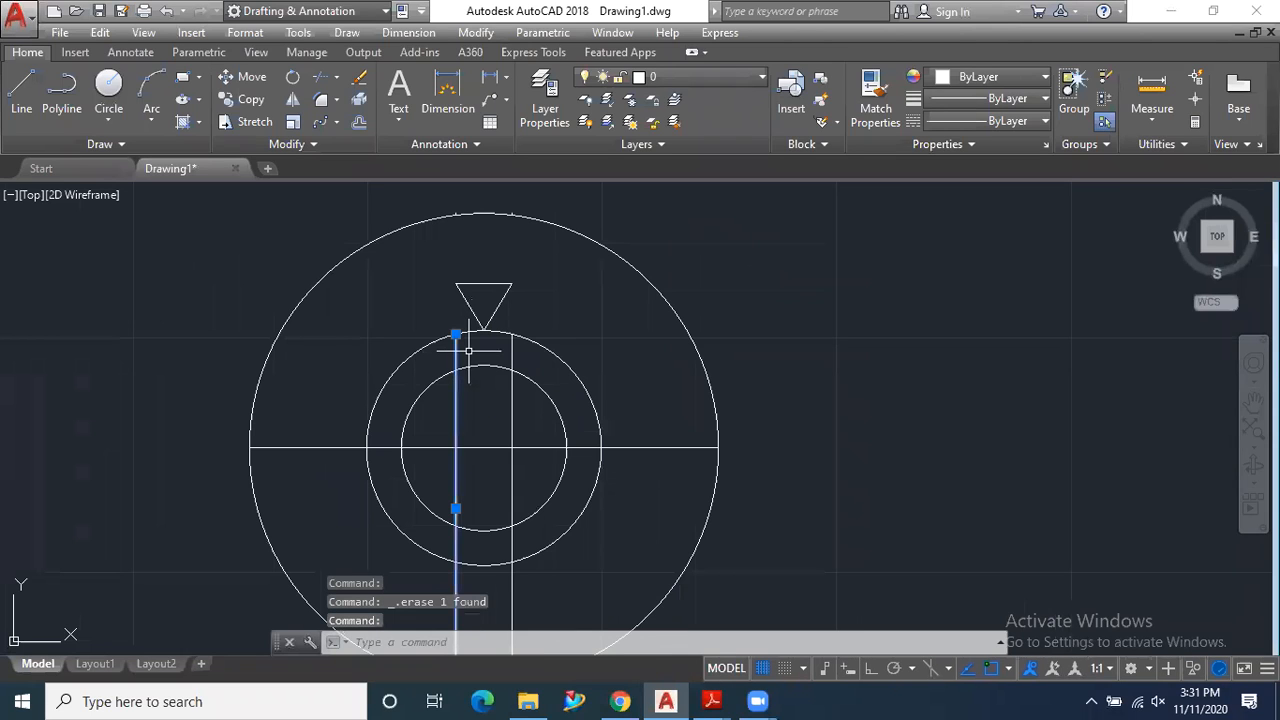
click(515, 372)
click(578, 449)
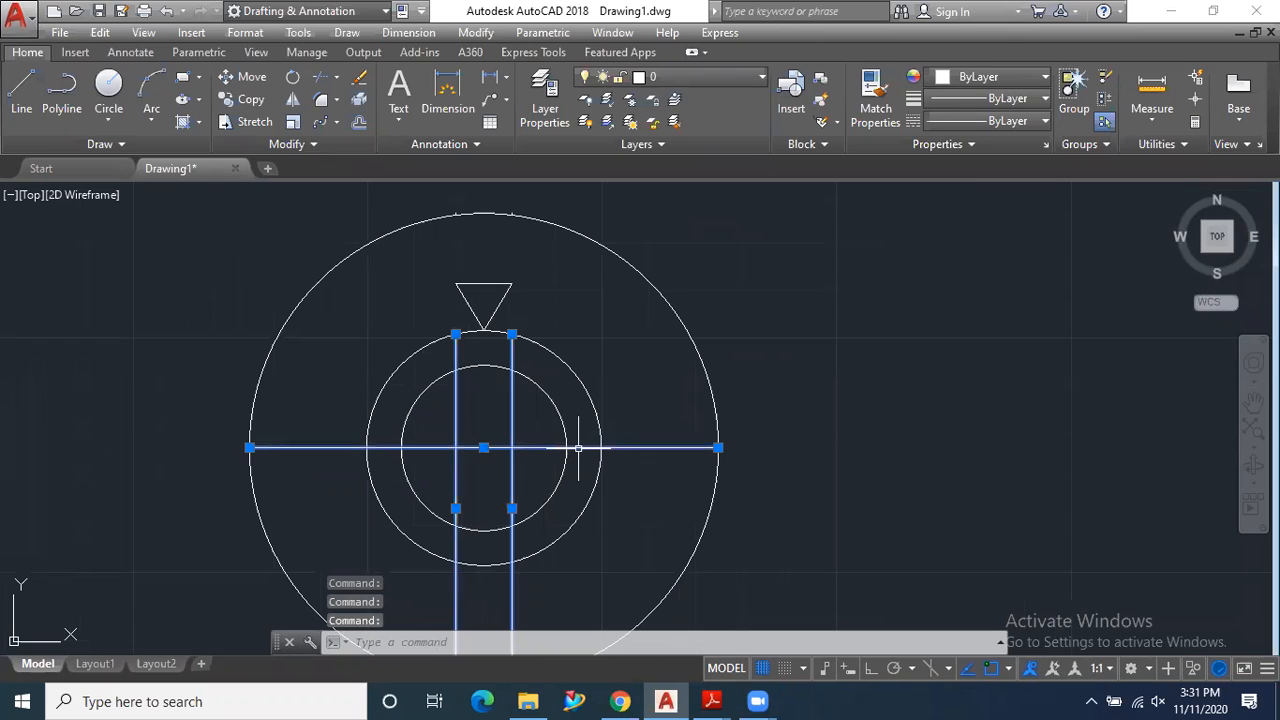
key(Delete)
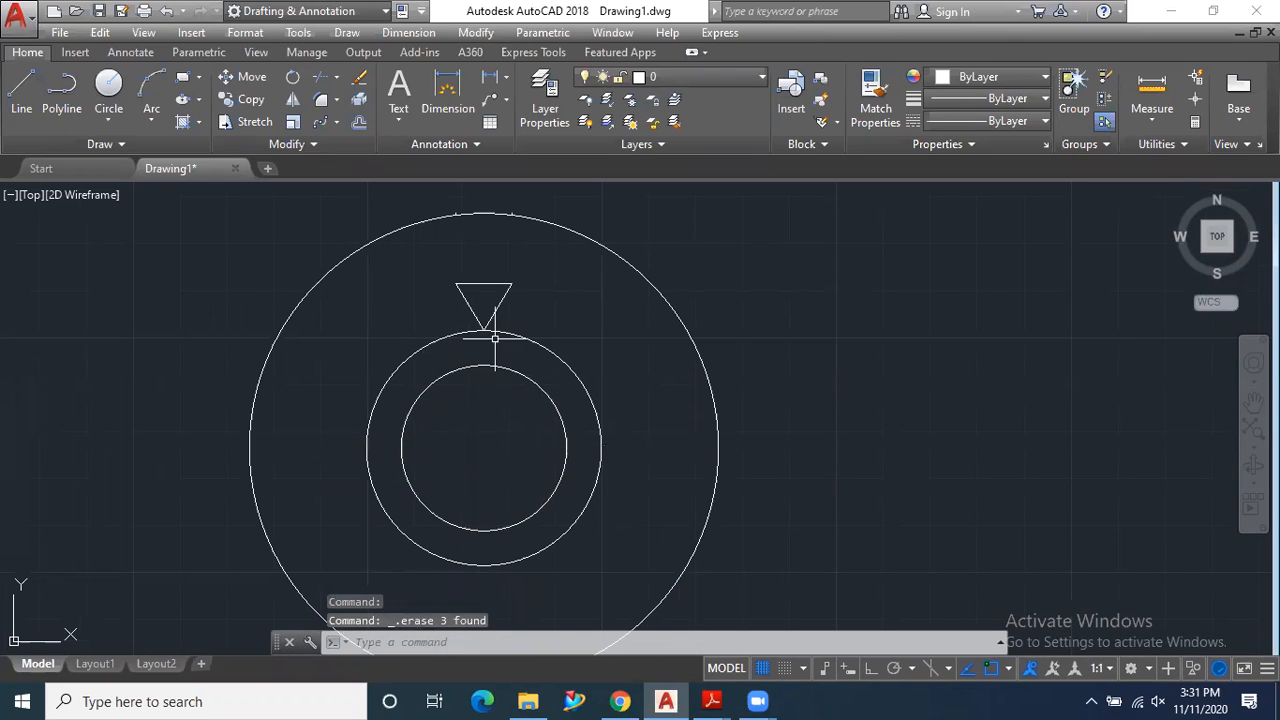
- Erase the two short leftover line stubs at the top of the outer circle
scroll(487, 262, down, 2)
scroll(480, 330, up, 6)
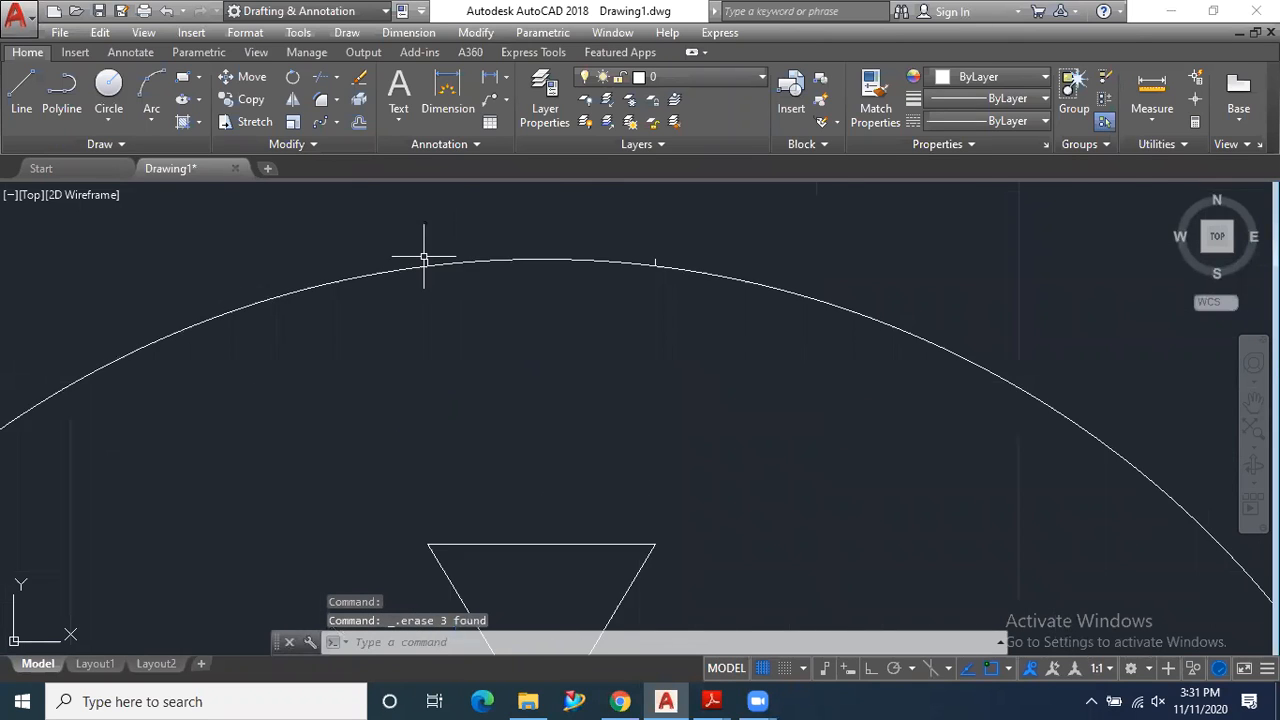
click(473, 256)
scroll(377, 318, down, 4)
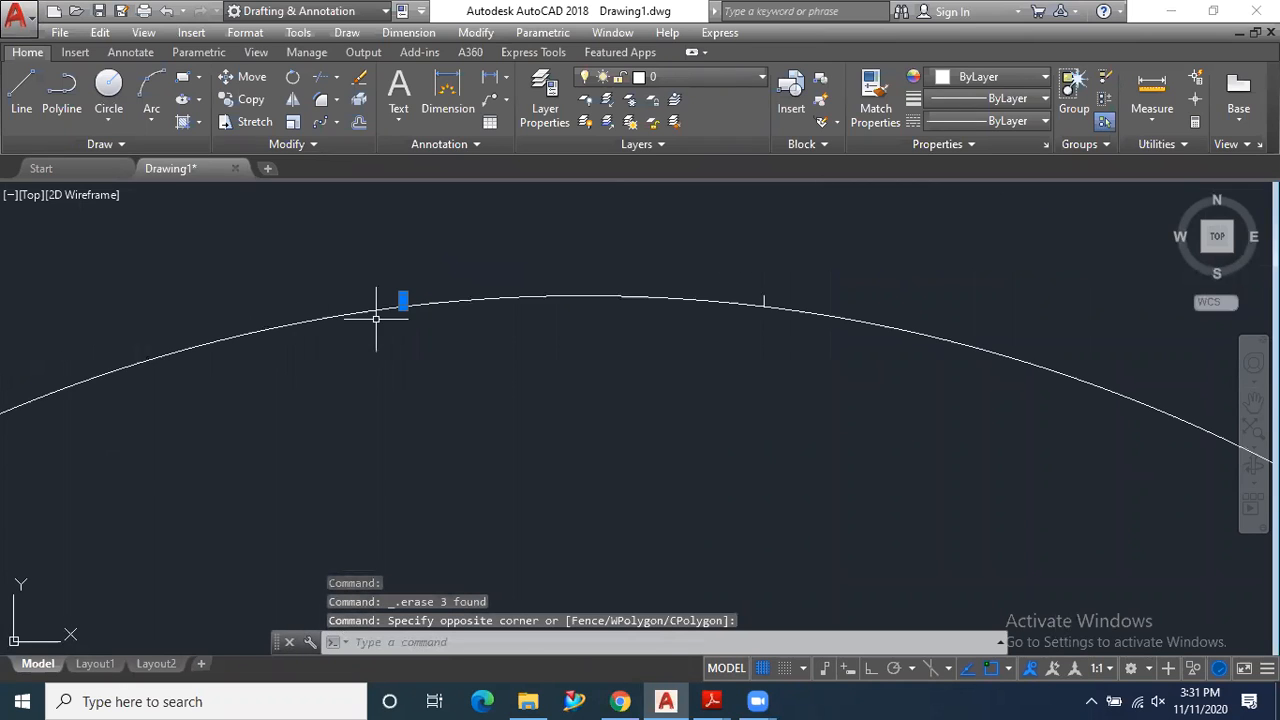
scroll(822, 303, up, 6)
click(668, 310)
click(596, 291)
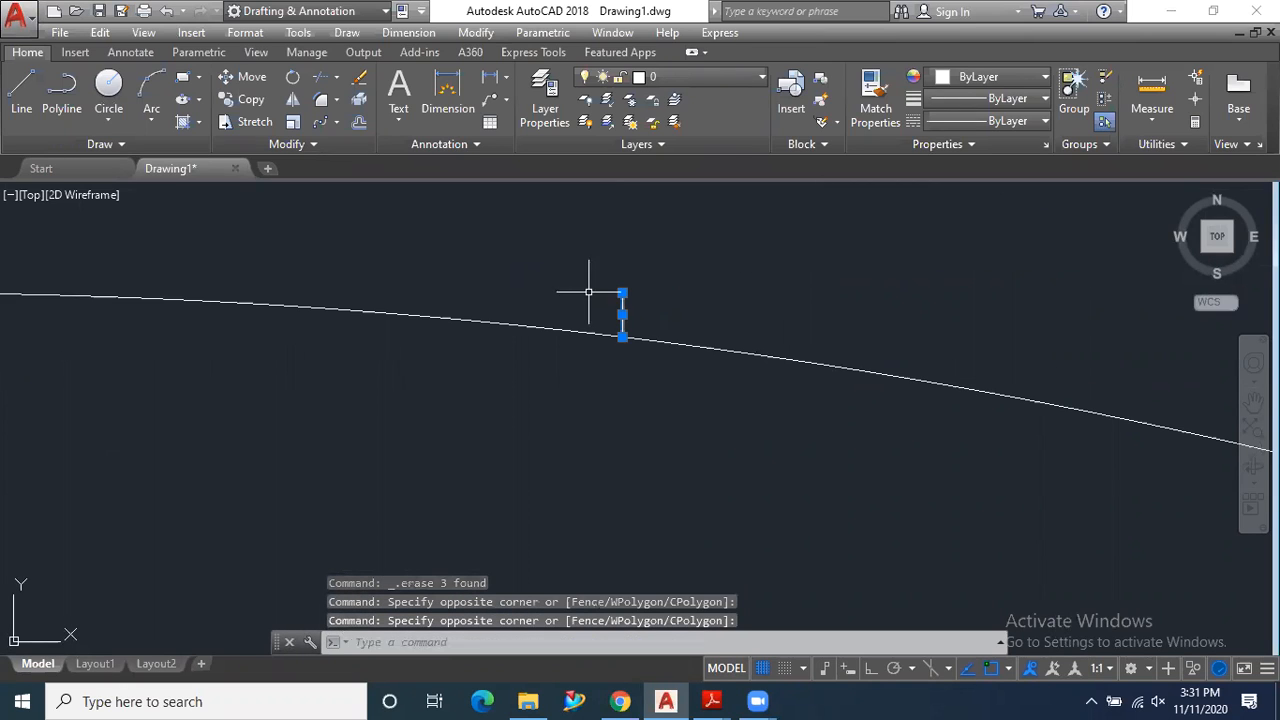
scroll(595, 288, down, 1)
key(Delete)
scroll(600, 294, down, 8)
scroll(580, 470, down, 3)
scroll(600, 500, up, 6)
- Switch to 9.pdf in Adobe Reader to examine the triangle arrangement in the polar array figure, and return to AutoCAD
mouse_move(712, 700)
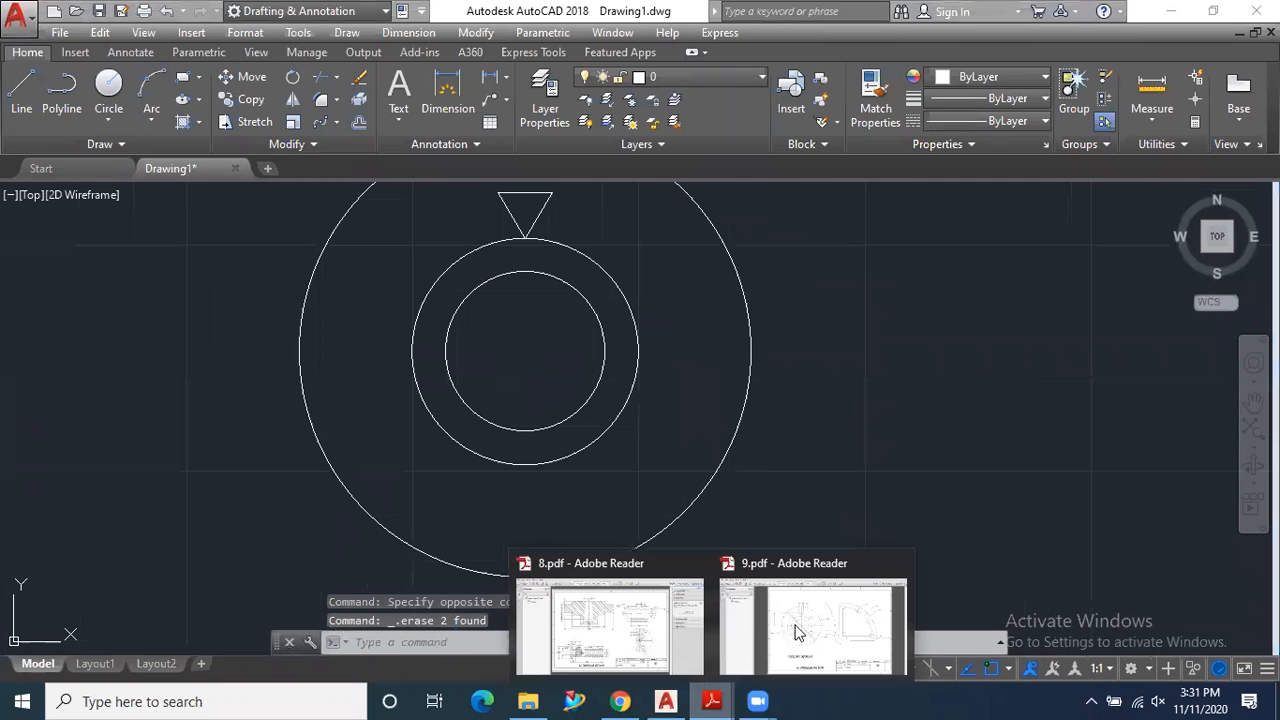
click(800, 630)
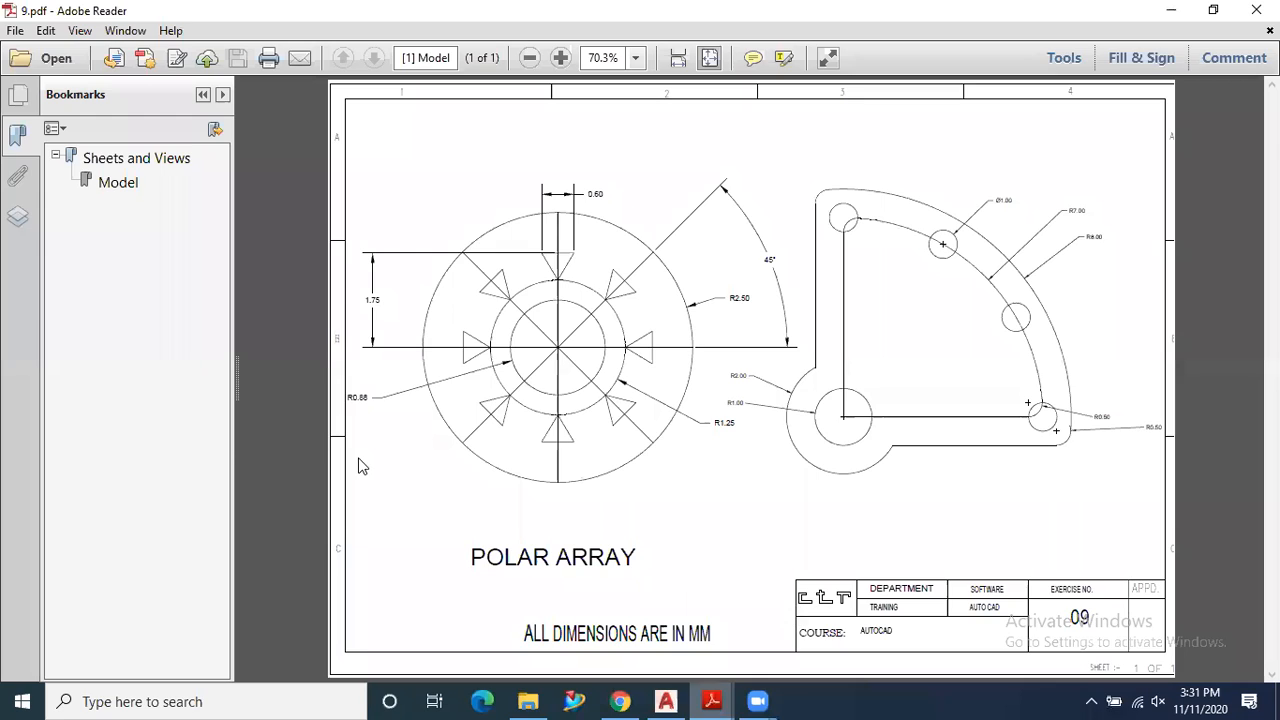
click(555, 259)
click(712, 701)
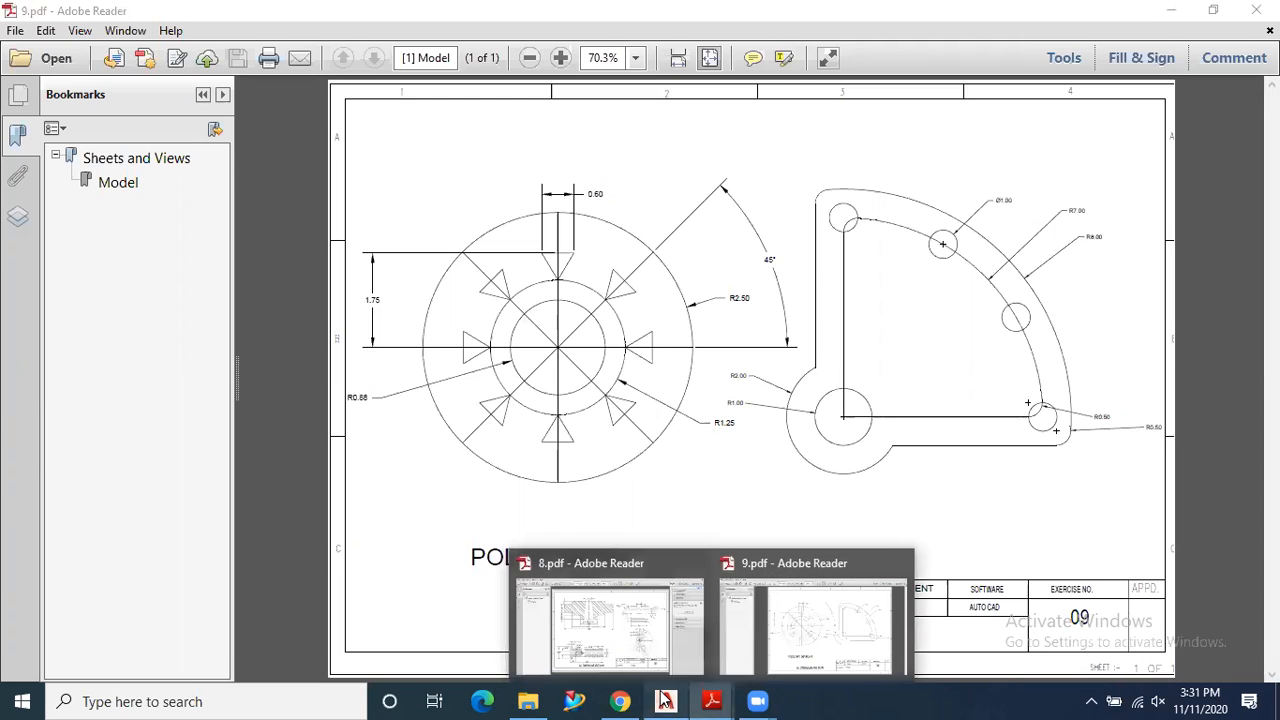
click(665, 701)
- Create a polar array of the triangle's three lines around the common centre of the circles
click(334, 122)
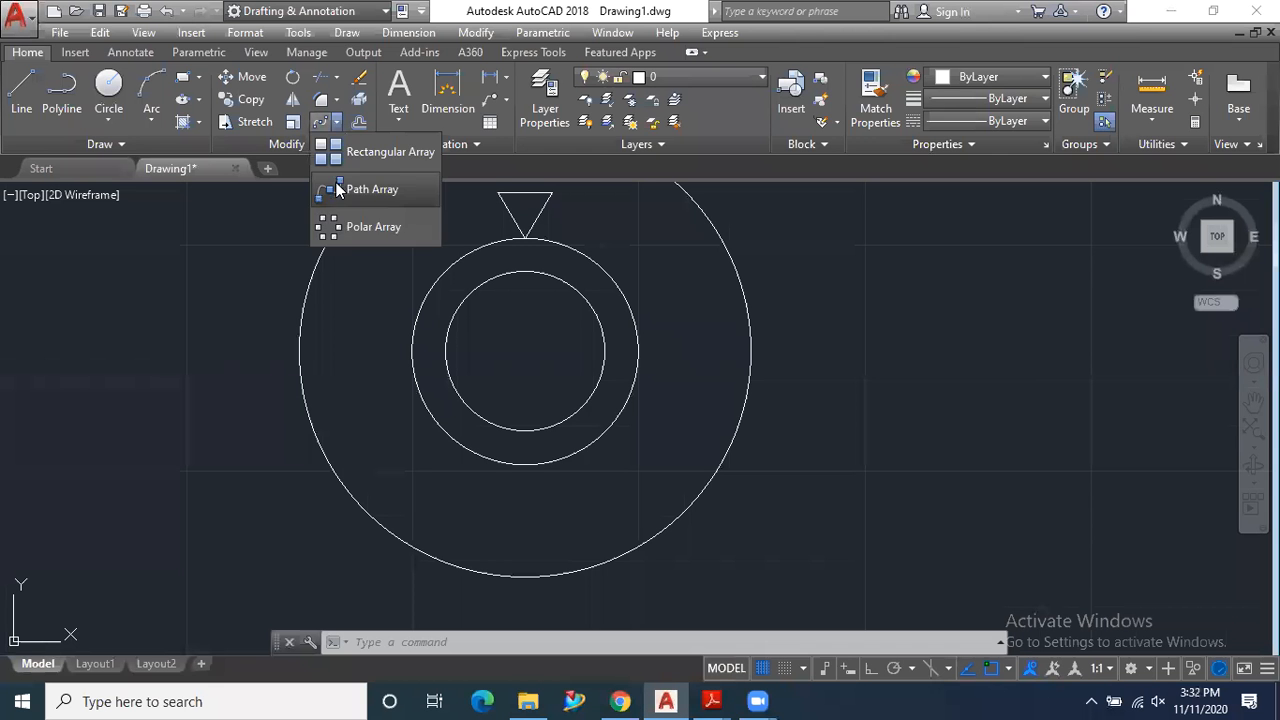
click(325, 229)
scroll(451, 483, down, 2)
scroll(490, 312, up, 5)
click(618, 276)
click(419, 342)
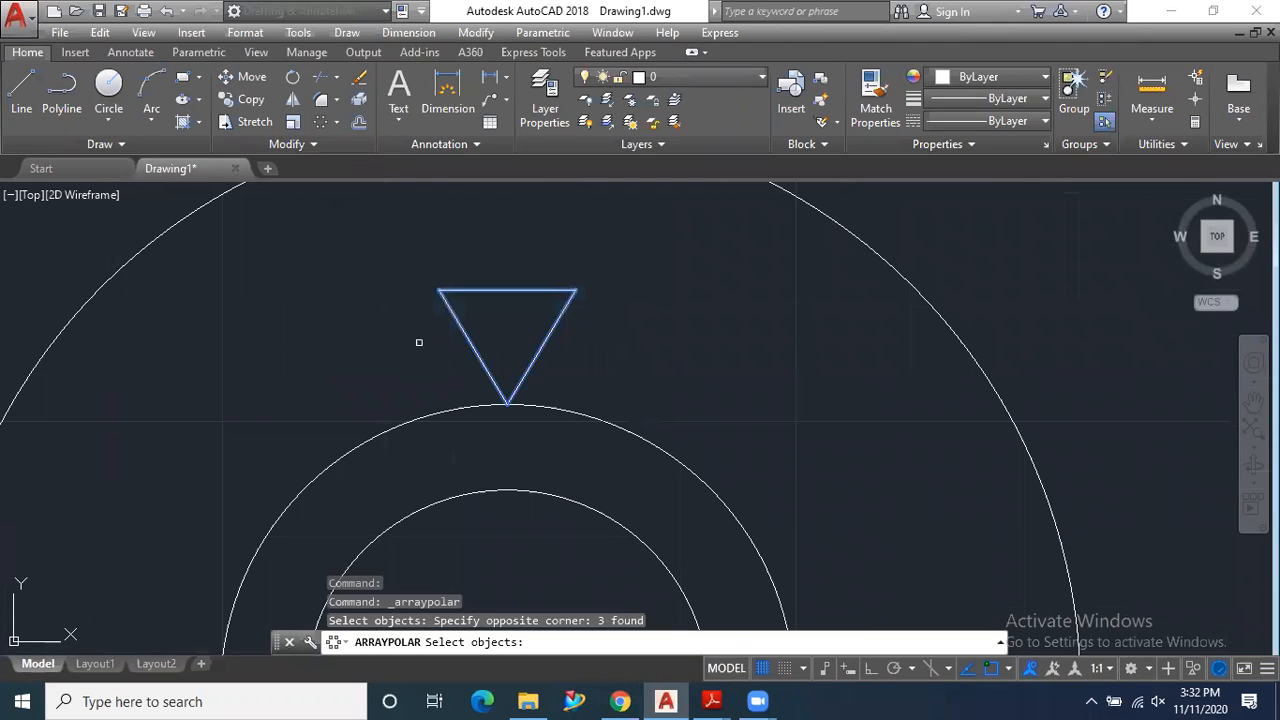
key(Return)
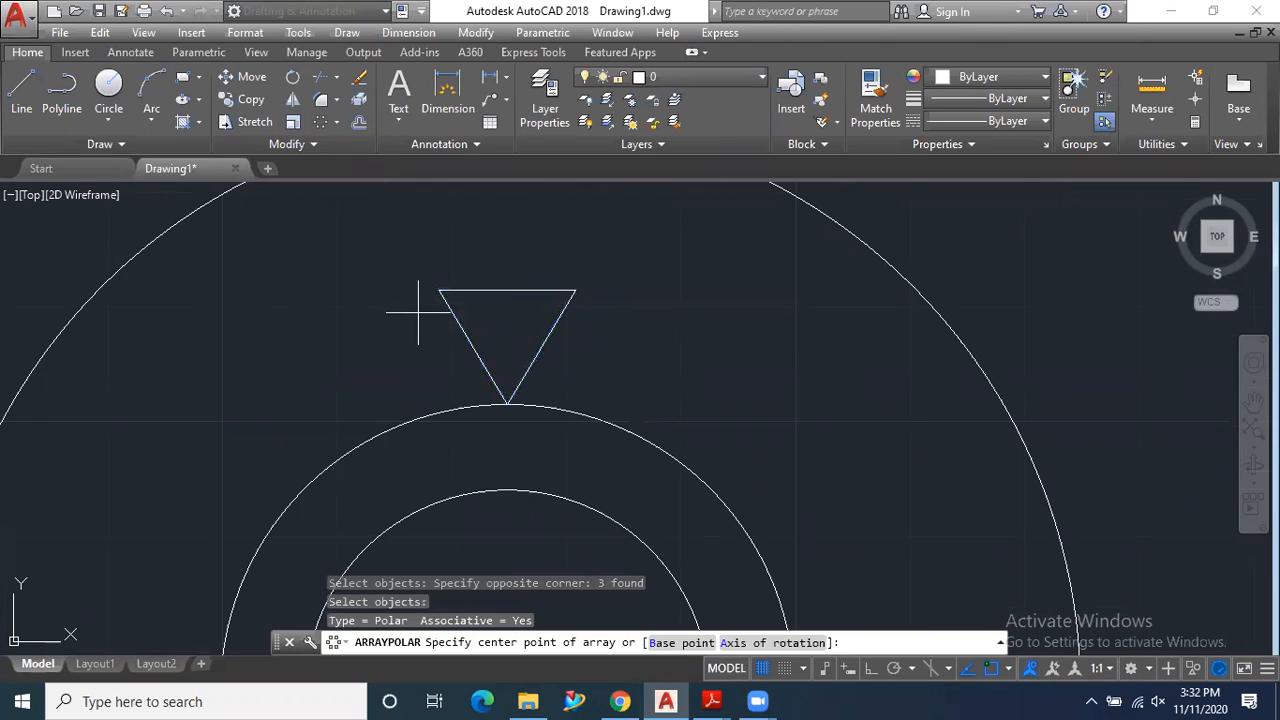
scroll(419, 342, down, 2)
scroll(610, 326, down, 4)
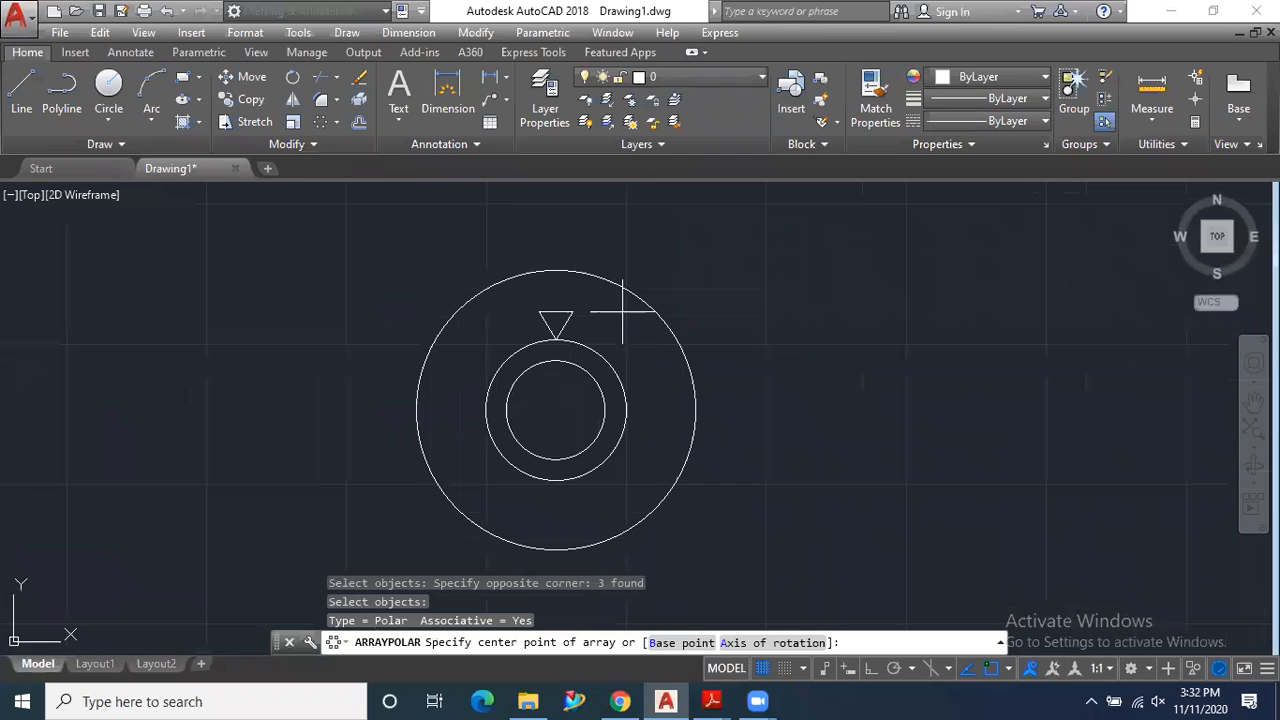
click(556, 410)
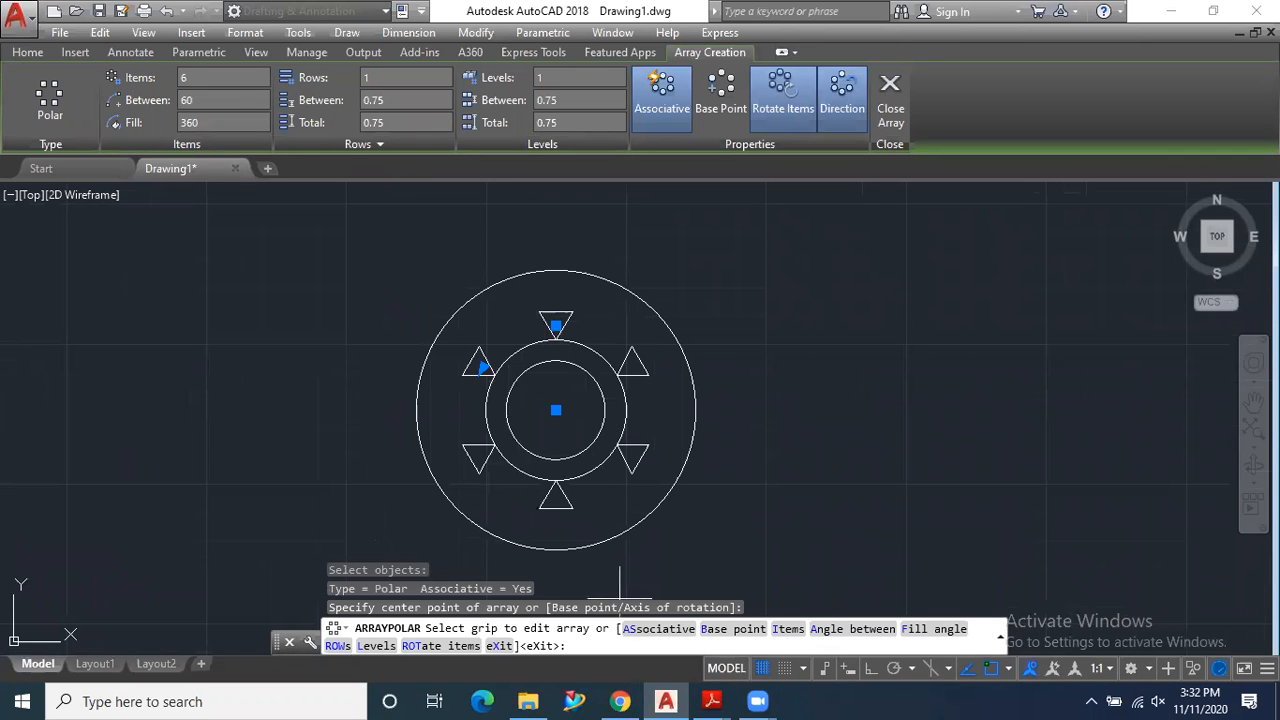
- Check the triangle count in 9.pdf, set the polar array to 8 items over 360 degrees, and finish the array
mouse_move(712, 701)
click(612, 640)
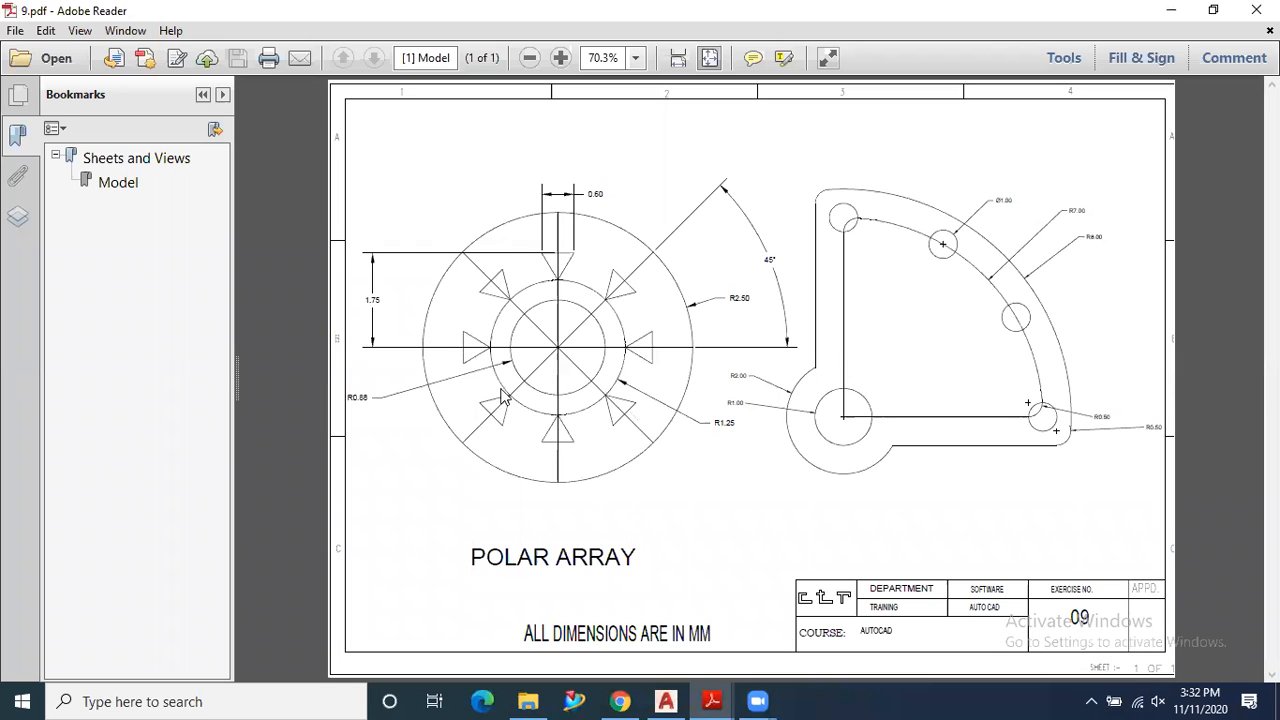
click(665, 701)
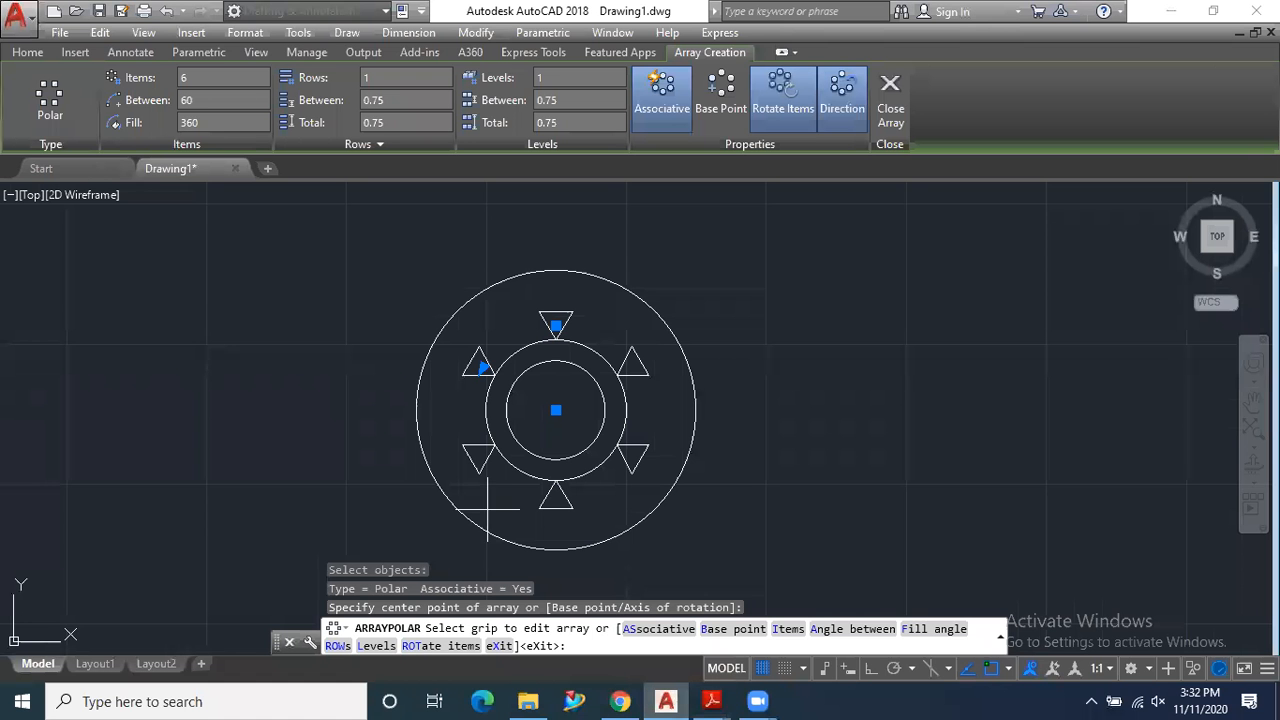
click(197, 78)
key(Return)
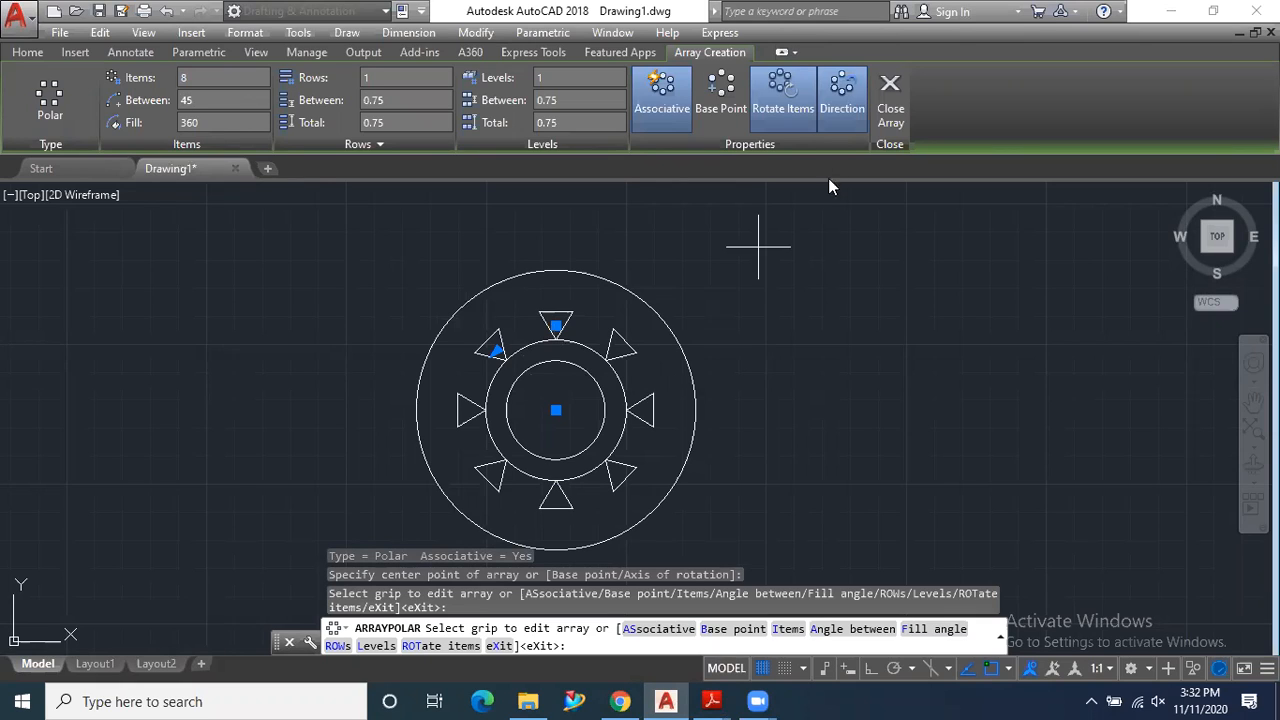
click(889, 100)
- Compare the arrayed triangles, centre lines and angle with the exercise drawing in 9.pdf, and return to AutoCAD
mouse_move(712, 701)
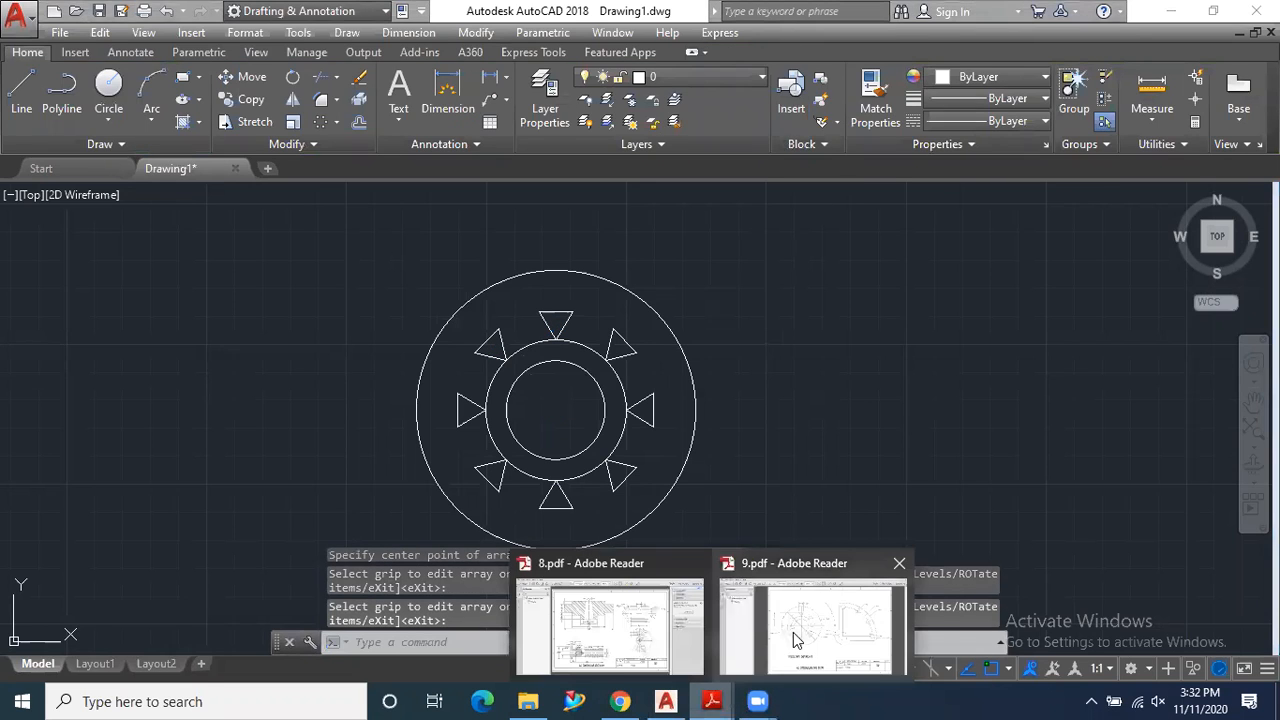
click(805, 620)
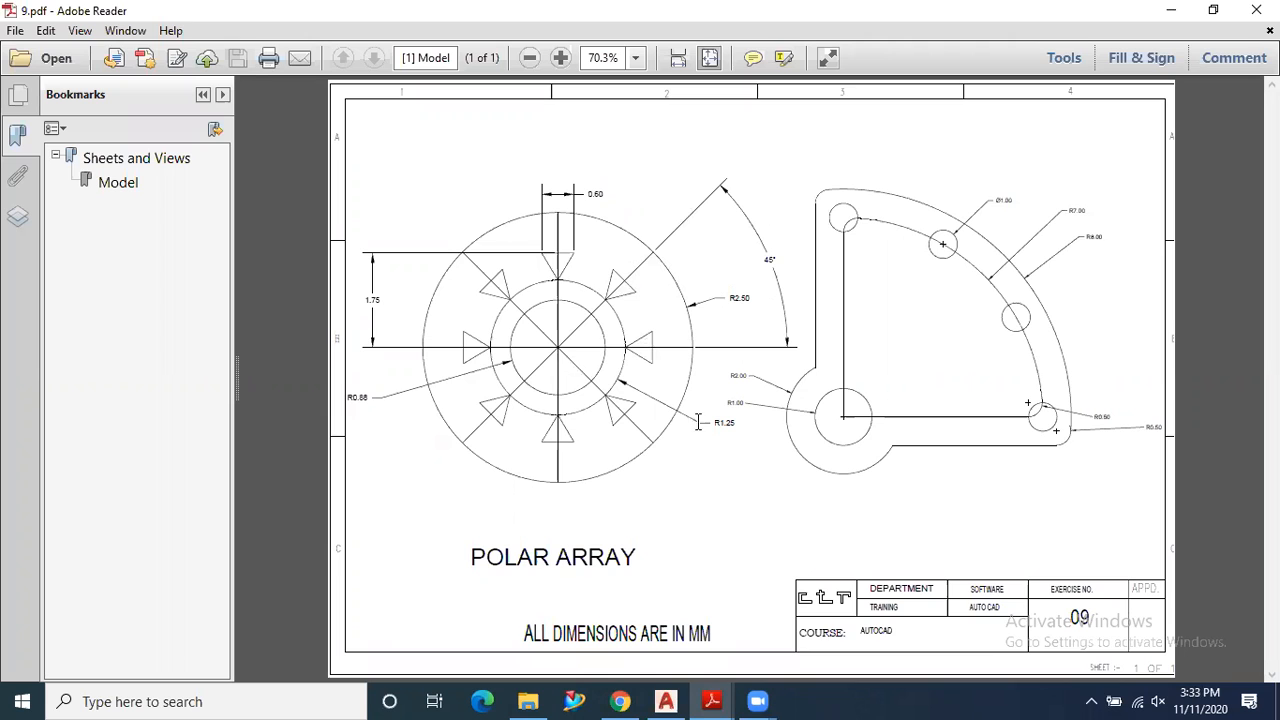
click(666, 701)
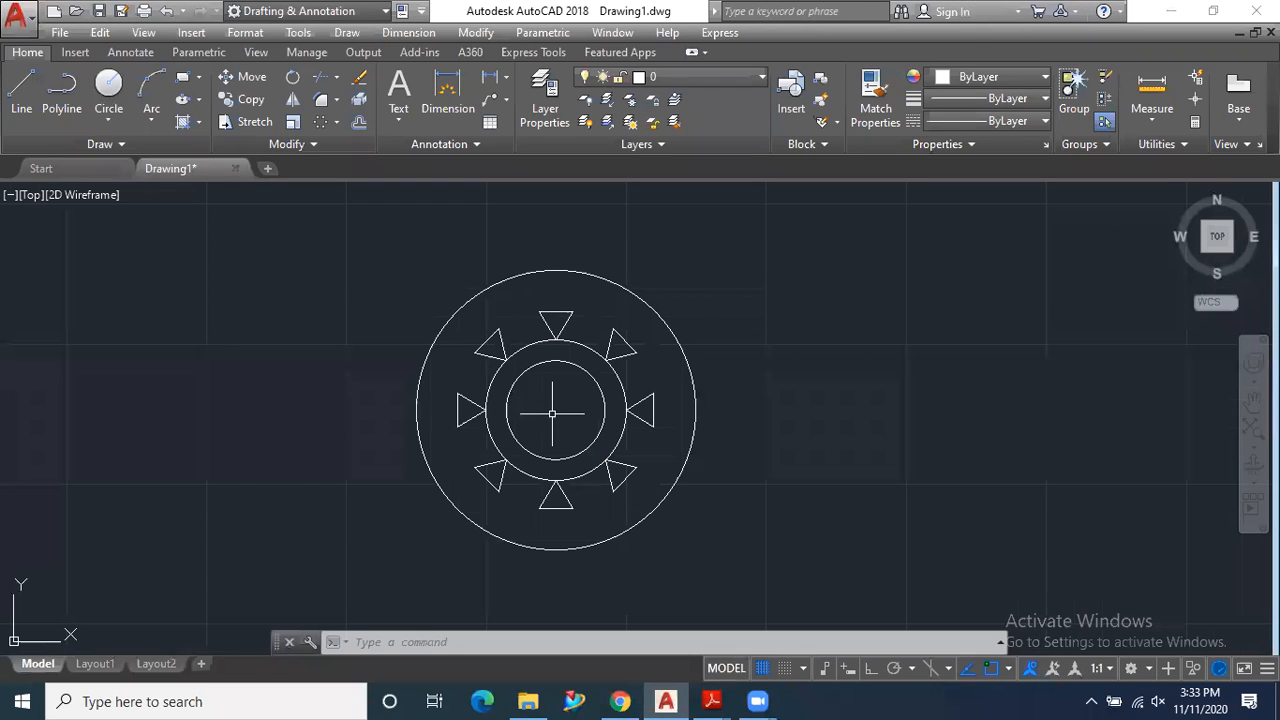
- Draw a vertical line from the circles' centre to the upper quadrant of the outer circle
click(21, 95)
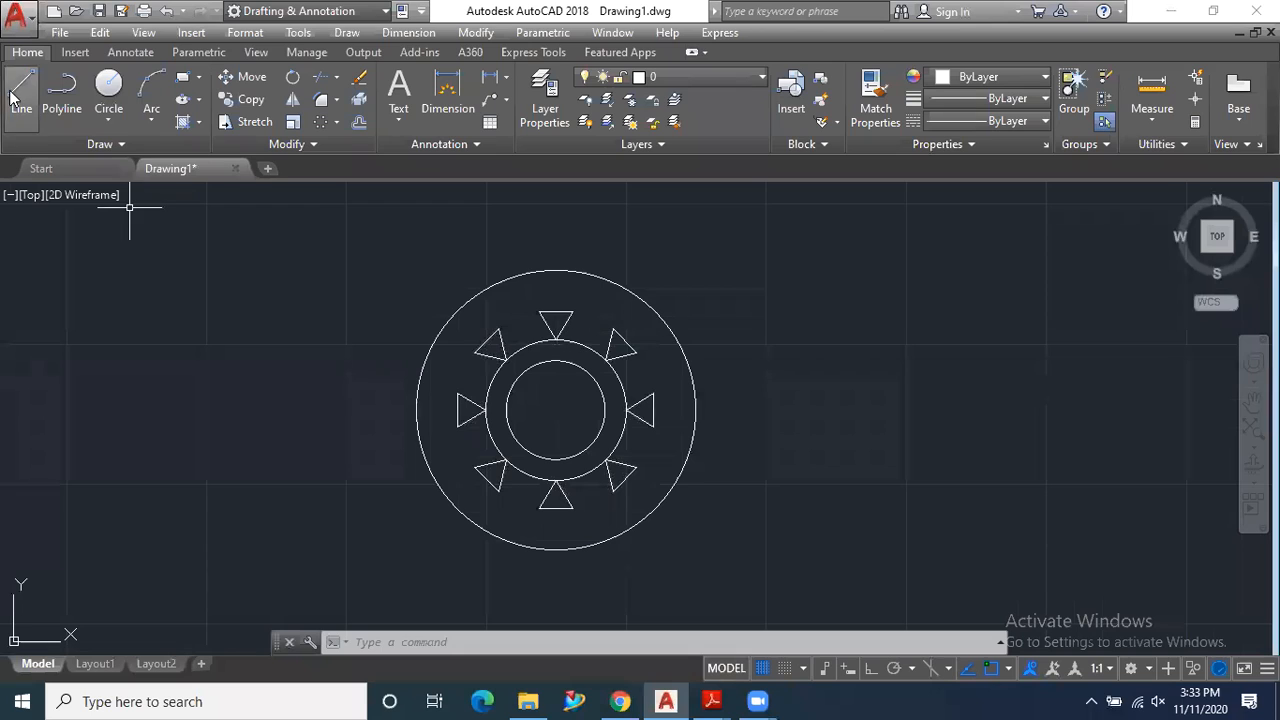
click(556, 410)
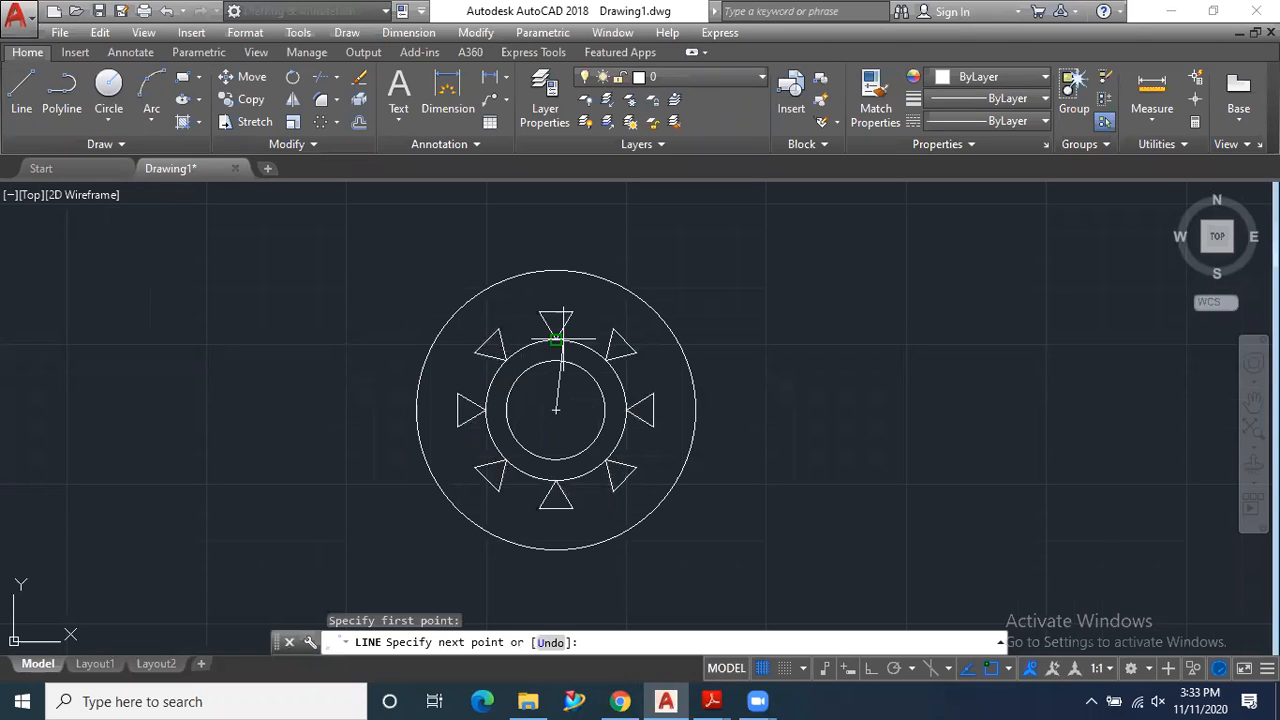
click(556, 270)
key(Escape)
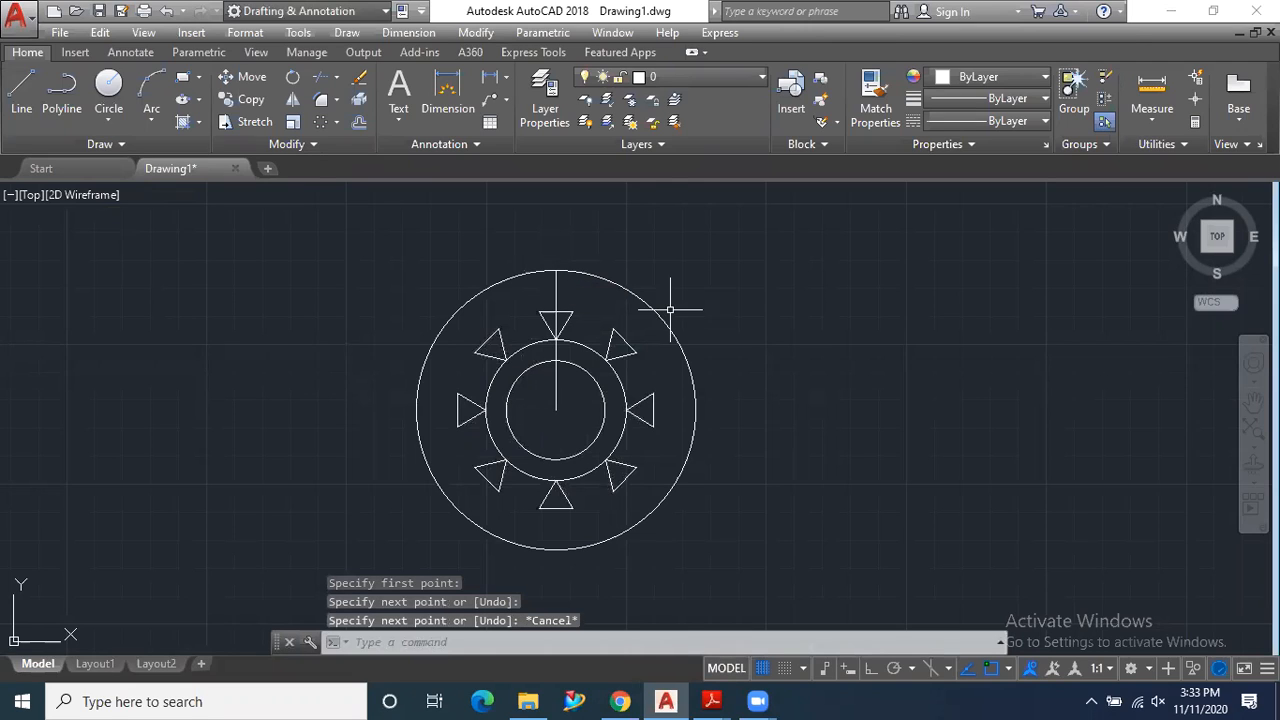
- Draw a diagonal line from the circles' centre to the middle of the upper-right triangle's outer side
click(28, 104)
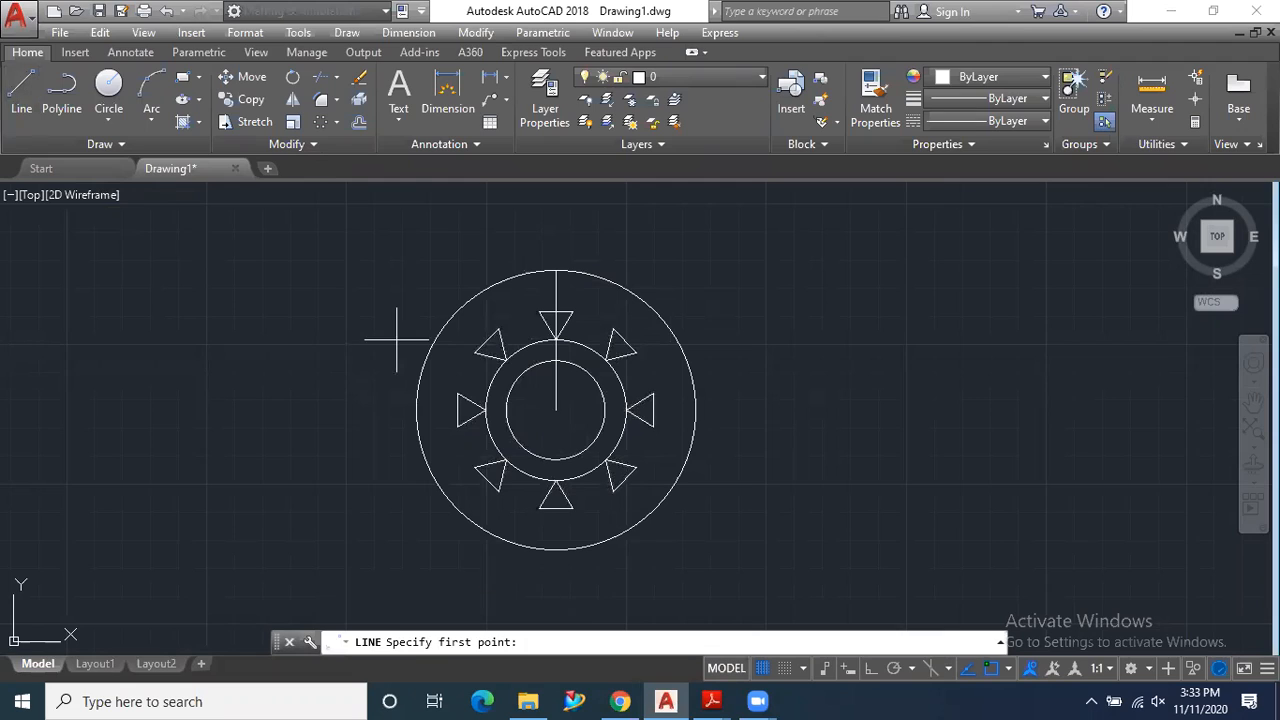
click(556, 410)
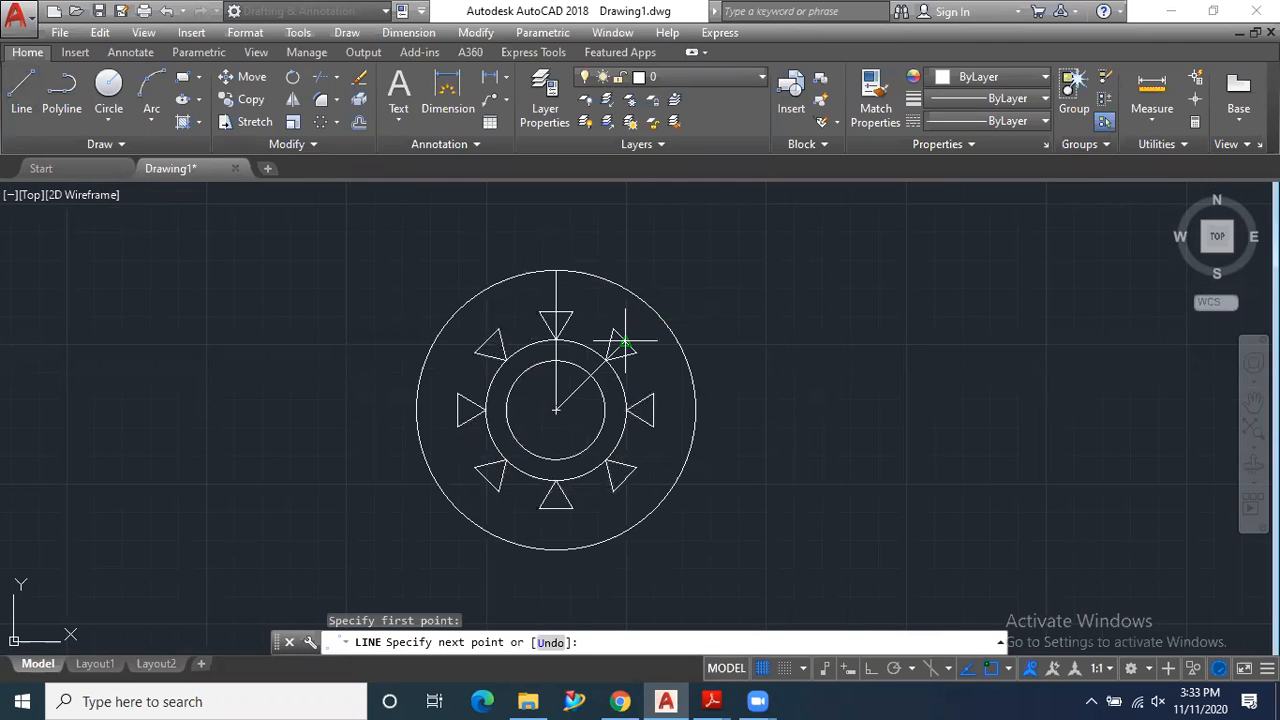
scroll(624, 343, up, 6)
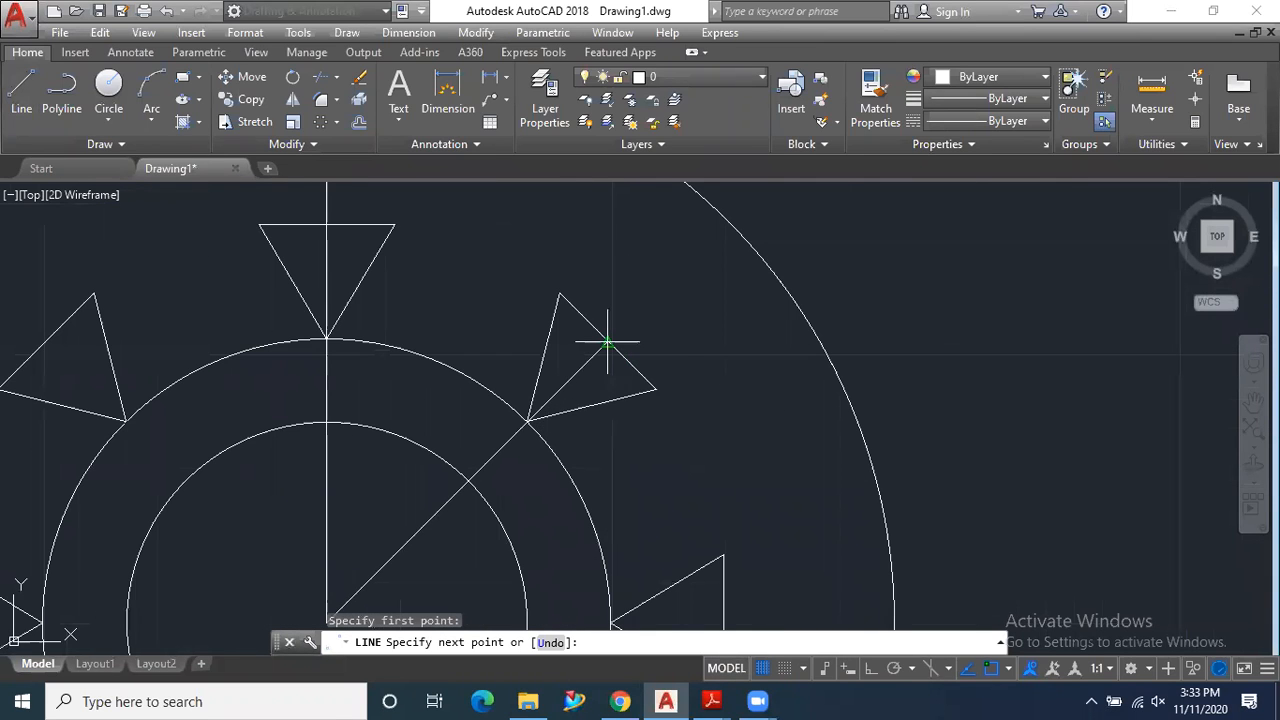
click(607, 343)
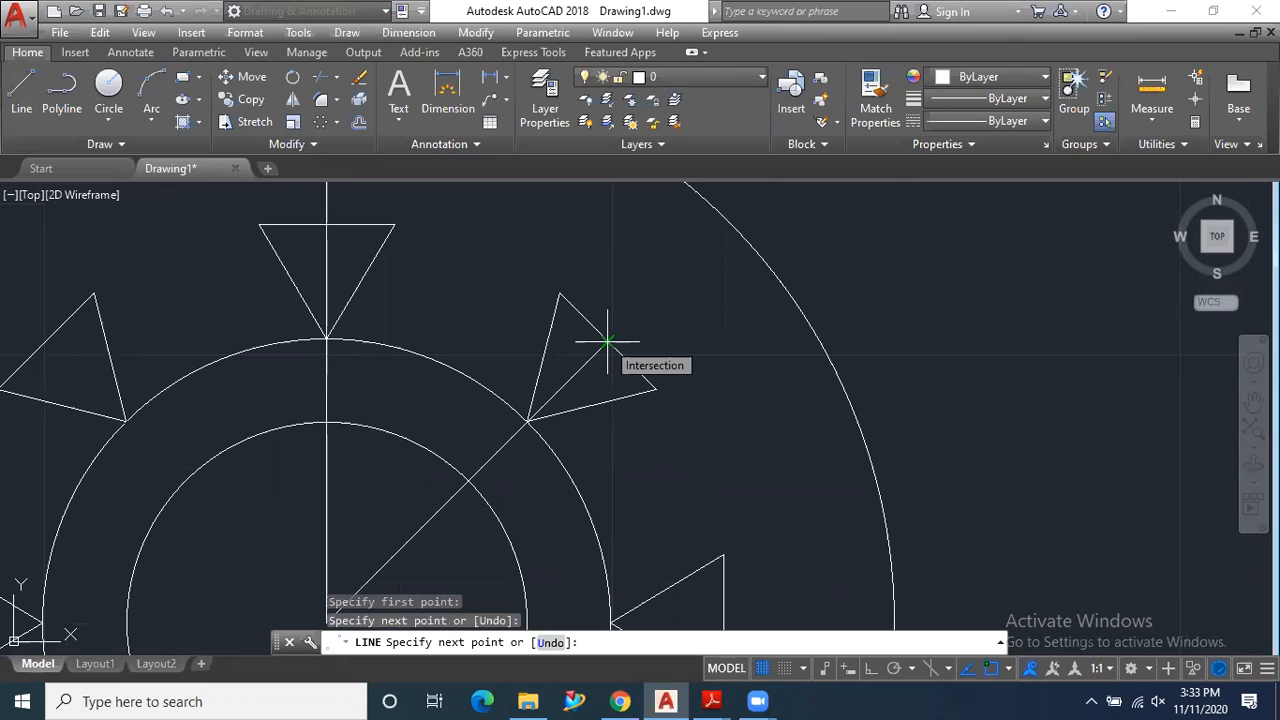
key(Escape)
scroll(473, 397, down, 4)
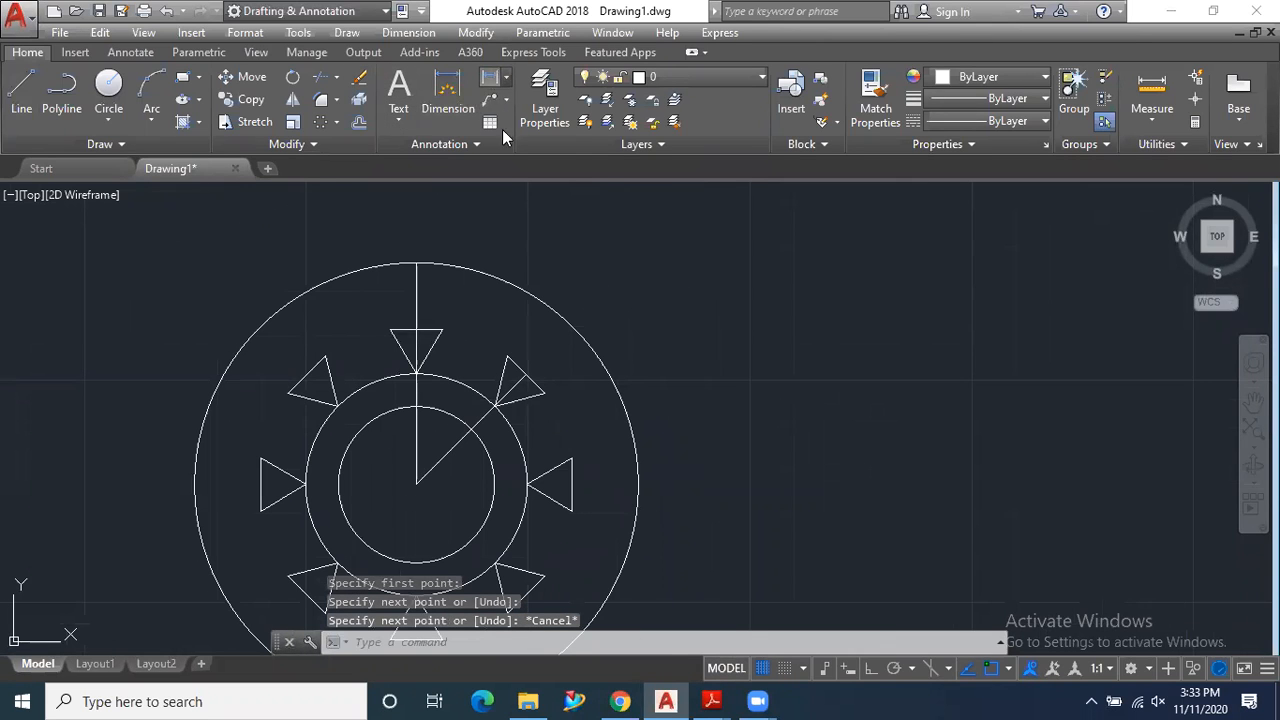
- Add an angular dimension between the vertical line and the diagonal line, placing its arc well outside the outer circle at the upper right
click(506, 77)
click(530, 186)
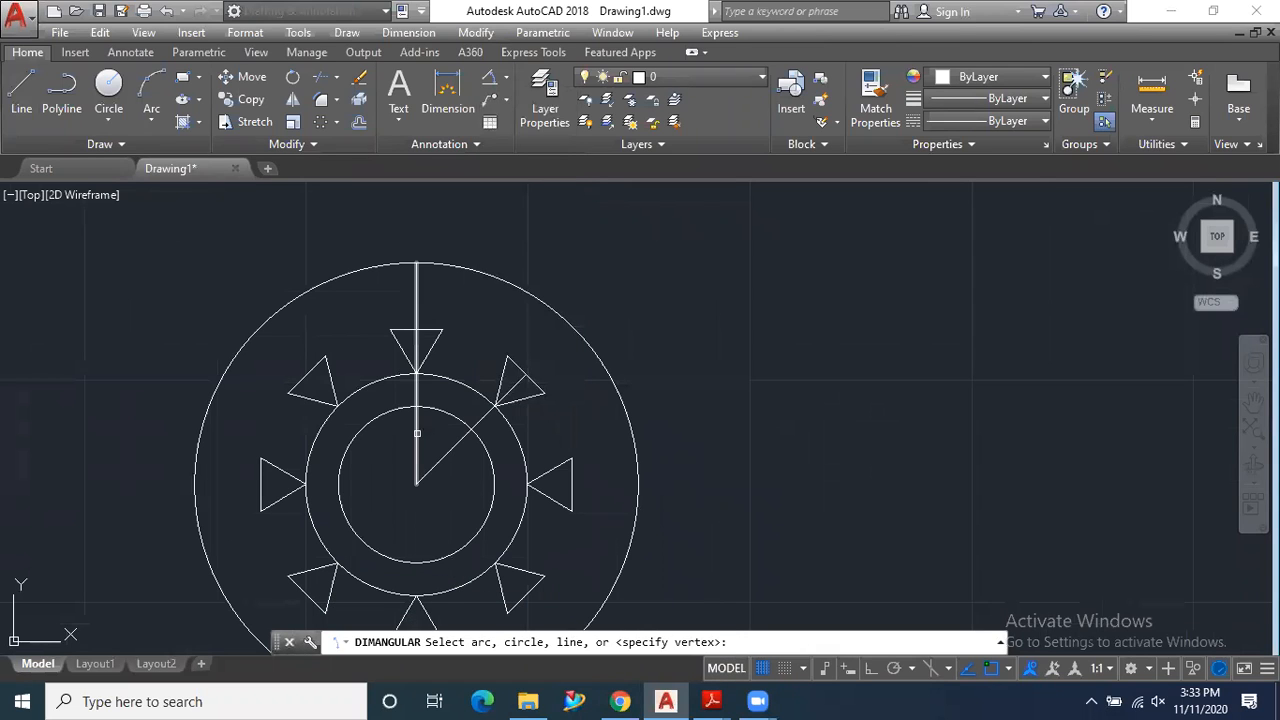
click(418, 432)
click(457, 445)
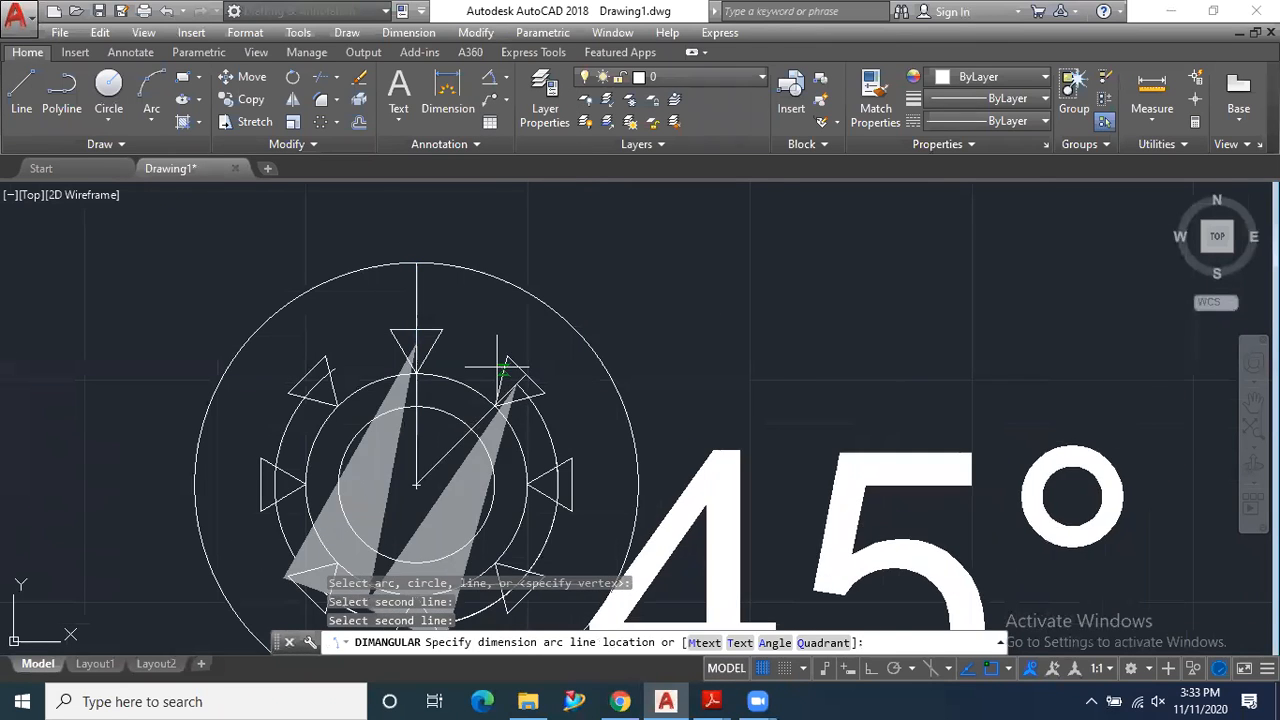
scroll(530, 275, down, 8)
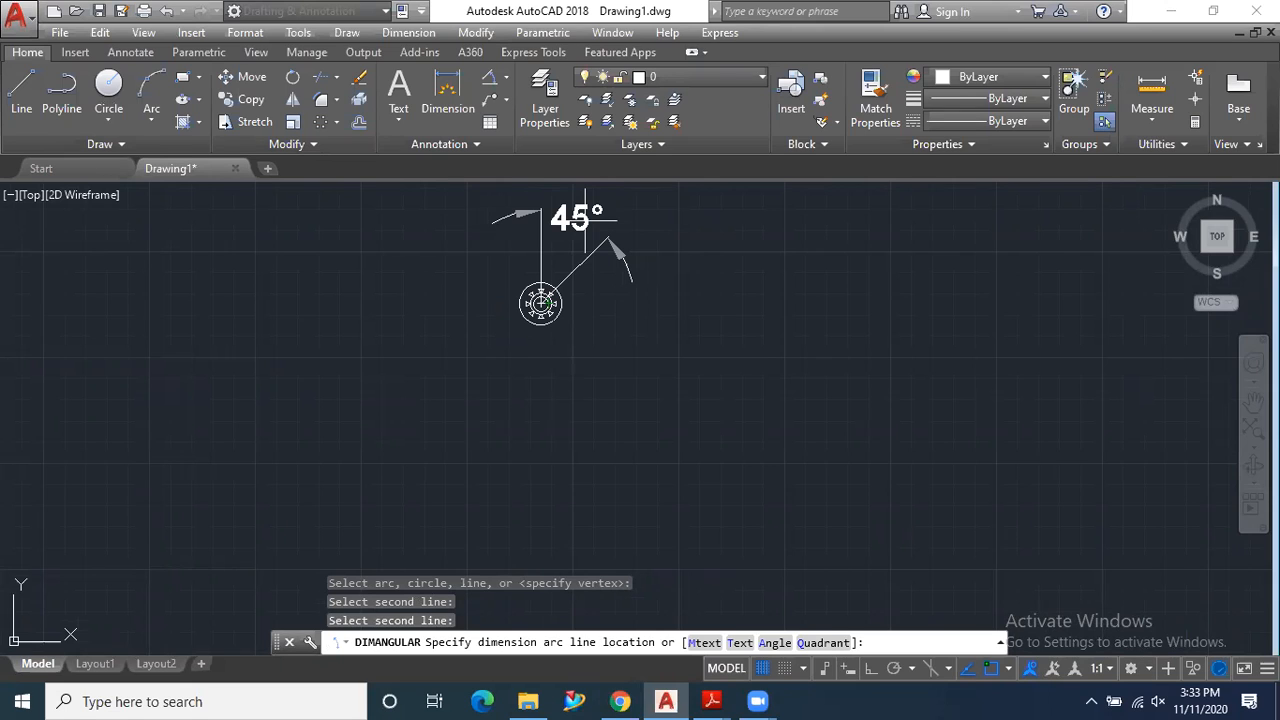
click(585, 220)
scroll(550, 275, up, 6)
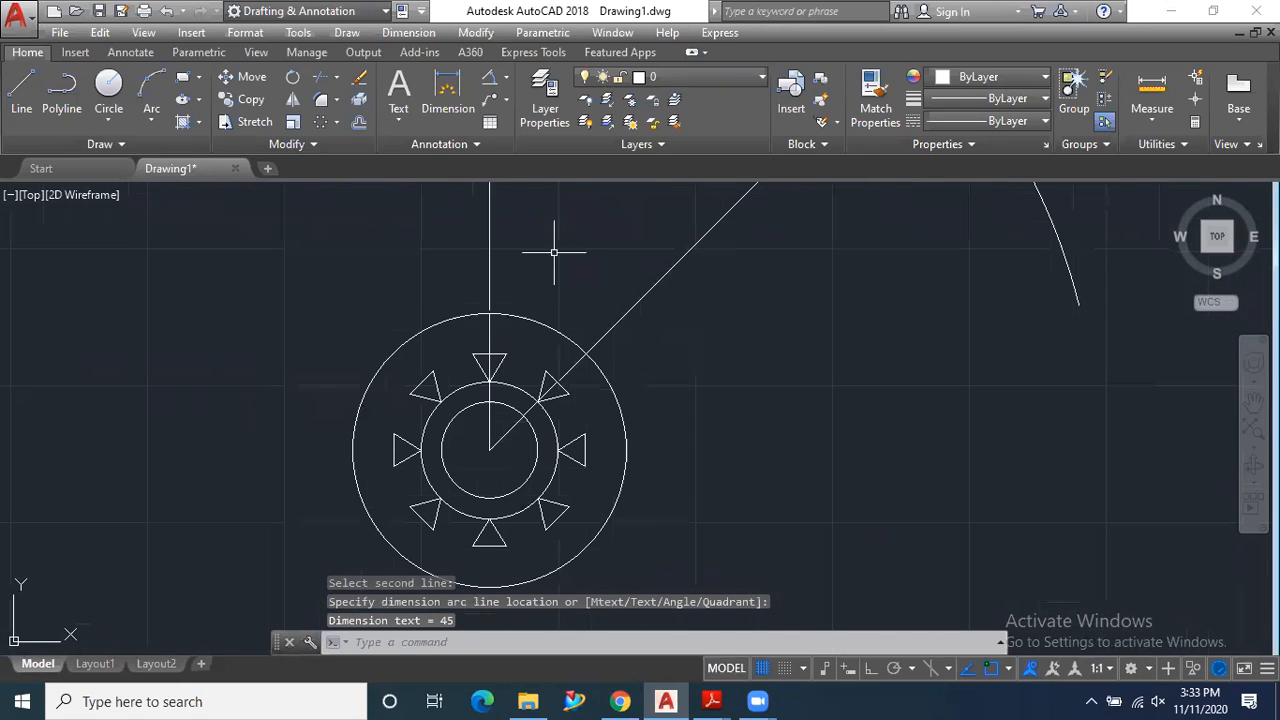
- Examine the angular dimension between the two lines, and switch to 9.pdf in Adobe Reader to compare it with the exercise drawing
scroll(528, 351, down, 6)
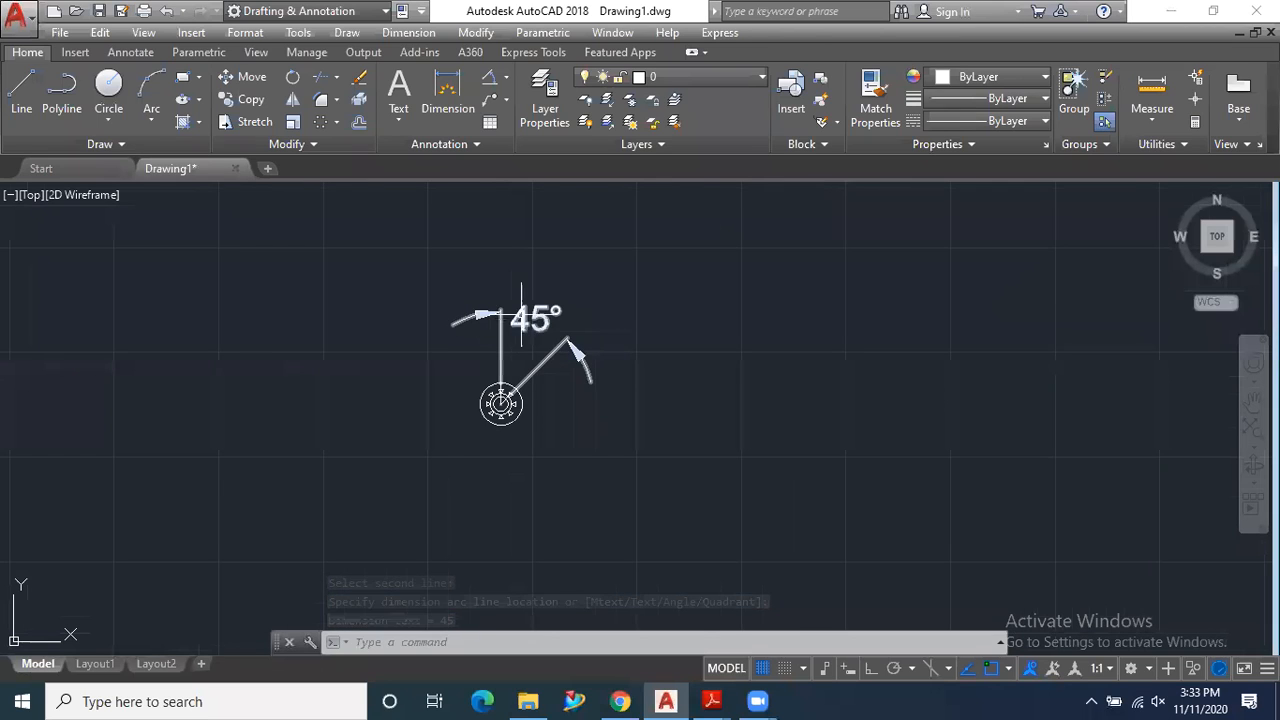
scroll(525, 320, up, 4)
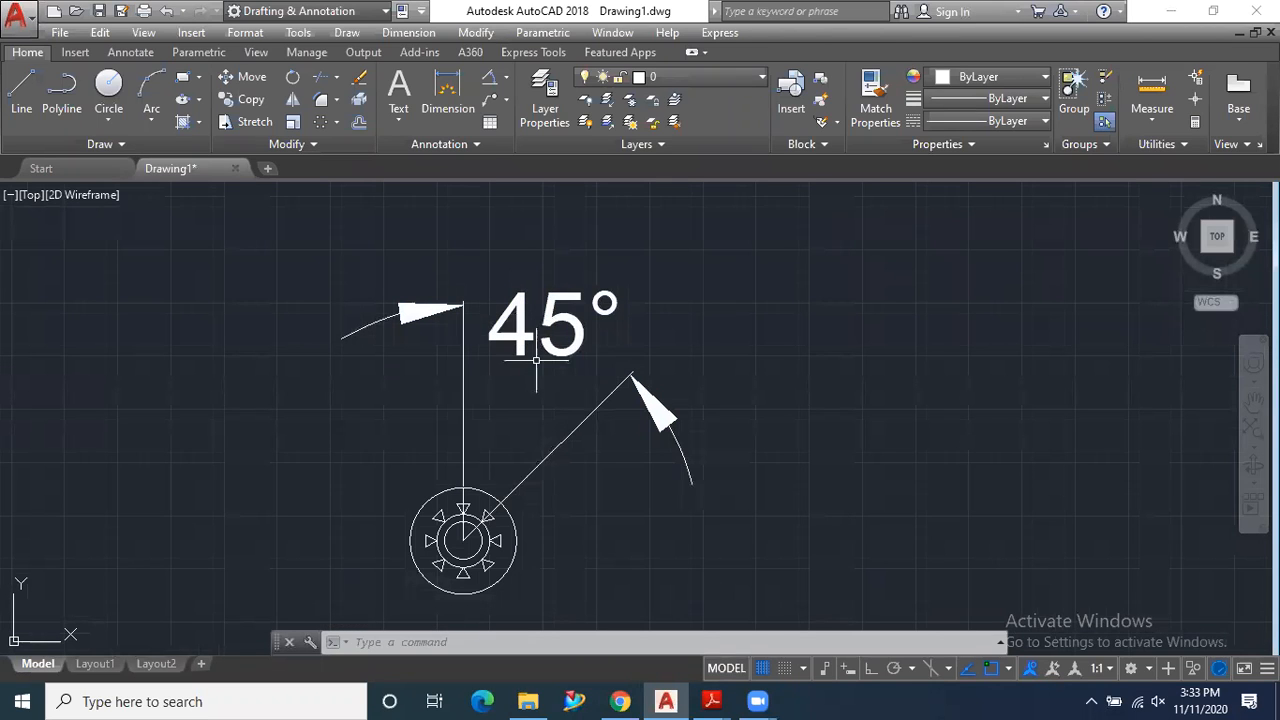
scroll(530, 420, down, 2)
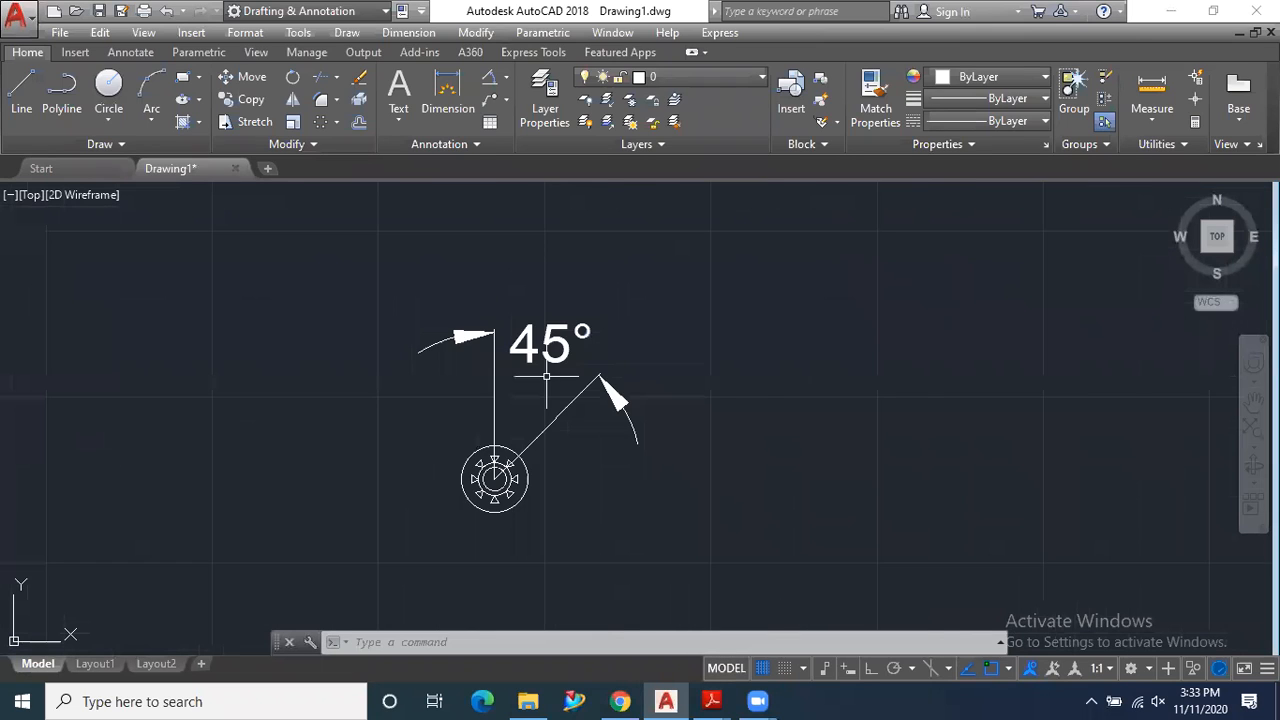
scroll(505, 435, up, 2)
scroll(500, 433, up, 2)
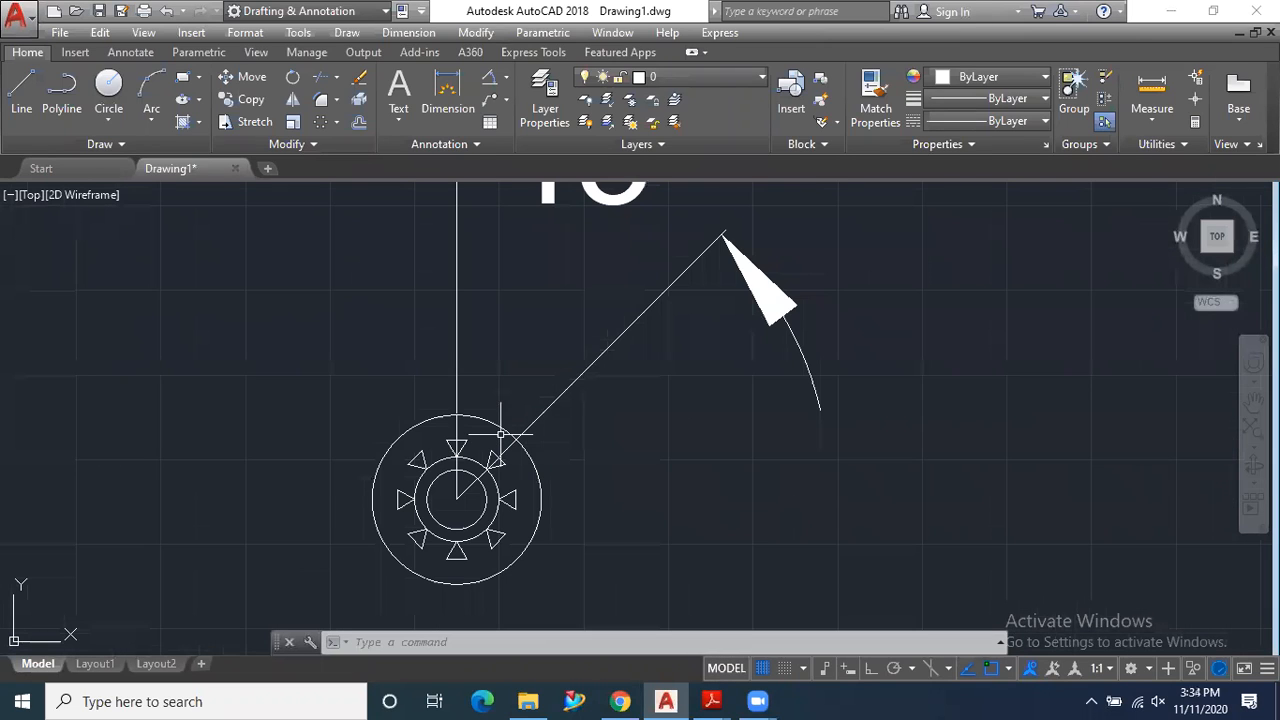
scroll(525, 436, down, 2)
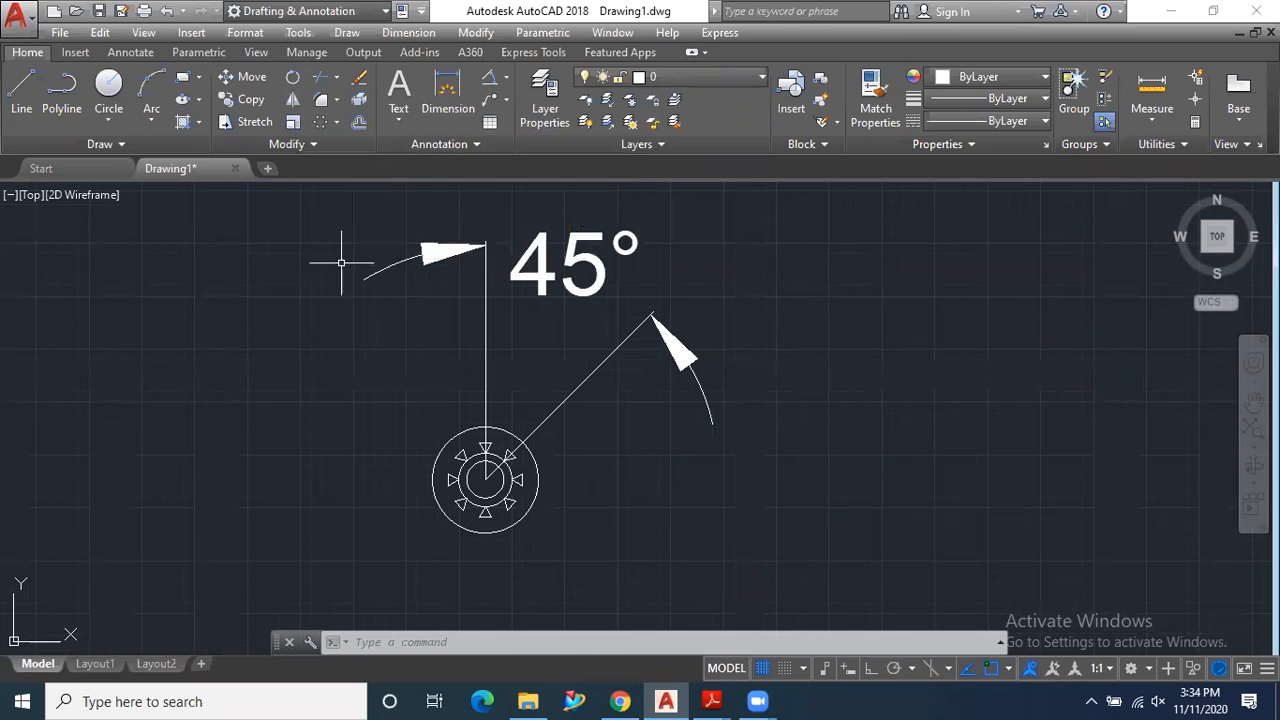
mouse_move(705, 700)
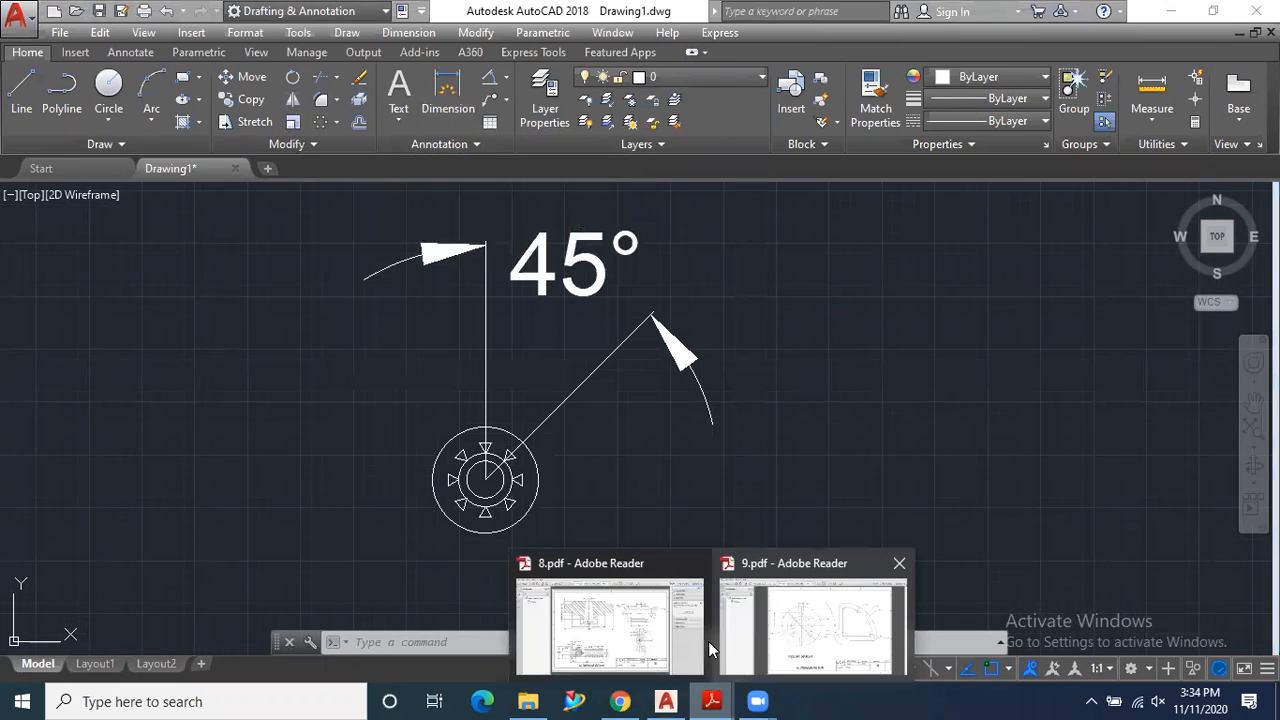
click(806, 626)
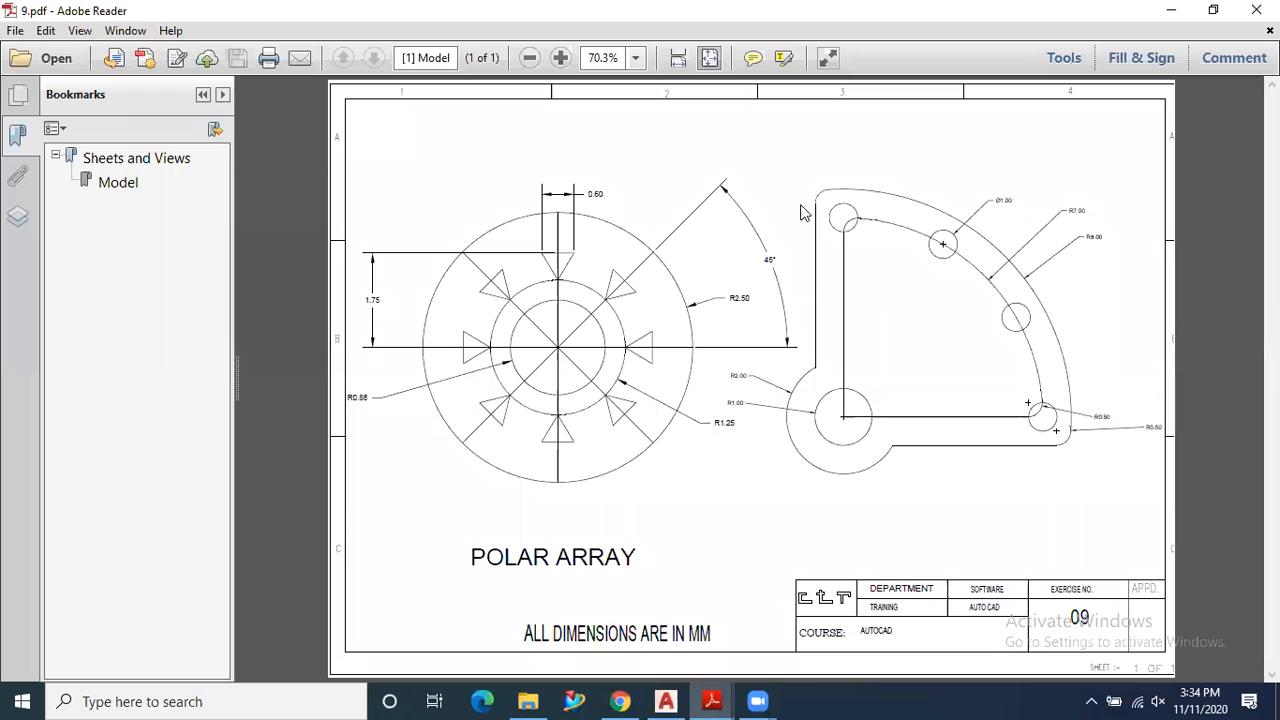